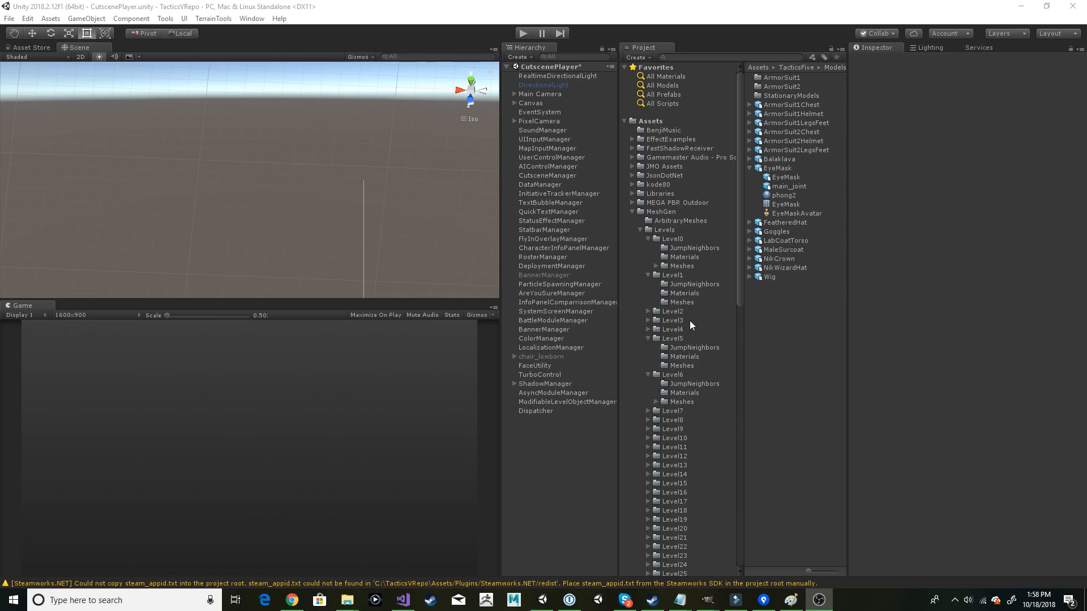
Step: Open the AnimationManagement folder inside TacticsFive's CoreData folder
scroll(689, 321, down, 15)
scroll(686, 265, down, 5)
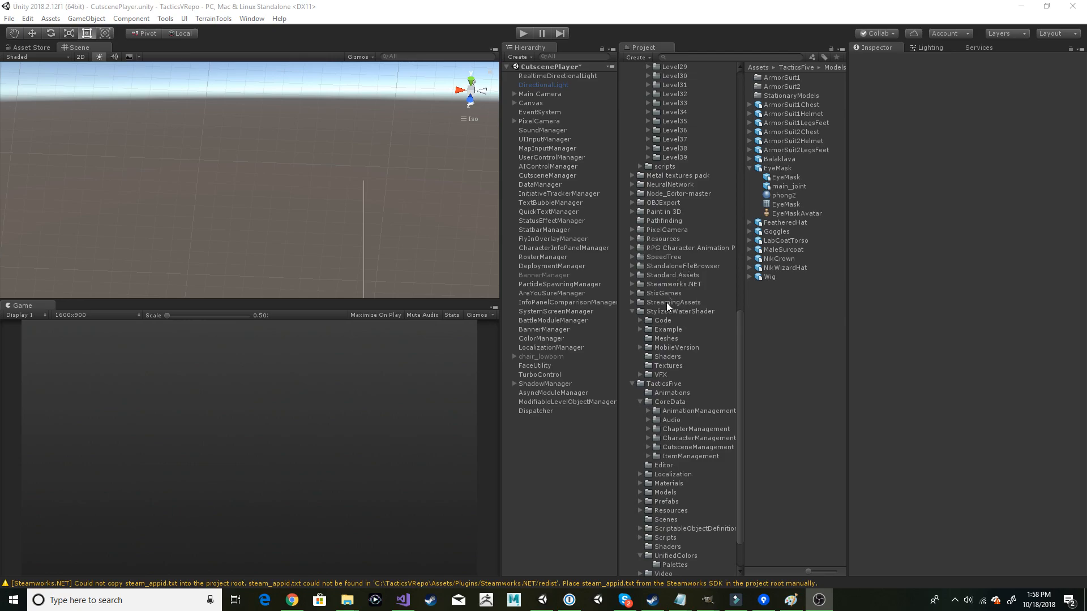
scroll(667, 302, down, 2)
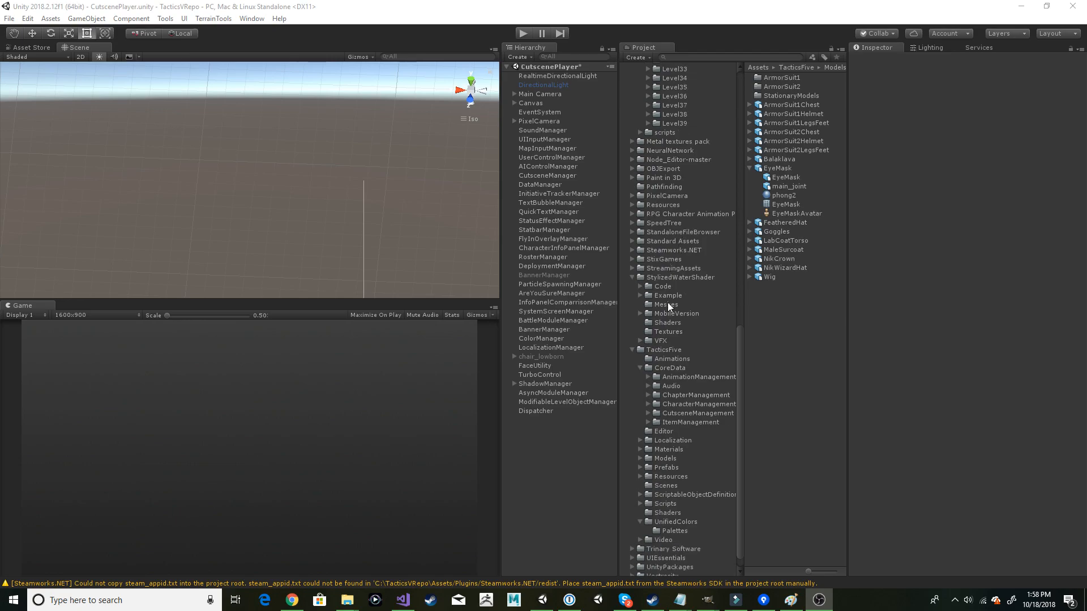
click(665, 369)
click(674, 379)
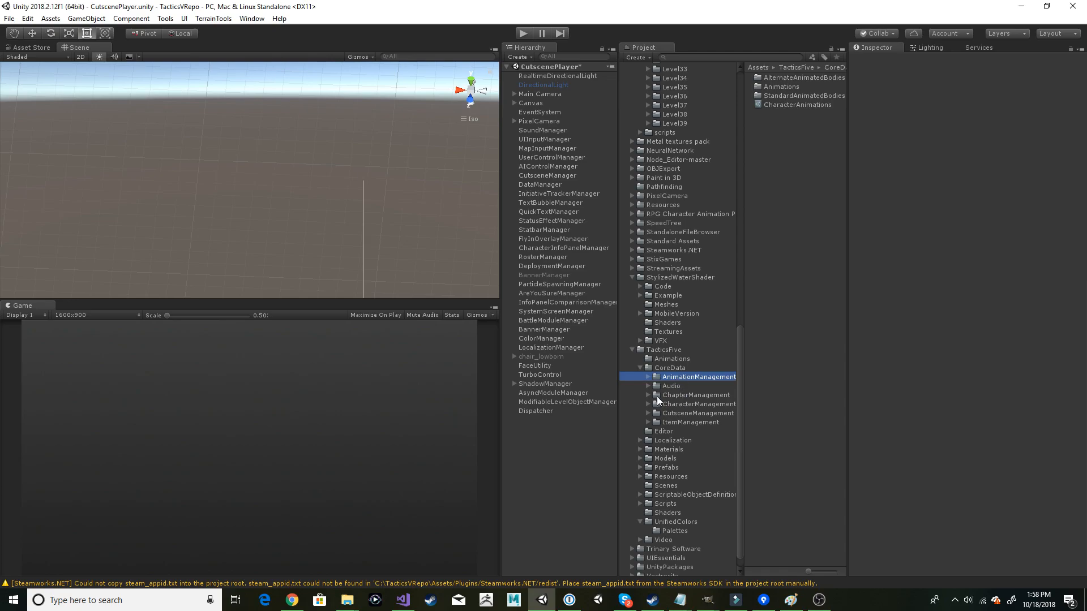
Step: Open CoreData's Audio FX folder and inspect the DogDeath and FemaleAttackHigh1 sound assets
click(656, 386)
click(648, 385)
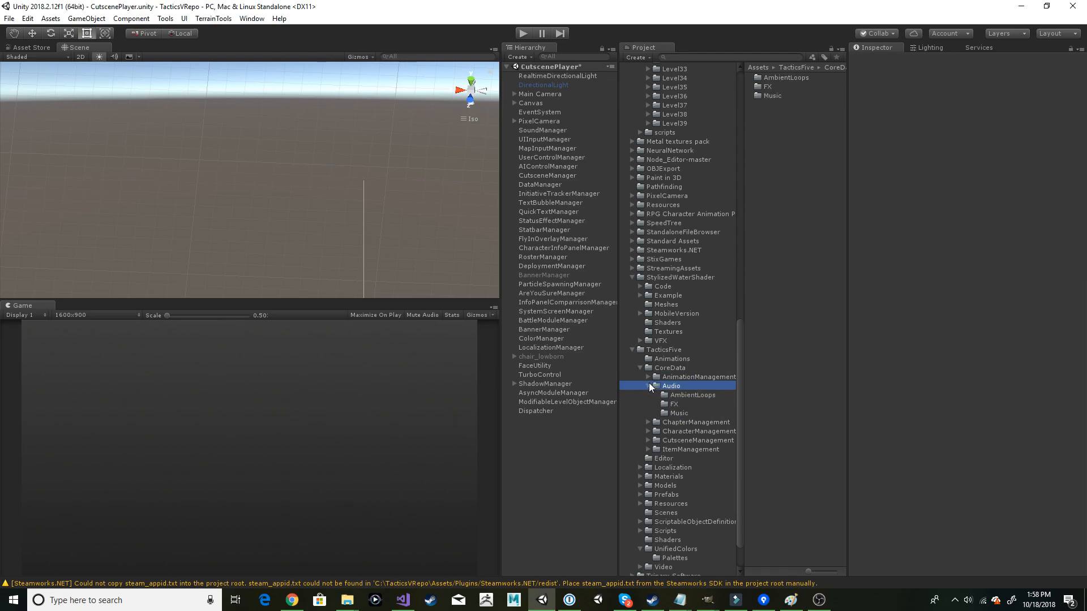
click(673, 403)
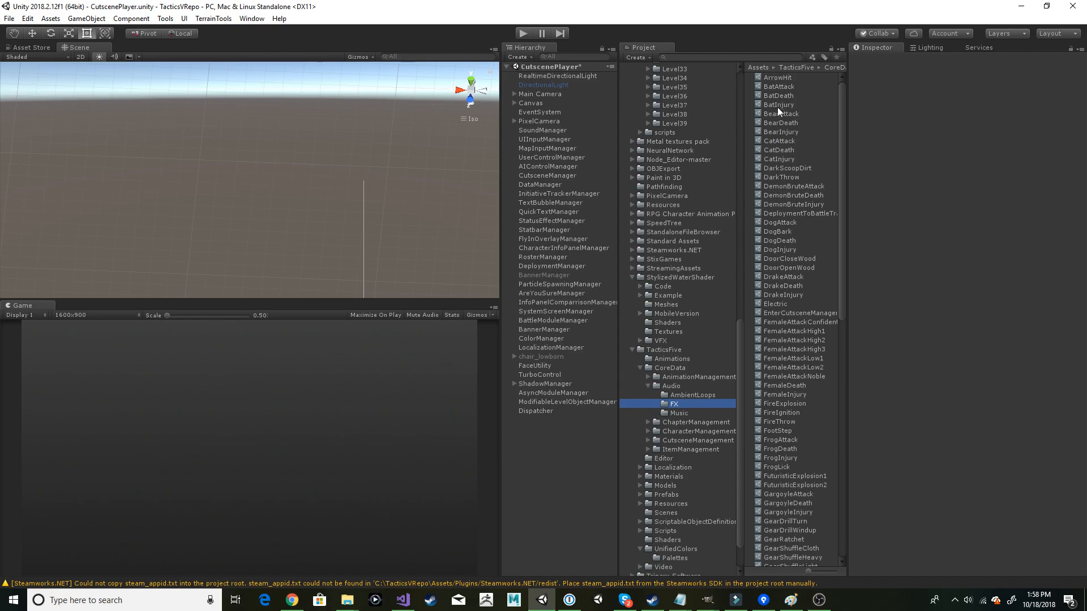
click(782, 242)
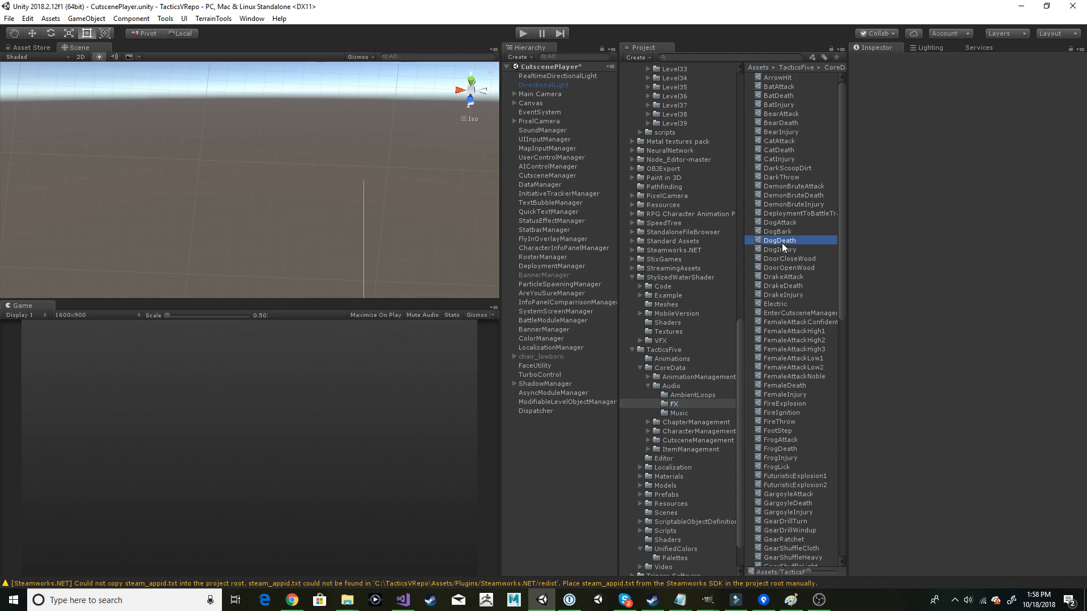
click(807, 333)
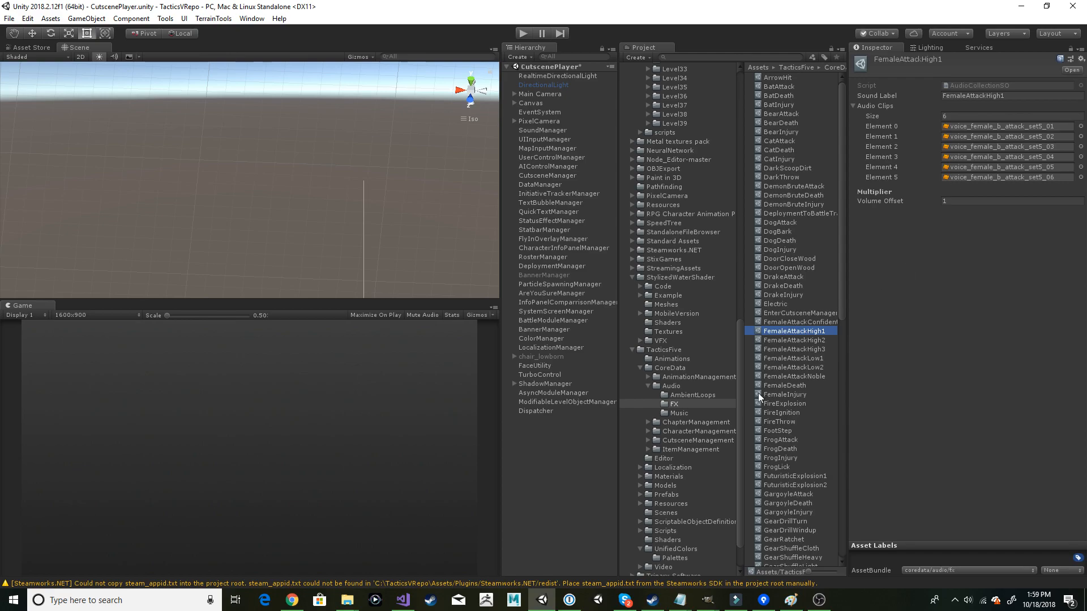
Step: Examine the audio clips of the FX sound assets from FemaleAttackLow2 down to FrogInjury
click(805, 371)
key(Down)
key(Down)
key(Down)
key(Down)
key(Down)
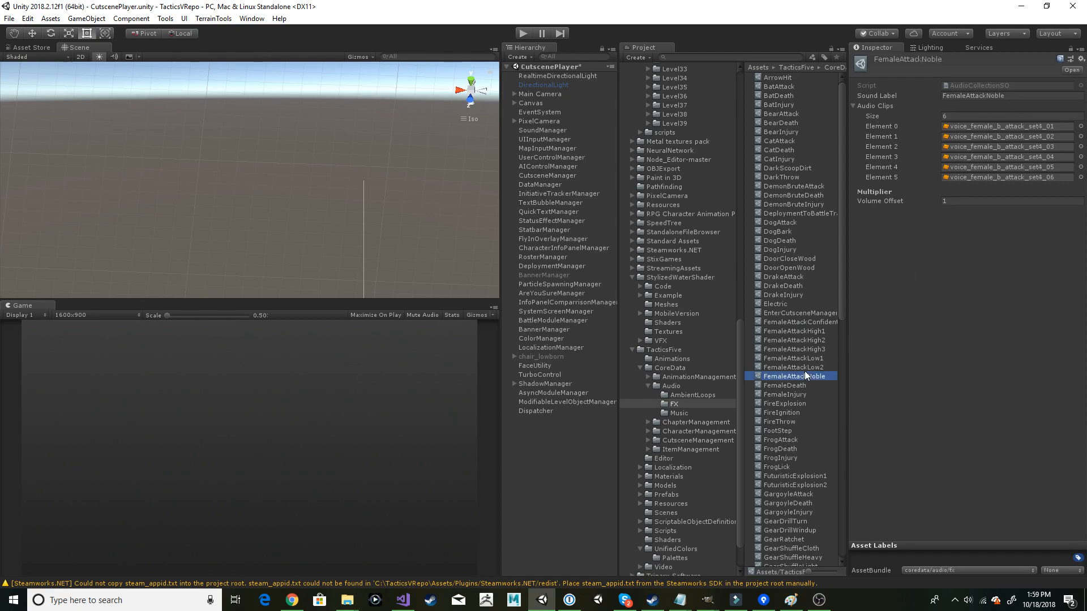
key(Down)
key(Down)
key(Down)
key(Down)
key(Down)
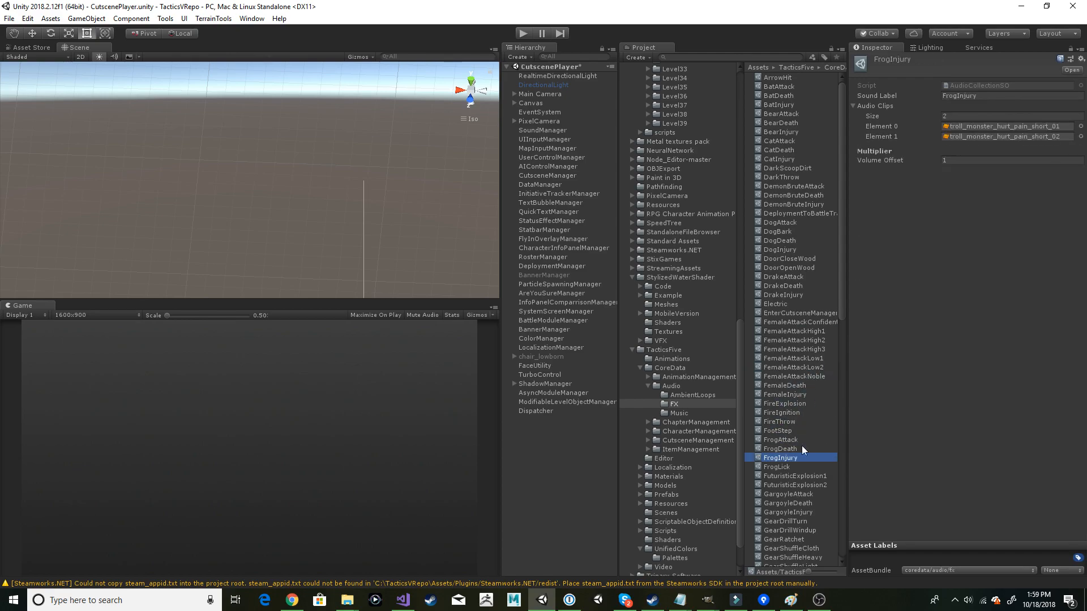
Step: Inspect the BronzeStaff item in the DoubleArmSlotSpecific folder of ItemManagement
click(648, 422)
click(648, 422)
click(647, 431)
click(648, 431)
click(648, 450)
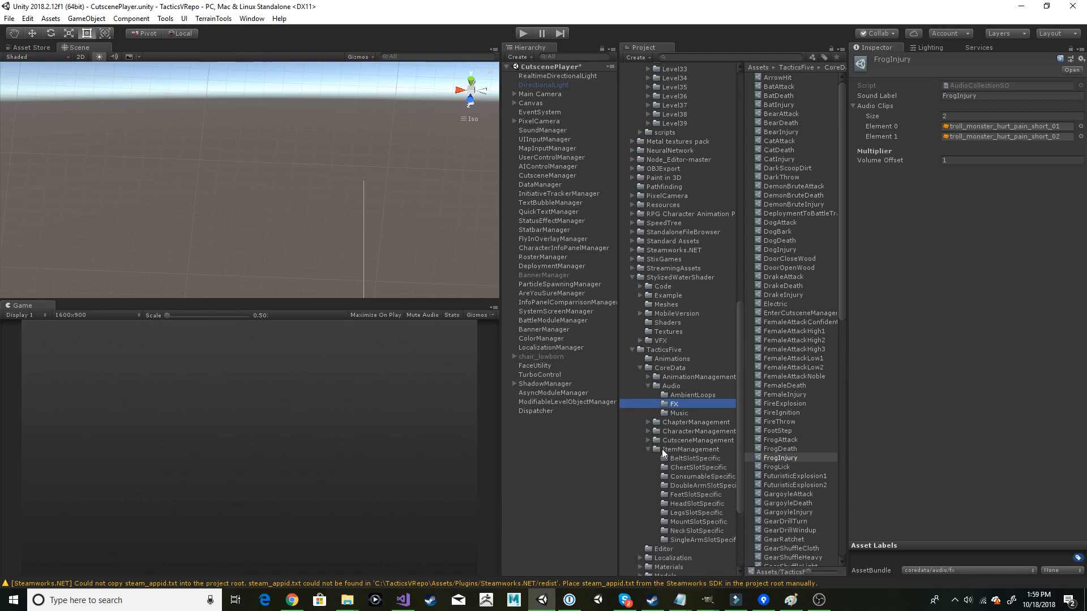
scroll(663, 447, down, 3)
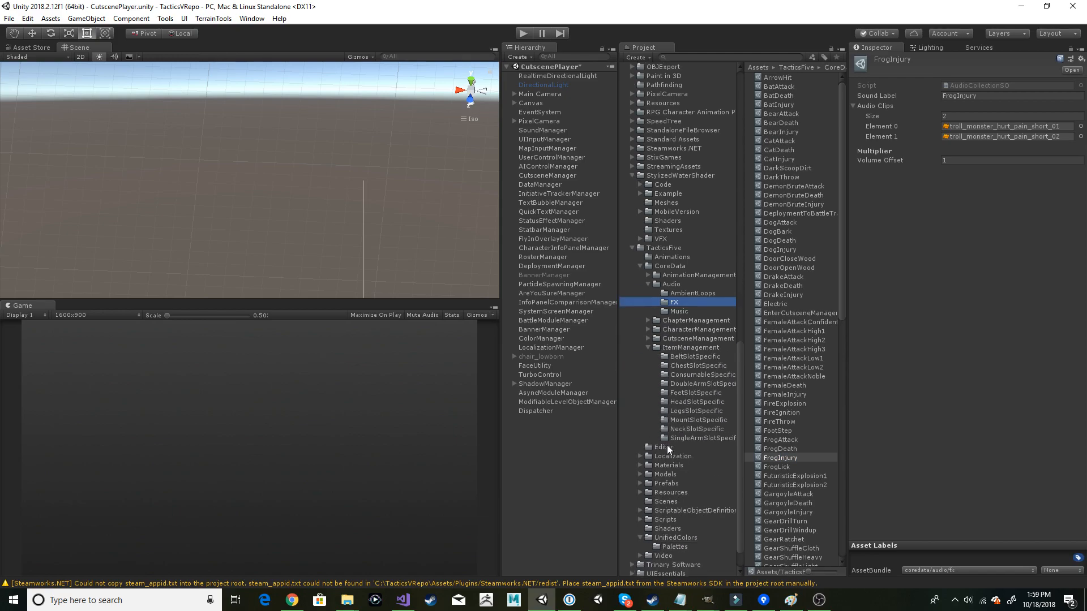
click(692, 385)
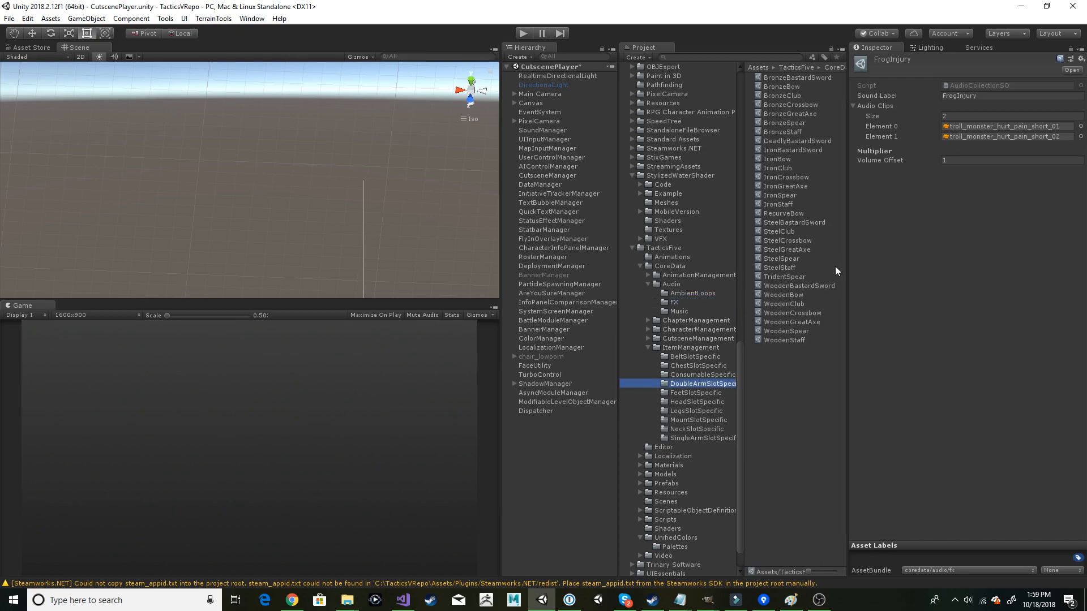
click(787, 131)
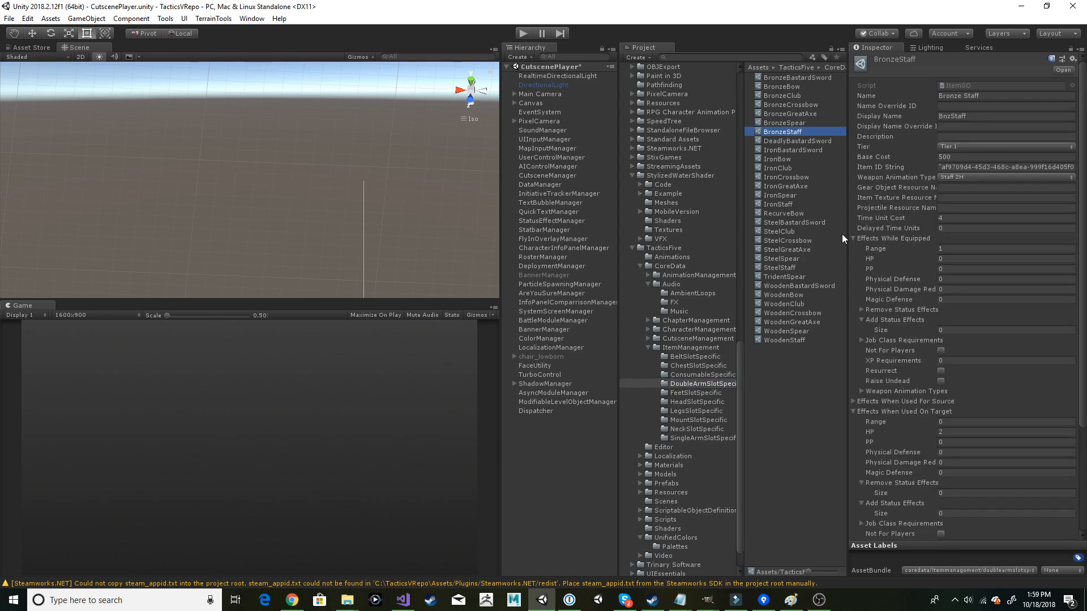
Step: Collapse BronzeStaff's Effects While Equipped and Effects When Used On Target sections, and show the ConsumableSpecific folder's items
click(852, 238)
click(852, 258)
click(853, 259)
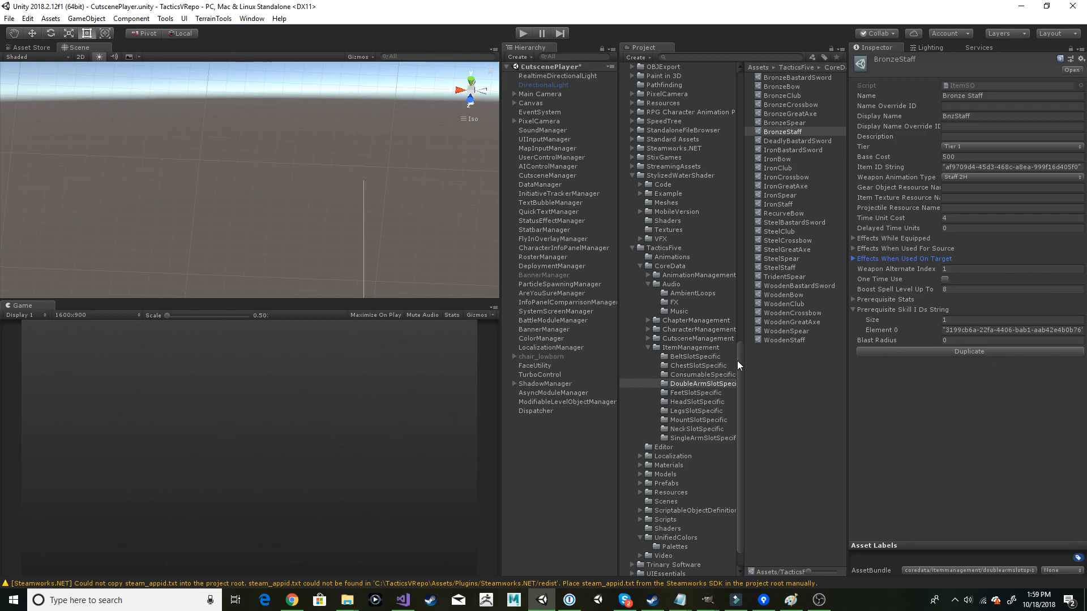
click(703, 375)
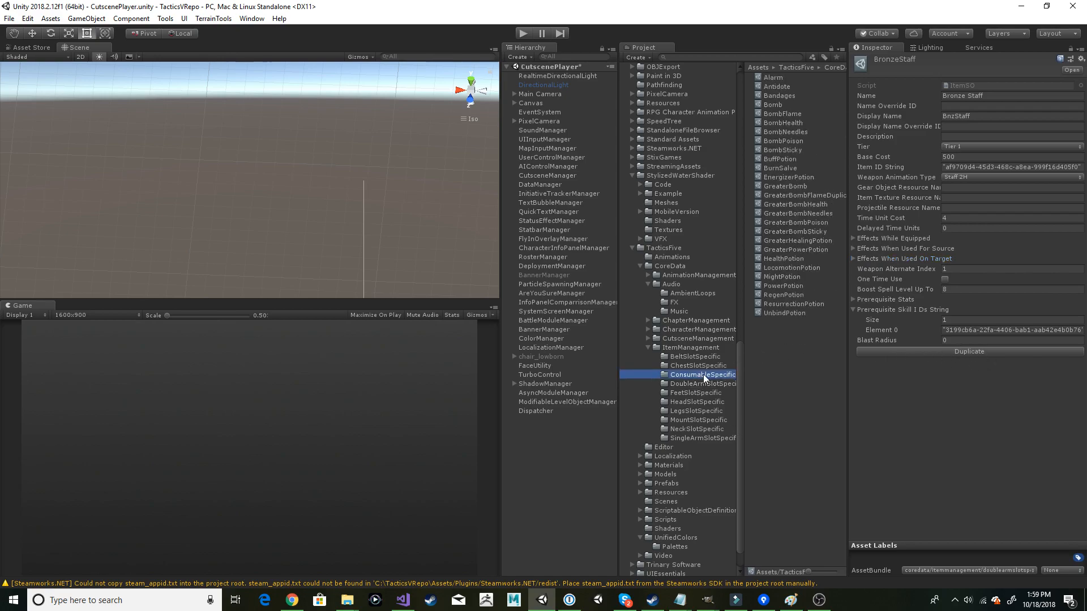
Step: Inspect the TwoWeaponFighting and MediumArmorProficiency skills in the FighterSpecific folder of CharacterManagement's Skills
click(648, 330)
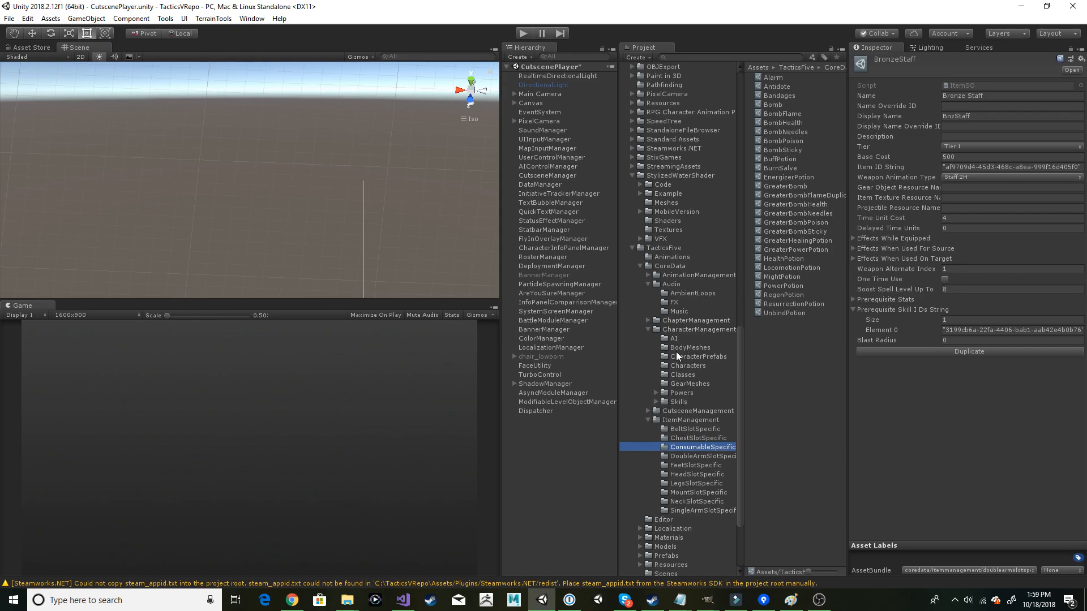
click(656, 402)
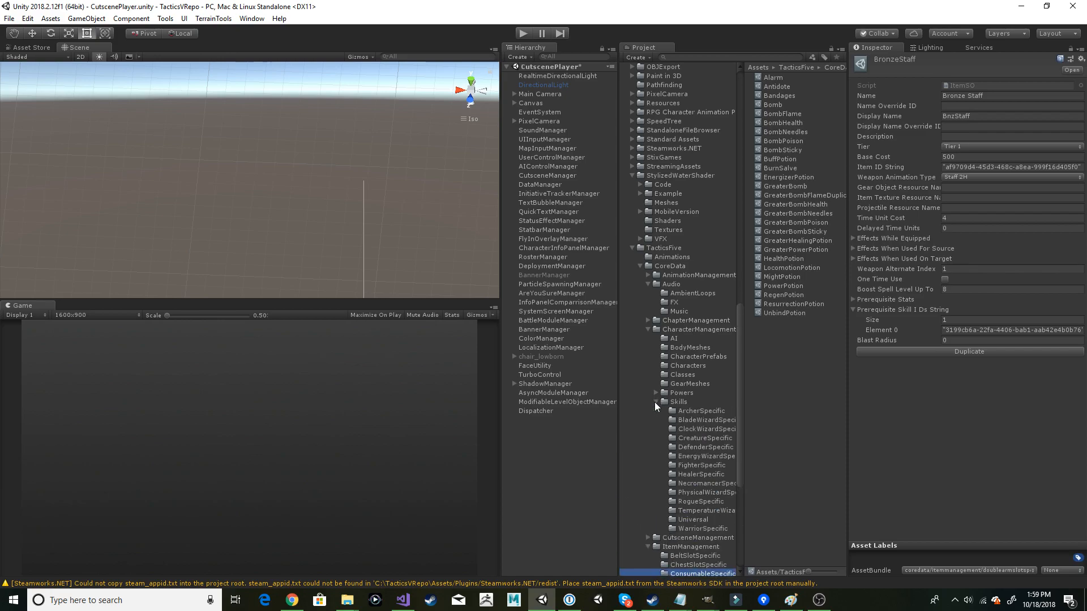
scroll(703, 402, down, 3)
click(696, 398)
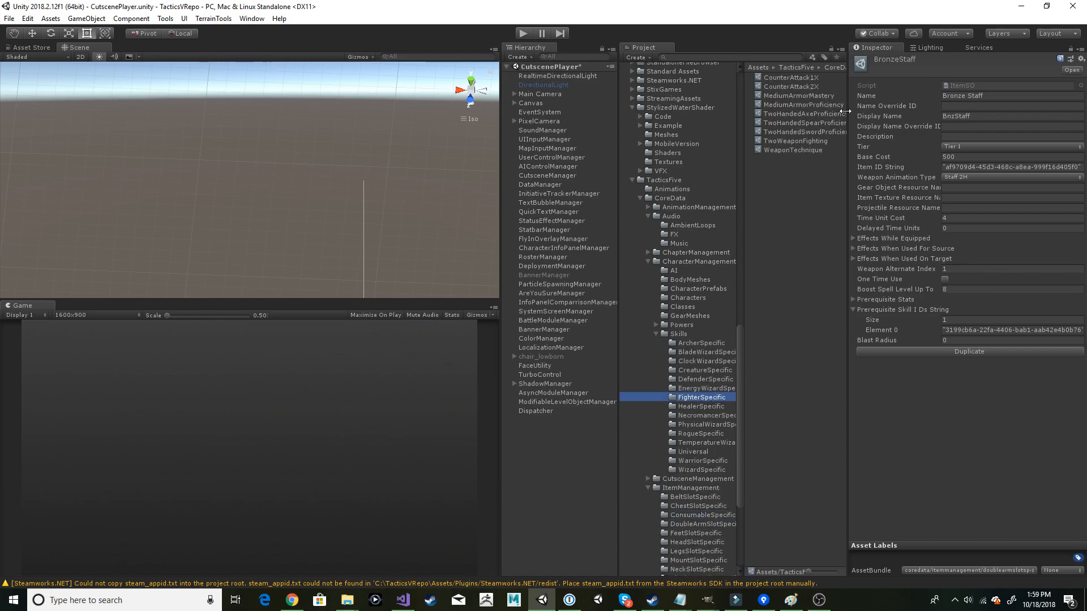
click(793, 141)
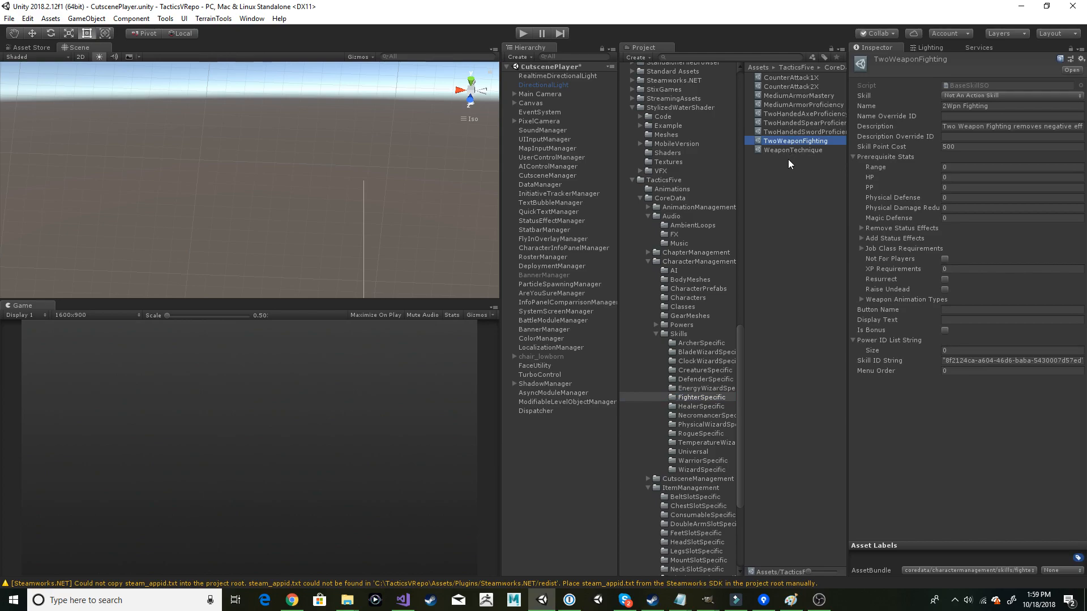
drag(960, 128, 929, 107)
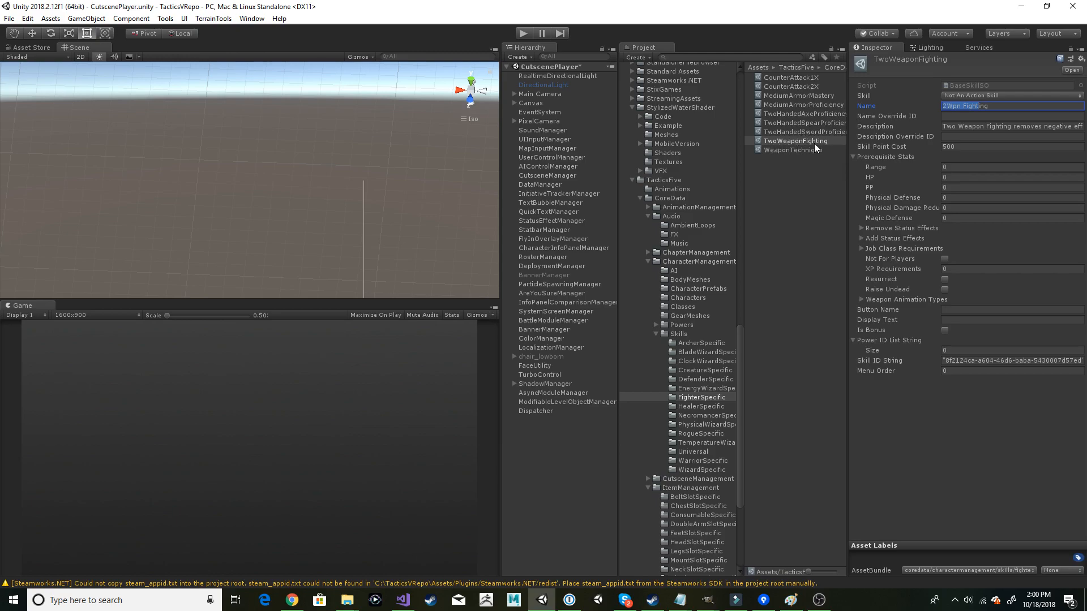
click(790, 104)
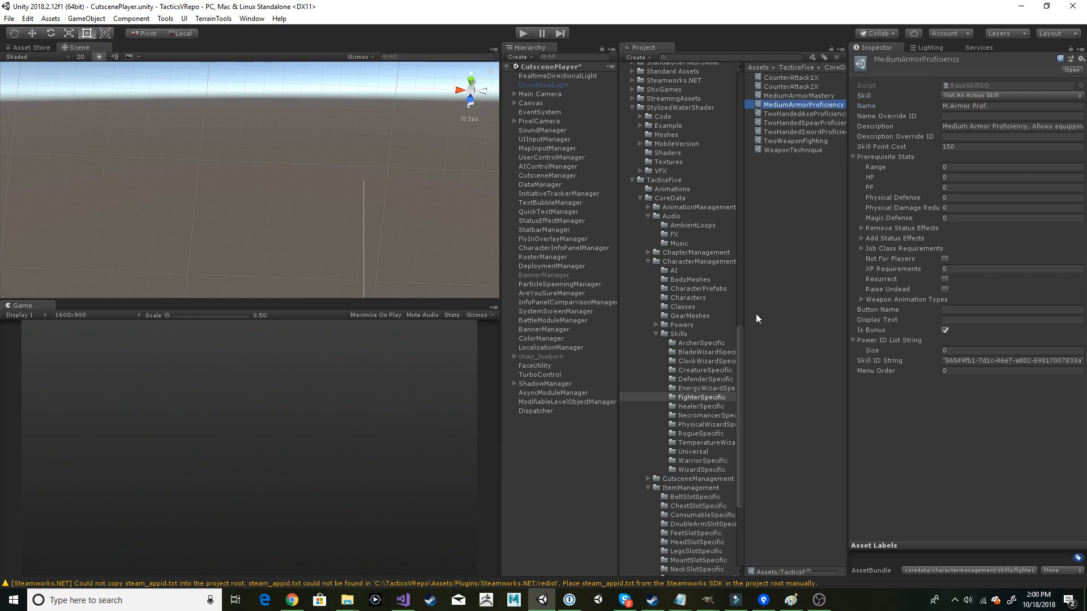
Step: Collapse Skills, expand Powers with all its subfolders, and inspect the Overflow power in the EnergyWizard water spell folder
click(657, 333)
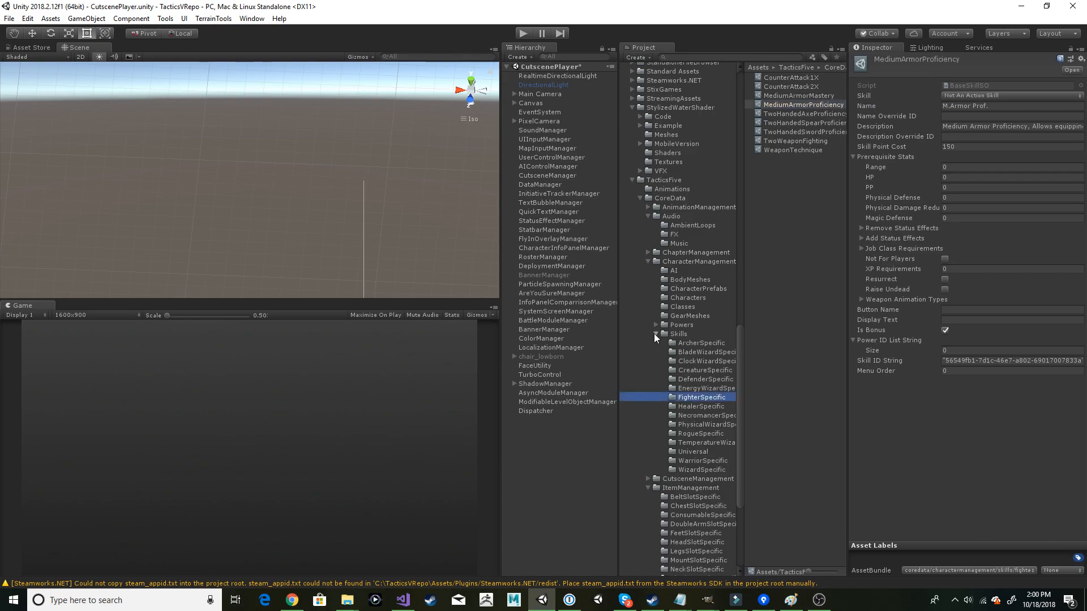
click(663, 327)
alt+click(656, 325)
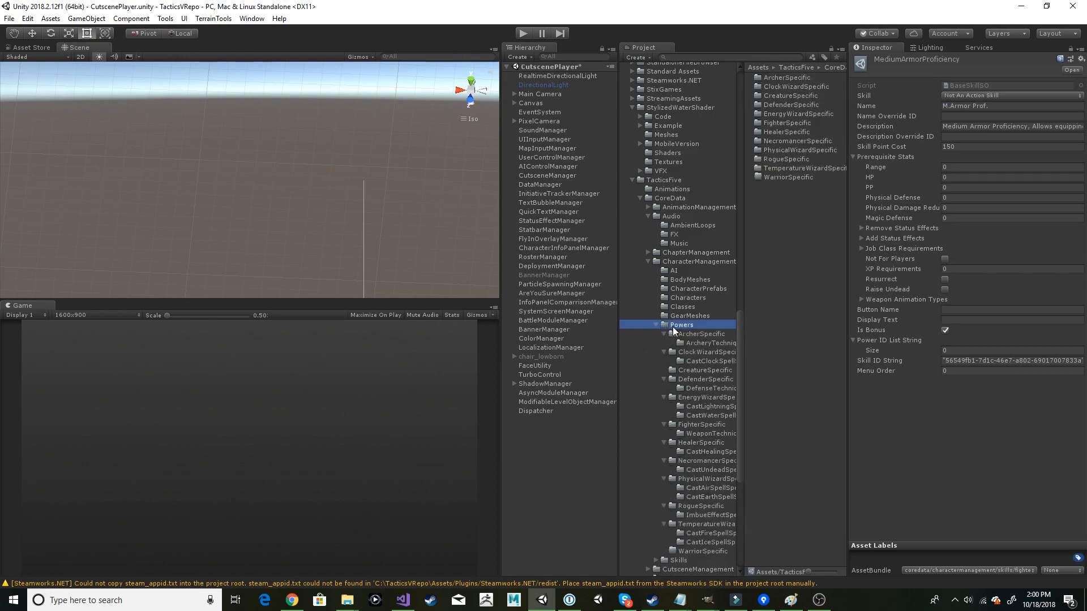
click(698, 416)
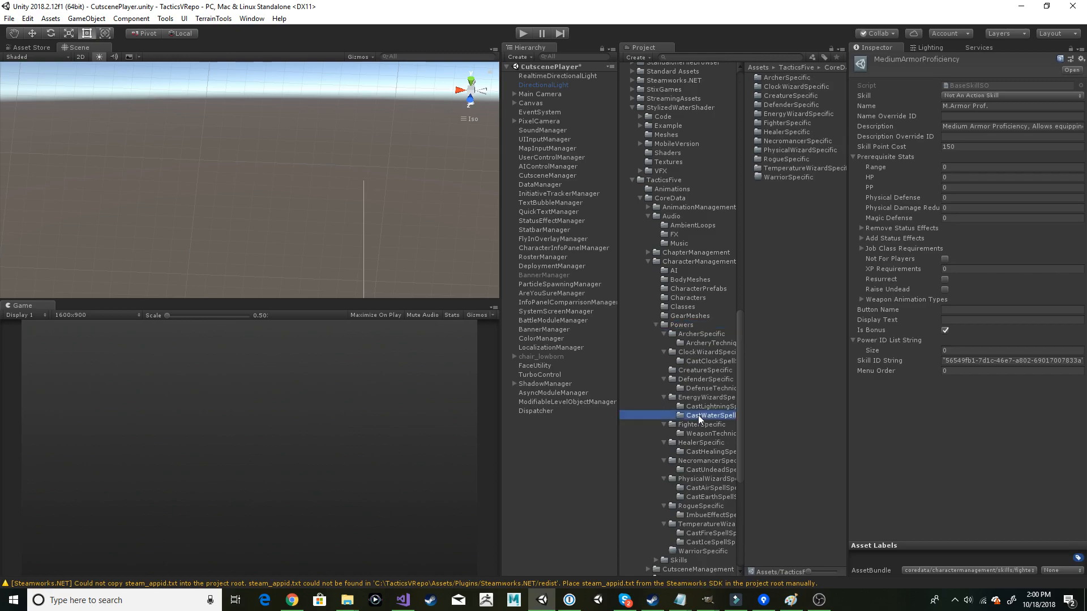
click(784, 77)
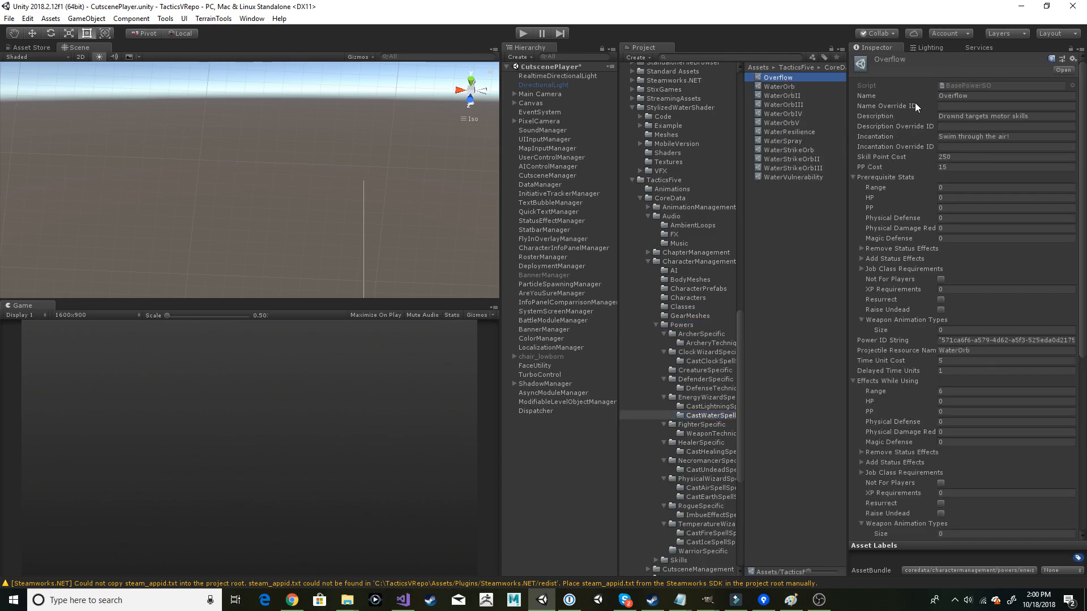
Step: Go through the water powers down to WaterSpray and examine its PP cost and effect settings
key(Down)
key(Down)
key(Down)
key(Down)
key(Down)
key(Down)
key(Down)
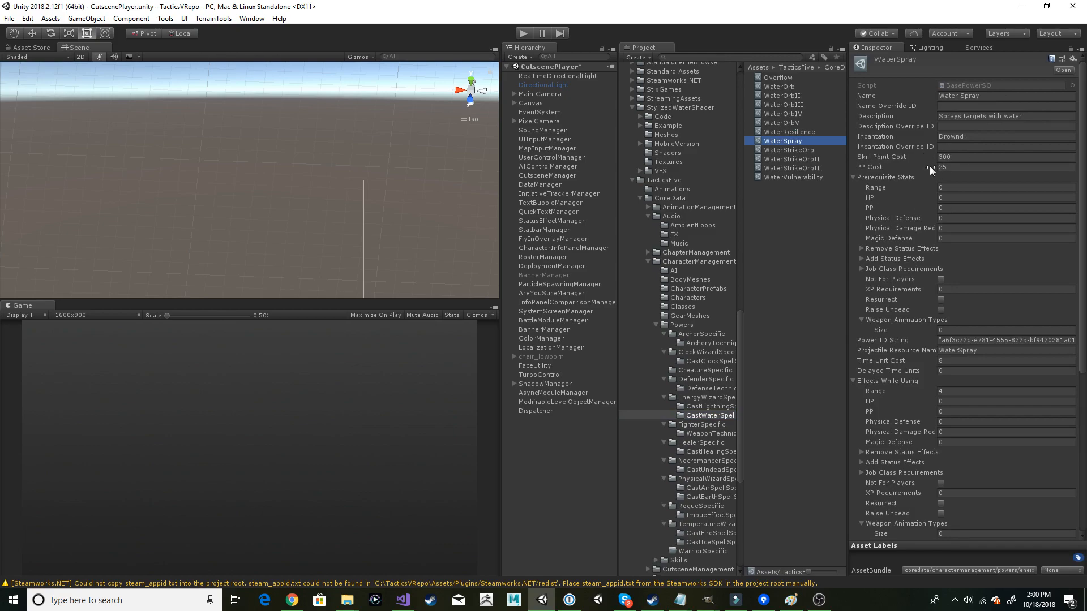
click(946, 169)
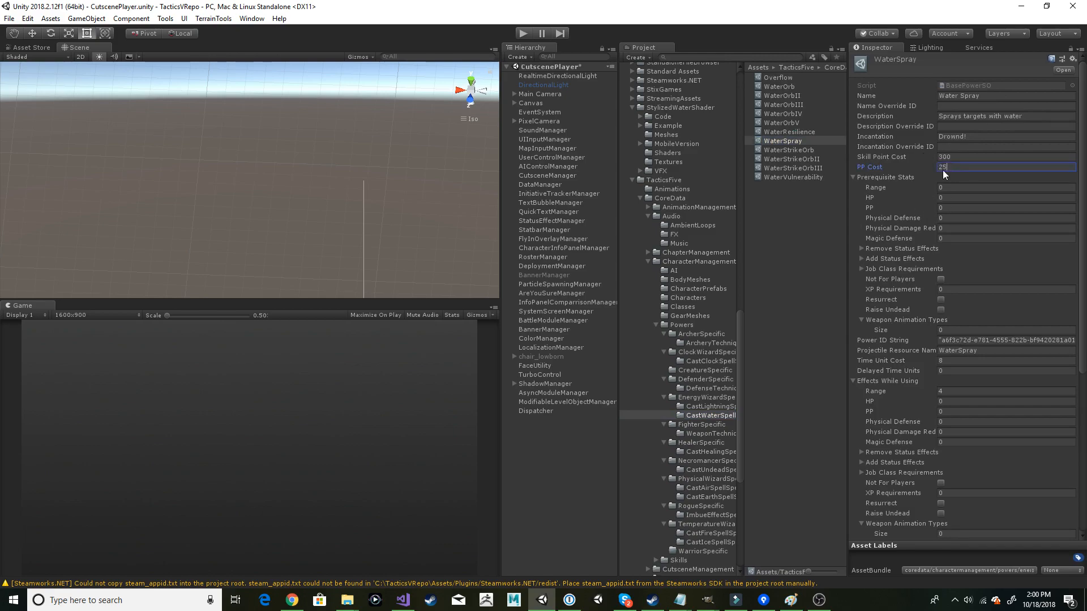
scroll(934, 426, down, 3)
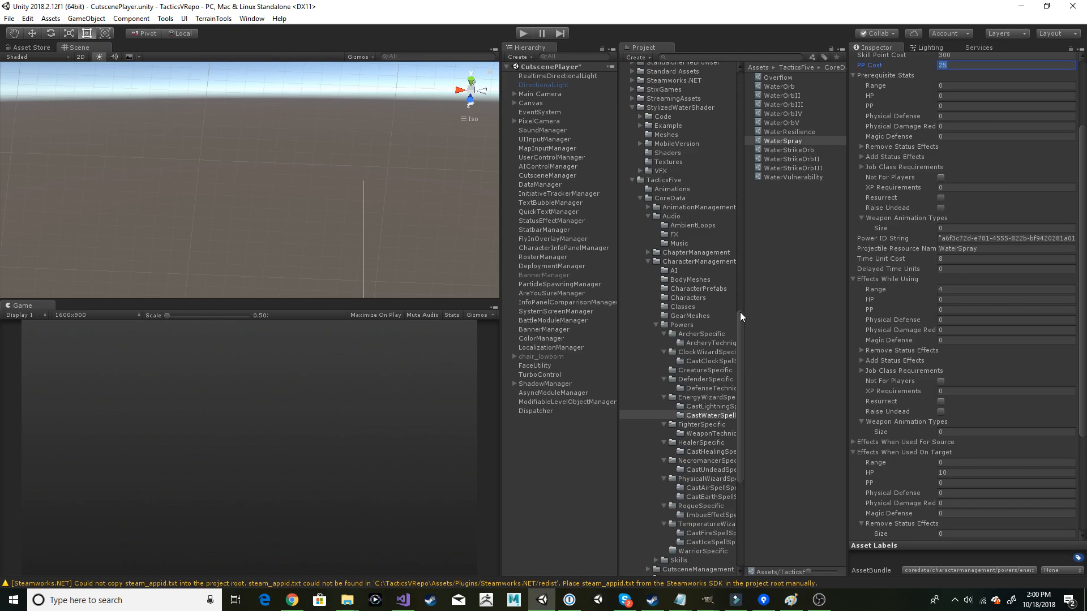
Step: Open the LevelCreator scene from the Scenes folder without saving CutscenePlayer's changes, and select its LevelCreator object
click(738, 355)
scroll(725, 355, up, 5)
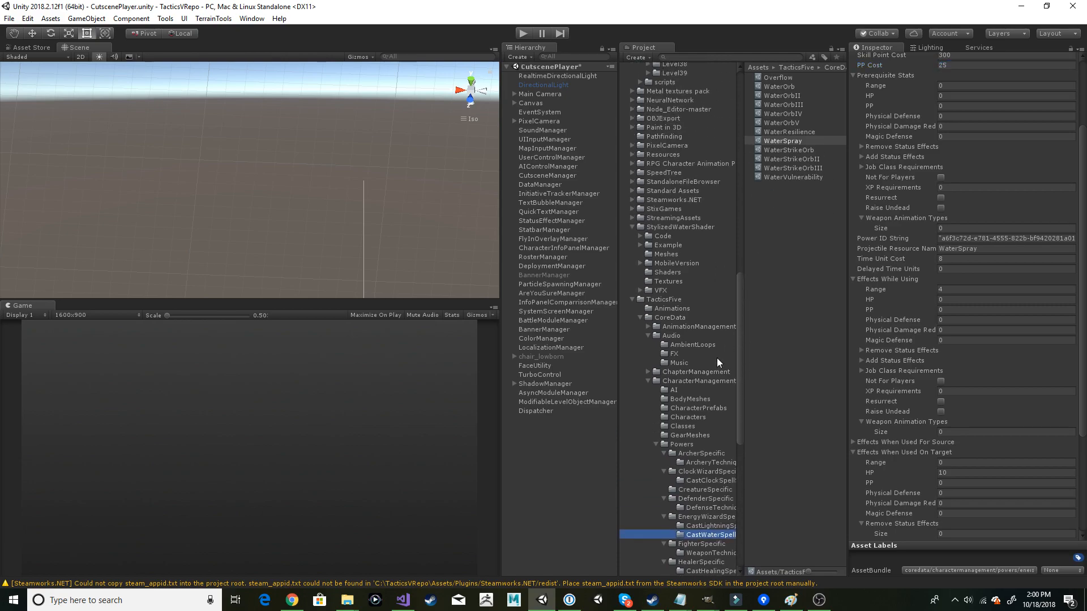
click(655, 445)
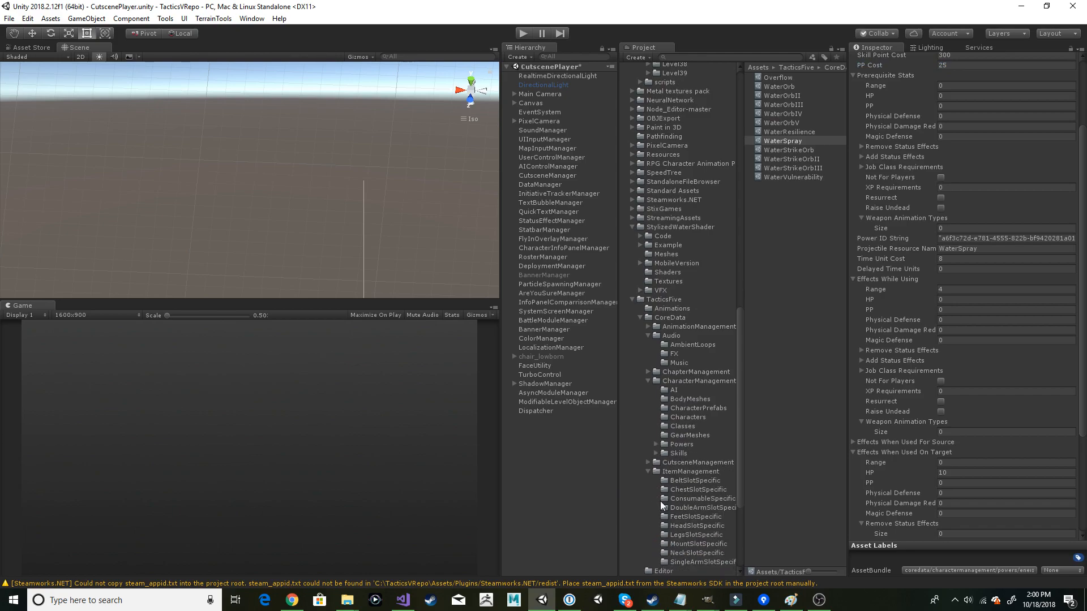
scroll(654, 397, down, 6)
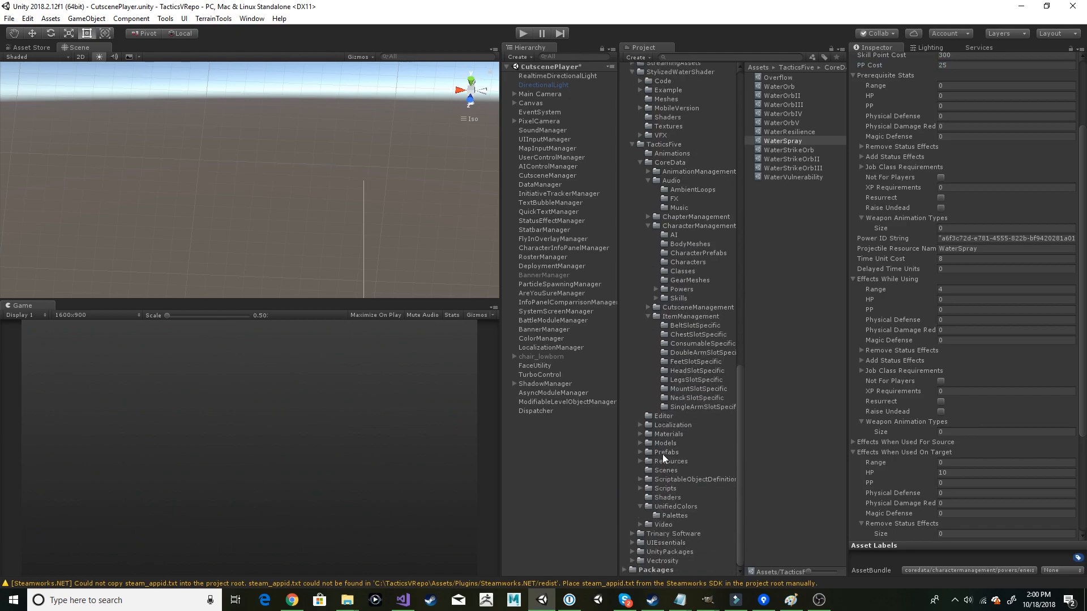
click(667, 470)
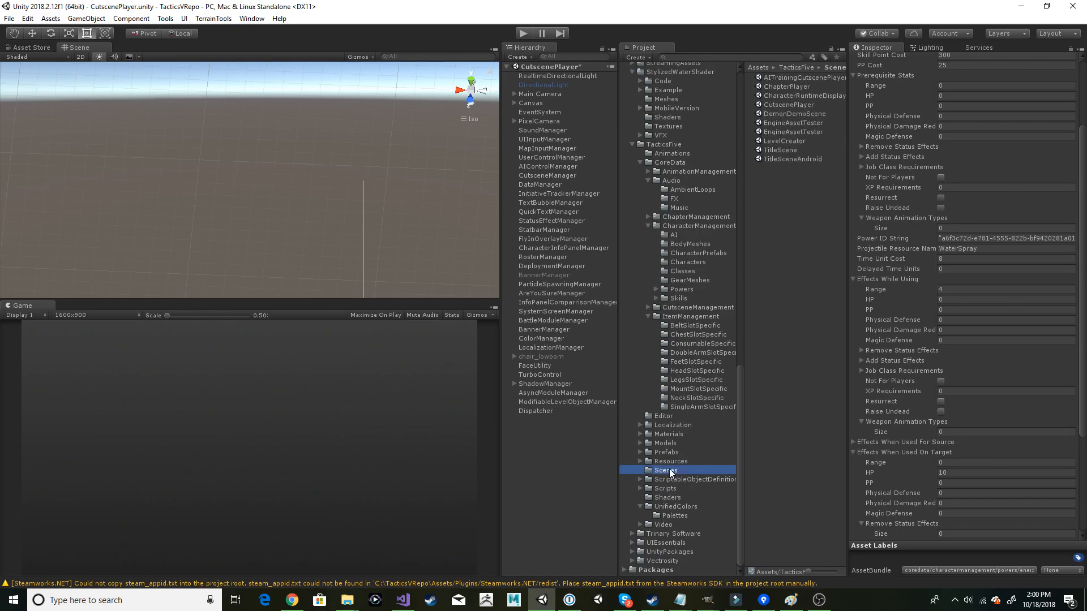
double_click(782, 139)
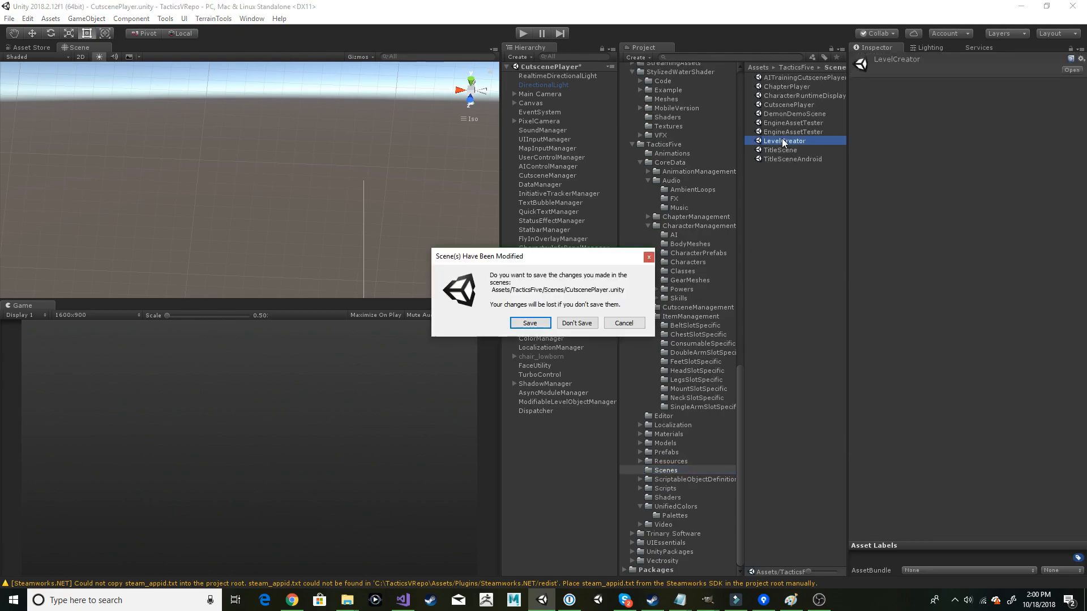
click(574, 325)
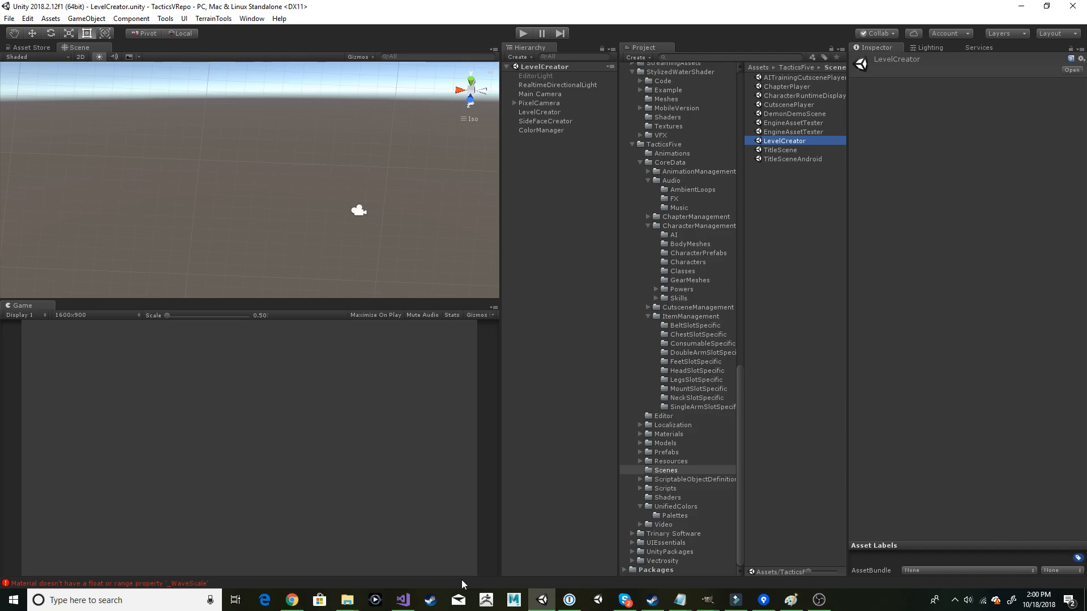
click(523, 113)
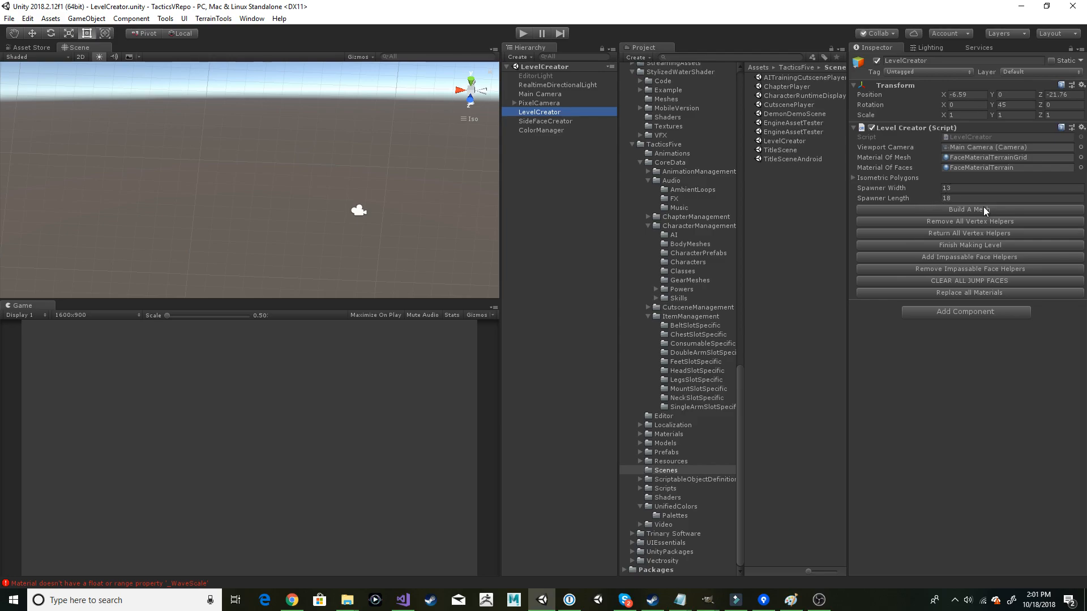
Step: Build a terrain grid mesh with Spawner Width 13 and Spawner Length 18 from the LevelCreator
click(975, 188)
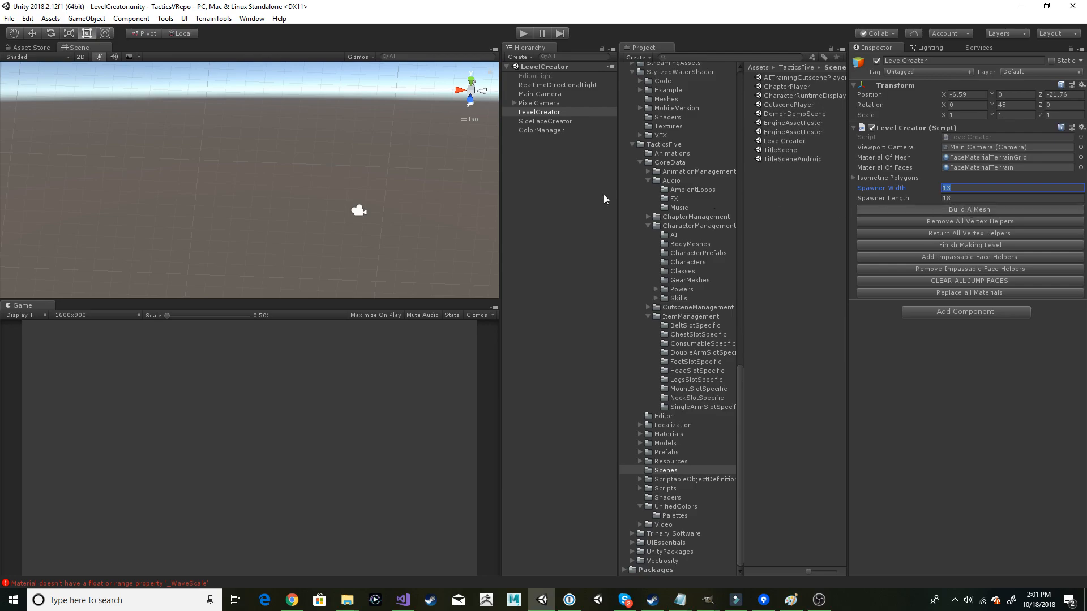
alt+drag(317, 132, 444, 213)
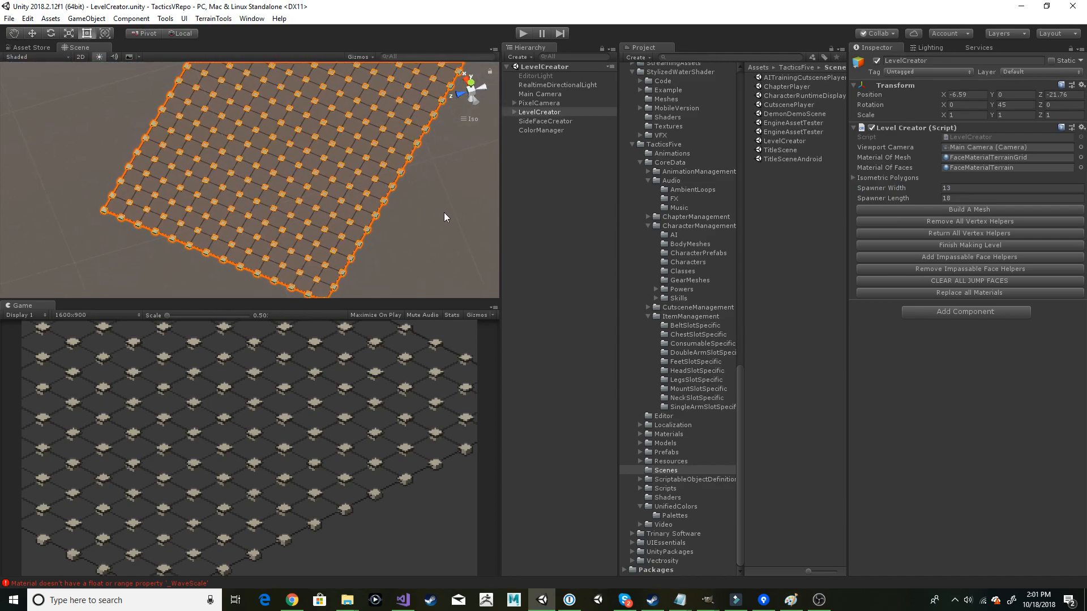
click(397, 227)
alt+drag(319, 265, 324, 217)
Step: Raise Vertex 59 of the terrain grid to a Y position of 1.5
click(311, 206)
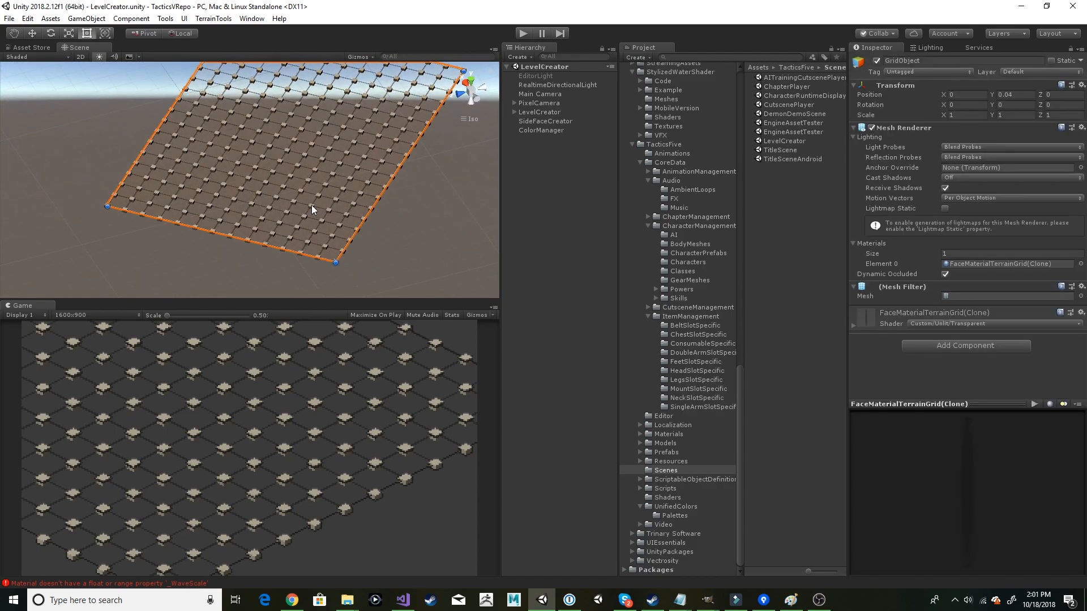
click(311, 207)
key(w)
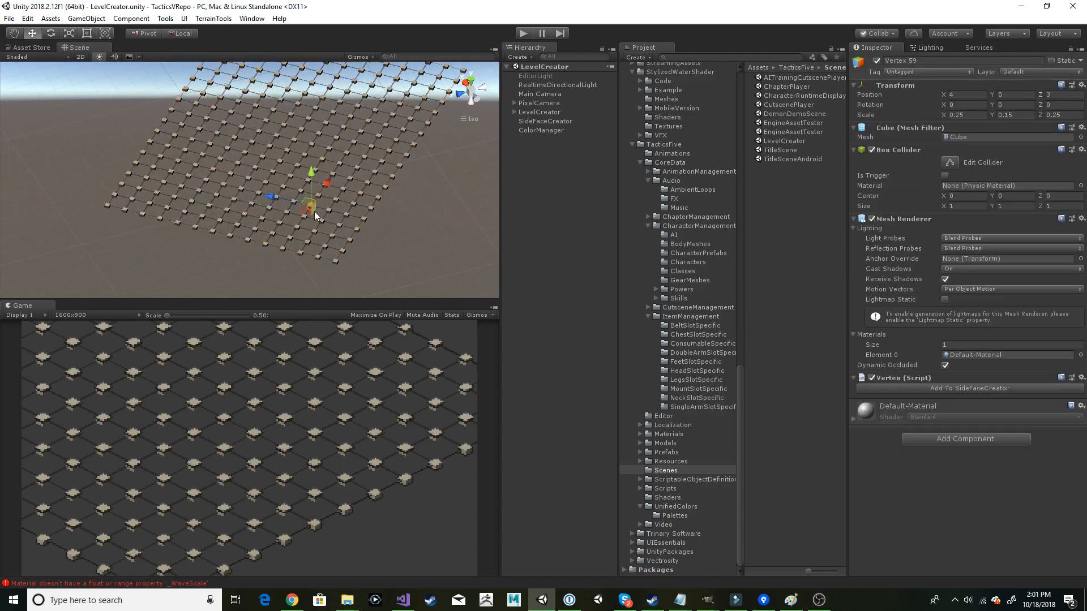
drag(311, 174, 306, 147)
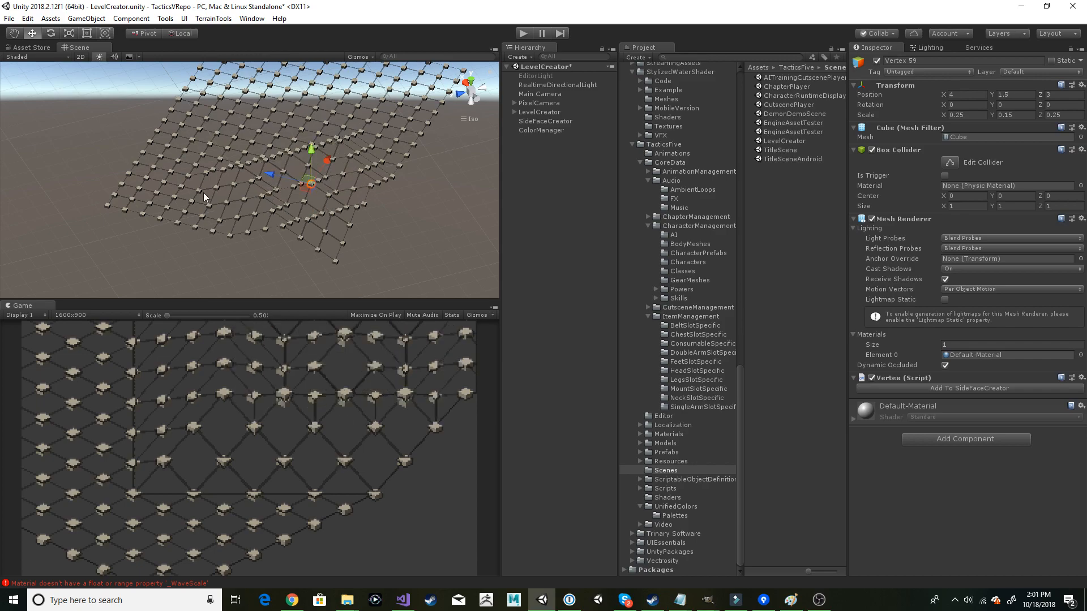
Step: Reshape the terrain around the raised vertex further with the Move tool
alt+drag(215, 205, 314, 195)
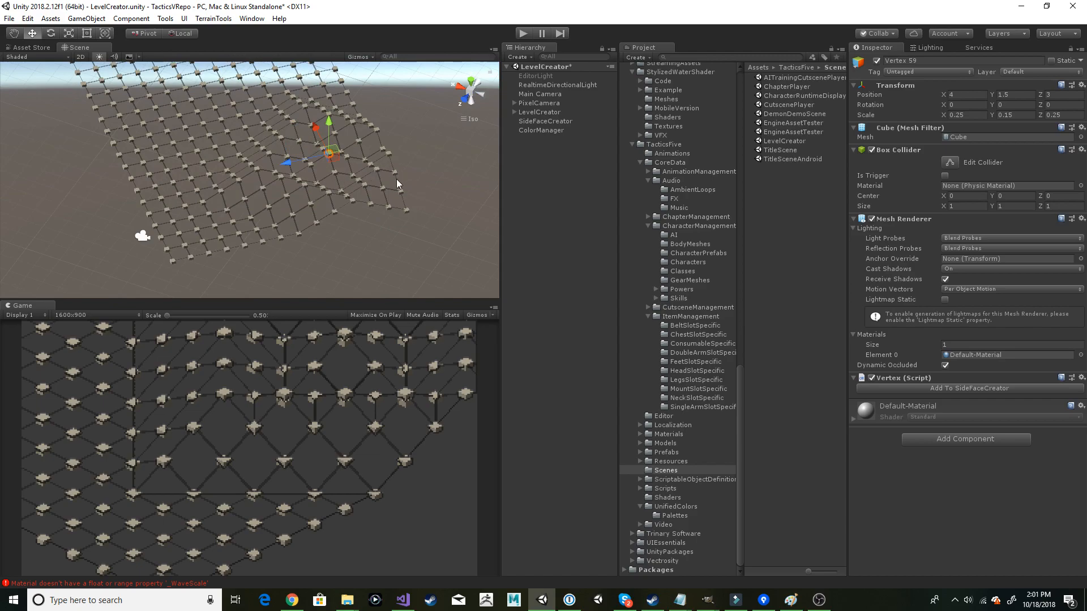
drag(331, 128, 303, 145)
right_drag(366, 157, 490, 133)
right_drag(318, 239, 364, 232)
Step: Try the Wireframe draw mode in the Scene view and return to Shaded
click(50, 57)
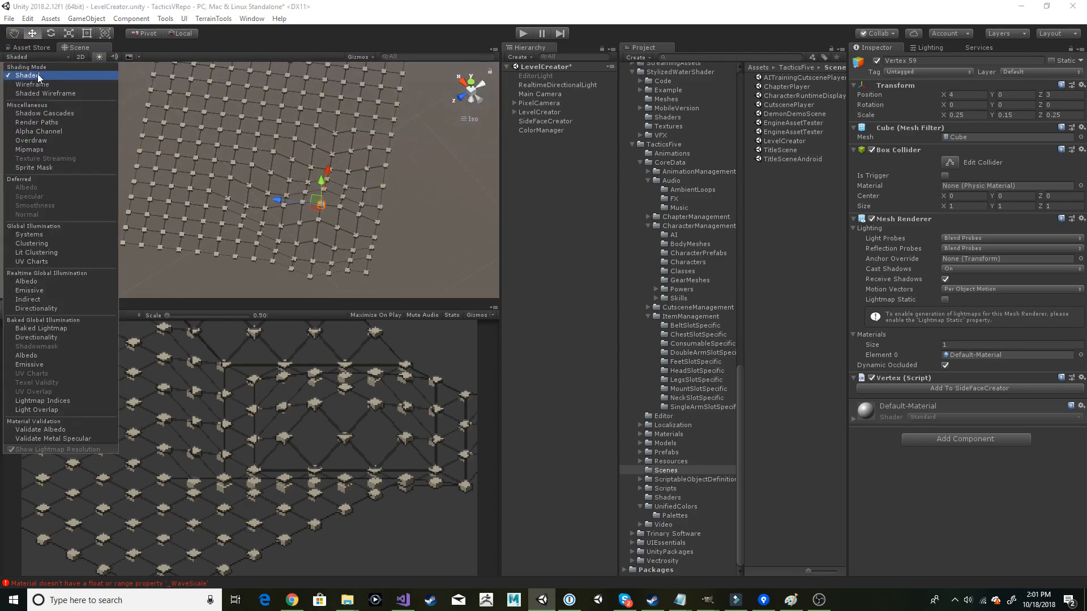
click(42, 84)
mouse_move(237, 168)
right_down()
mouse_move(275, 197)
mouse_move(155, 168)
mouse_move(264, 196)
right_up()
click(41, 57)
click(51, 74)
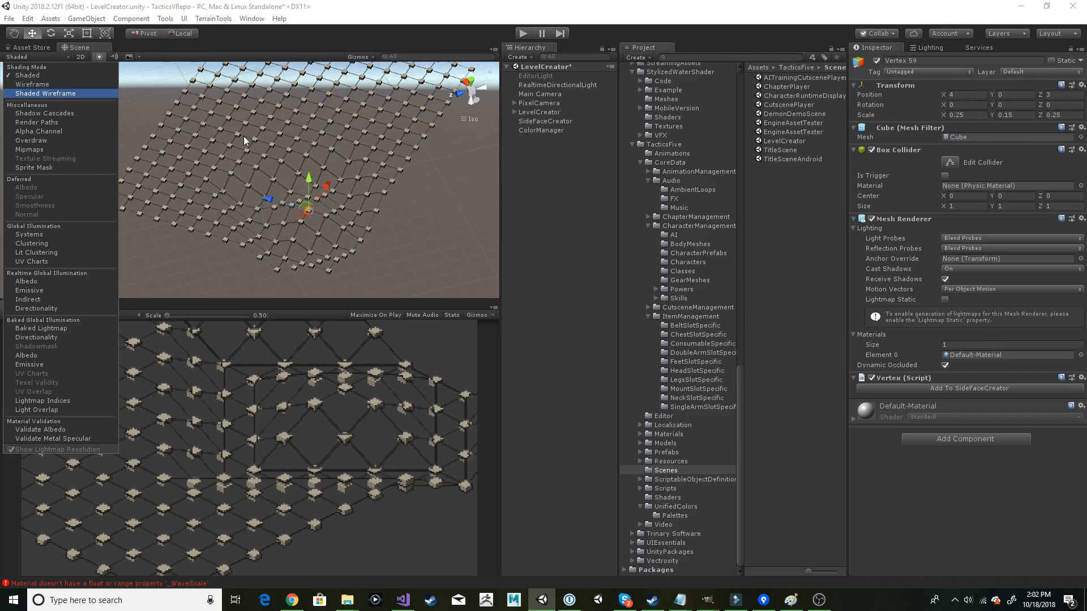
click(149, 94)
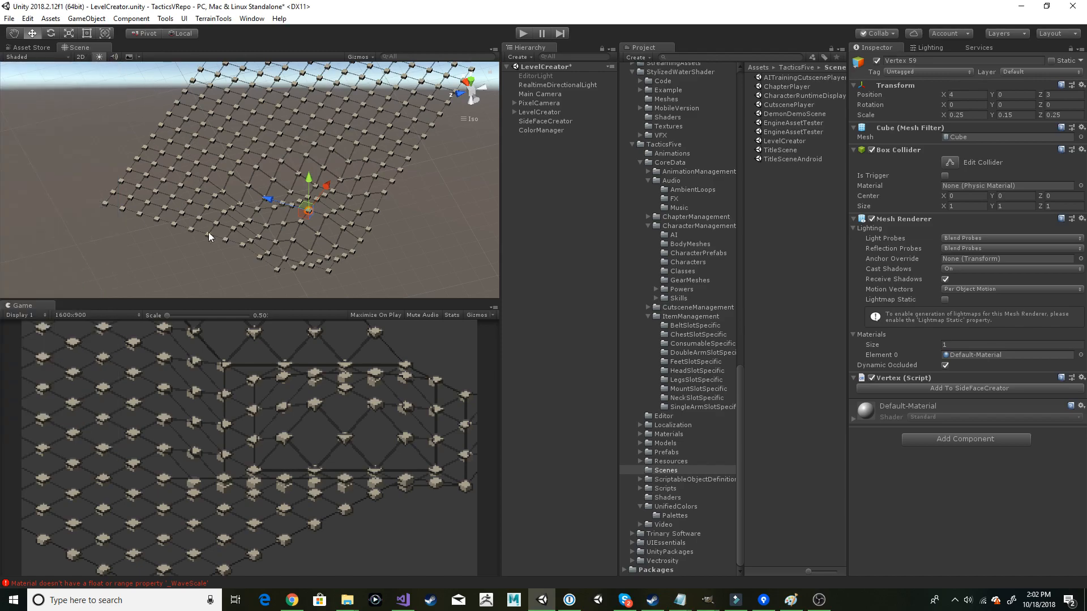
Step: Check the polygon nested under LevelCreator and view the deformed grid from another side
alt+drag(208, 232, 238, 232)
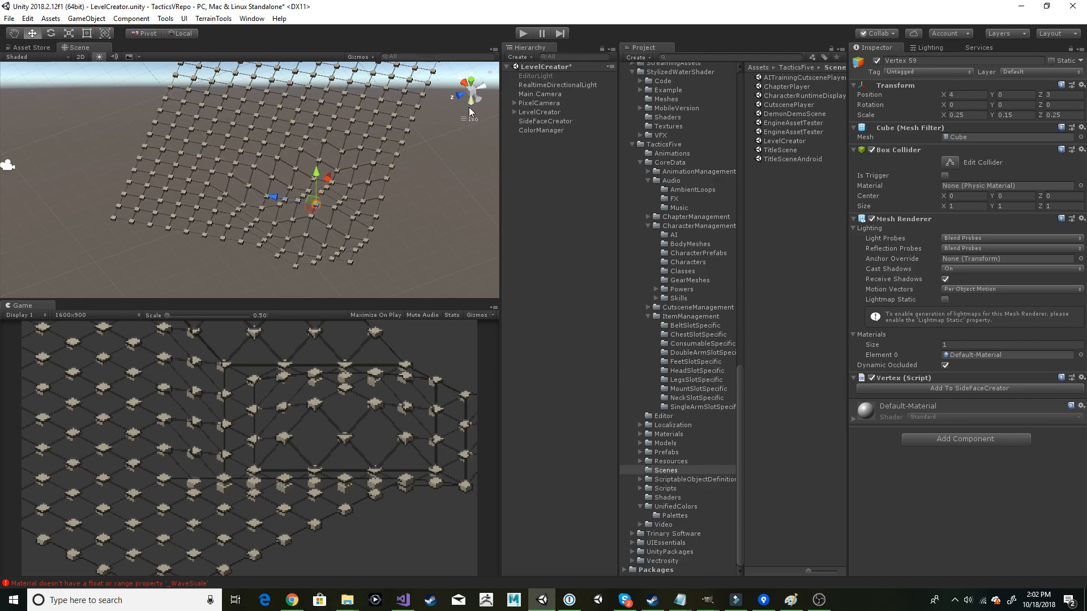
click(528, 110)
click(515, 111)
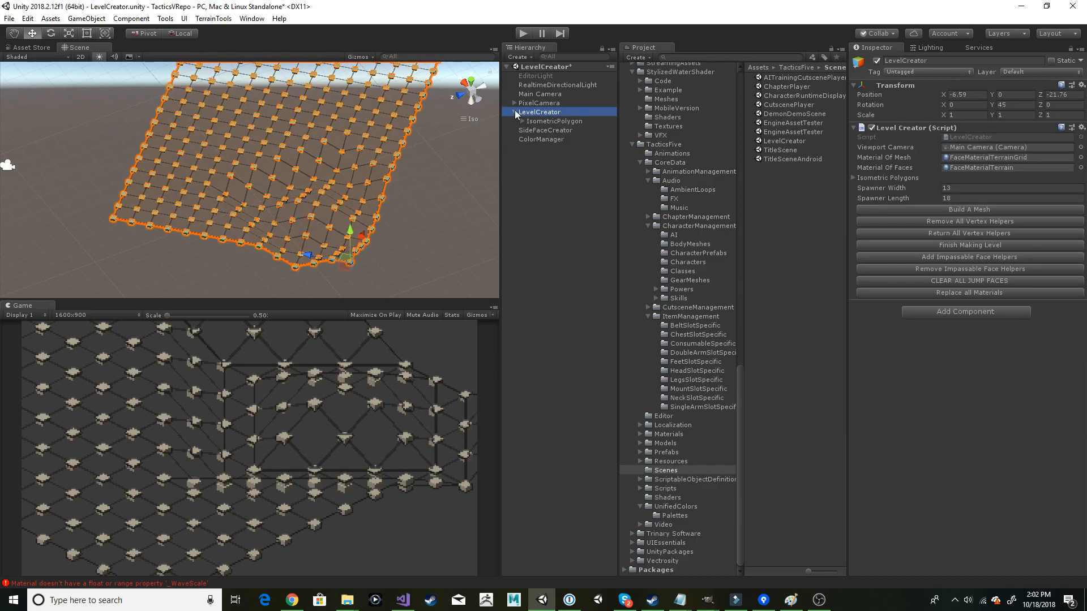
click(514, 113)
click(415, 190)
alt+drag(339, 186, 464, 167)
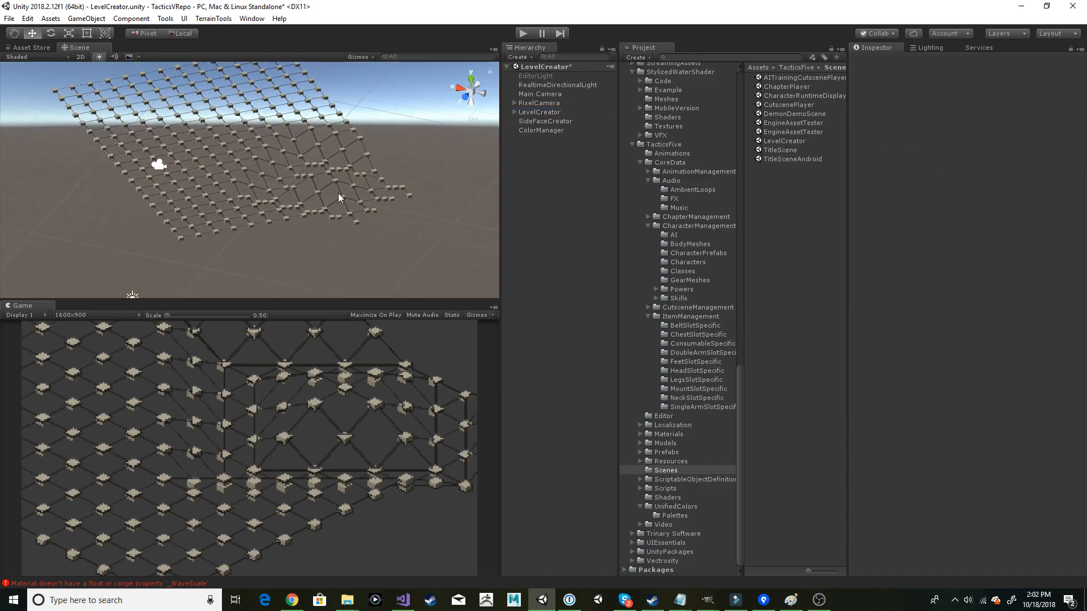
Step: Set LevelCreator's Spawner Width to 4 and Spawner Length to 6, and build a second mesh
click(528, 111)
click(957, 190)
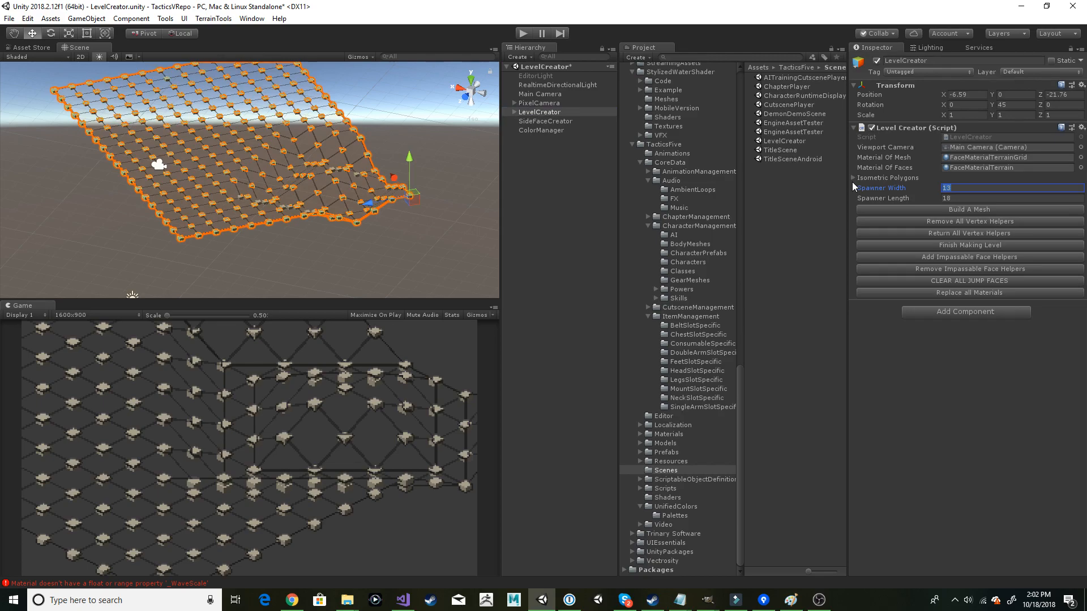
text(4)
key(Tab)
text(6)
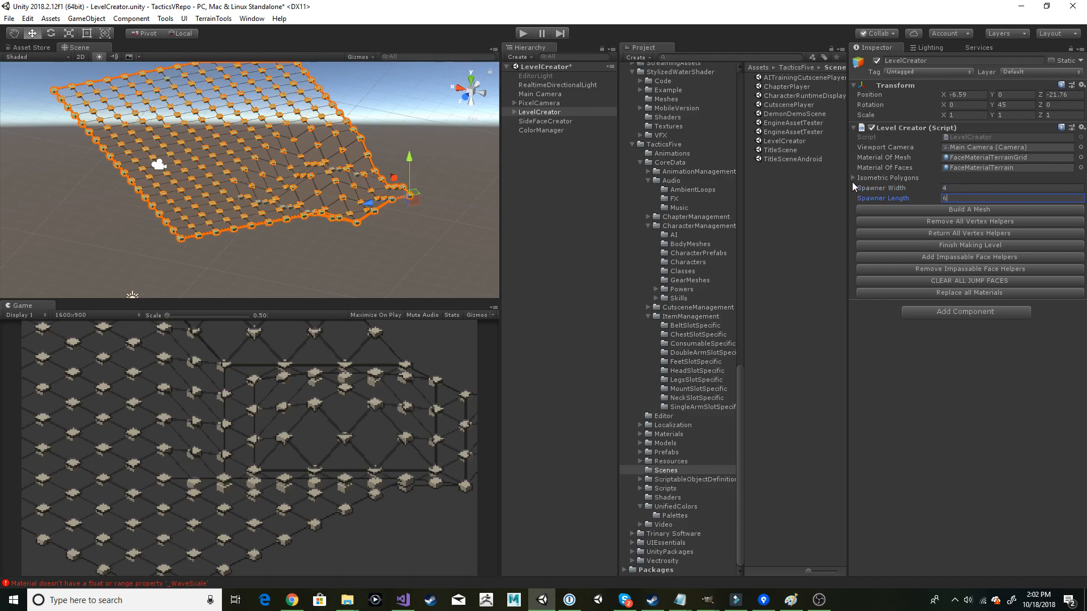
click(984, 208)
Step: Move the second IsometricPolygon under LevelCreator to X 2, Y 1.5, Z -4, clear of the large grid
click(515, 113)
click(539, 131)
drag(415, 196, 478, 164)
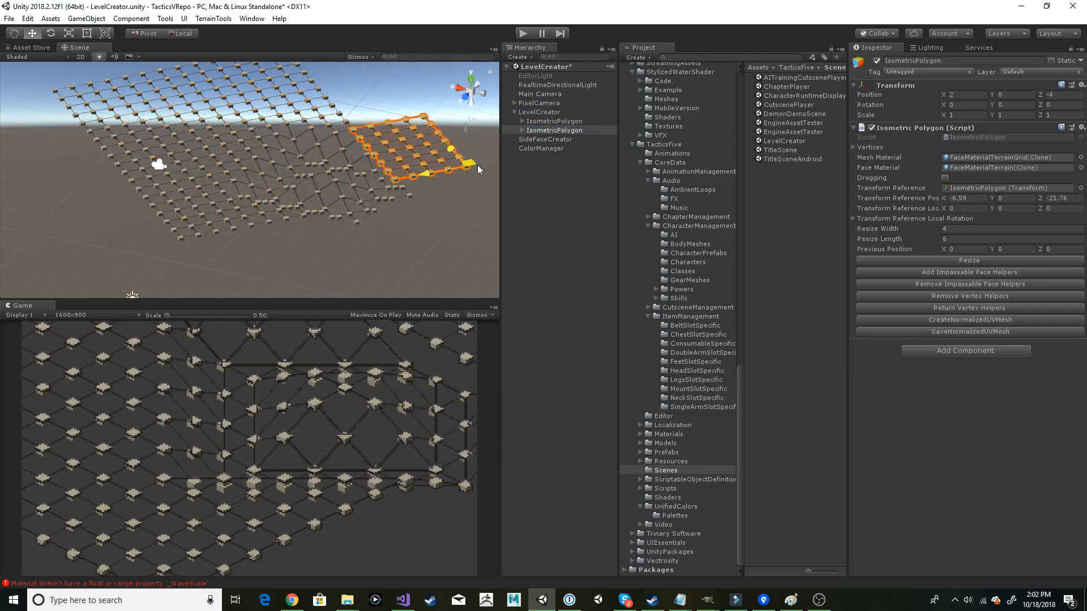
mouse_move(416, 222)
alt+mouse_down()
mouse_move(371, 279)
mouse_move(412, 219)
alt+mouse_up()
drag(467, 176, 559, 168)
middle_drag(391, 148, 391, 237)
Step: Select a single terrain face of the large grid near the small one and inspect its Face script properties
alt+drag(395, 178, 401, 218)
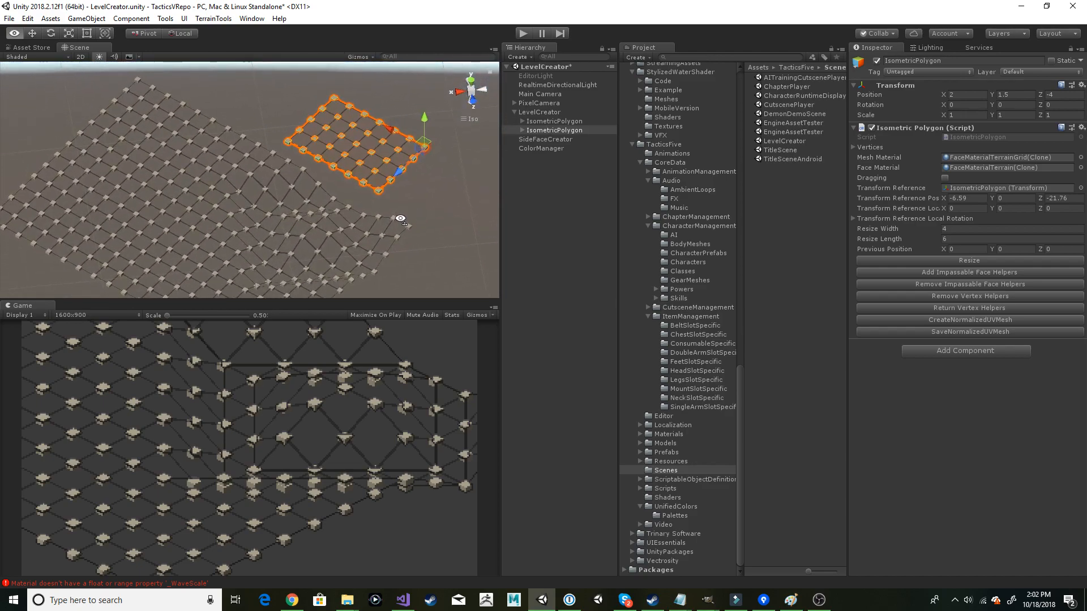
click(291, 171)
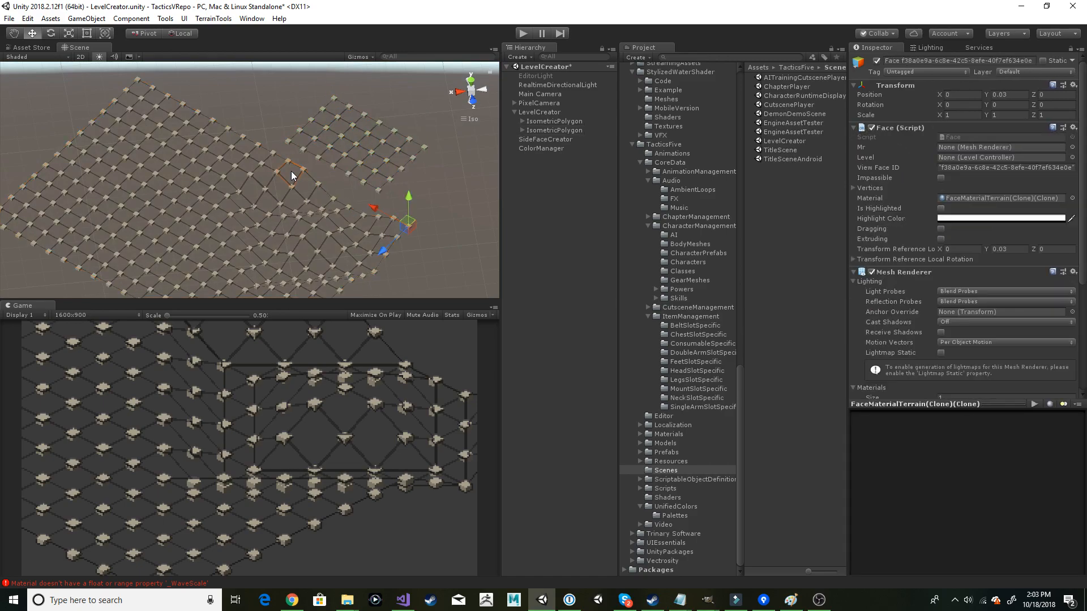
alt+drag(340, 194, 308, 223)
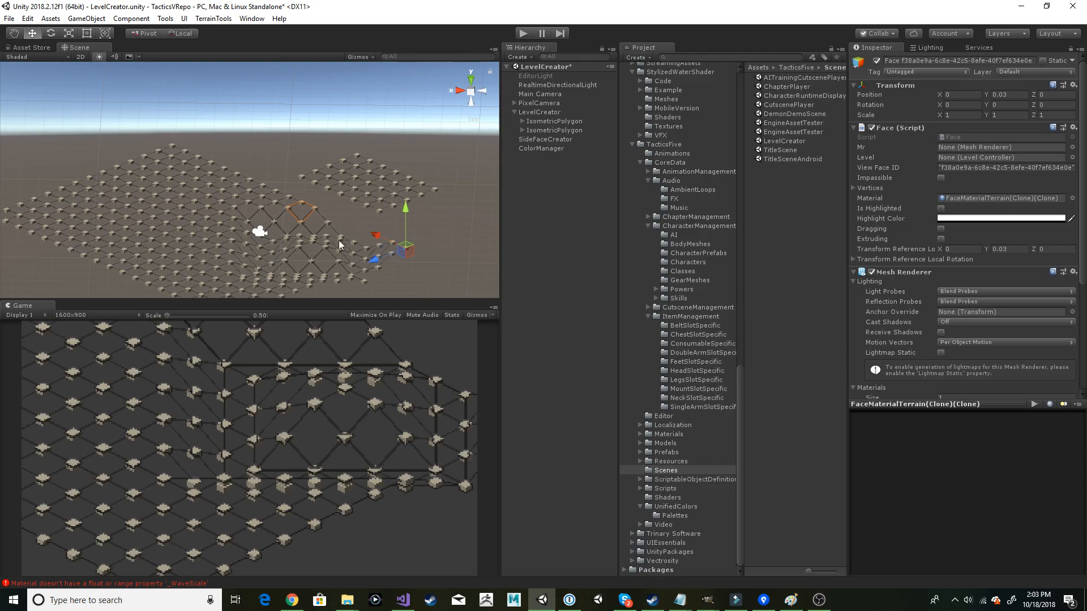
Step: Expand the Level7 folder in MeshGen's Levels and inspect Level7_0_0_0 in its JumpNeighbors folder
scroll(666, 224, up, 15)
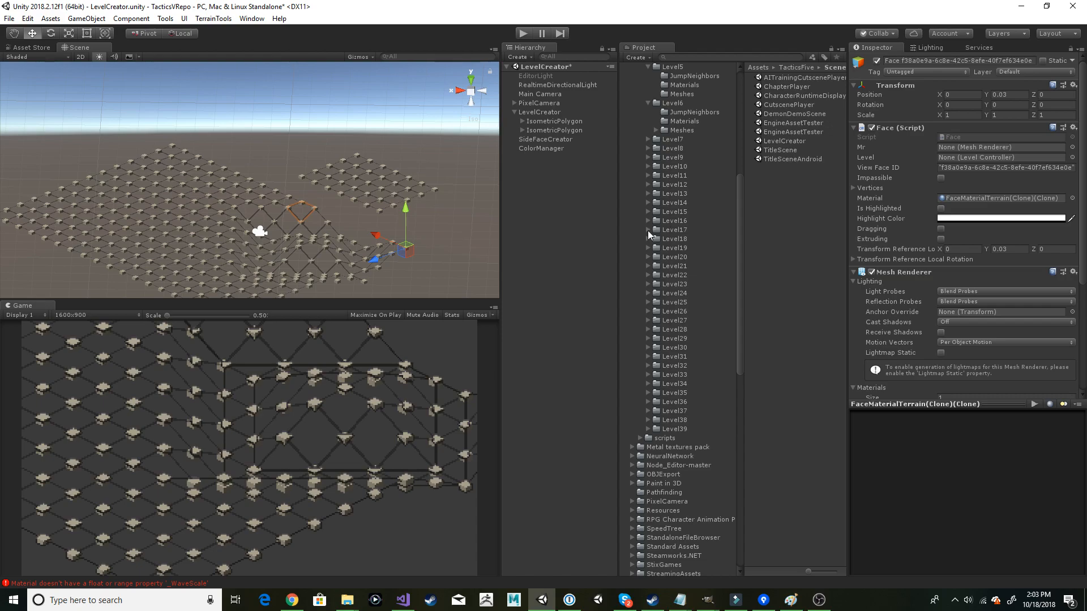
click(668, 139)
click(649, 139)
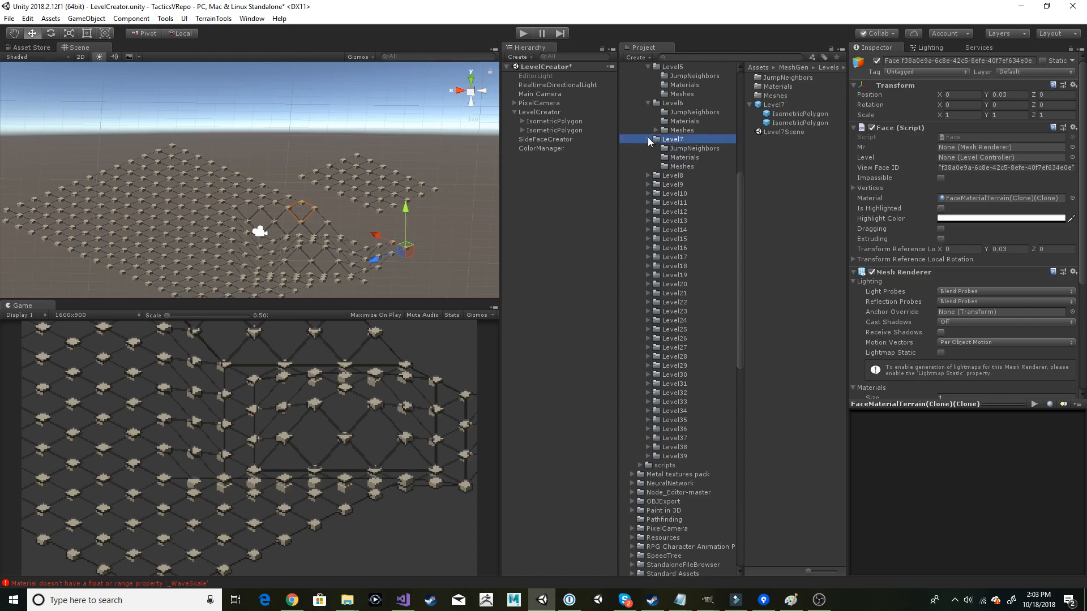
click(693, 148)
click(793, 78)
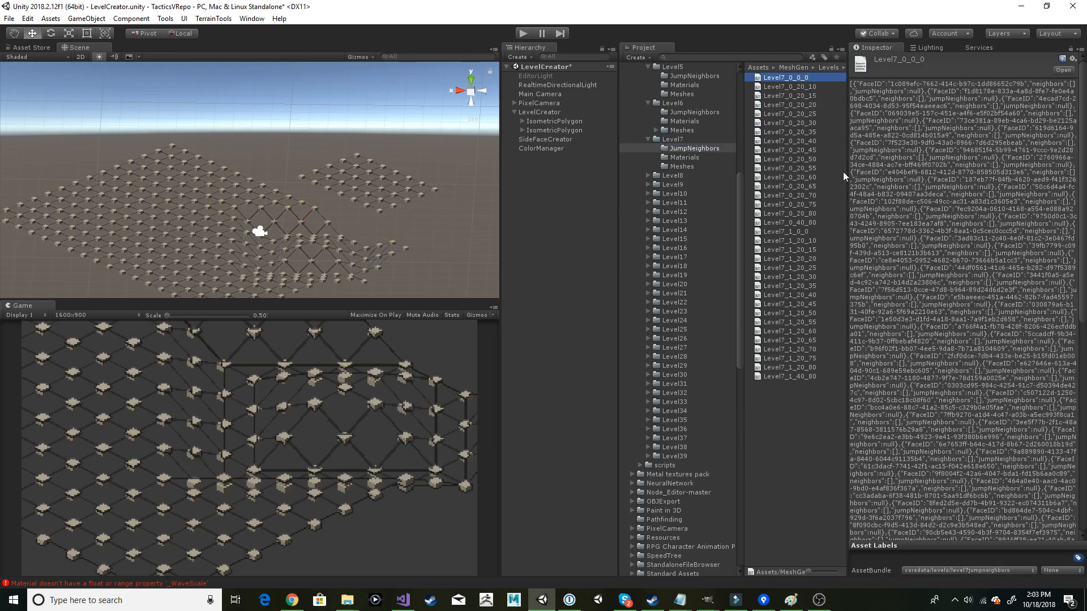
Step: Compare the neighbor data in Level7_1_0_0, Level7_0_20_10, Level7_0_20_15 and Level7_0_40_80
click(802, 233)
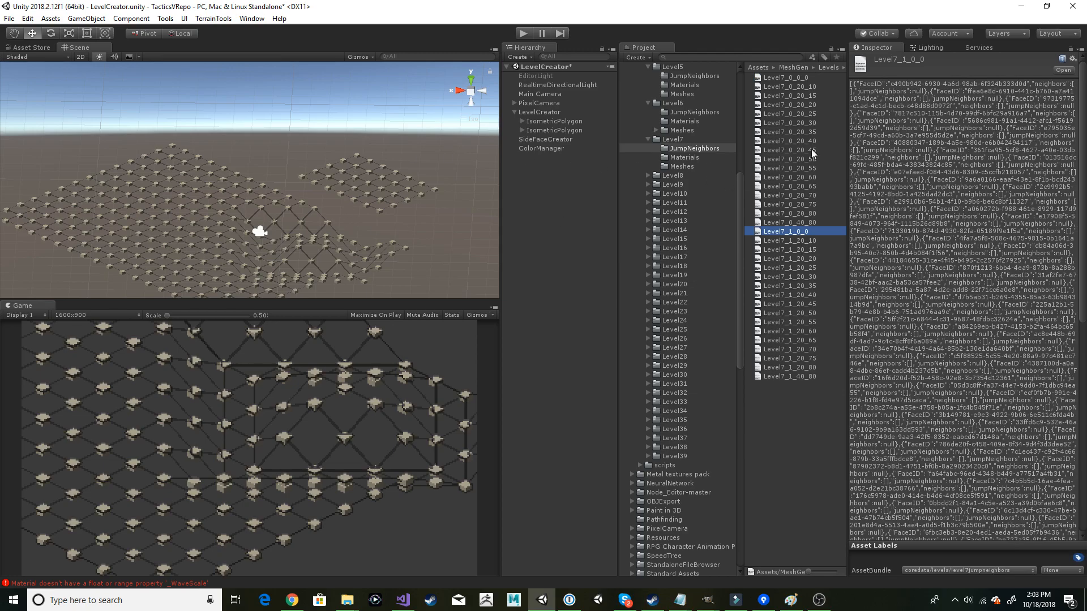
click(800, 88)
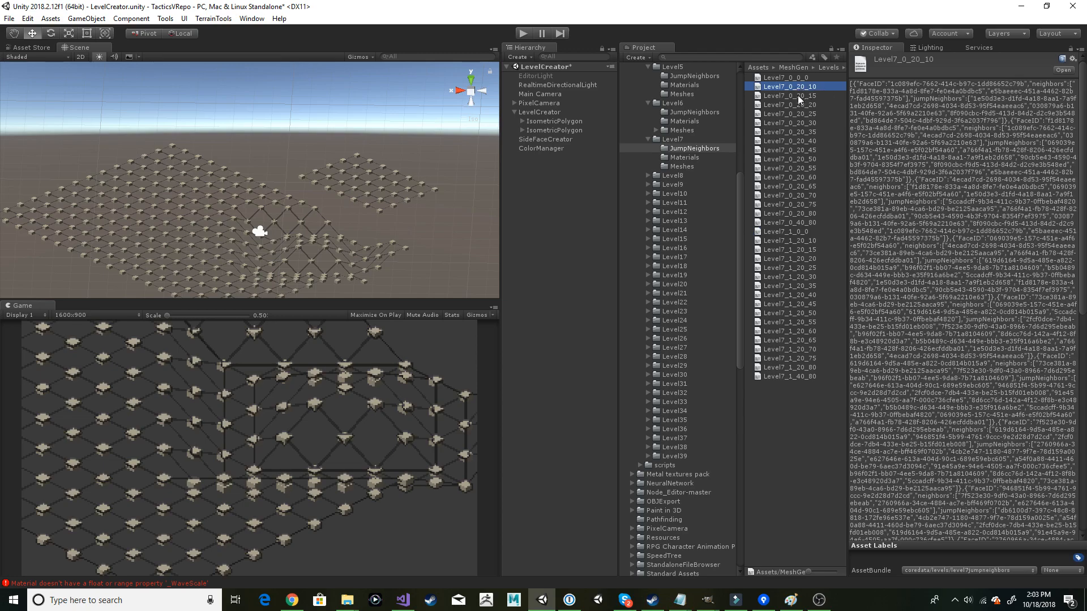
click(800, 96)
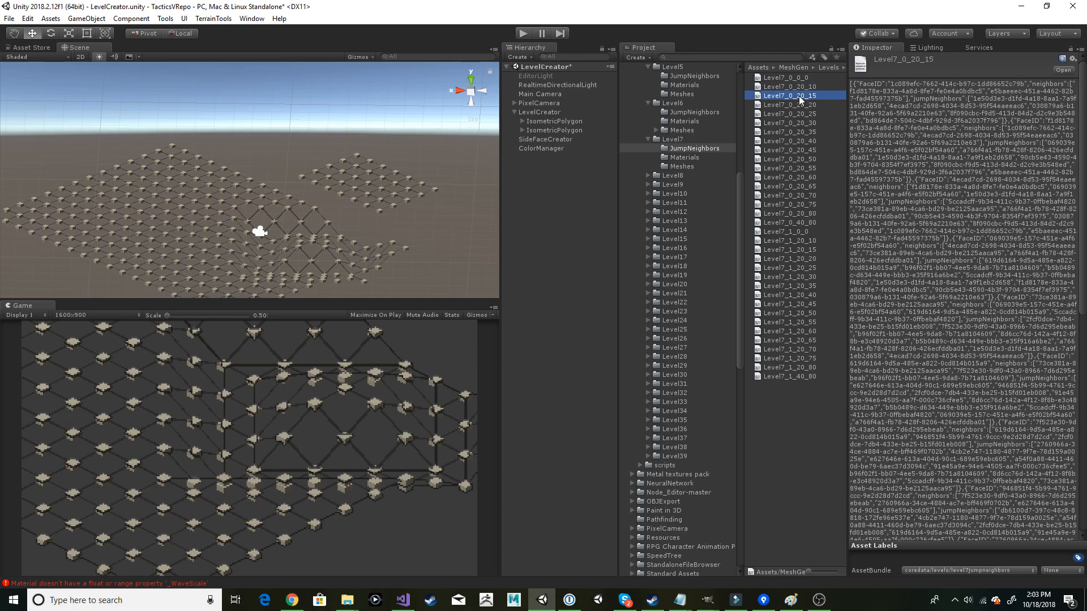
click(806, 222)
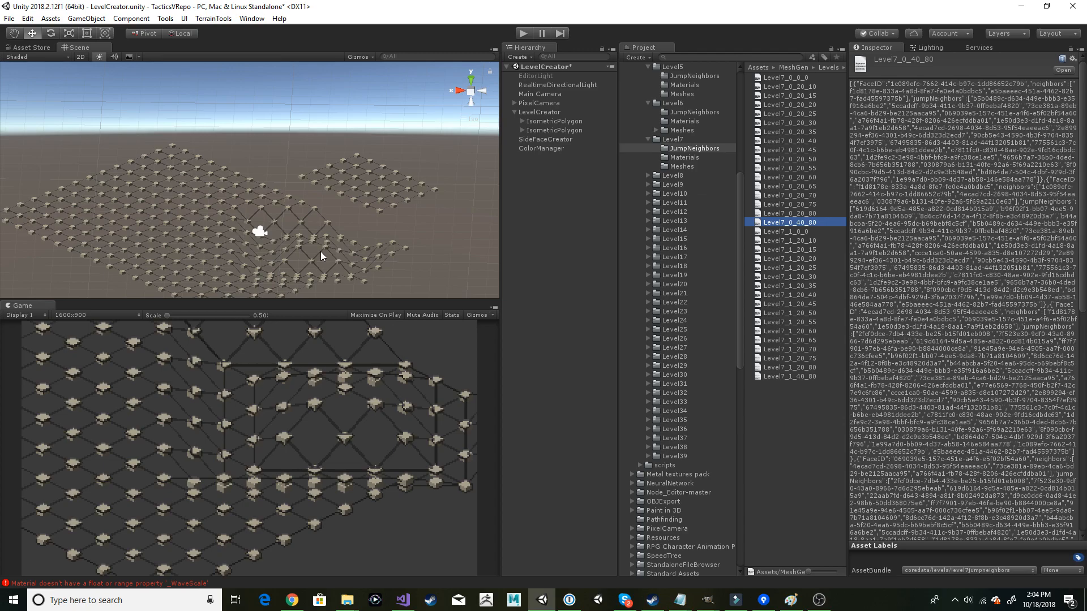
Step: Delete both IsometricPolygon objects under LevelCreator
alt+drag(238, 223, 303, 189)
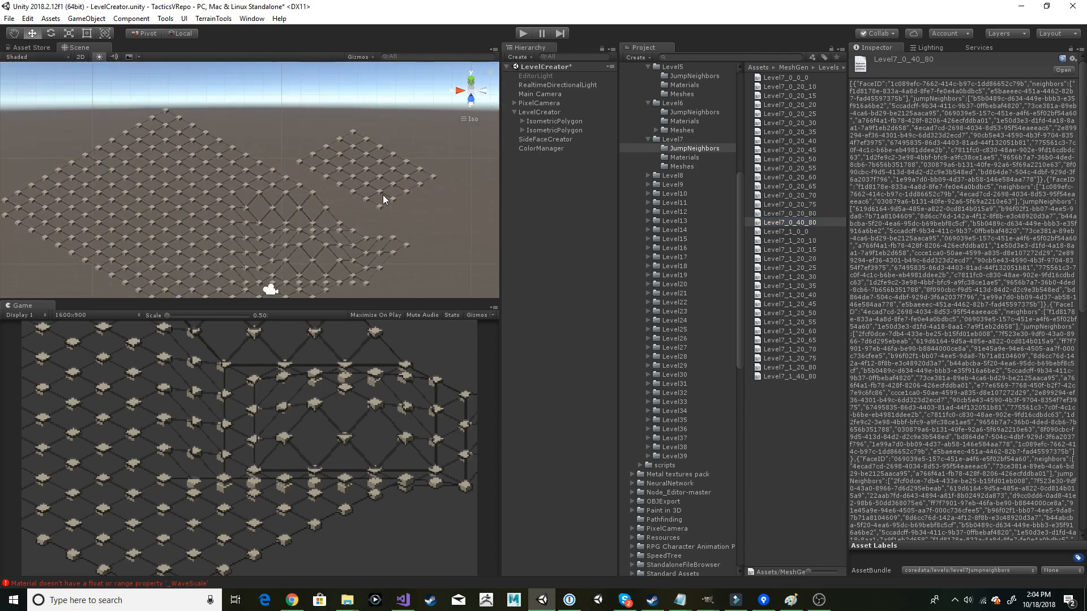
click(543, 122)
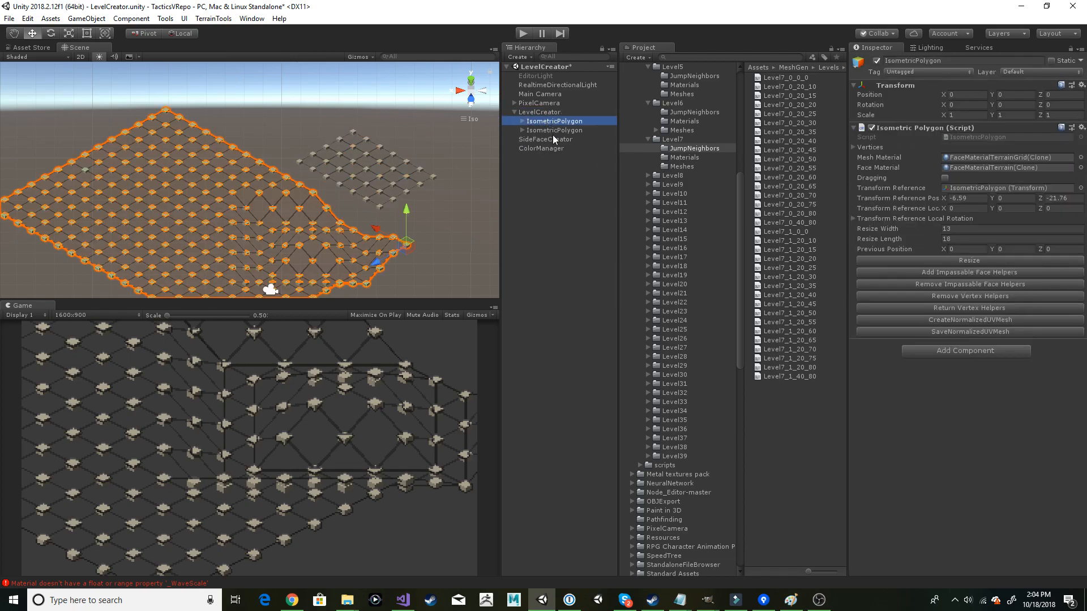
ctrl+click(556, 130)
key(Delete)
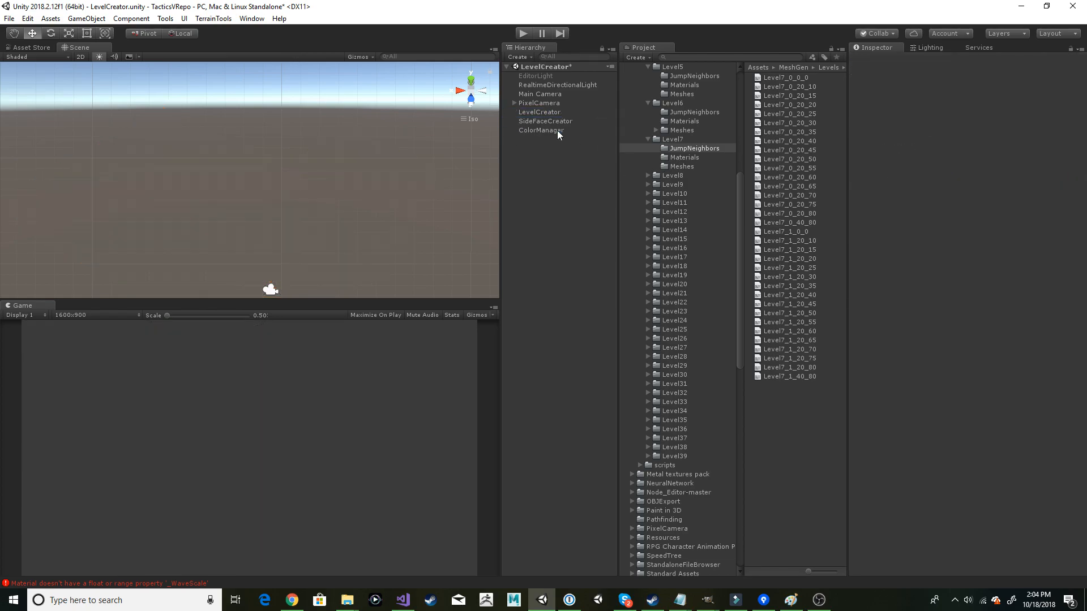
Step: Preview the first IsometricPolygon of the Level7 prefab and rotate its model to examine it
click(673, 139)
click(793, 116)
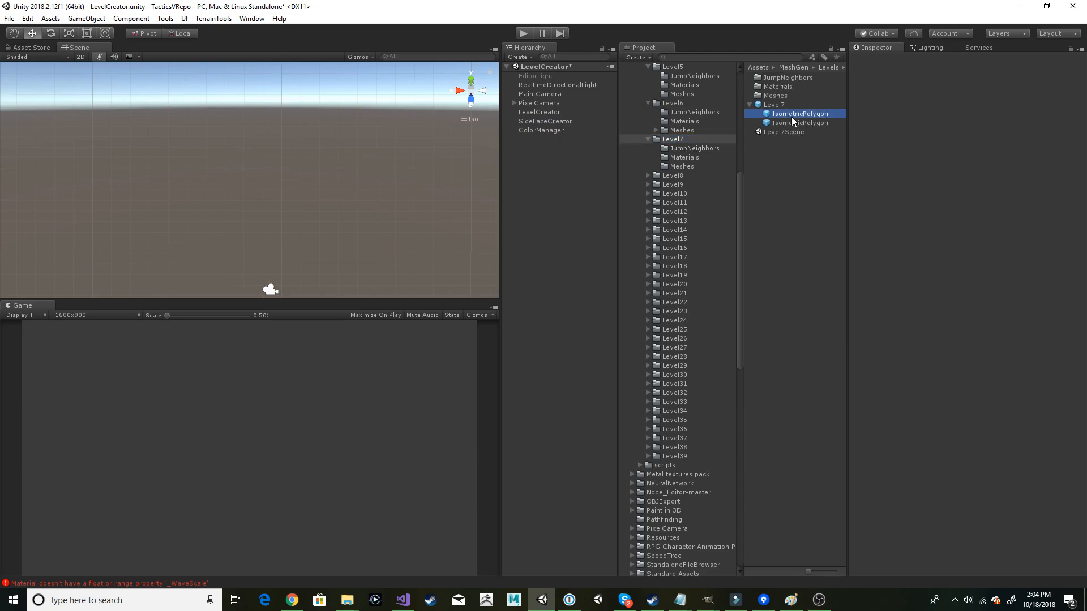
drag(1008, 441, 897, 534)
Step: Preview the first IsometricPolygon of the Level10 prefab and rotate its model to examine it
click(676, 194)
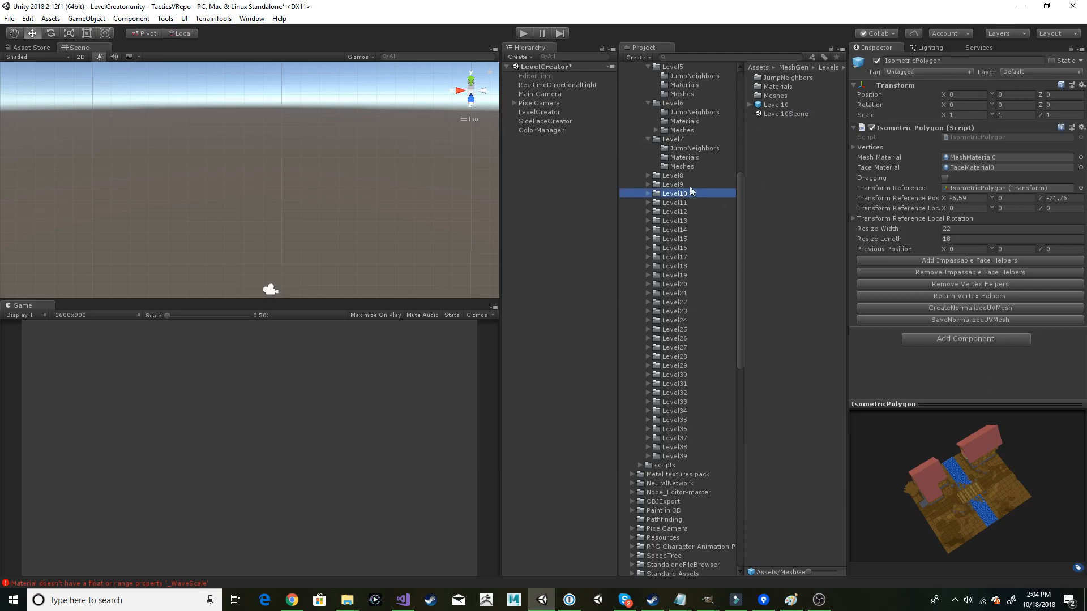
click(796, 114)
drag(929, 444, 957, 492)
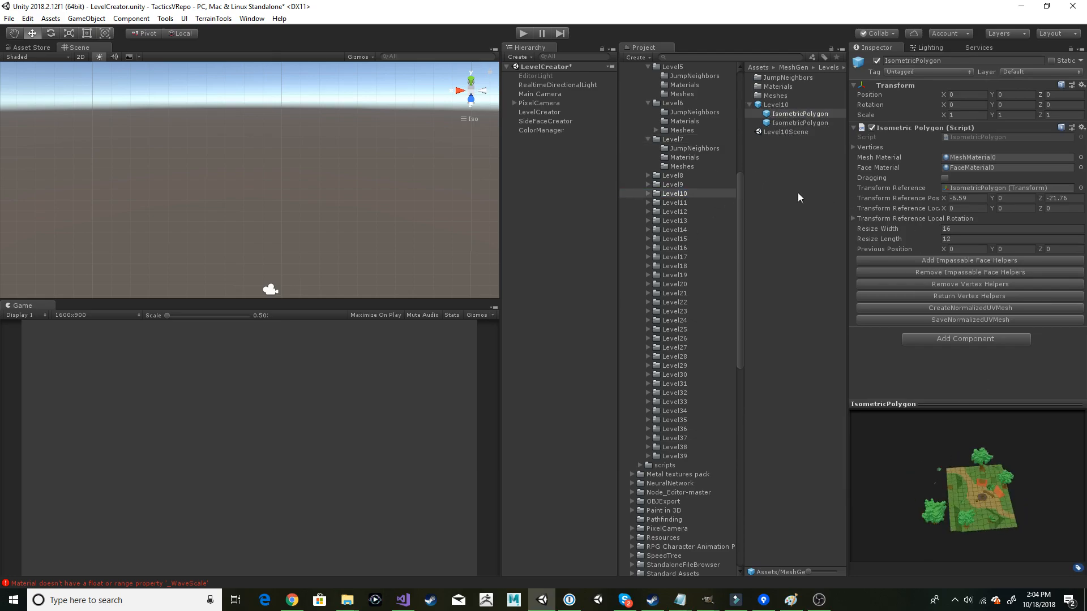
Step: Add the Level11 prefab to the LevelCreator scene and activate it
click(679, 204)
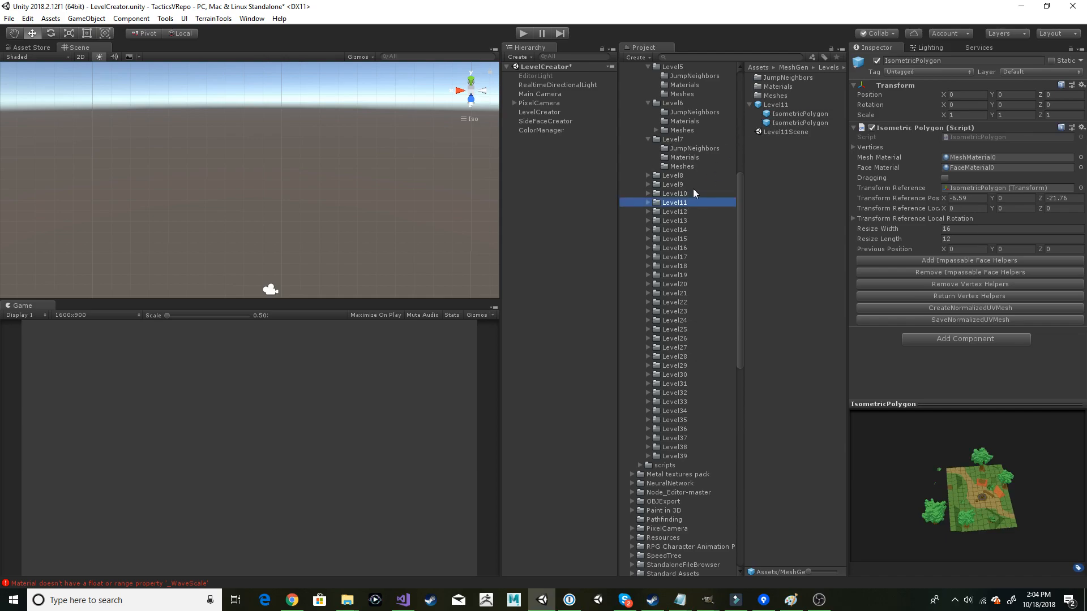
click(775, 115)
click(781, 106)
drag(782, 105, 567, 297)
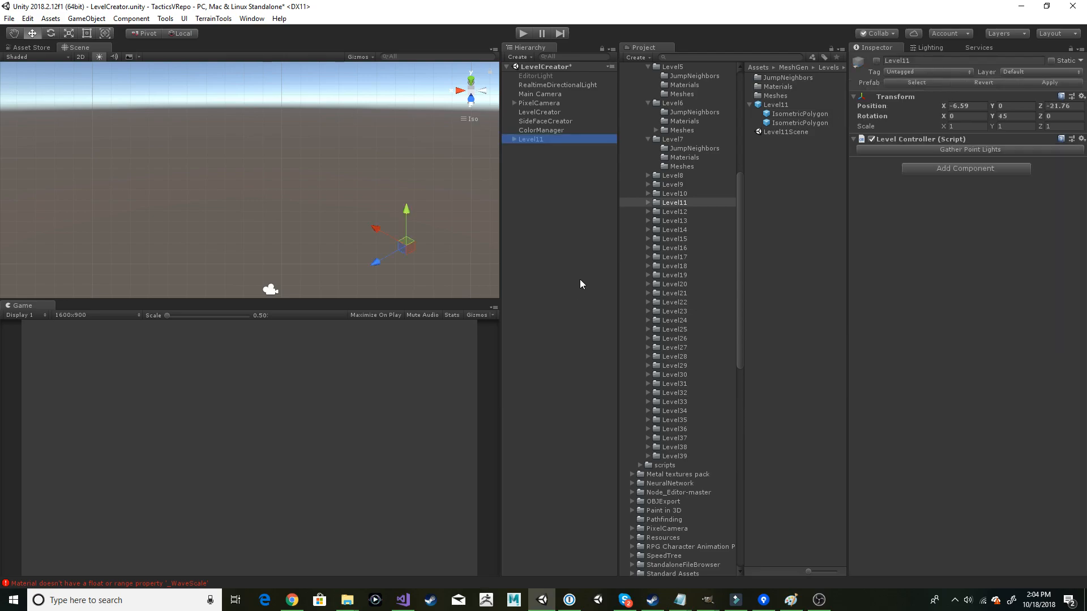
double_click(528, 140)
click(877, 60)
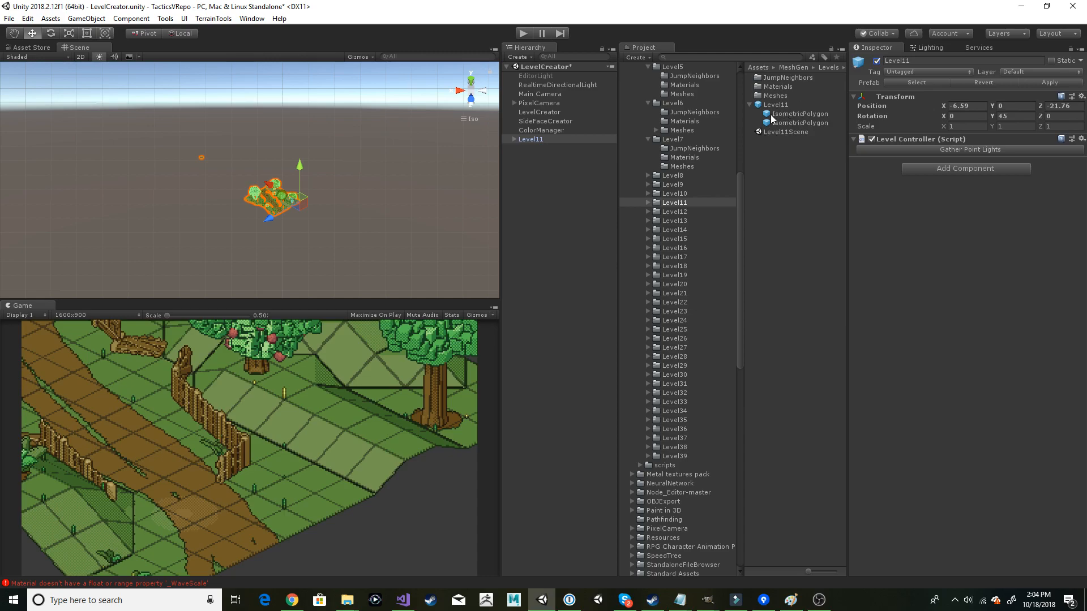
Step: Examine the Level11 terrain, fences and trees up close in the scene, and select the Level11 prefab asset
right_drag(276, 193, 261, 267)
scroll(287, 205, up, 15)
middle_drag(289, 204, 232, 93)
scroll(275, 157, up, 15)
middle_drag(359, 173, 190, 277)
click(399, 93)
right_drag(249, 223, 278, 193)
click(786, 103)
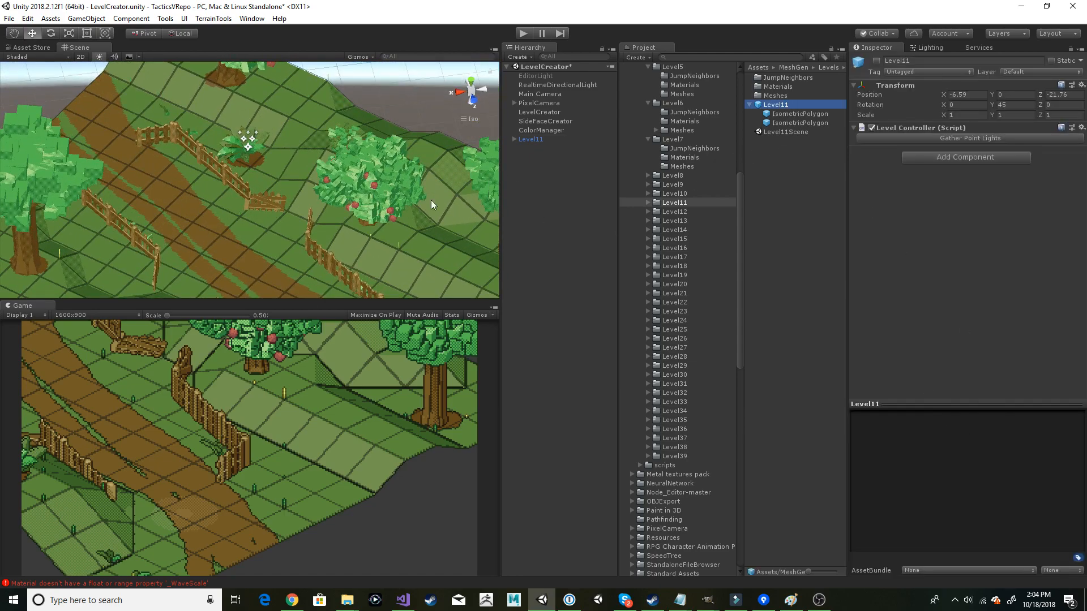
Step: Load Level11Scene alongside the LevelCreator scene and deactivate the Level11 object
right_drag(242, 262, 248, 172)
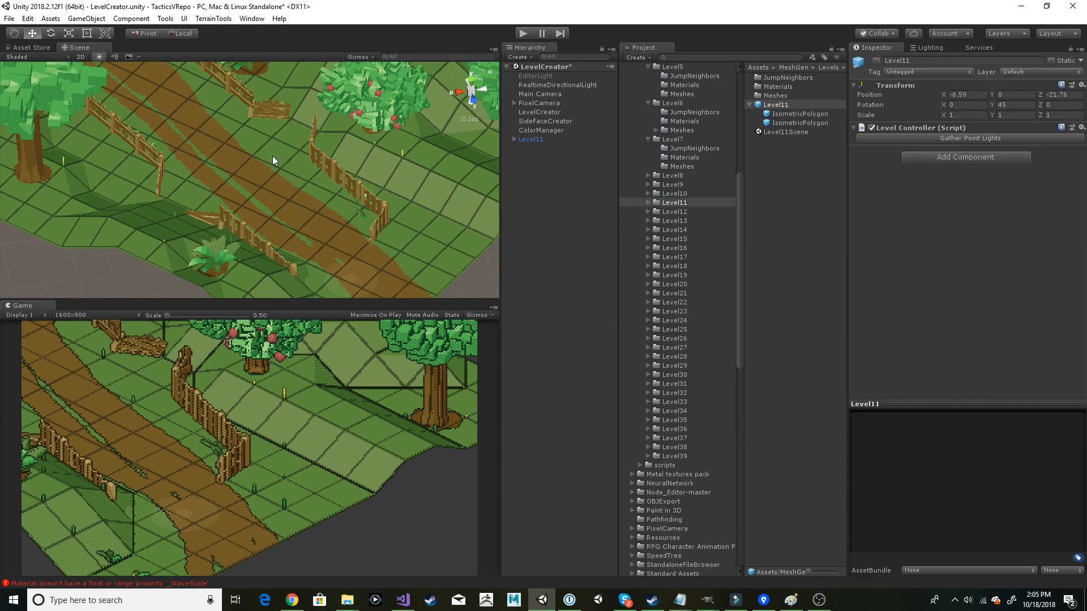
middle_drag(273, 155, 291, 198)
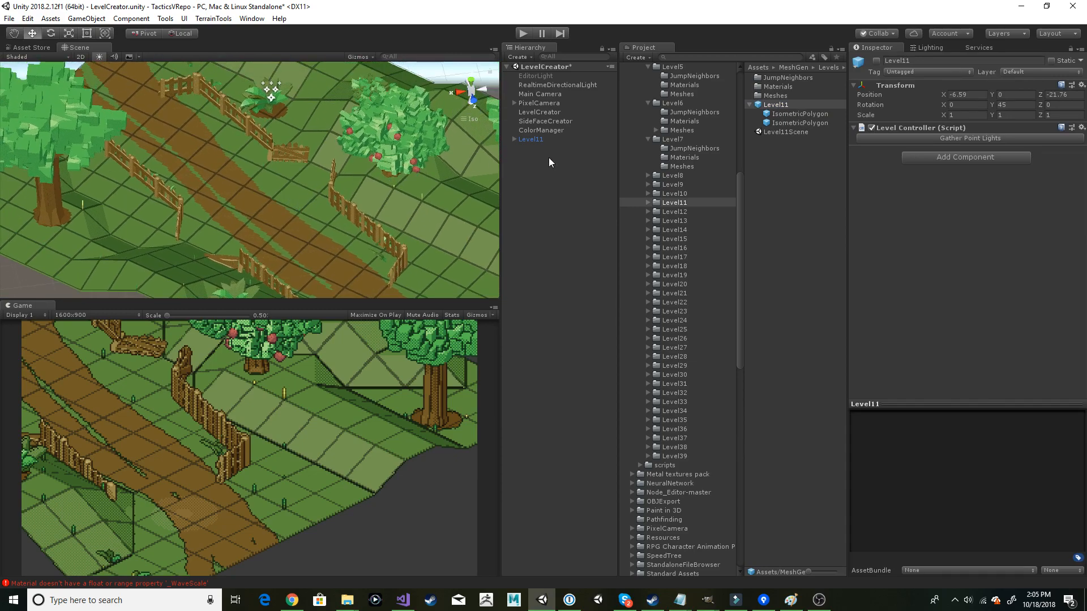
drag(780, 133, 582, 287)
click(535, 139)
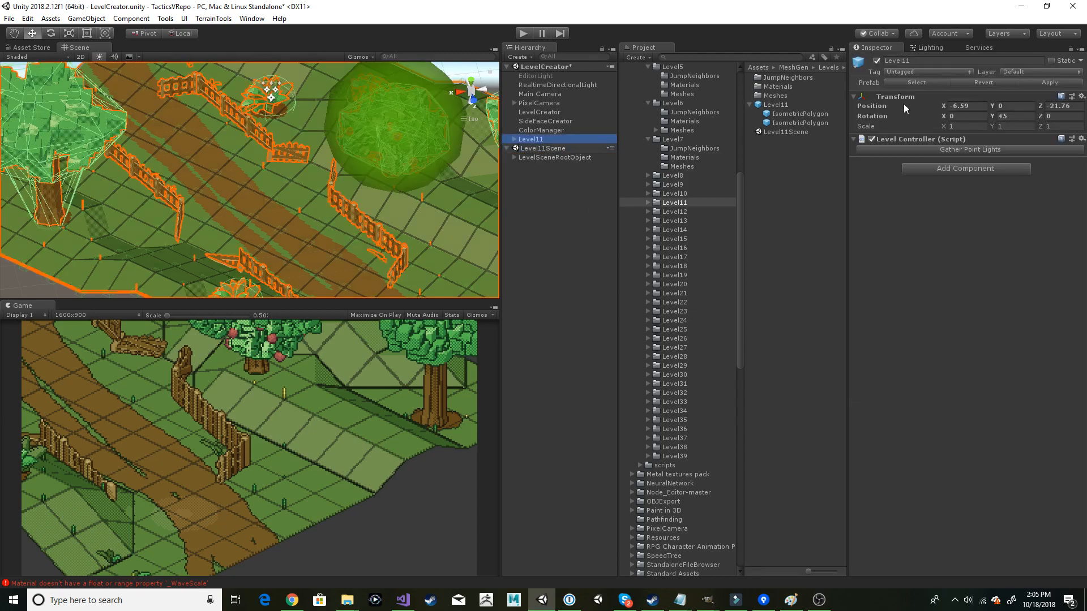
click(877, 60)
Step: Activate the Level11(Clone) object under LevelSceneRootObject in Level11Scene
click(556, 157)
click(514, 157)
click(543, 166)
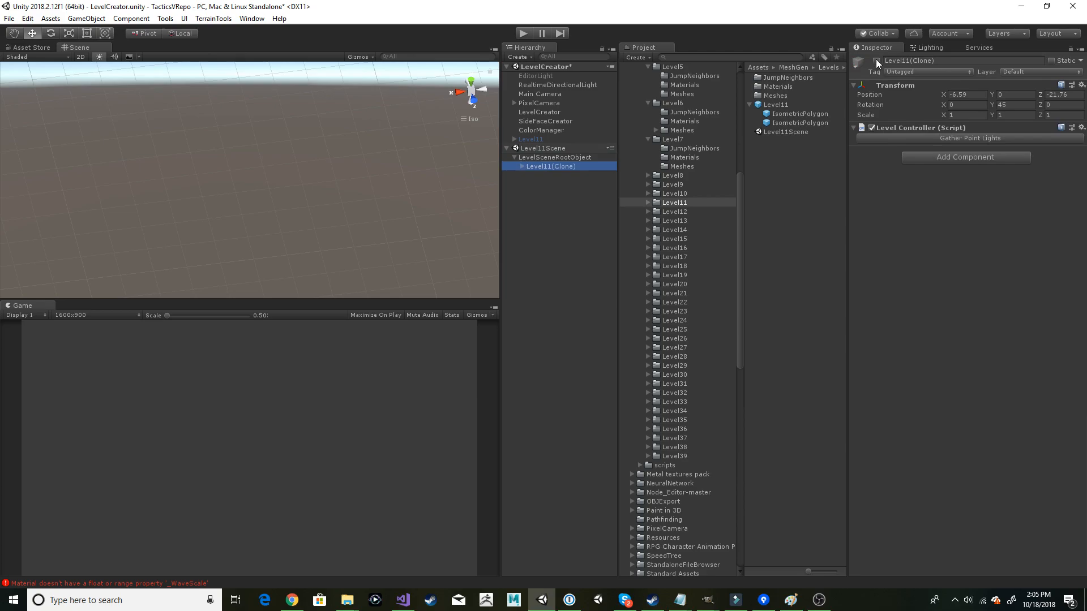
click(877, 61)
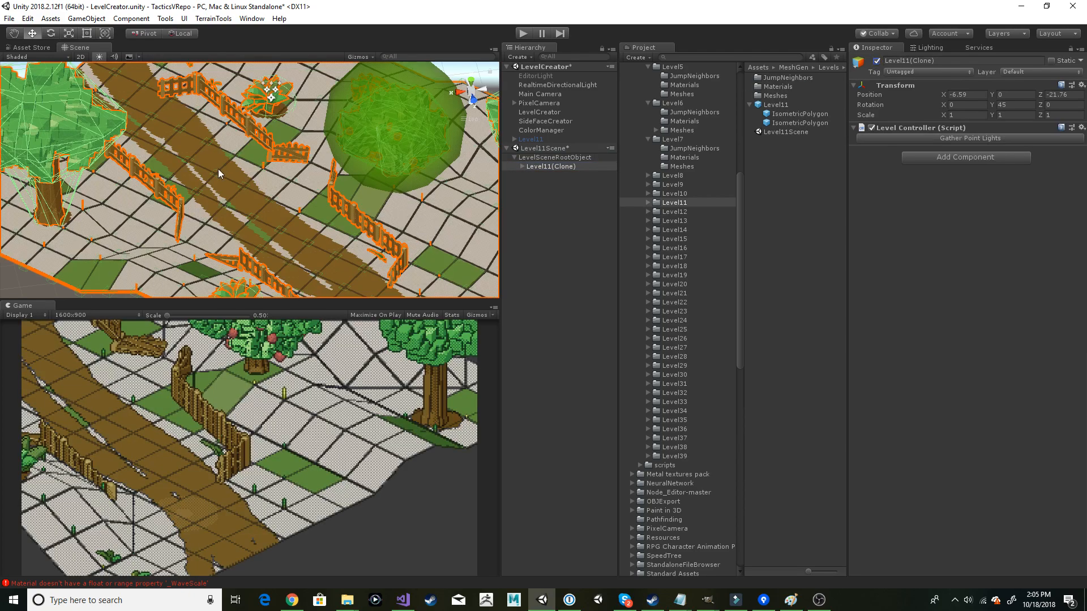
Step: Remove the impassable face helpers from both IsometricPolygon objects of Level11(Clone)
click(522, 167)
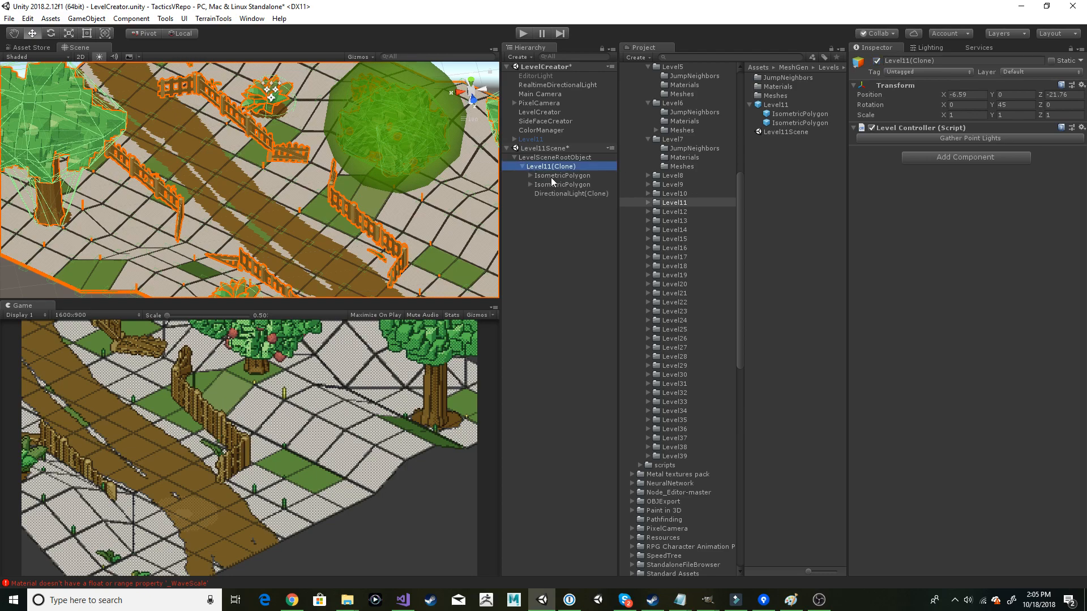
click(552, 175)
shift+click(560, 184)
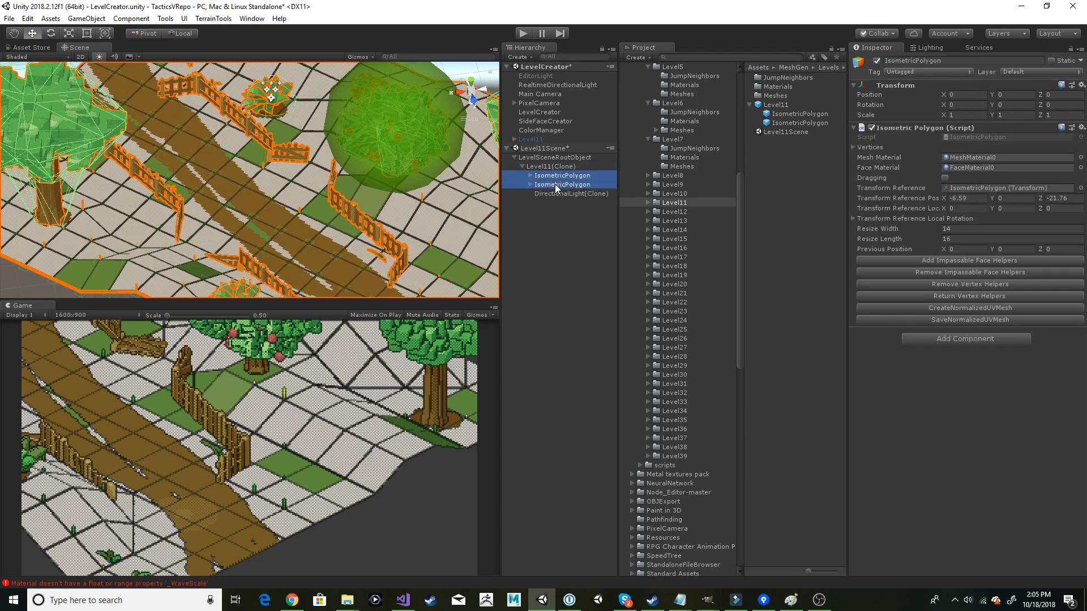
click(963, 273)
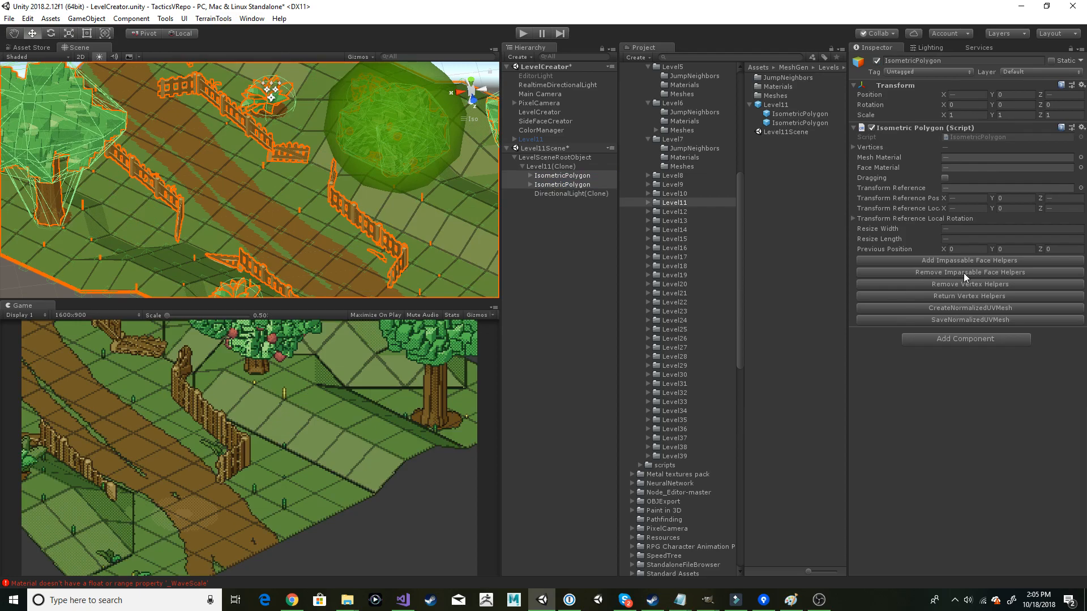
Step: Remove Level11Scene without saving its changes and reactivate the Level11 object in the LevelCreator scene
right_click(549, 149)
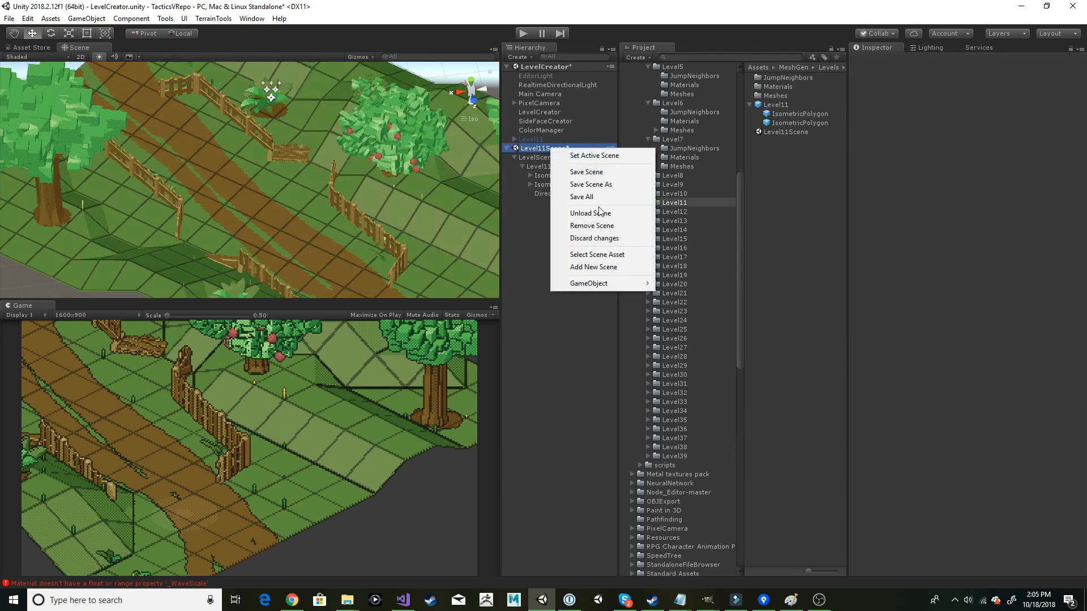
click(573, 213)
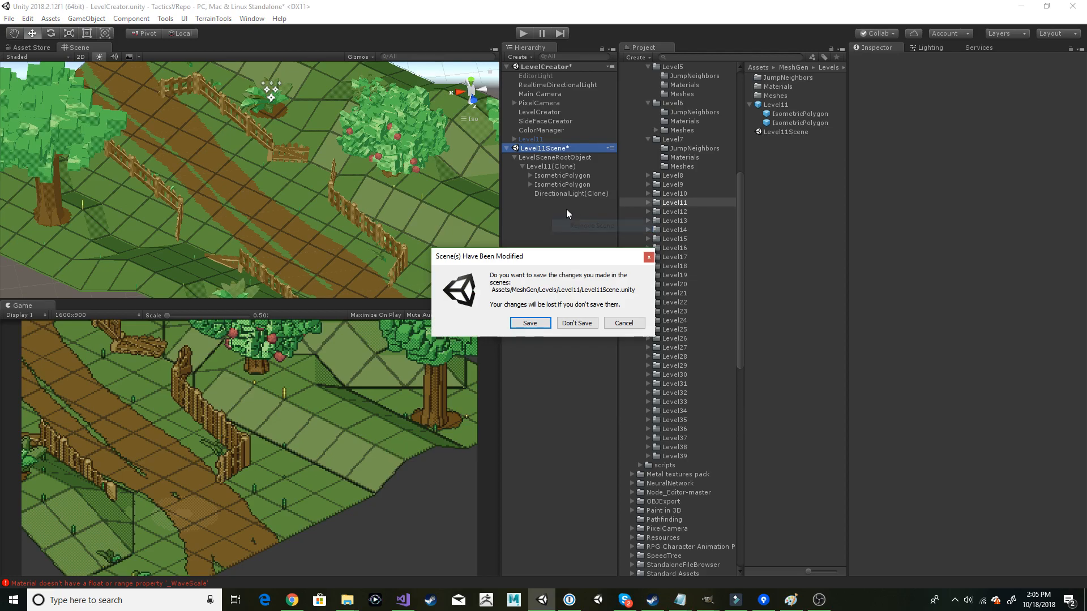
click(573, 323)
click(553, 140)
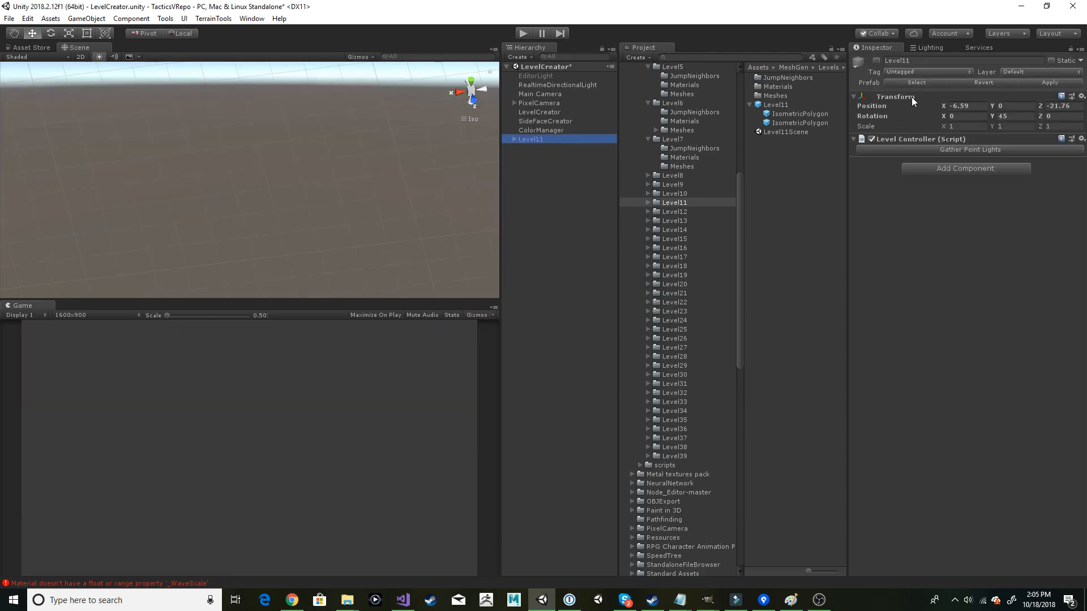
click(876, 61)
Step: Look over the whole Level11 terrain and delete the Level11 object from the LevelCreator scene
alt+drag(383, 199, 303, 152)
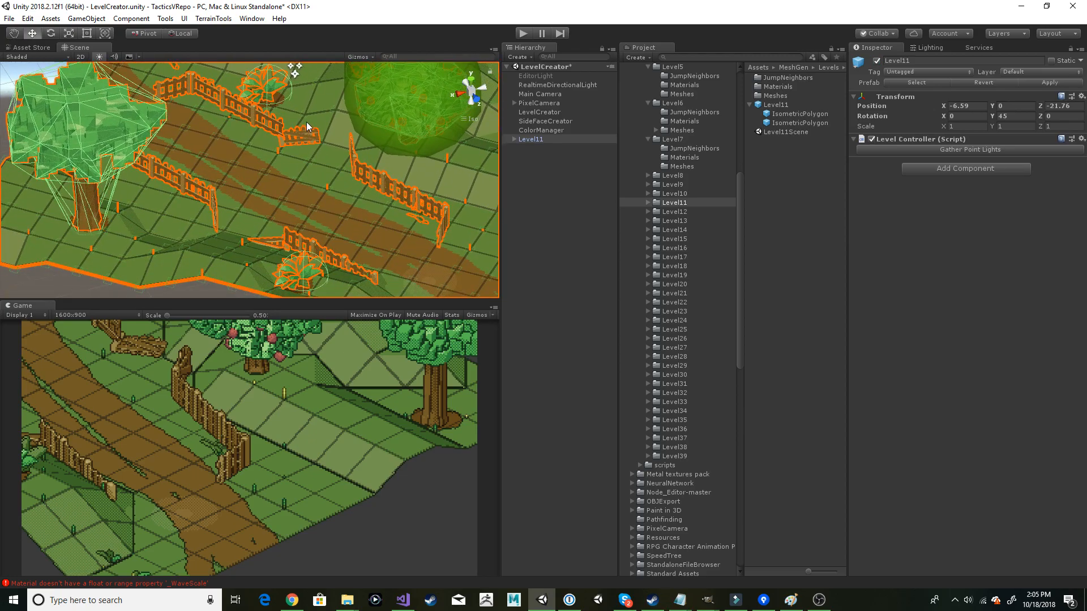
middle_drag(301, 140, 307, 164)
alt+drag(445, 178, 288, 224)
middle_drag(229, 219, 374, 219)
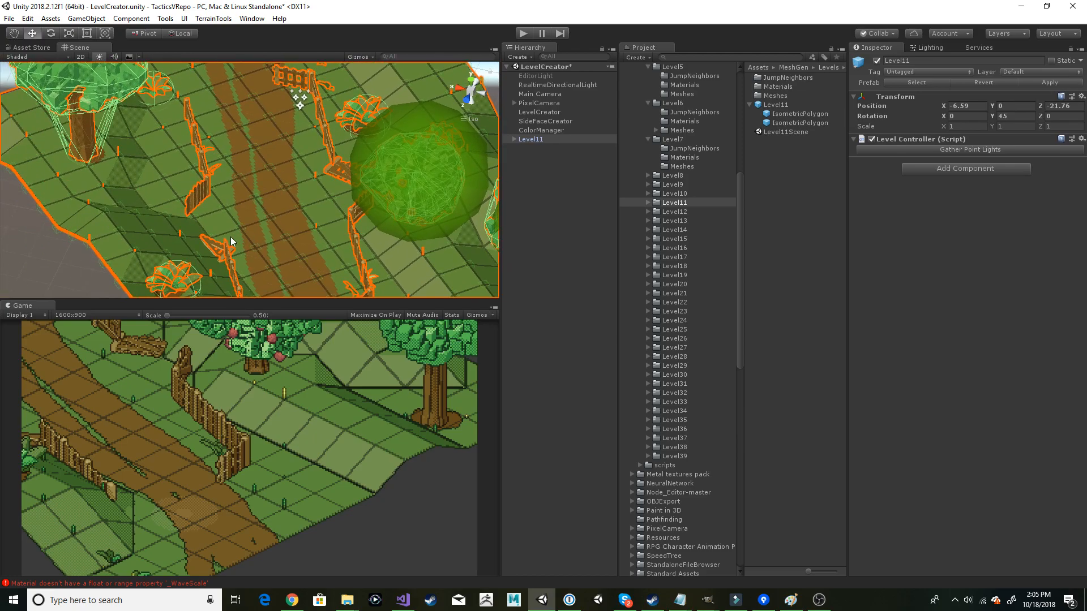
key(f)
right_click(529, 134)
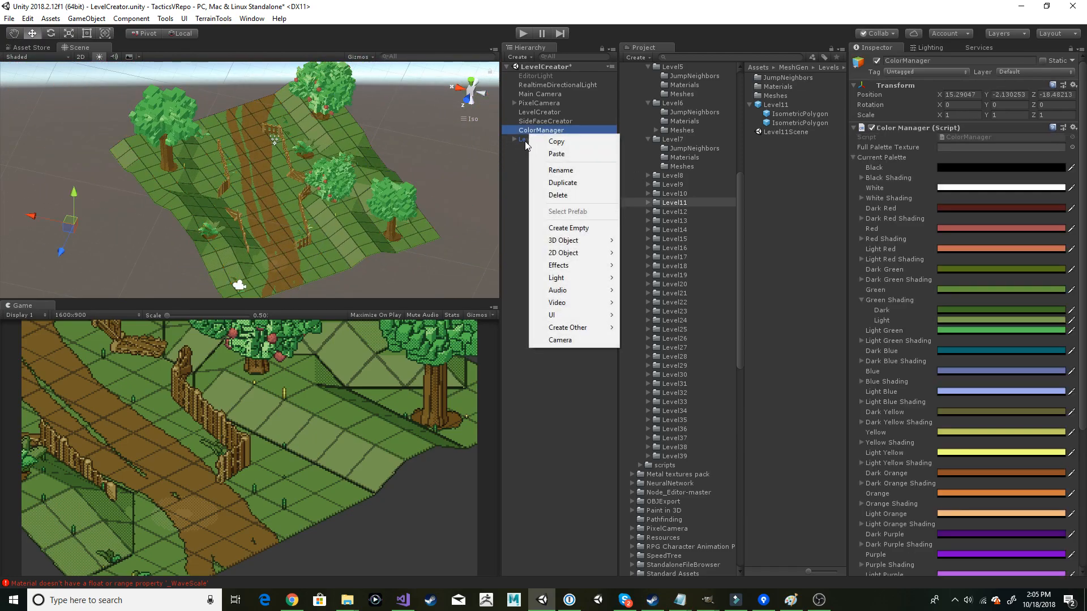
click(558, 196)
Step: Preview the first IsometricPolygon of the Level10, Level11 and Level12 prefabs in turn
click(674, 194)
click(800, 114)
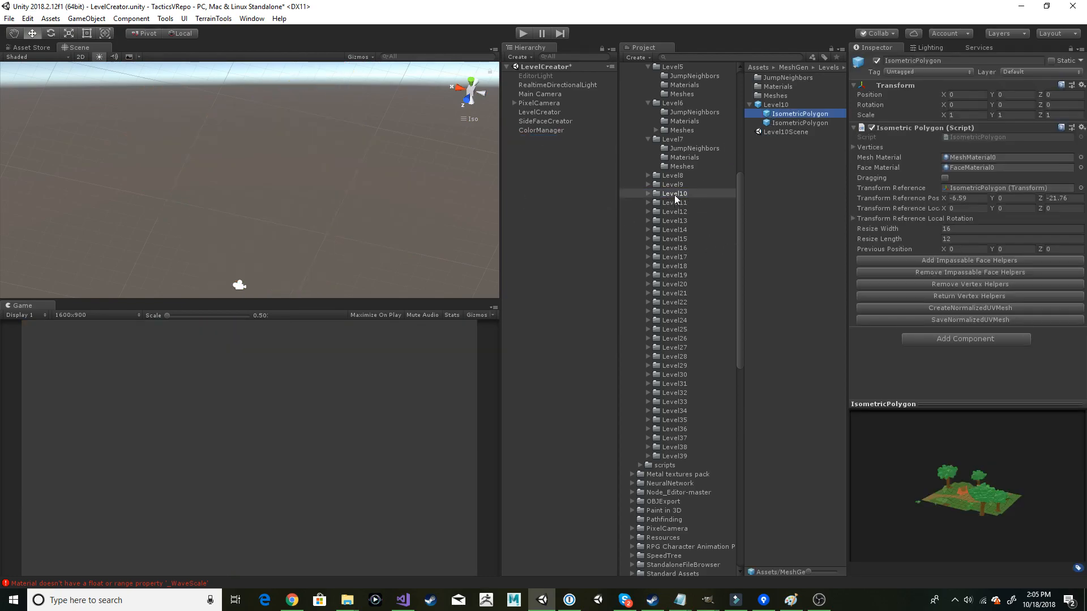
click(697, 201)
click(768, 115)
click(681, 211)
click(787, 115)
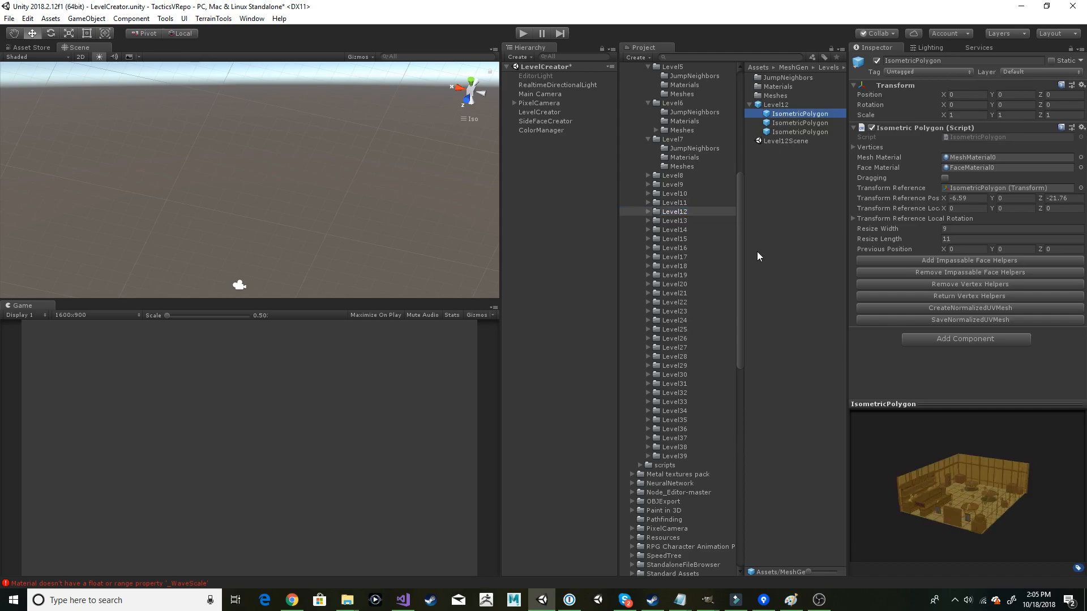
Step: Preview the first IsometricPolygon of the Level15 prefab and of the Level14 prefab
click(671, 239)
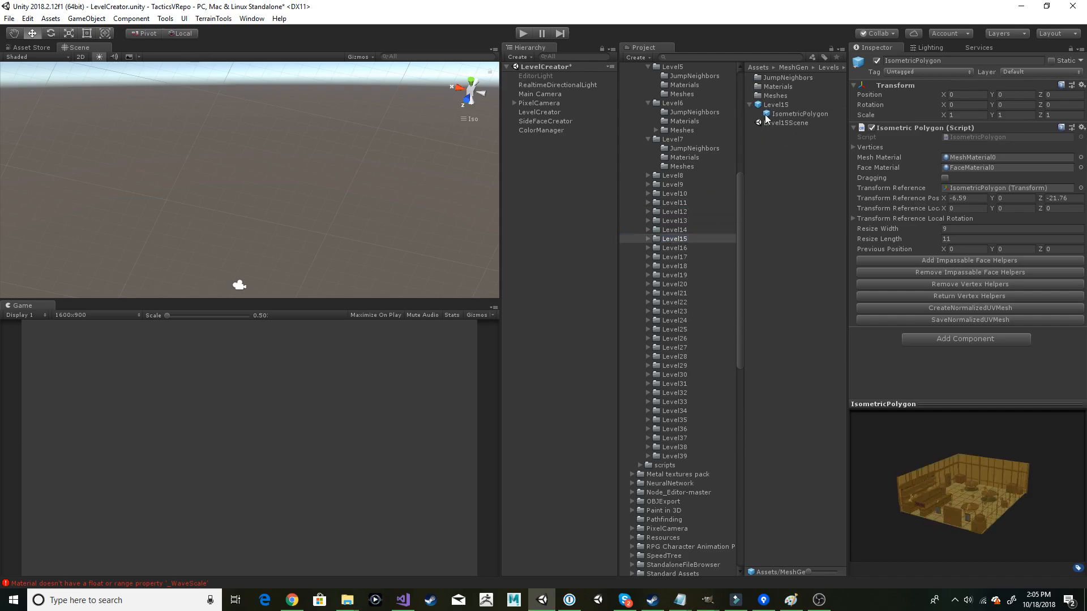
click(764, 115)
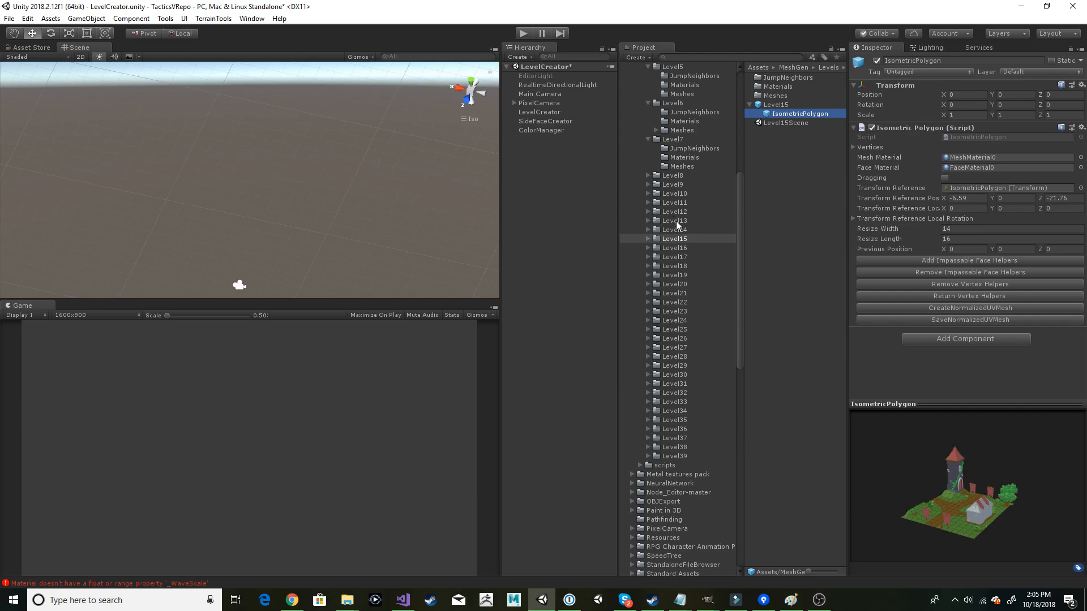
click(677, 230)
click(749, 105)
click(785, 115)
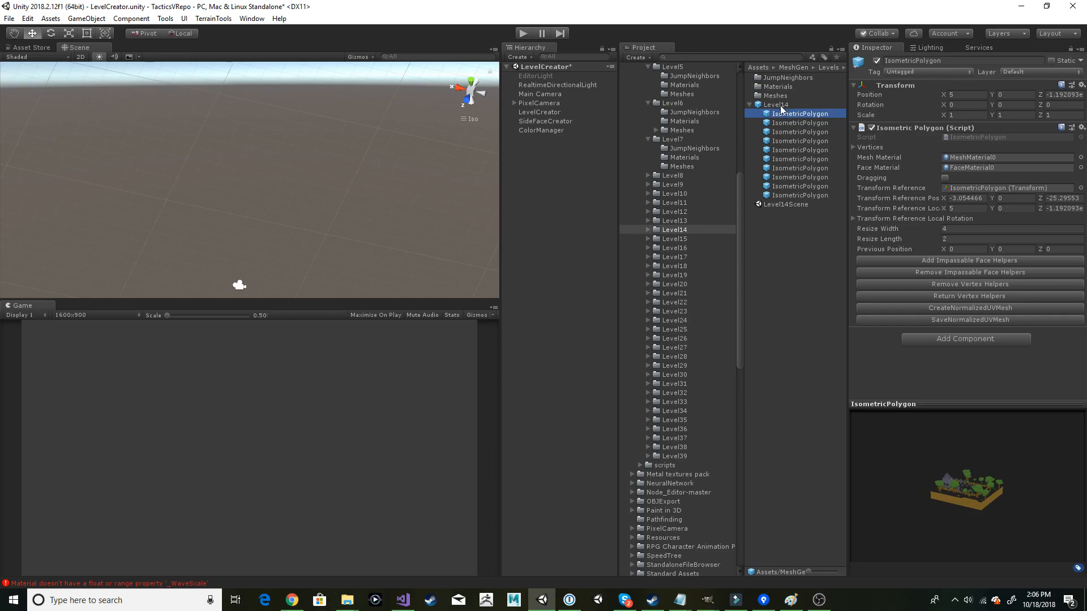
Step: Add the Level14 prefab to the LevelCreator scene, activate it and expand its list of IsometricPolygon children
drag(782, 108, 574, 225)
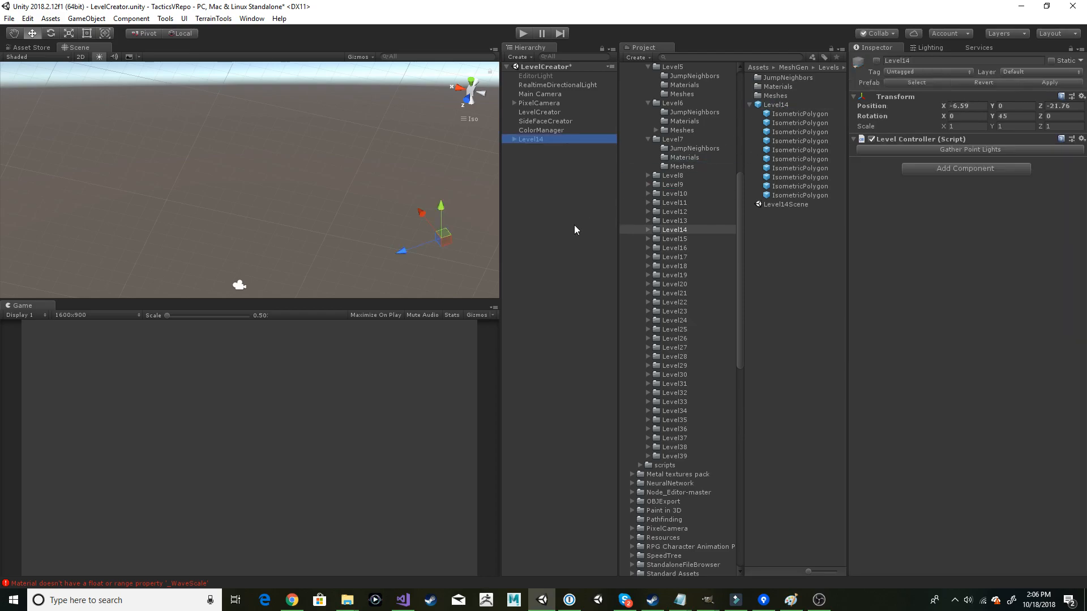
click(873, 67)
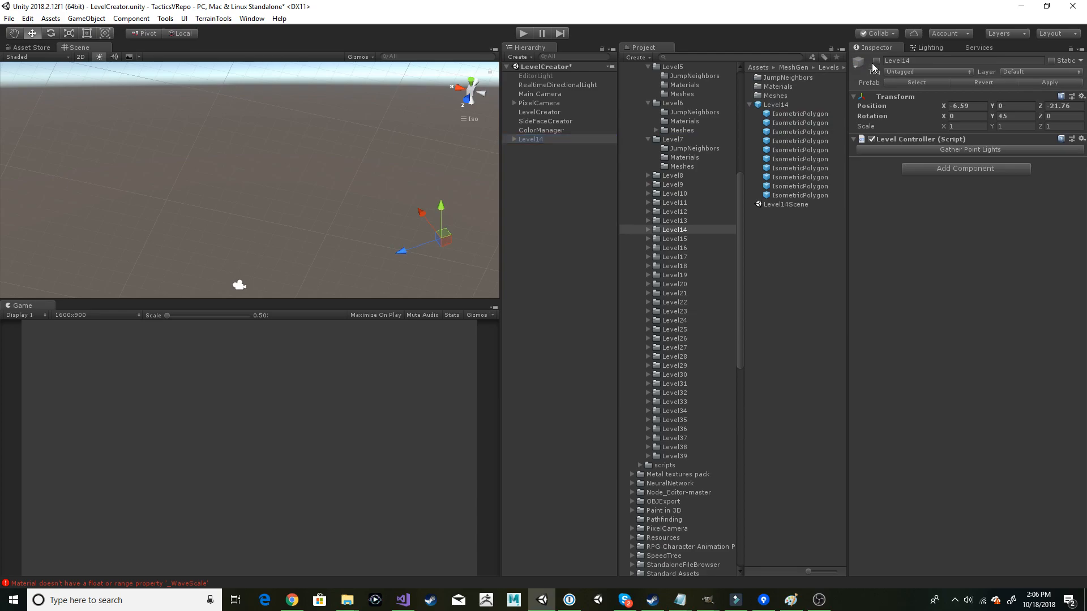
click(876, 61)
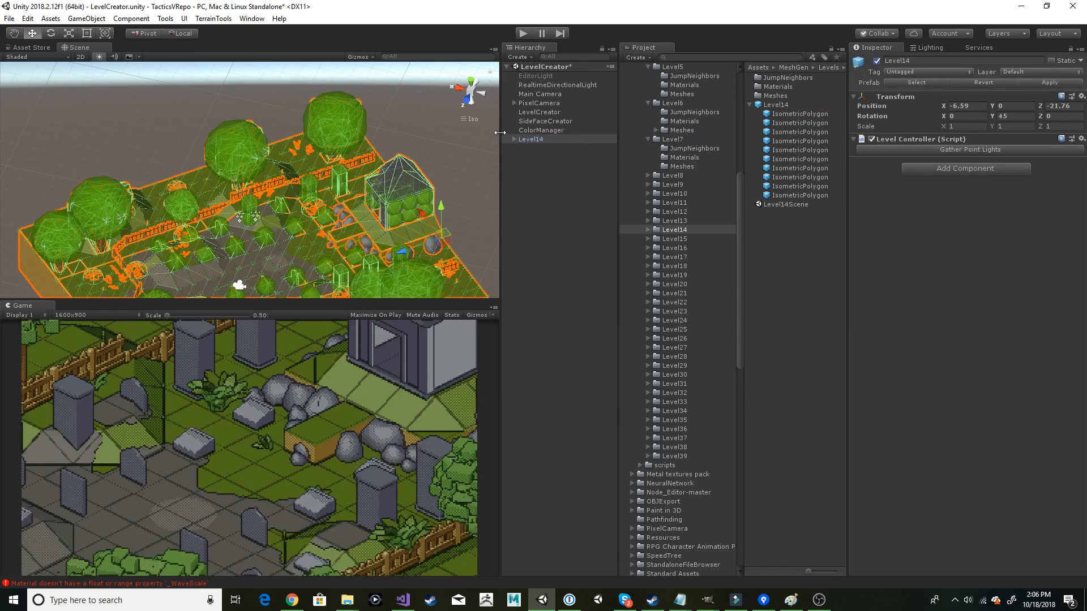
click(511, 139)
click(514, 140)
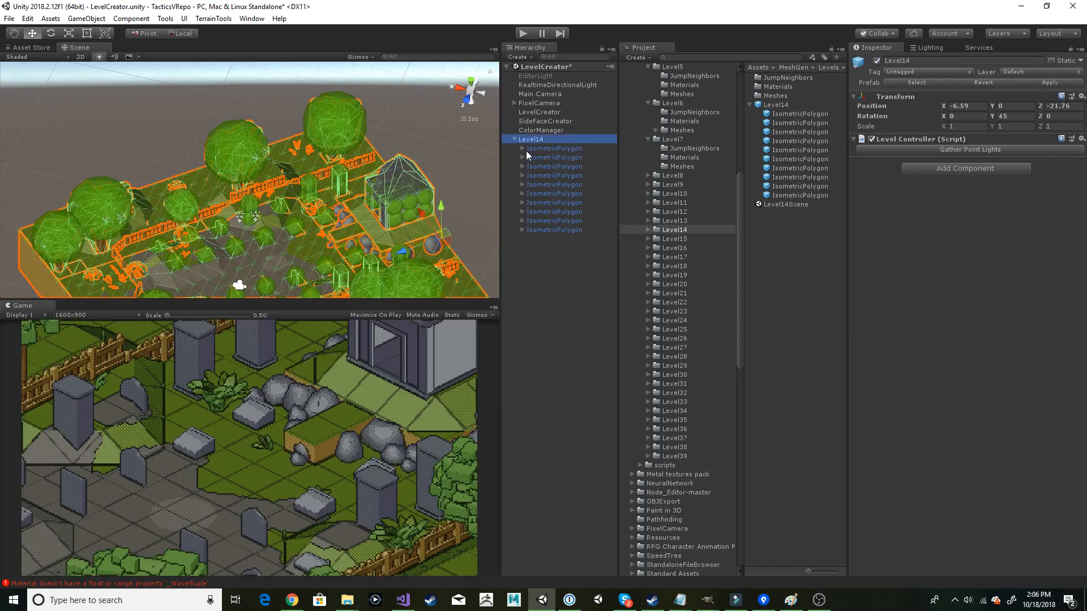
Step: Examine the Level14 graveyard from above and go through its first few IsometricPolygon children, ending on the third one
right_drag(335, 160, 315, 230)
middle_drag(315, 229, 315, 96)
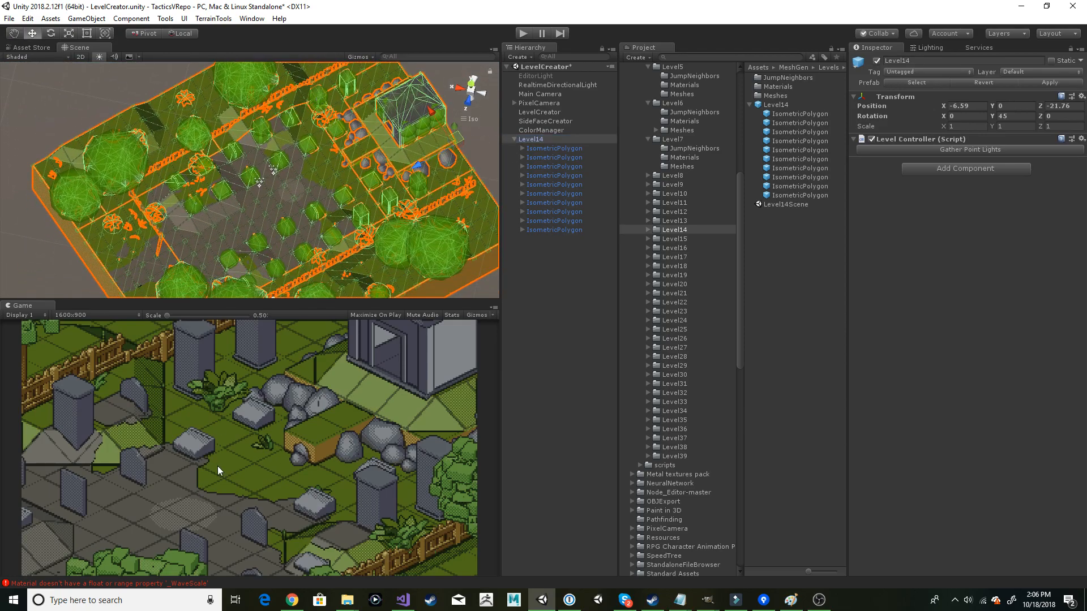
click(23, 246)
alt+drag(308, 253, 497, 206)
click(549, 148)
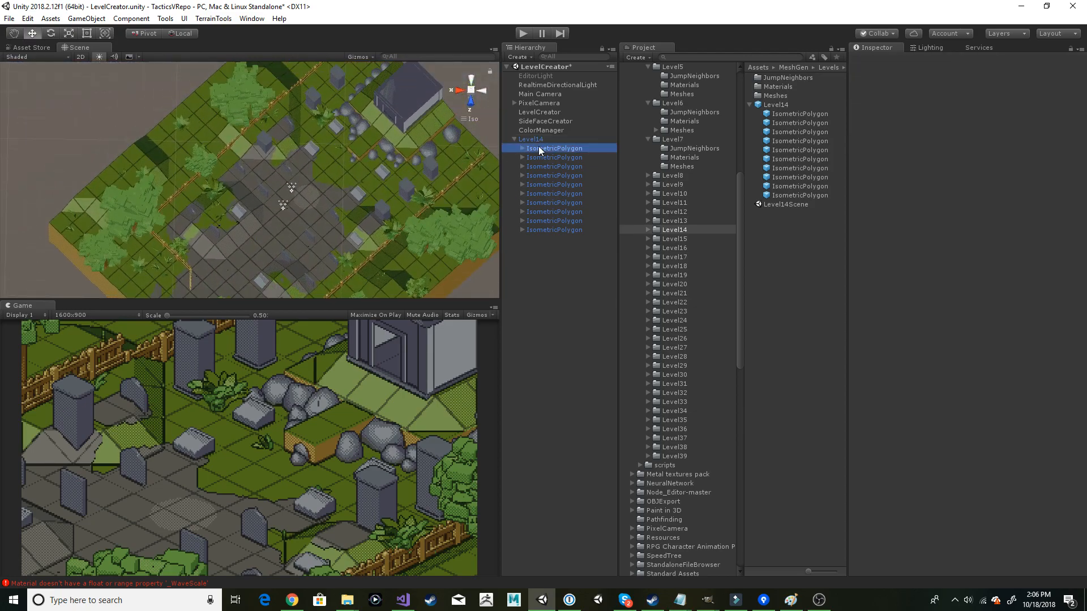
click(551, 157)
key(Down)
key(Down)
key(Up)
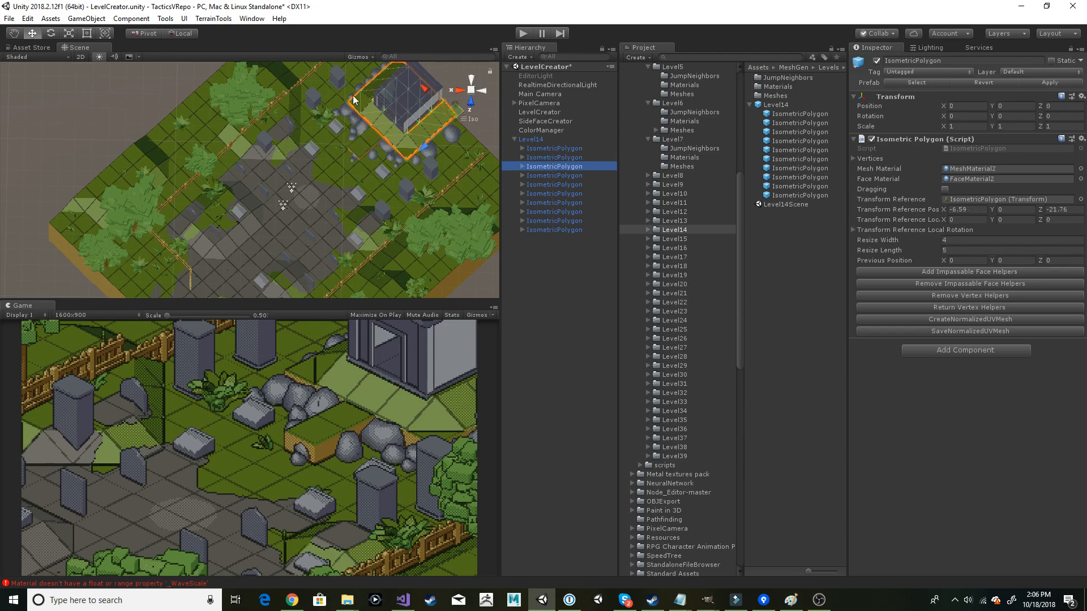
Step: Examine Level14's third IsometricPolygon, the grassy platform around the stone building, up close
middle_drag(348, 196, 218, 161)
scroll(218, 158, up, 10)
middle_drag(295, 103, 304, 313)
alt+drag(367, 193, 321, 121)
key(f)
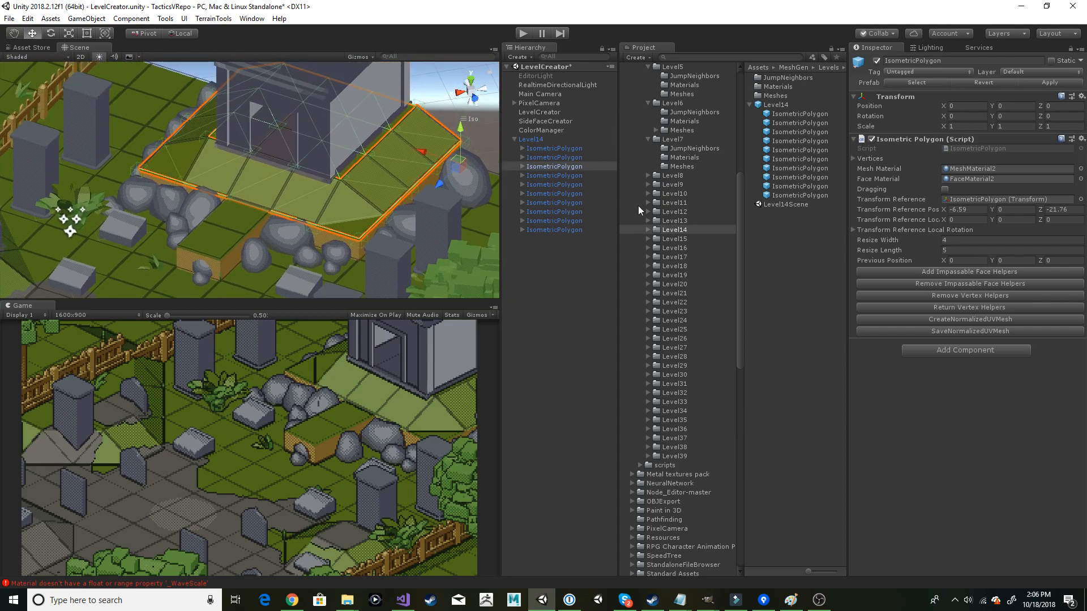
Step: Select Level14's fifth, fourth and second IsometricPolygon in turn and examine the raised ground, gravestones and stone building
click(539, 185)
click(544, 176)
click(551, 157)
alt+drag(487, 170, 143, 259)
middle_drag(143, 259, 490, 203)
middle_drag(411, 240, 287, 70)
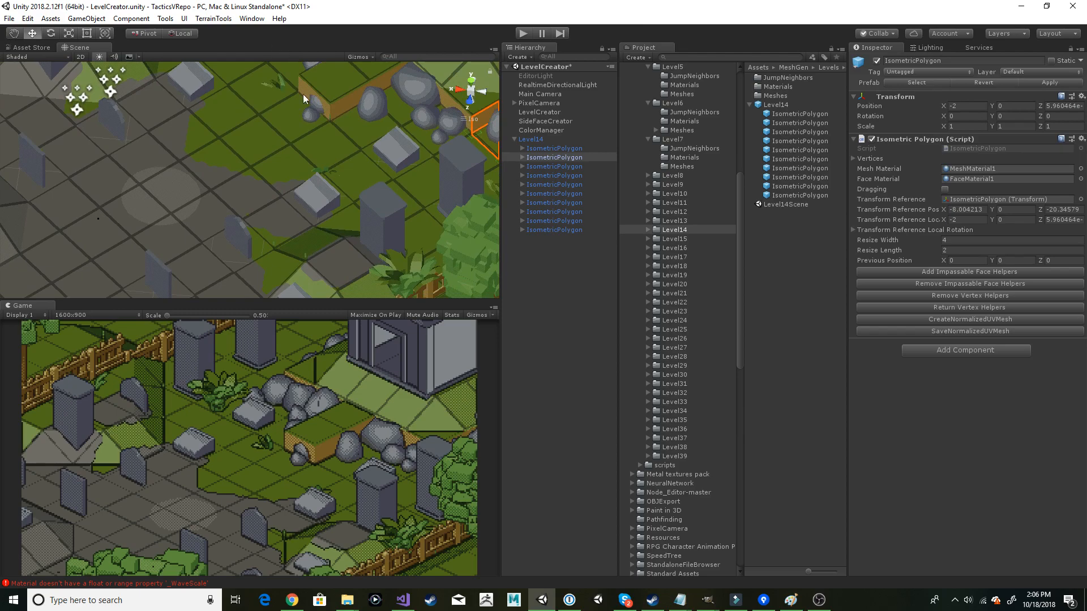
middle_drag(377, 209, 214, 66)
middle_drag(384, 131, 269, 238)
middle_drag(261, 82, 297, 317)
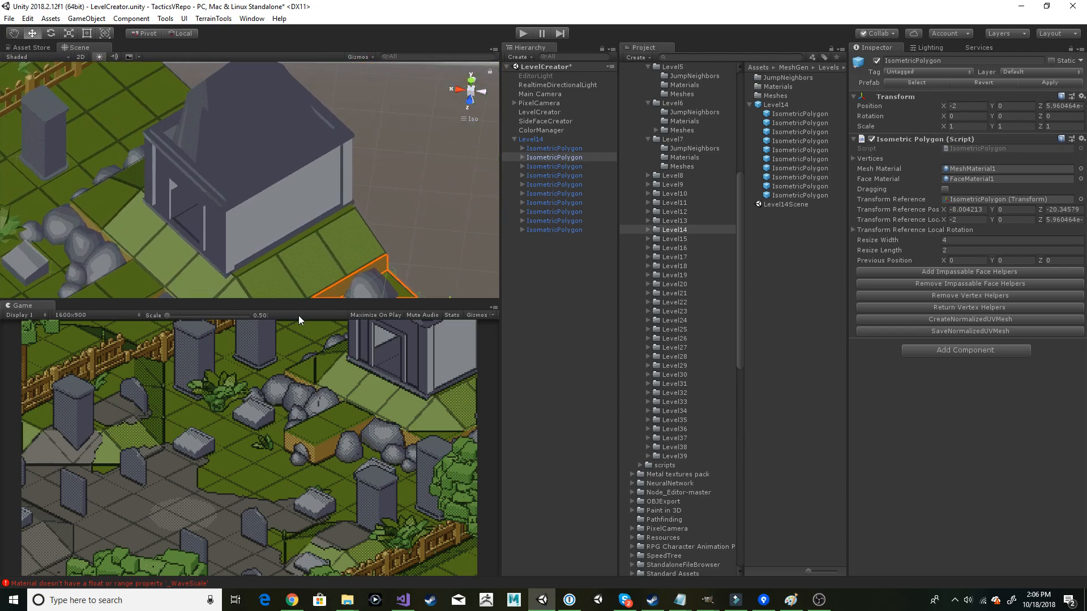
alt+drag(307, 243, 335, 243)
Step: Return the vertex helpers on all IsometricPolygon children of Level14
click(533, 139)
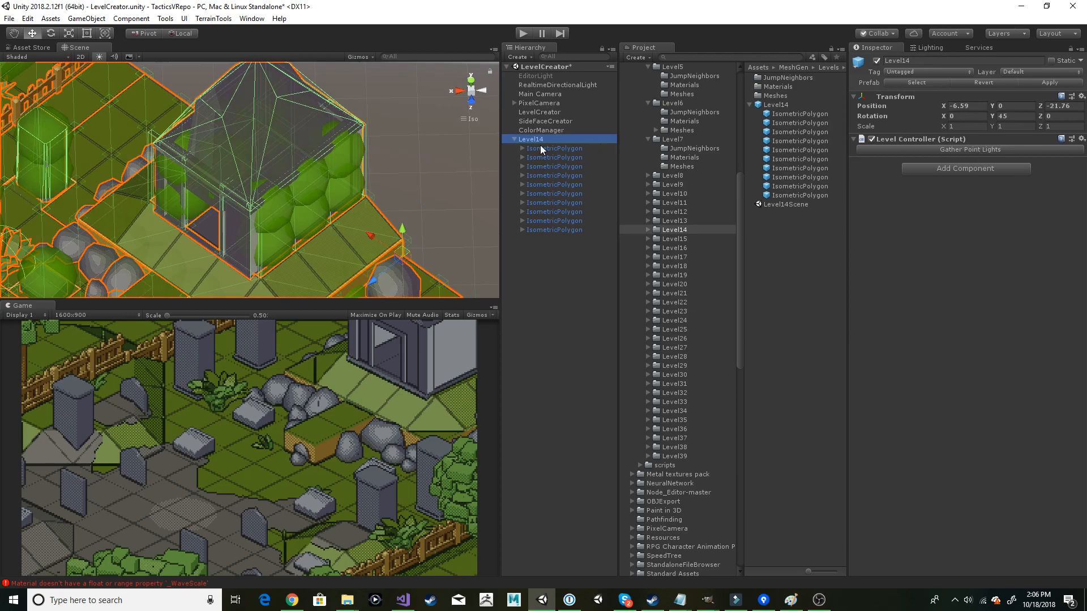
click(541, 149)
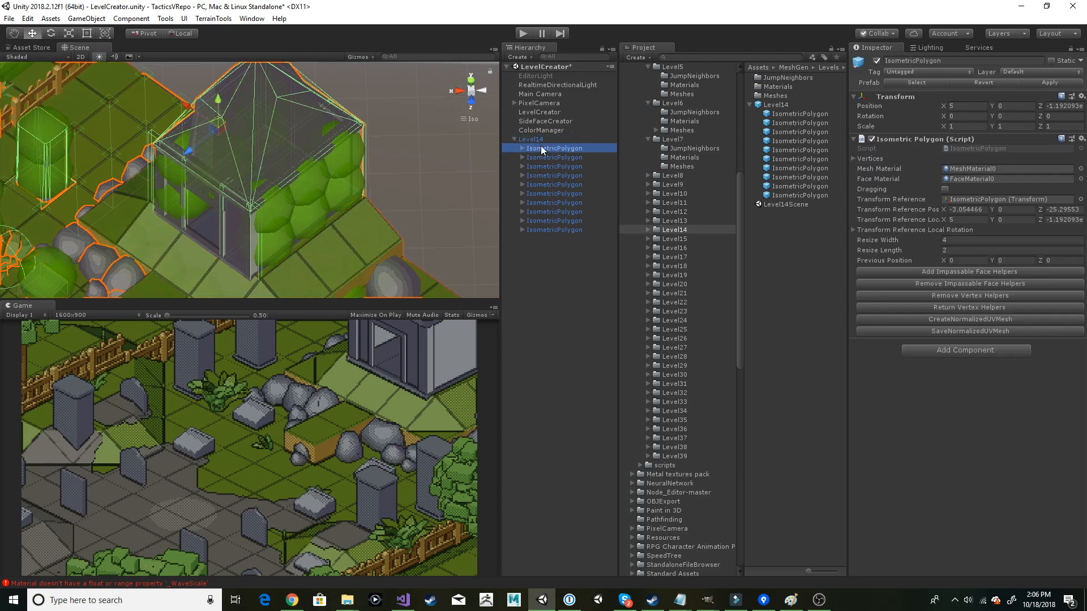
shift+click(595, 230)
click(976, 308)
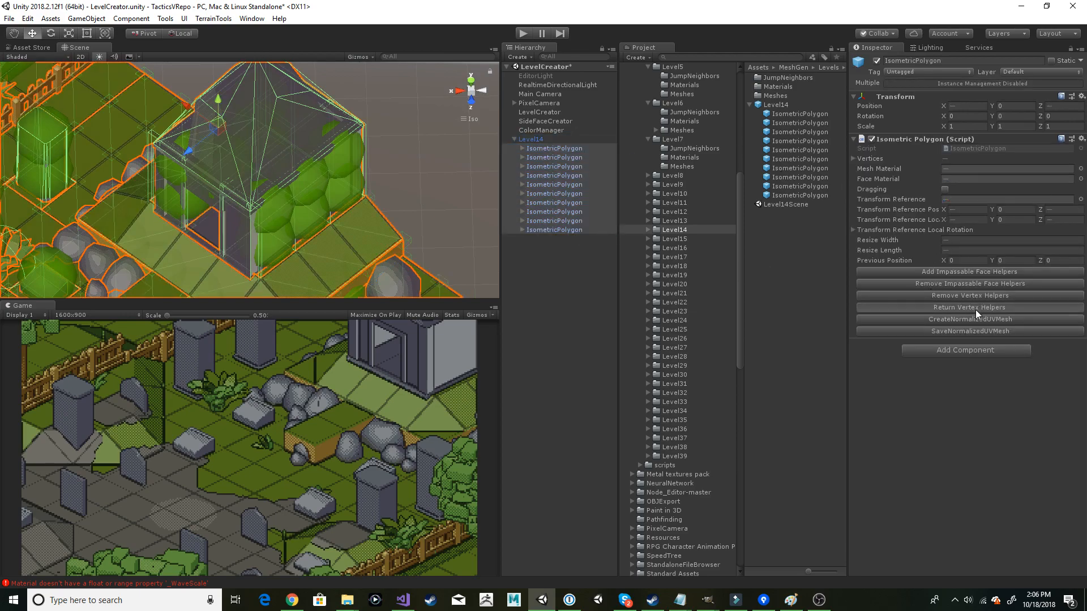
Step: Examine the vertex helpers along the terrain edges and the side face behind the stone building
middle_drag(428, 245, 345, 127)
right_drag(344, 127, 362, 108)
click(363, 107)
middle_drag(363, 108, 434, 140)
right_drag(434, 140, 319, 227)
middle_drag(316, 253, 397, 172)
right_drag(397, 172, 389, 84)
middle_drag(403, 99, 384, 194)
right_drag(384, 194, 367, 218)
middle_drag(367, 218, 328, 204)
right_drag(328, 204, 150, 171)
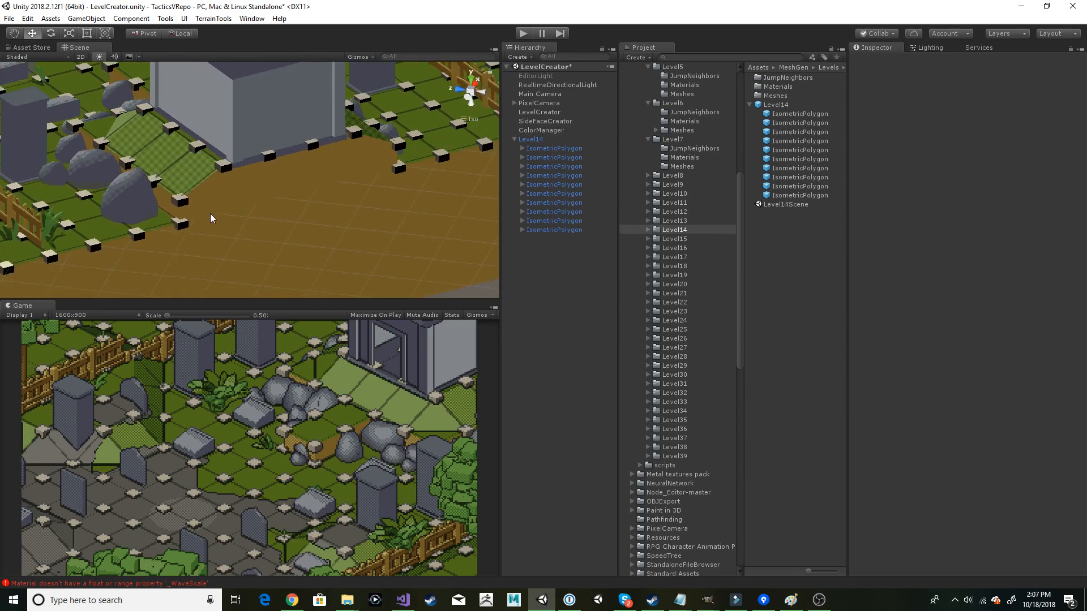
Step: Assign the Level14 prefab as the level prefab the SideFaceCreator saves in
click(543, 121)
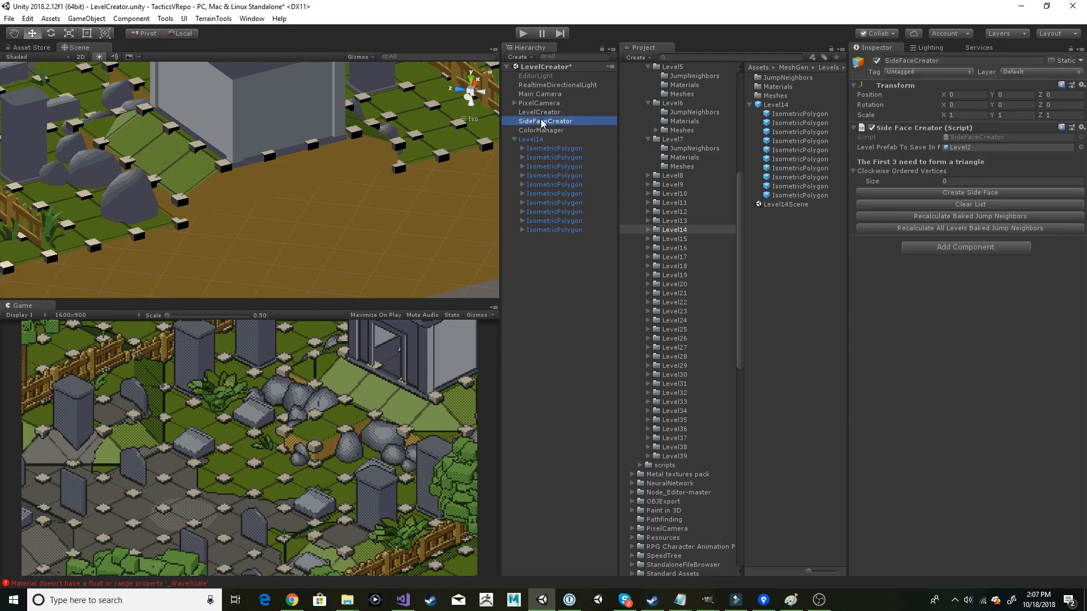
drag(764, 105, 997, 147)
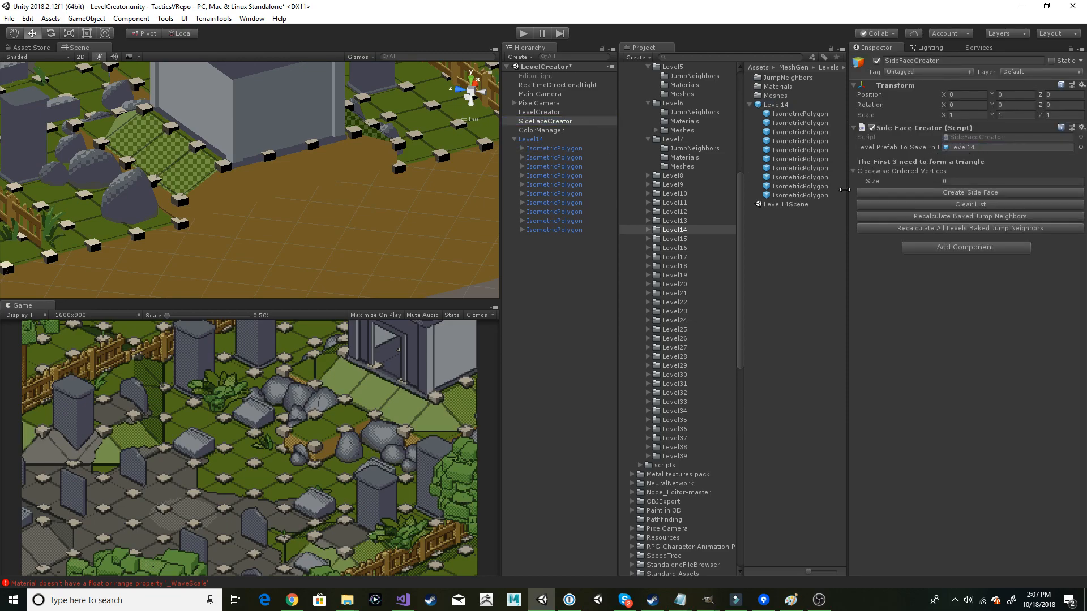
Step: Set the transform handles to Center and Global, and add Vertex 25 at the low terrain corner beside the rocks to the SideFaceCreator
click(181, 225)
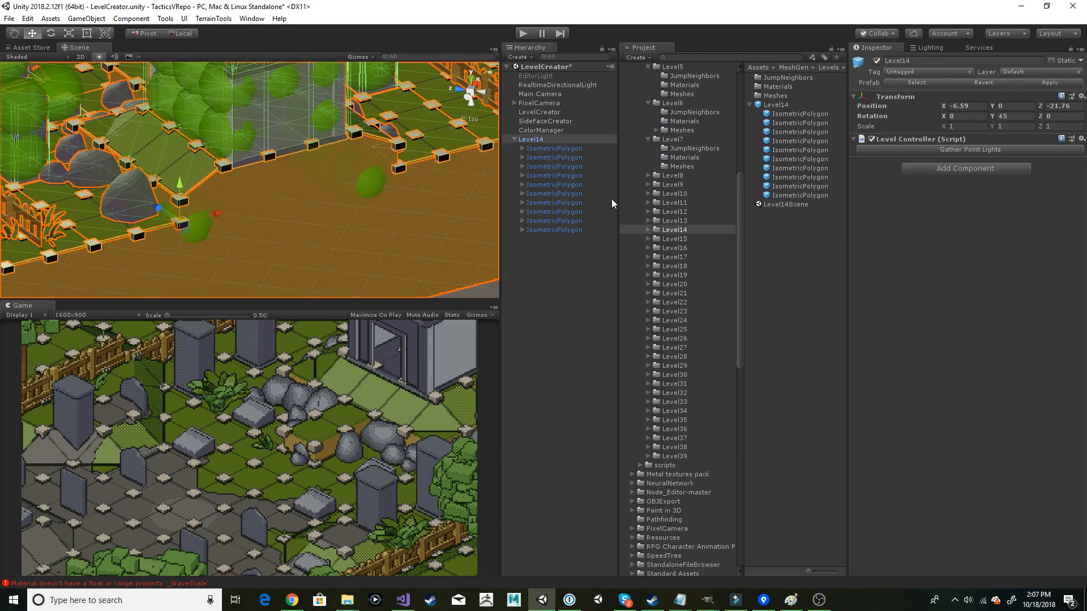
click(185, 228)
click(187, 226)
click(184, 35)
click(156, 34)
click(179, 223)
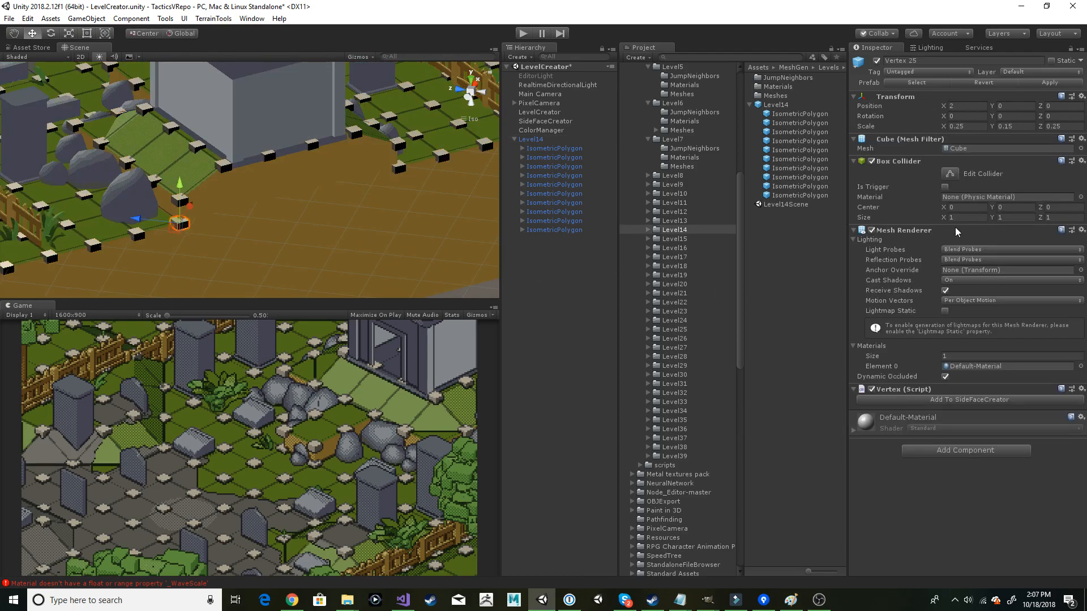
click(933, 400)
Step: Add Vertex 35 at the stone building's near corner and Vertex 0 at the lower edge beyond the building to the SideFaceCreator
click(226, 165)
click(226, 165)
click(949, 402)
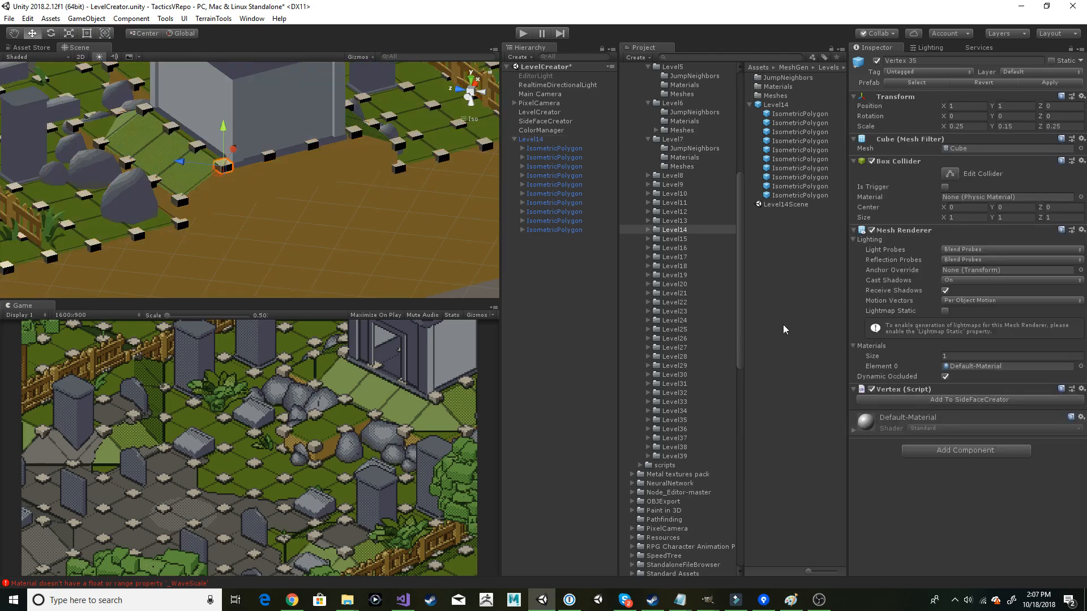
click(399, 167)
click(399, 168)
click(927, 397)
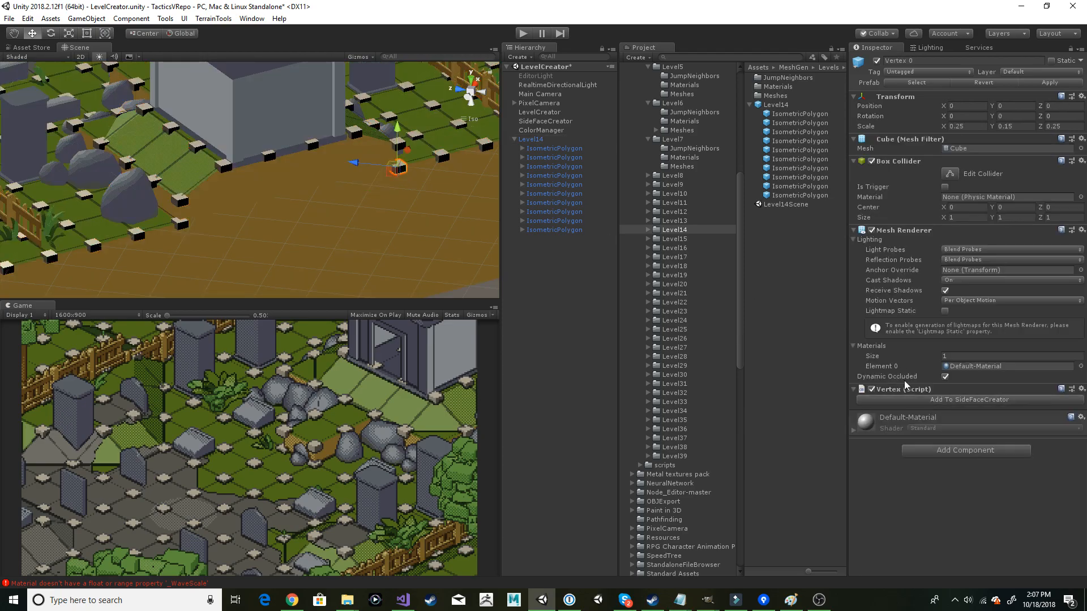
Step: Create a side face from the three collected vertices and find the new object by filtering the scene hierarchy for "sideface"
click(545, 122)
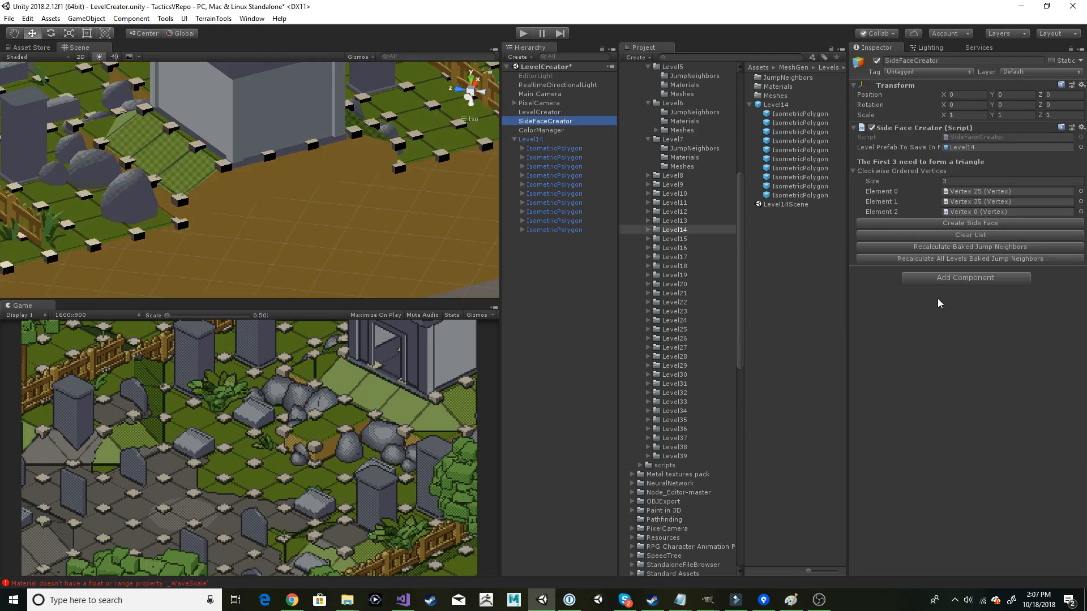
click(976, 221)
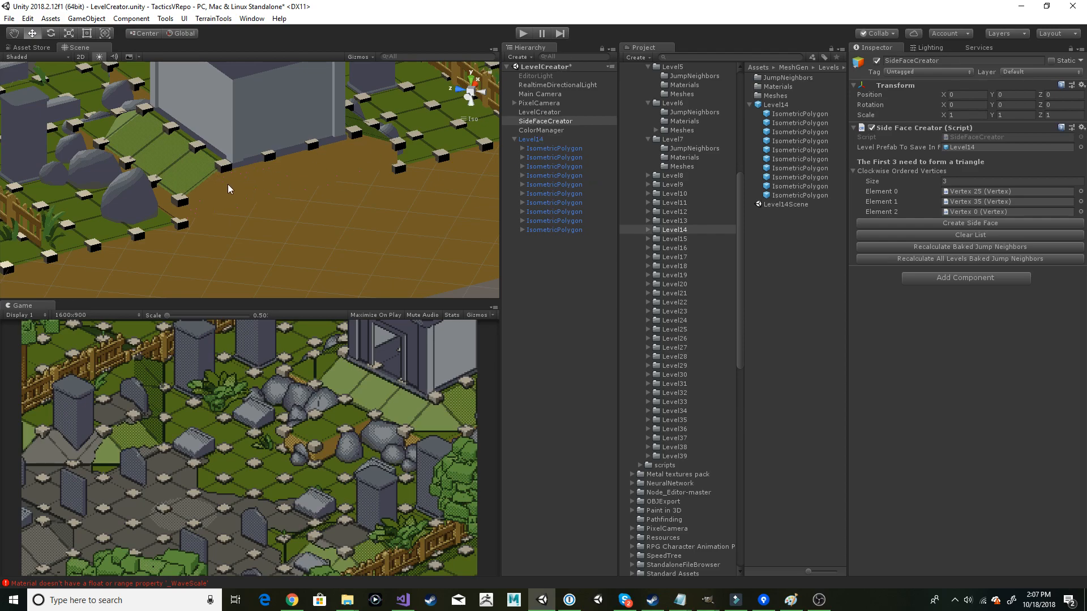
click(586, 55)
text(sideface)
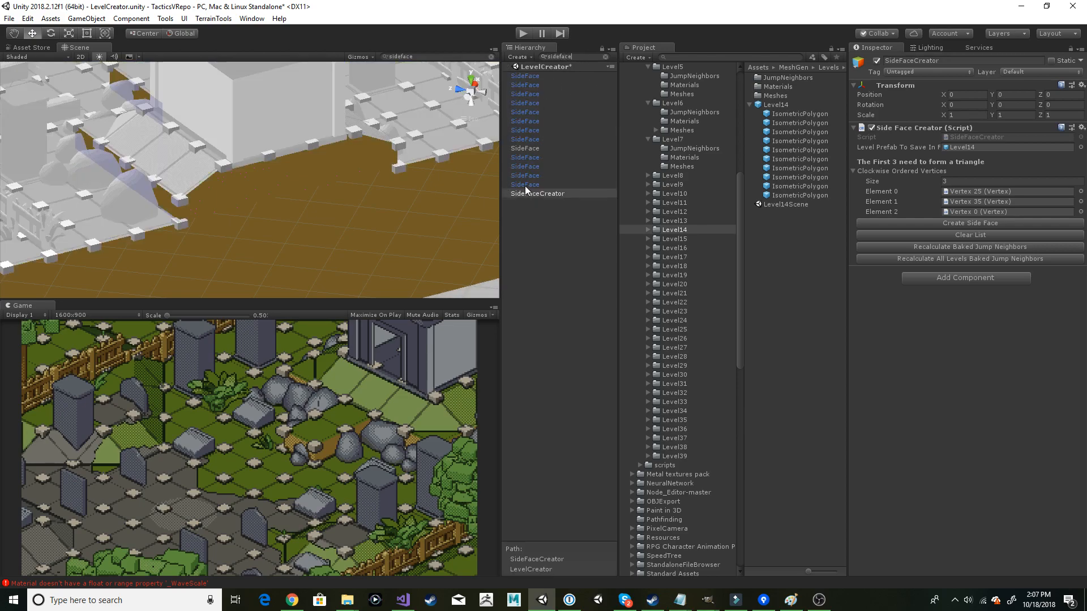
click(525, 148)
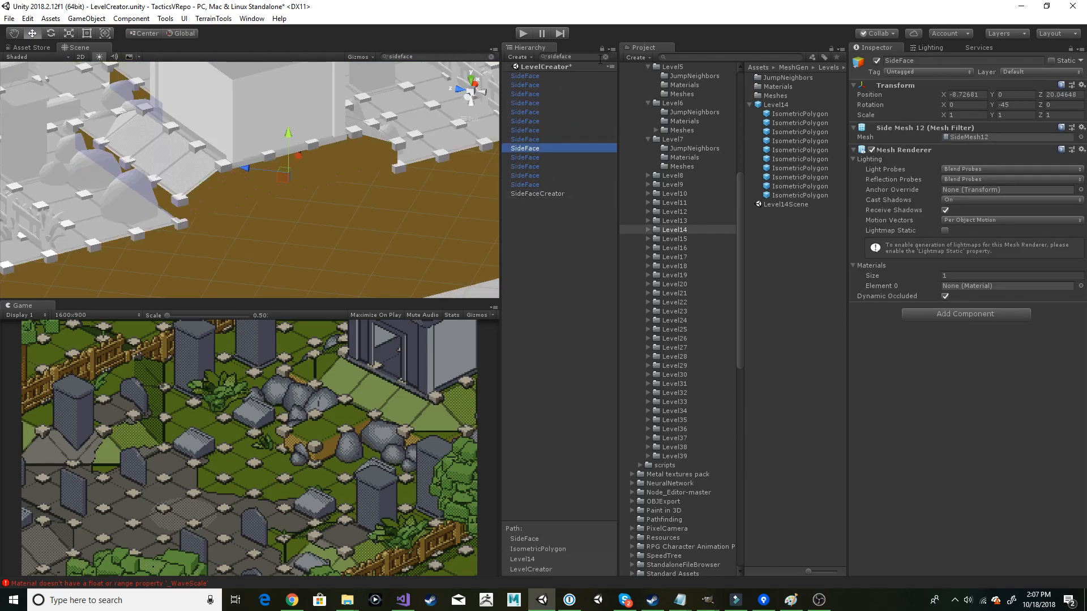
click(605, 56)
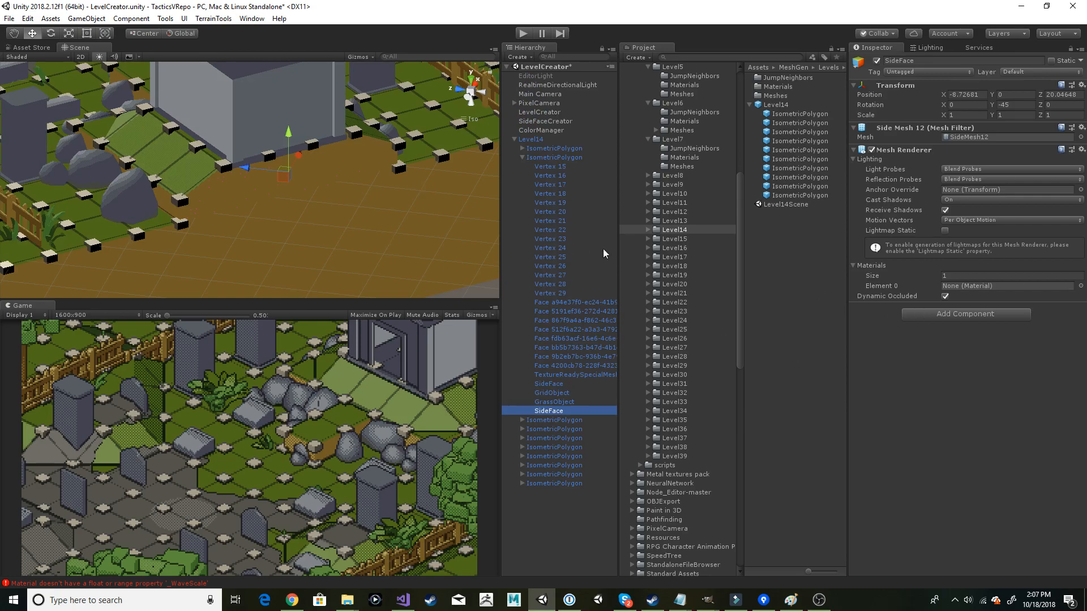
Step: Move the new SideFace away from the terrain edge to about X -9.12, Z 18.39 and view the triangle
click(181, 34)
click(148, 33)
click(148, 33)
drag(283, 167, 309, 202)
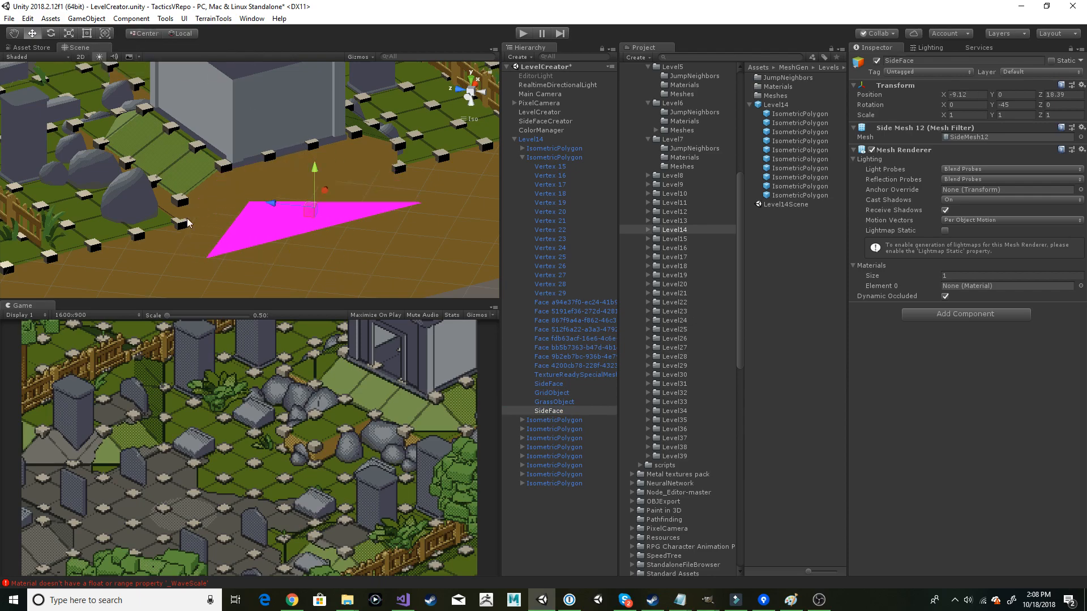
alt+drag(230, 250, 294, 237)
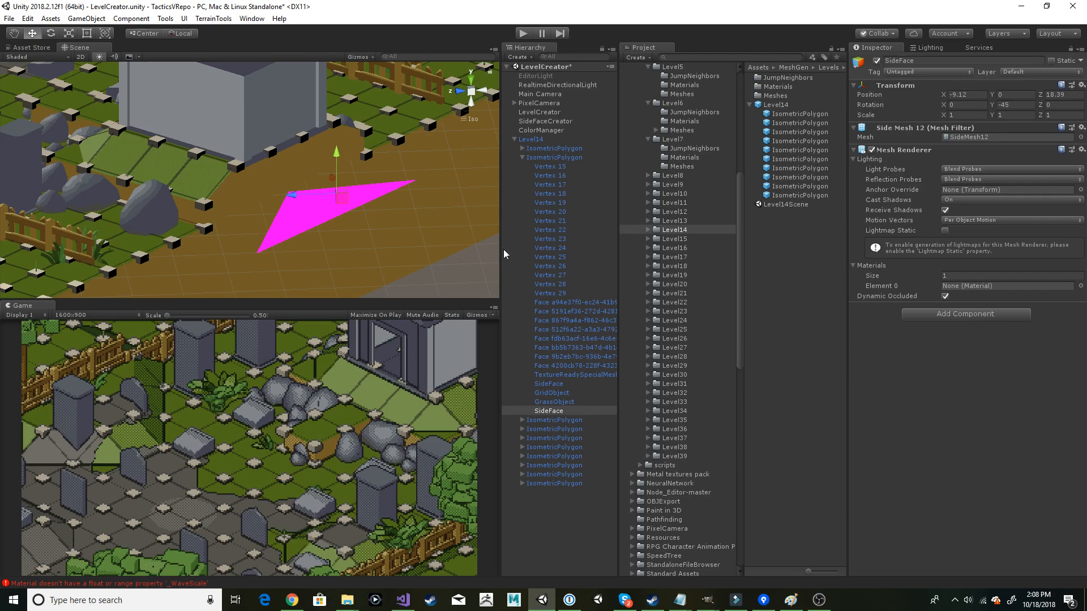
Step: Delete the SideMesh12 mesh asset from Level14's Meshes folder
click(562, 408)
click(570, 401)
click(564, 411)
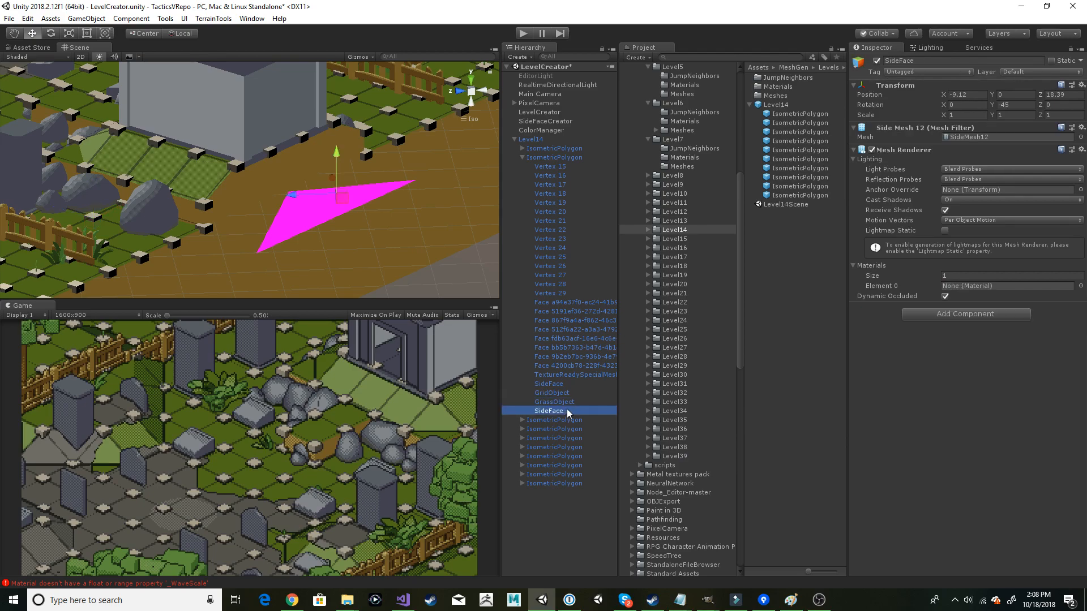
double_click(775, 95)
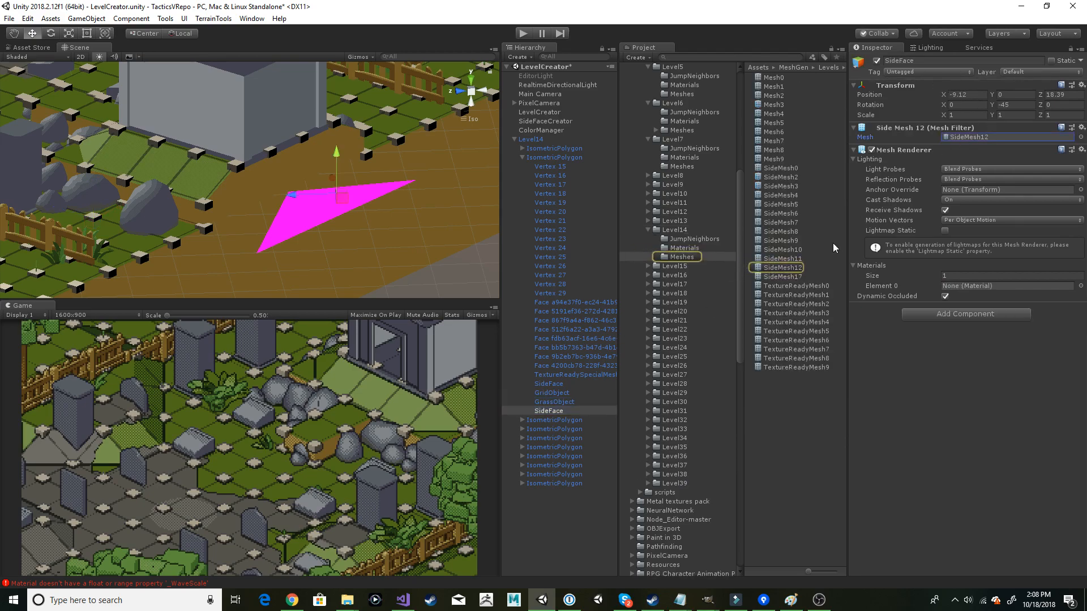
click(797, 276)
click(798, 269)
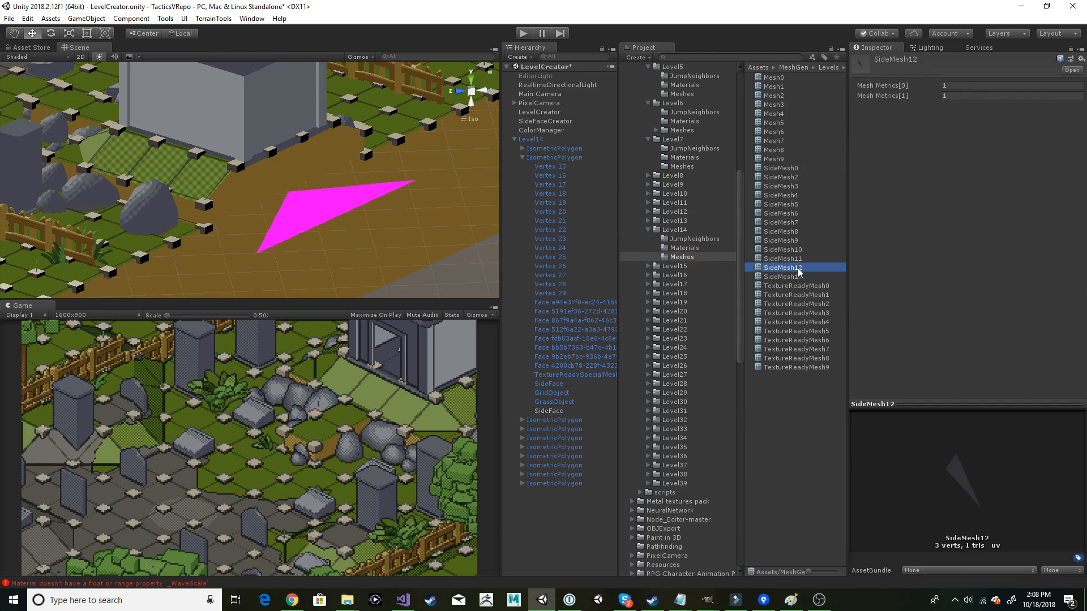
key(Delete)
key(Return)
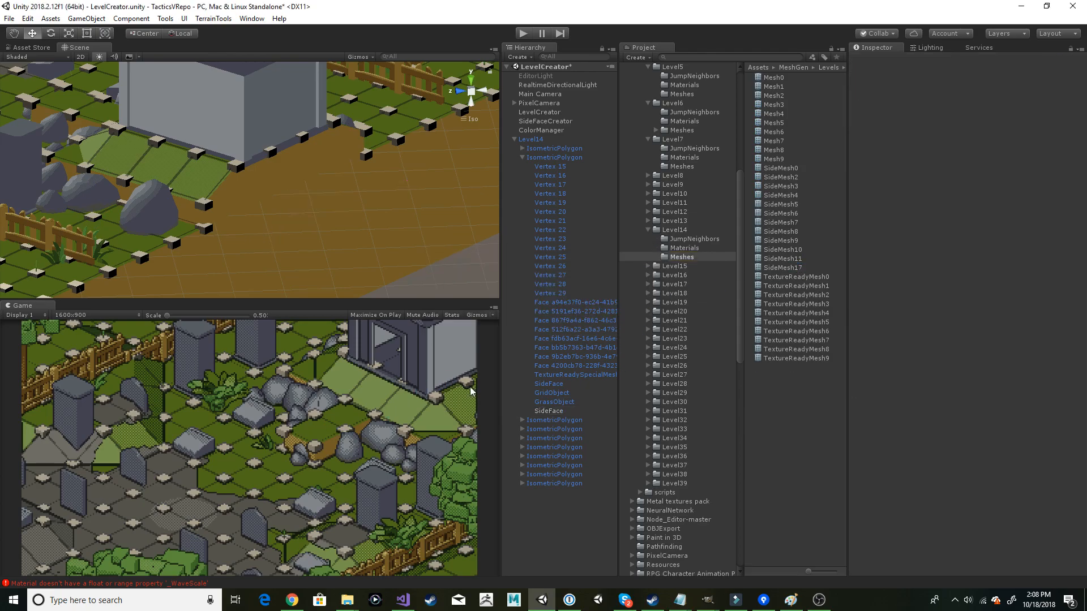
Step: Delete the leftover SideFace object from the IsometricPolygon and collapse Level14 in the hierarchy
click(547, 412)
click(545, 411)
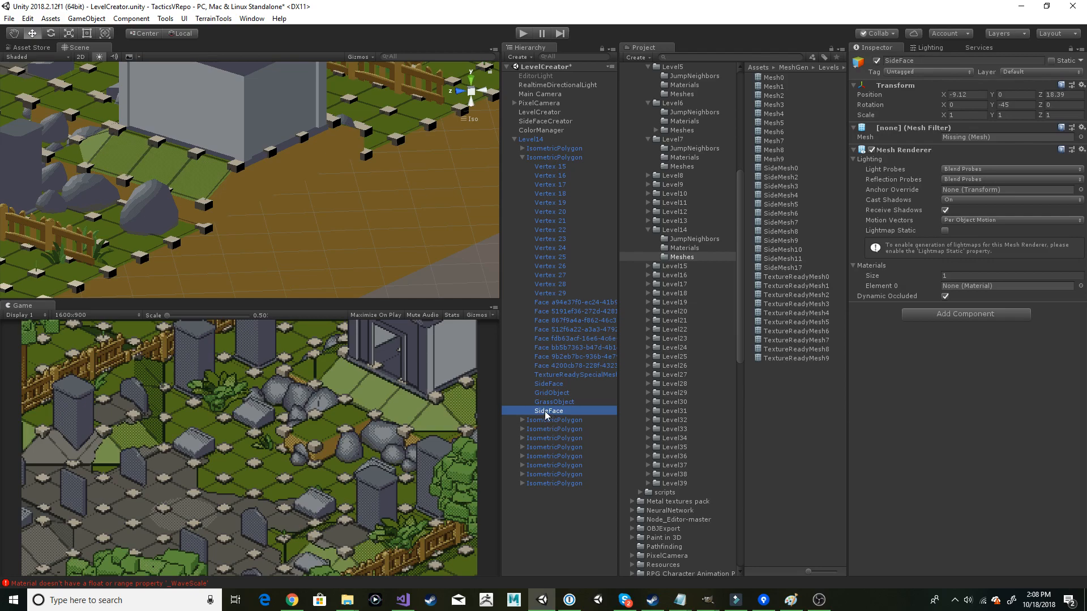
key(Delete)
text(ddd)
key(Return)
key(Delete)
click(514, 138)
Step: Examine the whole Level14 graveyard terrain from above, including its fences, trees and stone building
alt+drag(228, 166, 512, 182)
middle_drag(289, 204, 506, 85)
middle_drag(226, 182, 480, 108)
key(s)
right_drag(416, 160, 360, 233)
scroll(359, 221, down, 5)
middle_drag(378, 135, 240, 245)
scroll(291, 193, down, 3)
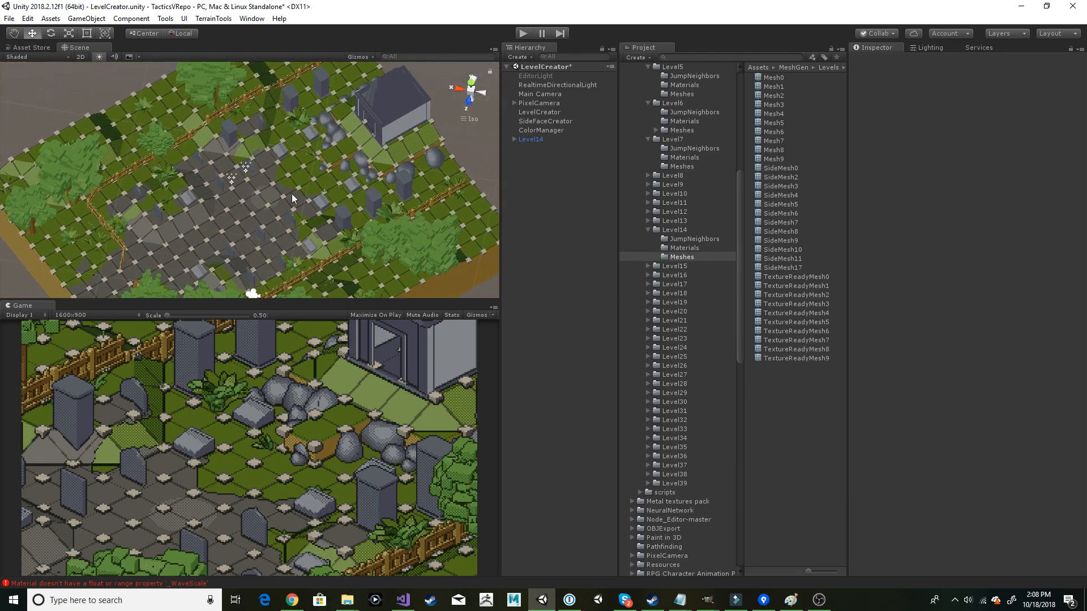
Step: Inspect the Level14 object from a lower angle and delete it from the LevelCreator scene
click(528, 139)
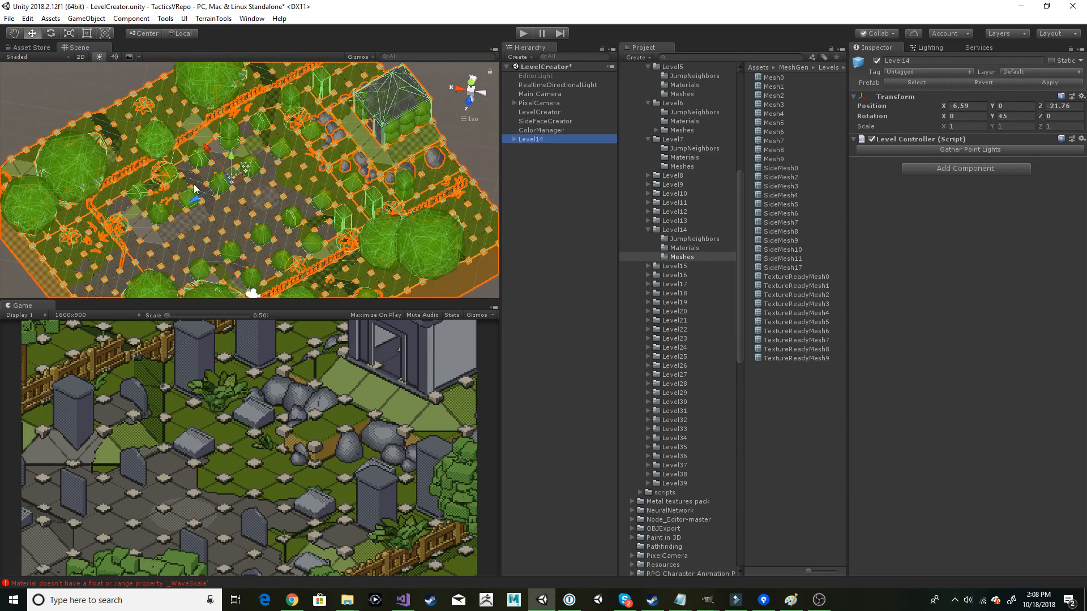
right_drag(246, 229, 272, 200)
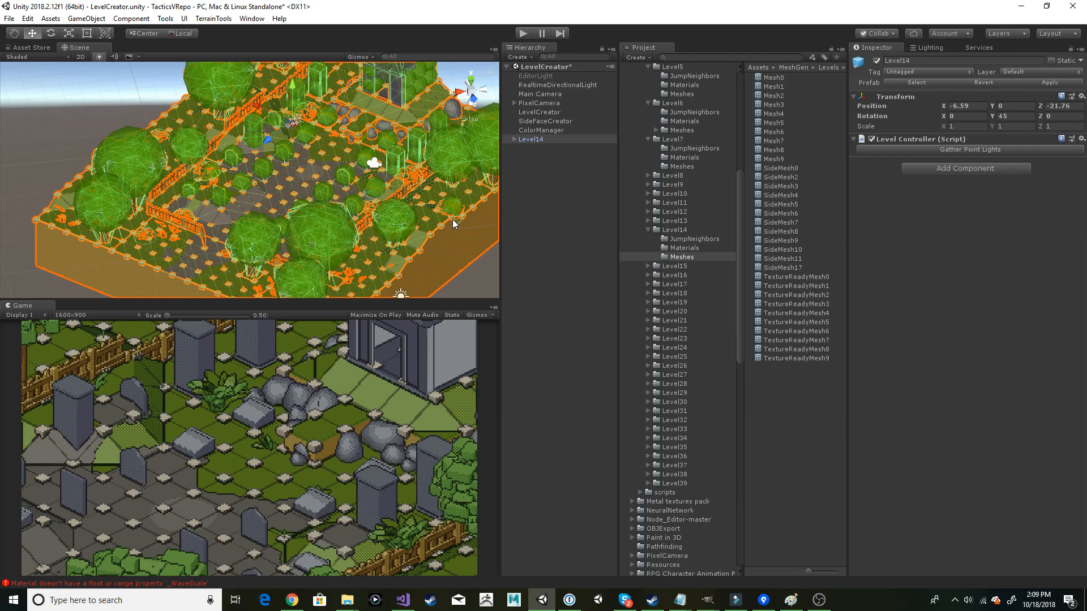
click(482, 260)
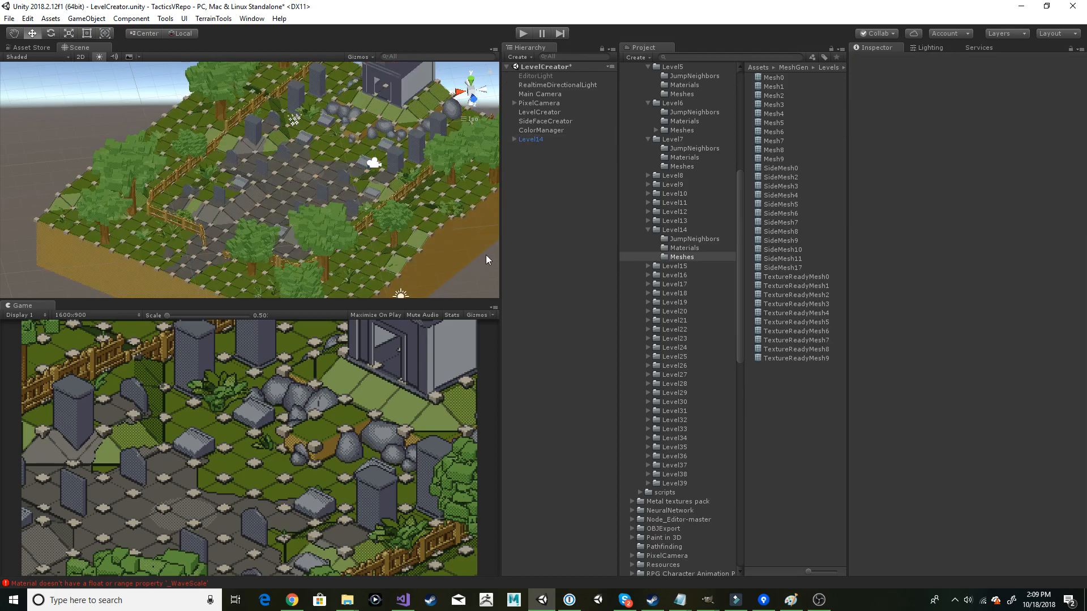
click(535, 139)
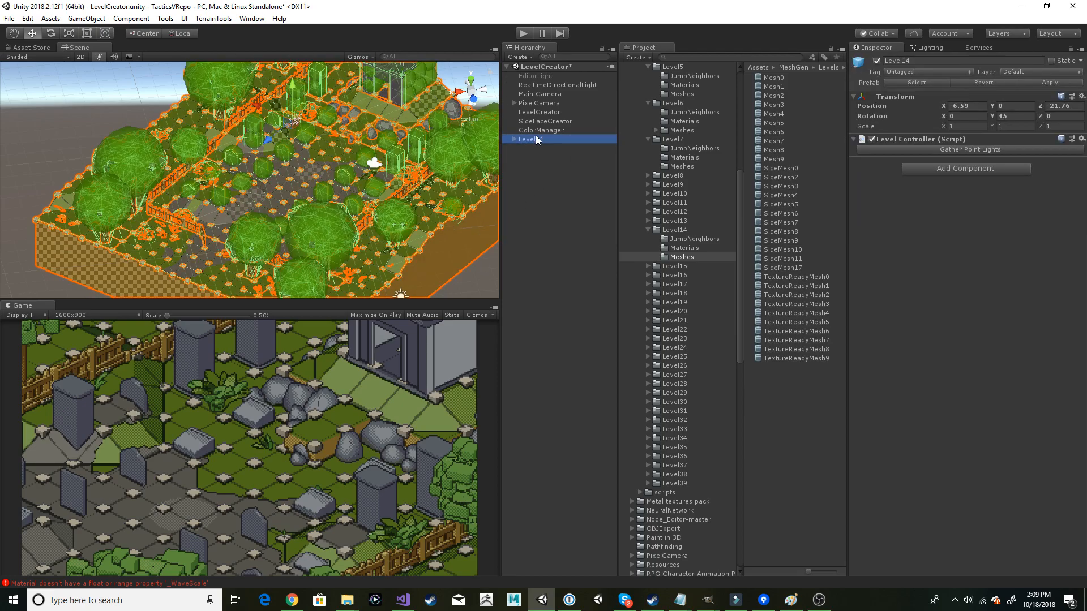
key(Delete)
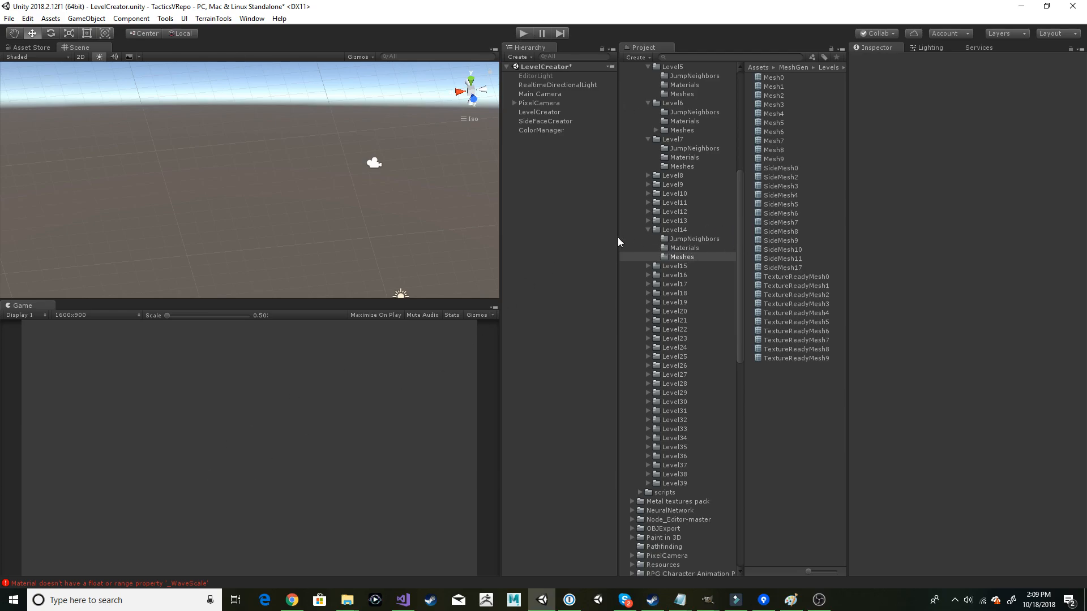
Step: Open the CutscenePlayer scene from the TacticsFive Scenes folder without saving the LevelCreator changes
scroll(667, 287, down, 10)
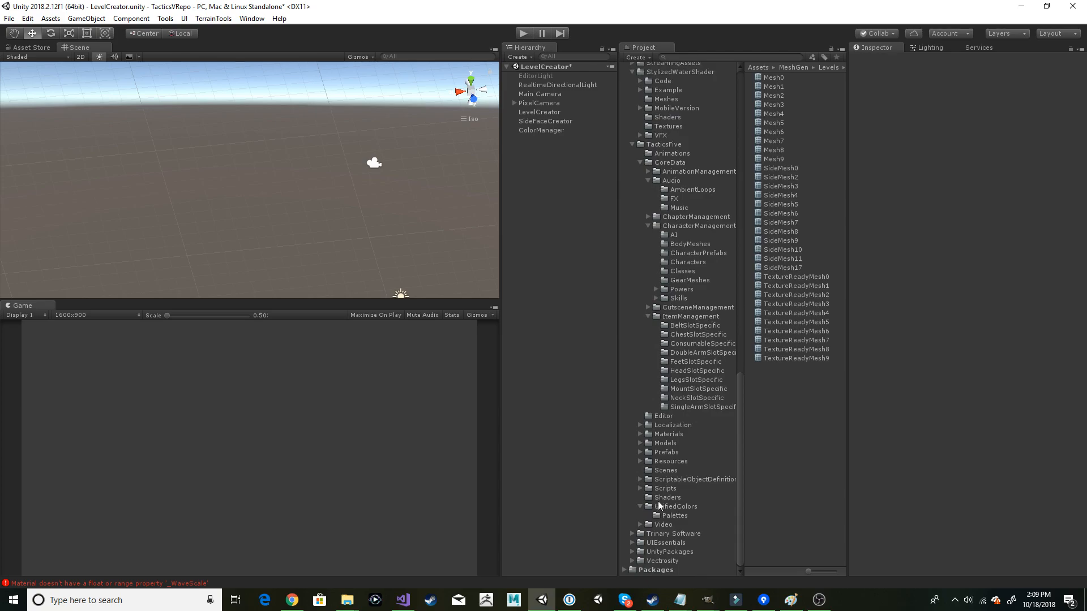
click(667, 472)
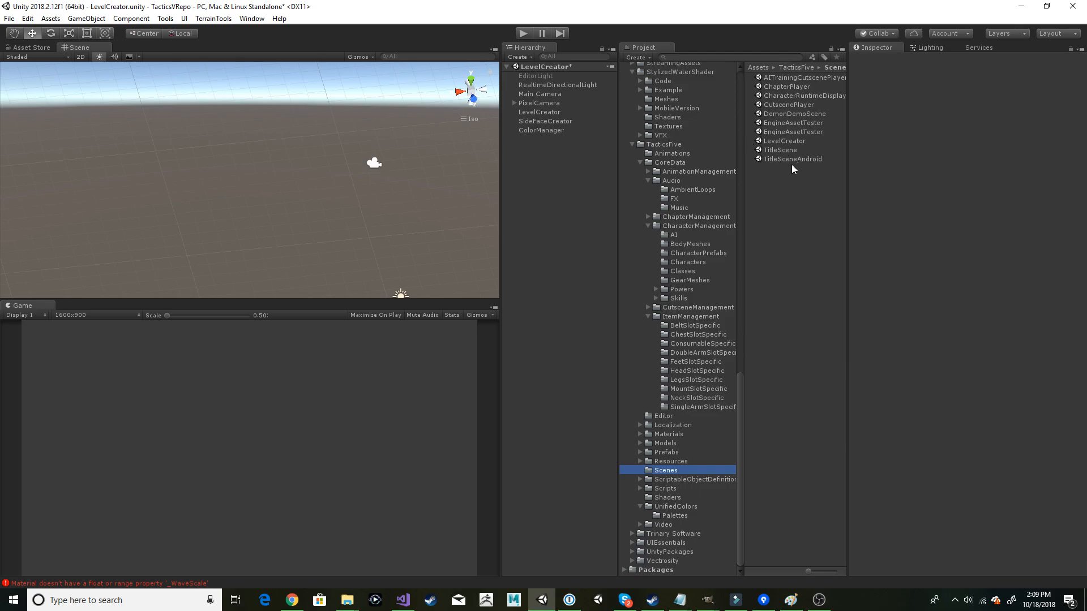
double_click(780, 104)
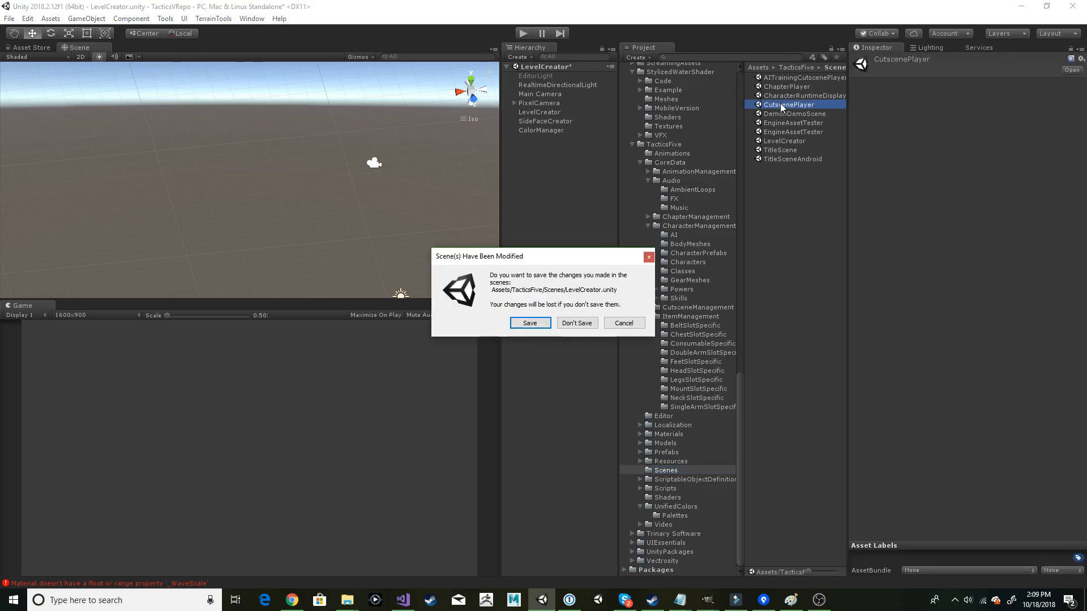
click(577, 323)
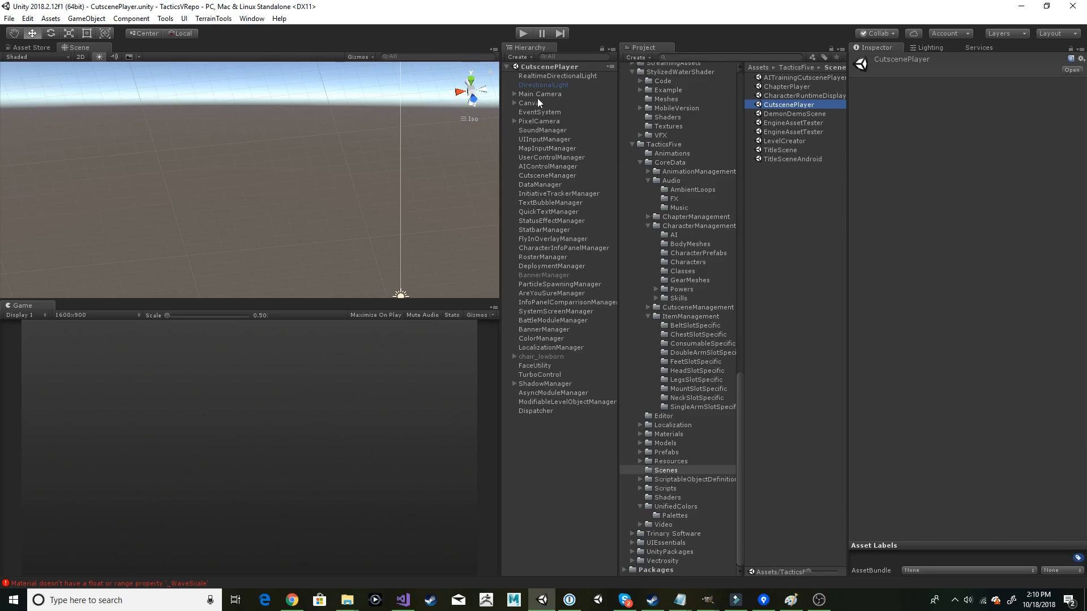
Step: Run the scene in play mode and activate the DeveloperControls object under Canvas
click(515, 104)
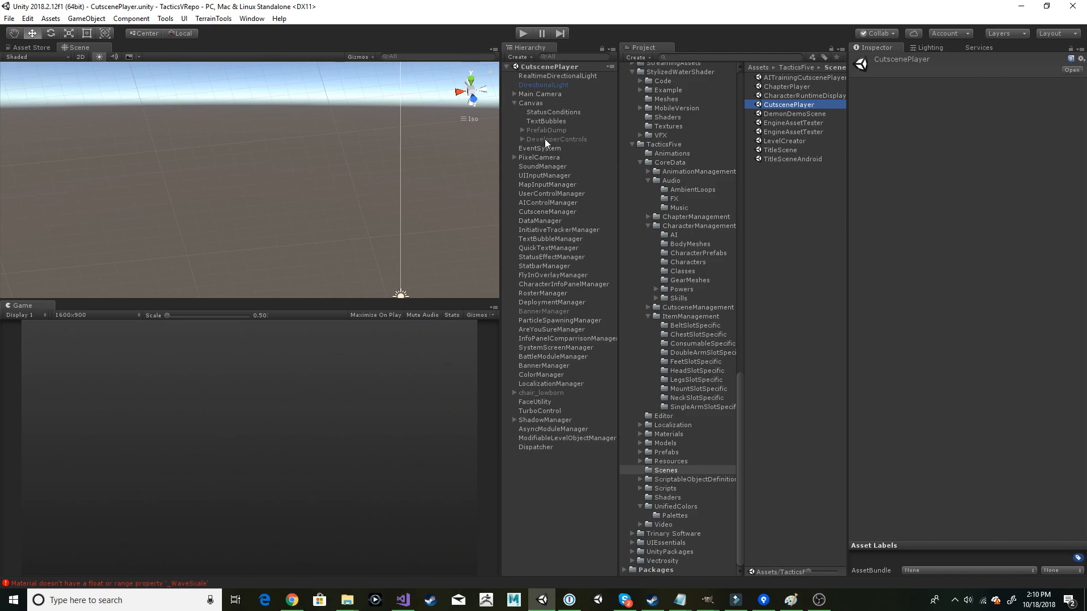
click(549, 139)
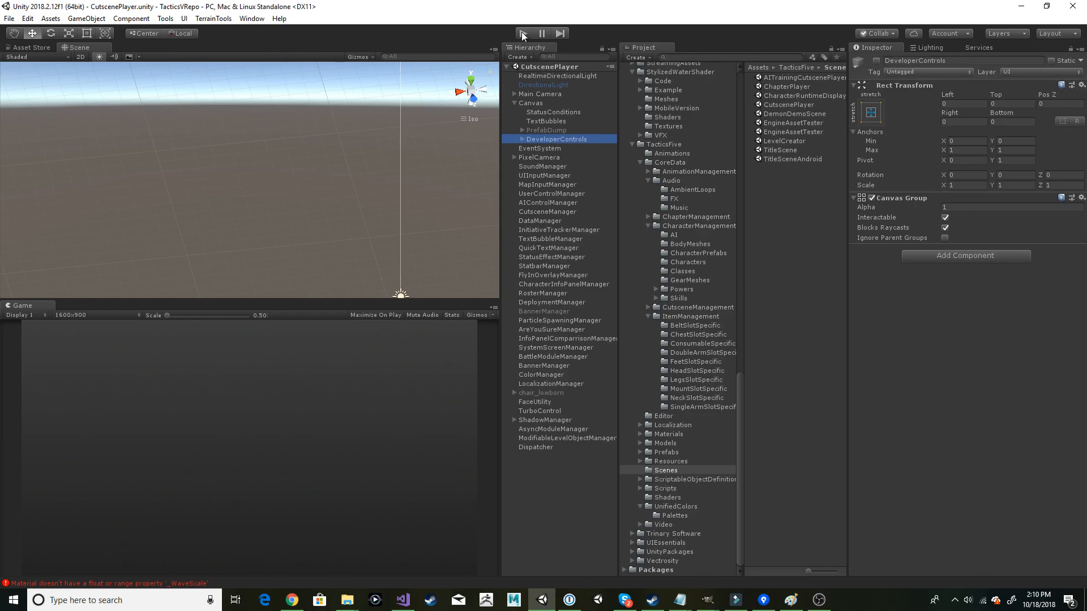
click(524, 33)
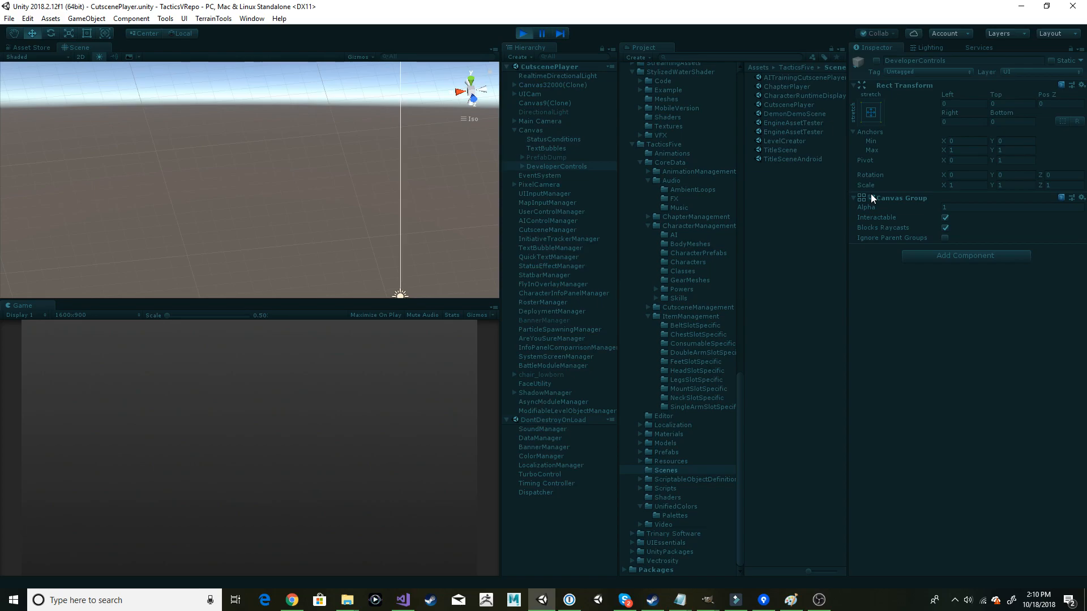
click(876, 60)
Step: Choose the graveyard player roster among the rosters available for loading in the developer controls
click(409, 518)
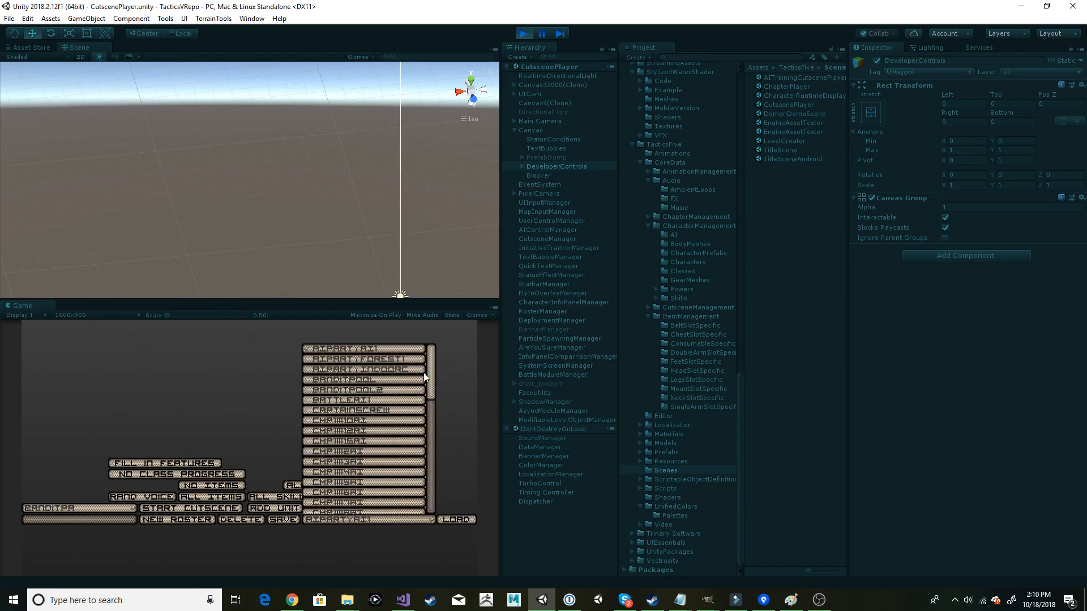
drag(429, 377, 436, 465)
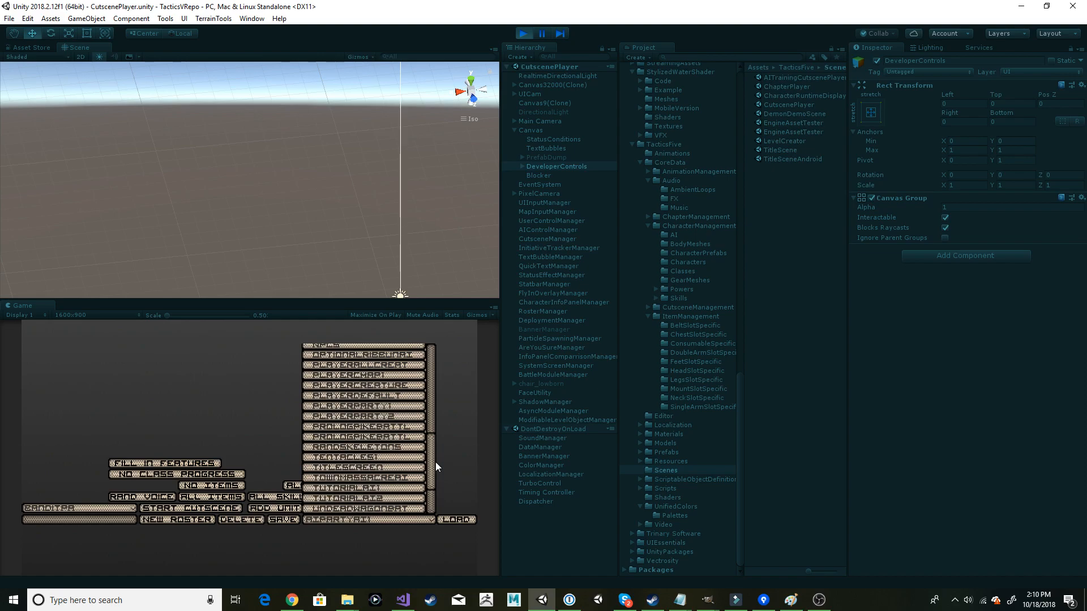
scroll(436, 461, down, 3)
mouse_move(436, 471)
mouse_down()
mouse_move(435, 459)
mouse_move(438, 481)
mouse_move(436, 451)
mouse_up()
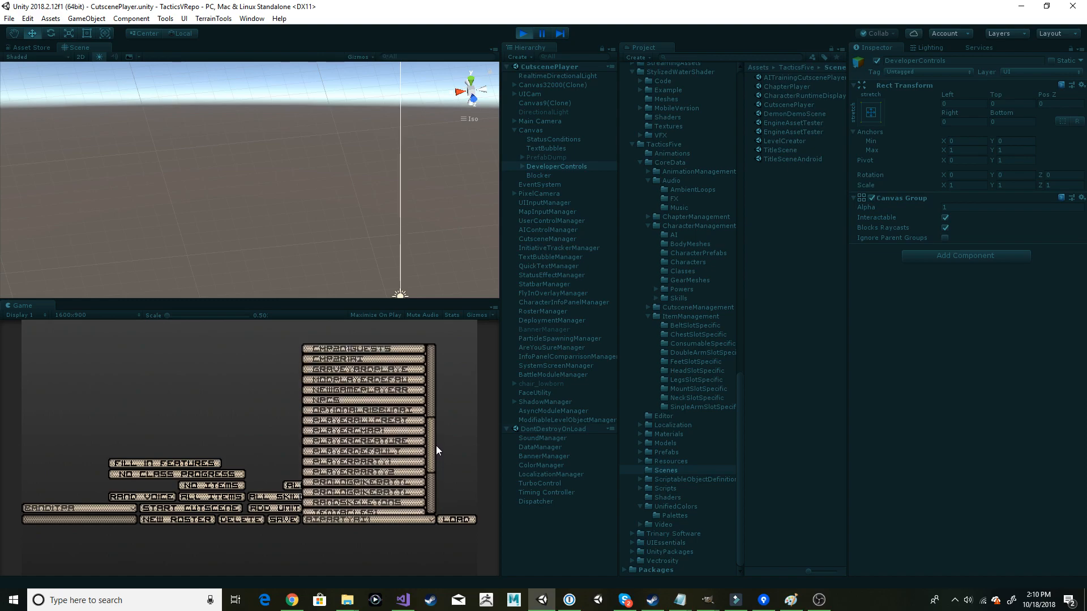
click(393, 369)
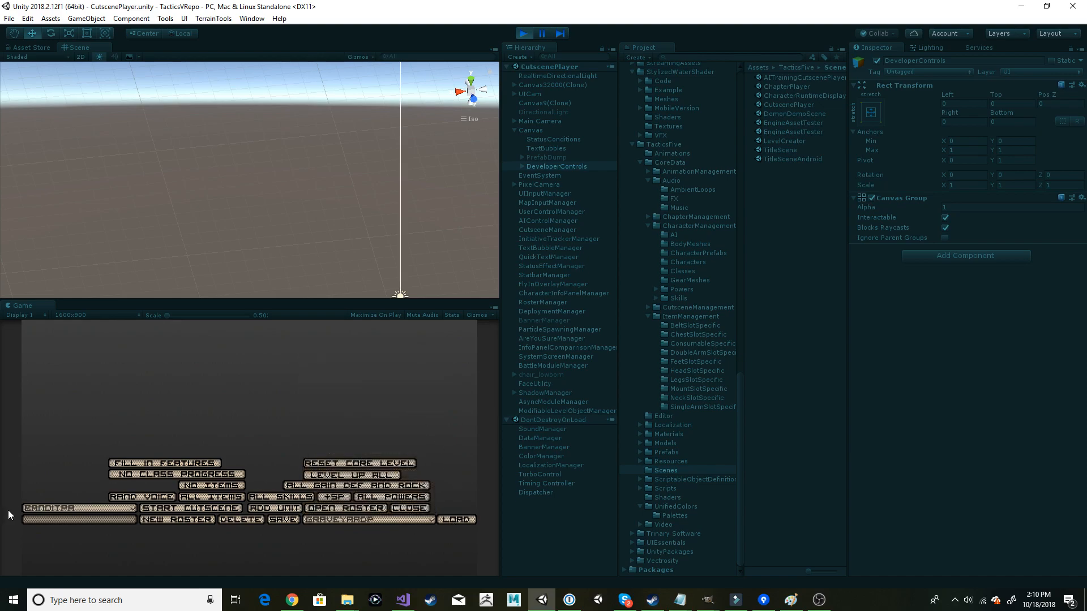
Step: Choose the graveyard cutscene among the cutscenes listed in the developer controls
click(38, 508)
scroll(123, 451, down, 6)
scroll(124, 451, down, 6)
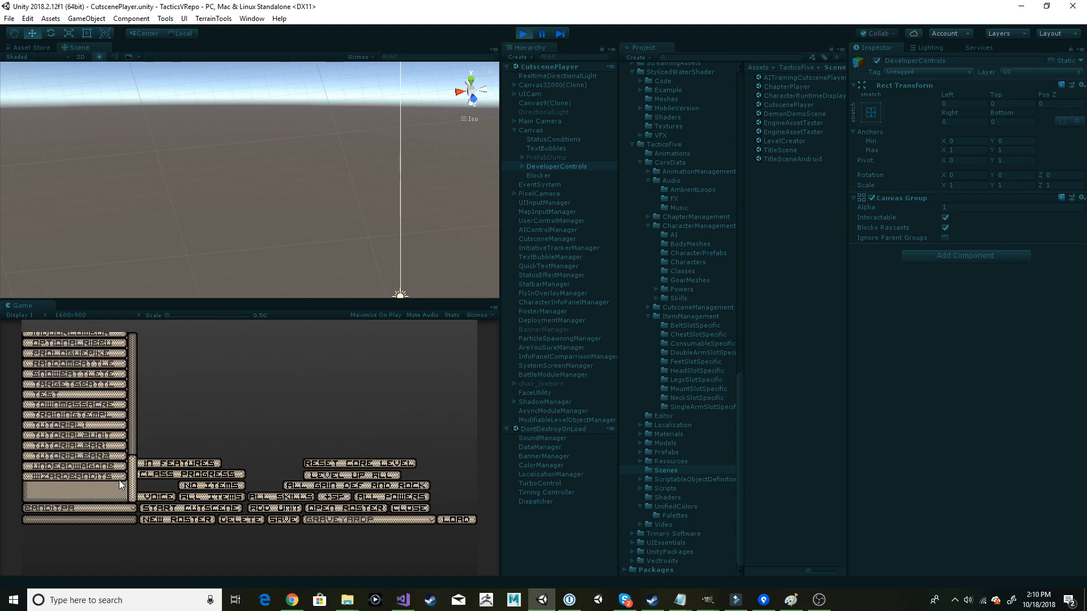
scroll(119, 480, up, 5)
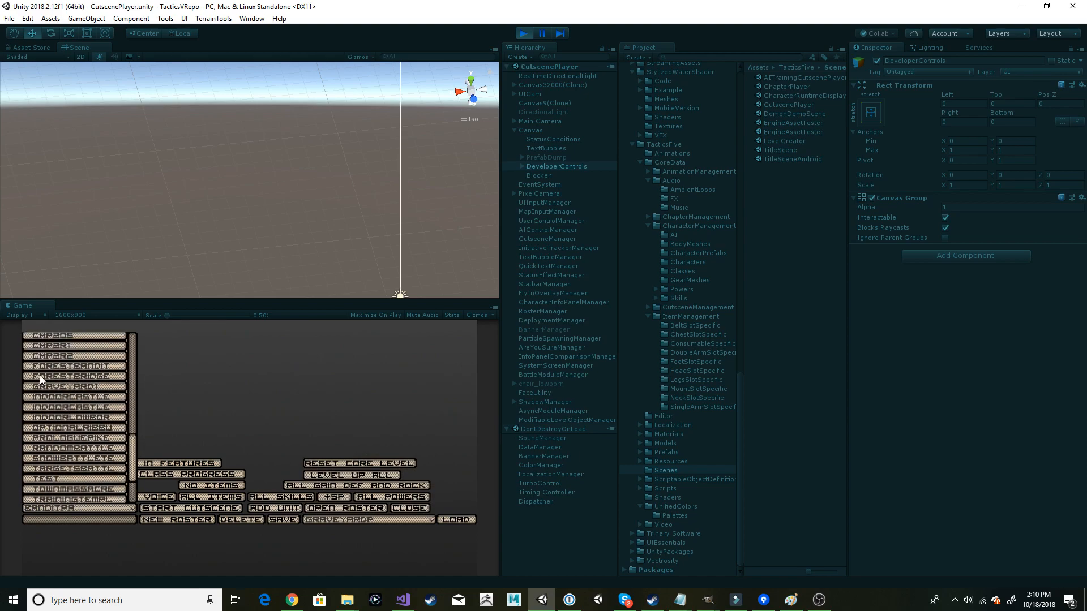
click(46, 388)
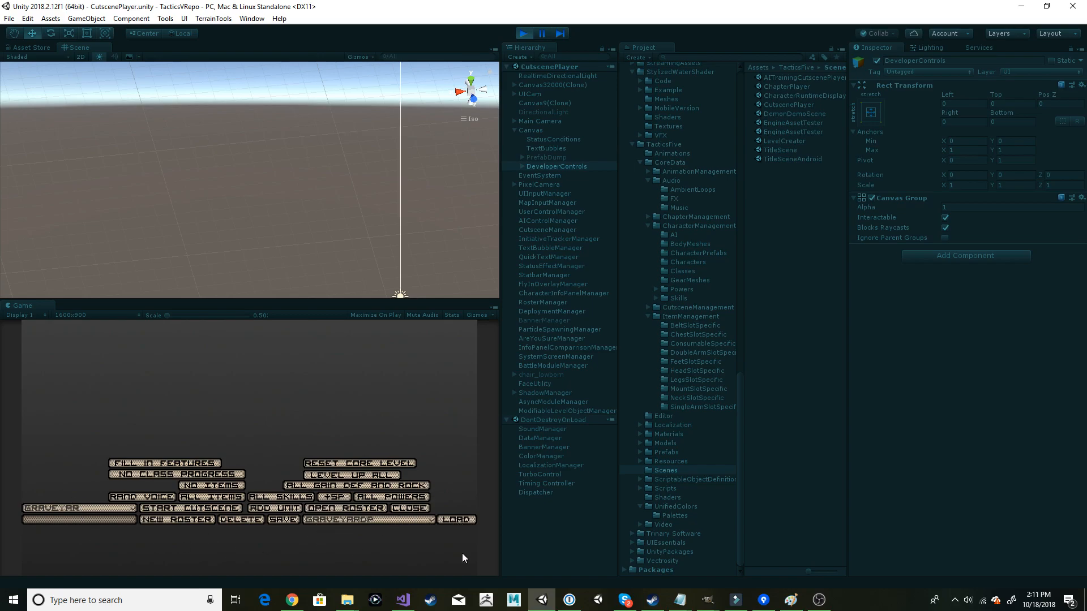
Step: Open the roster from the developer controls and leave play mode
click(344, 509)
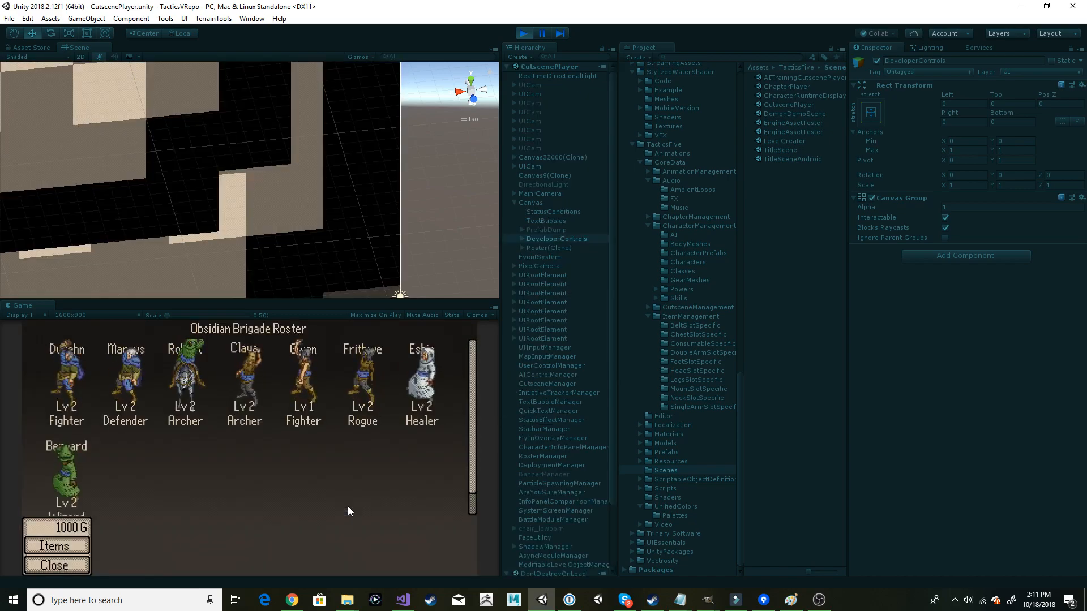
right_click(968, 600)
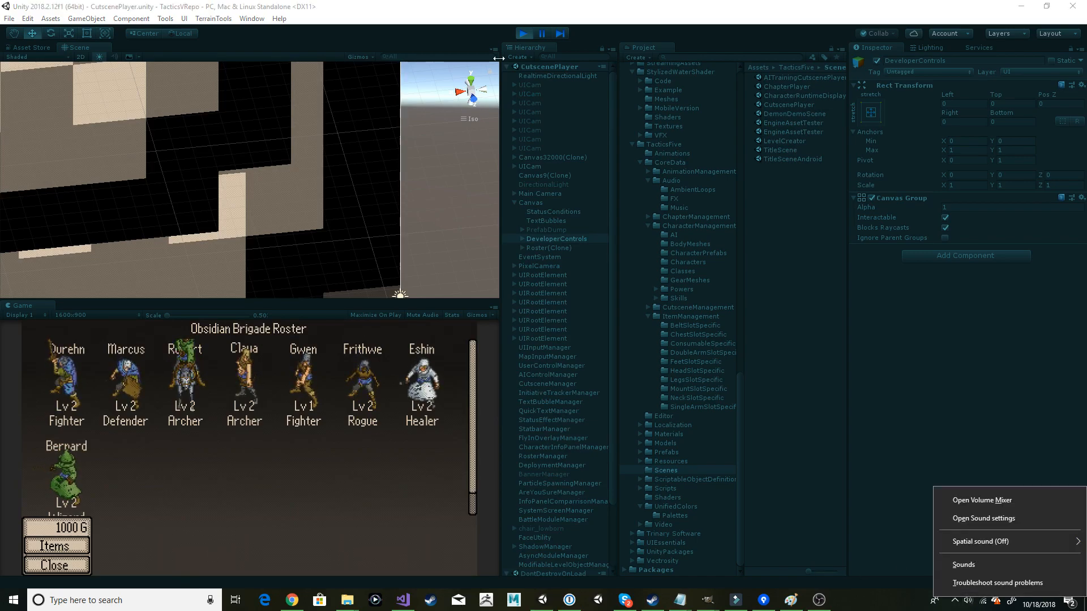
click(524, 32)
click(525, 31)
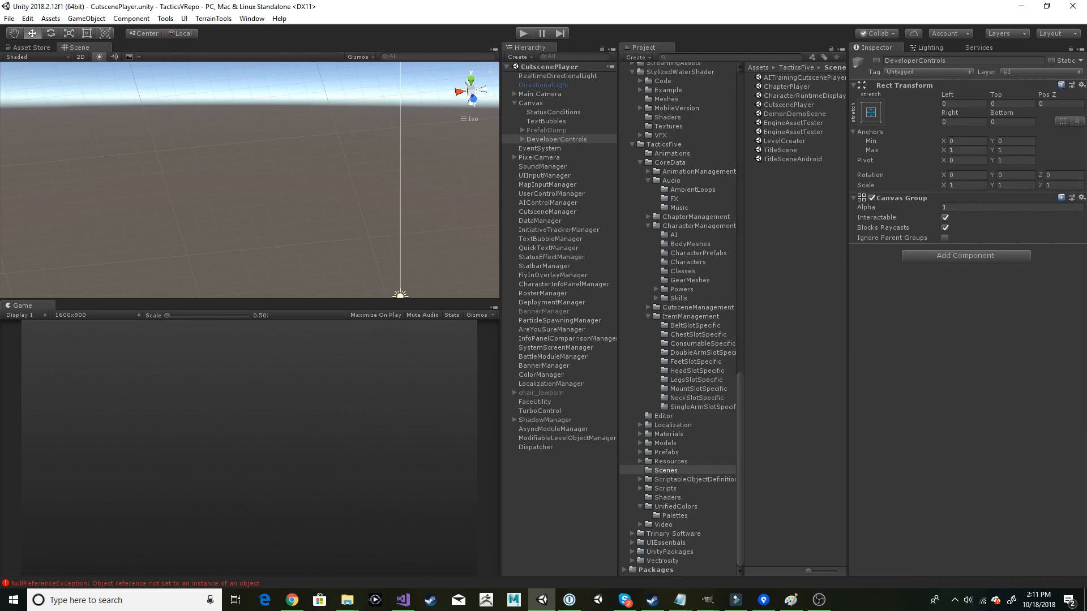
Step: Lower Unity's sound level to 12 in the Windows Volume Mixer
key(alt+Tab)
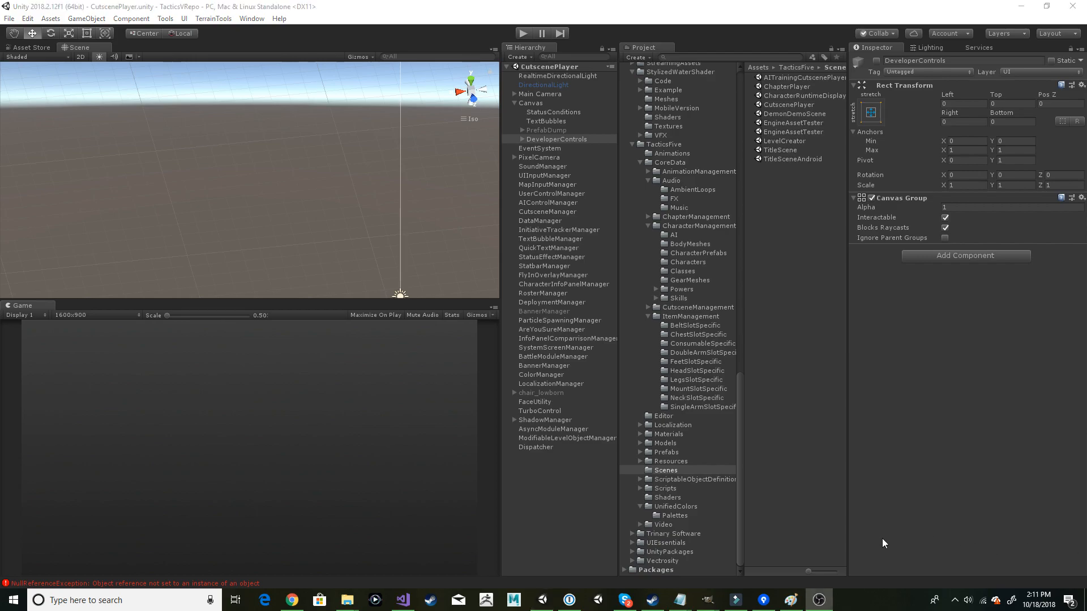
right_click(970, 603)
click(998, 500)
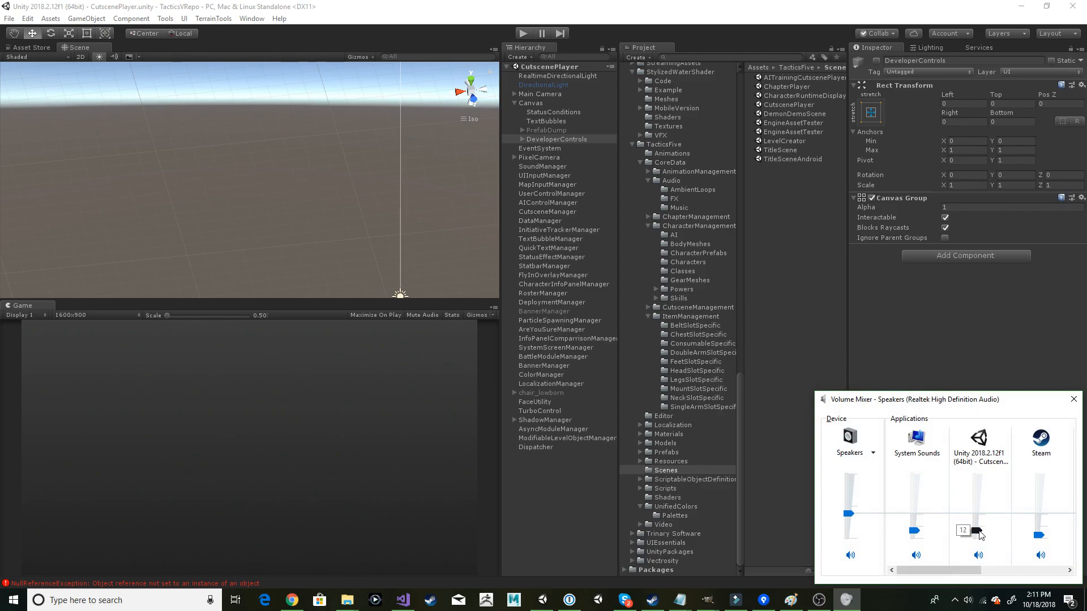
click(1074, 400)
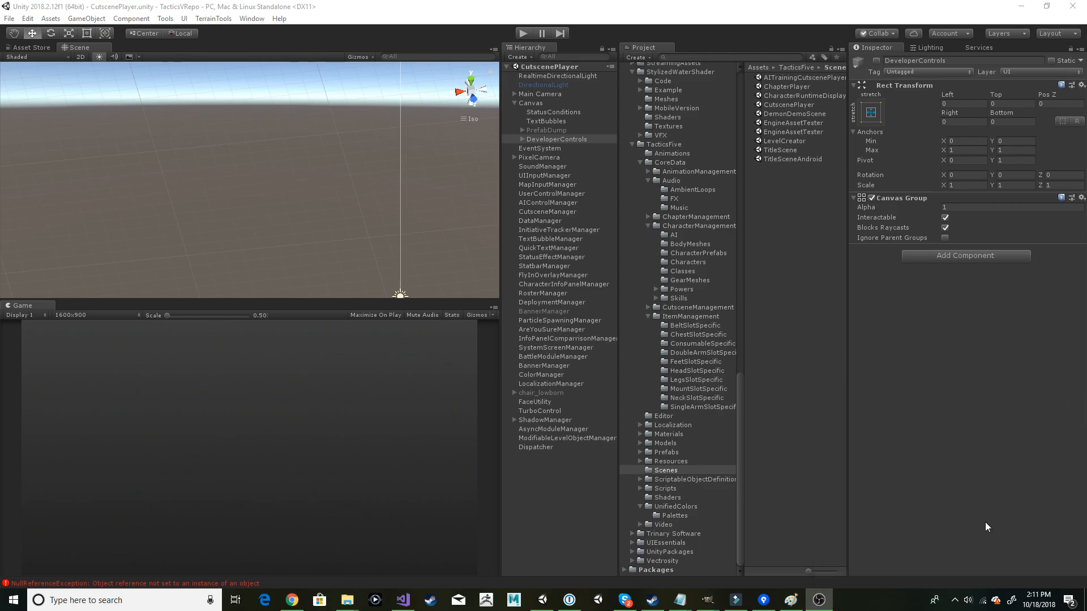
Step: Run the CutscenePlayer scene again with DeveloperControls activated and choose the graveyard player roster for loading
click(523, 34)
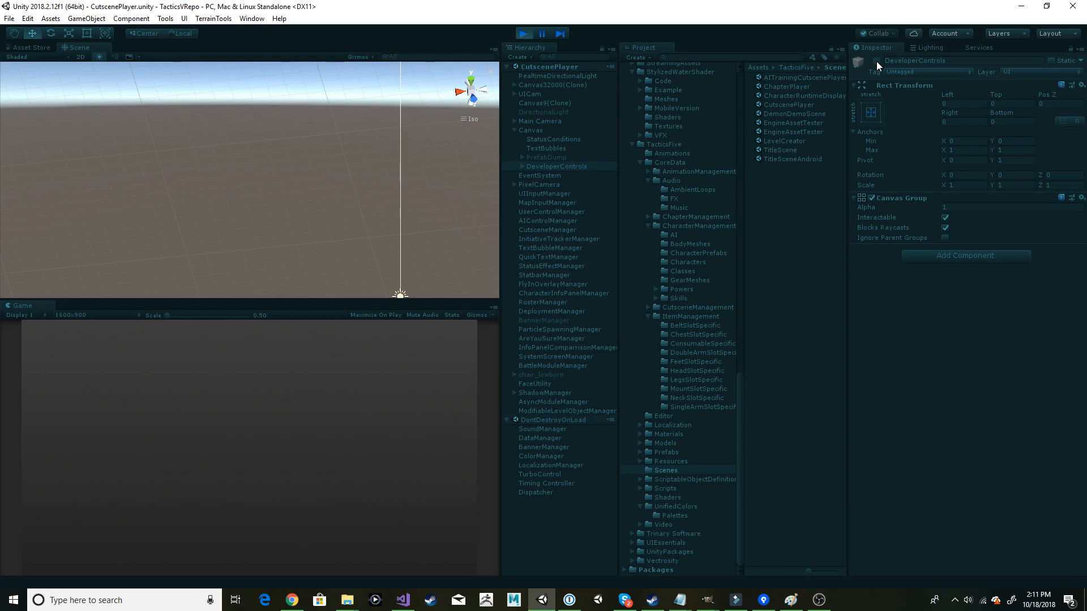
click(876, 61)
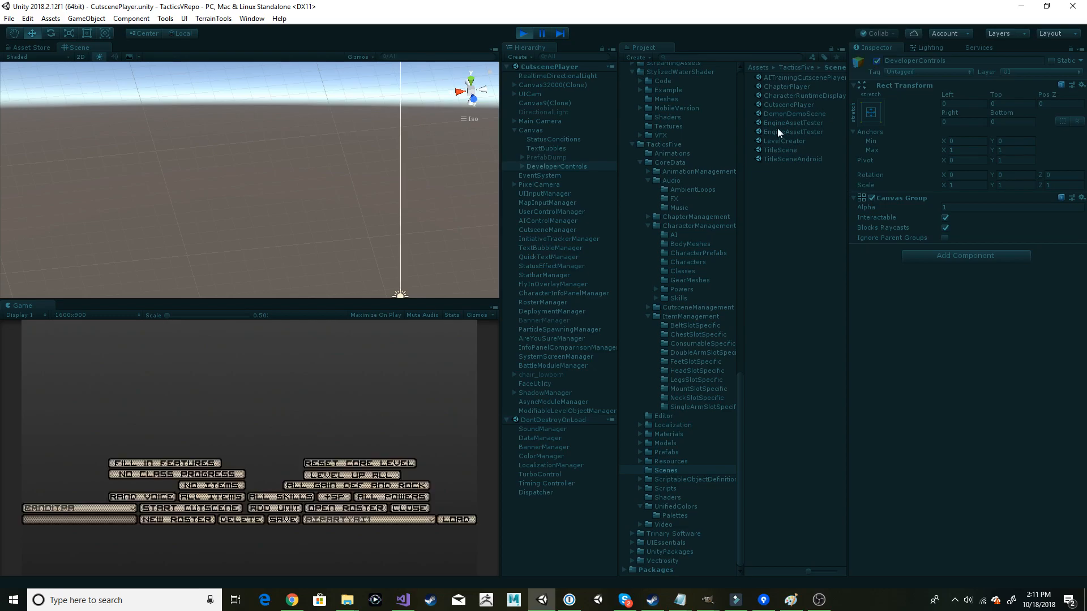
click(381, 521)
drag(431, 383, 434, 500)
scroll(362, 474, up, 5)
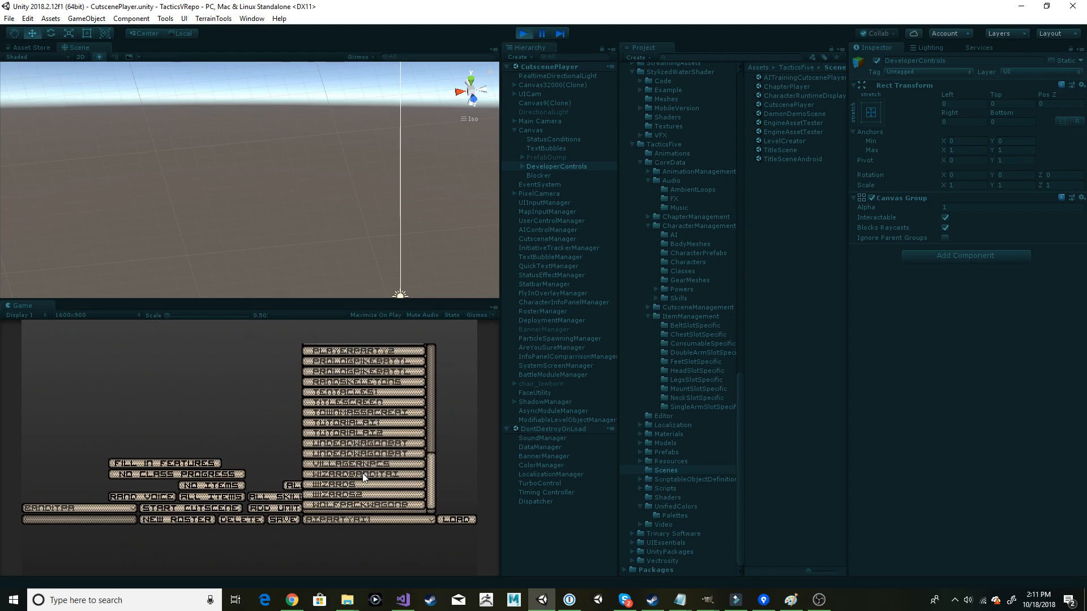
scroll(362, 474, up, 3)
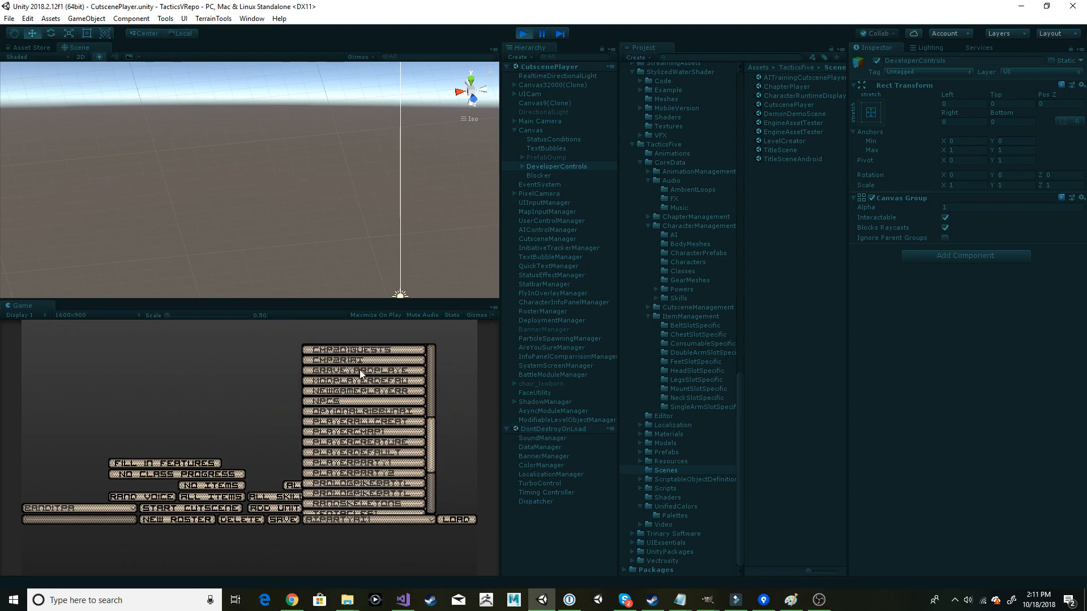
click(368, 369)
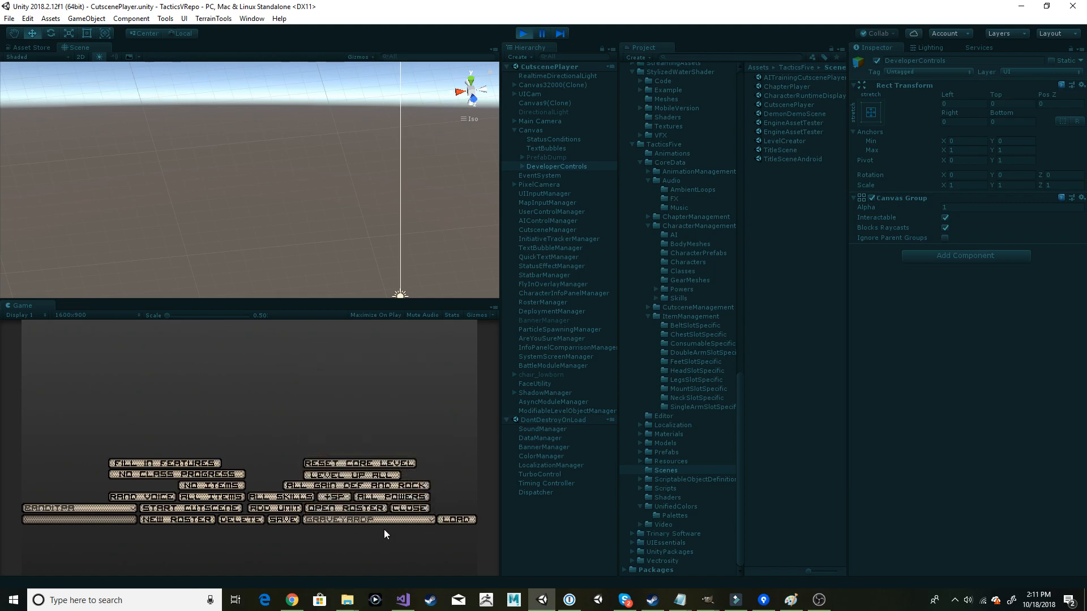
Step: Open the roster from the developer controls and lower Unity's sound level further in the Windows Volume Mixer
click(321, 515)
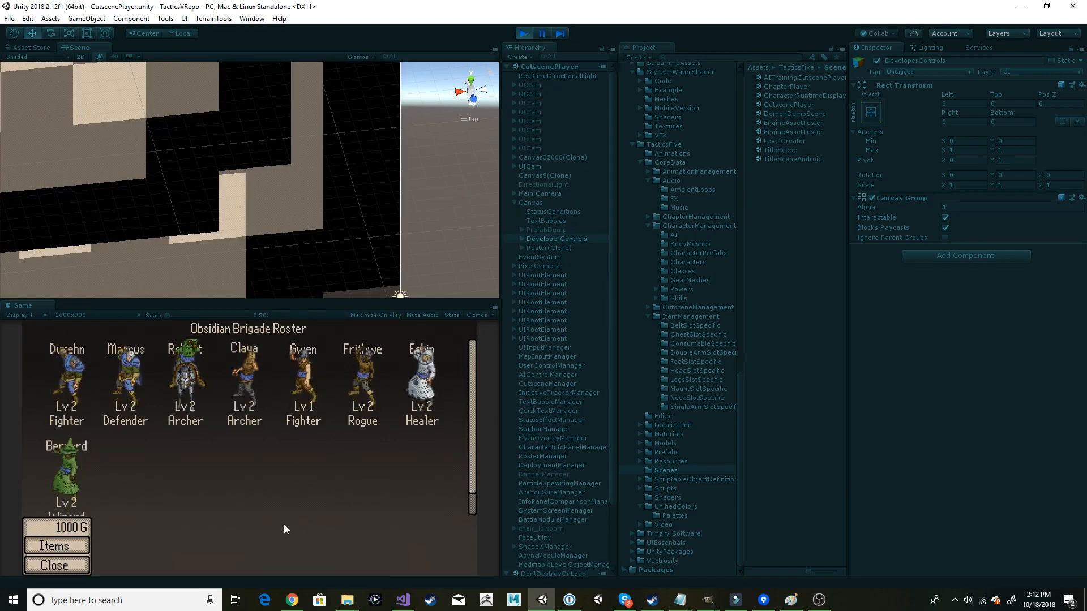
right_click(968, 600)
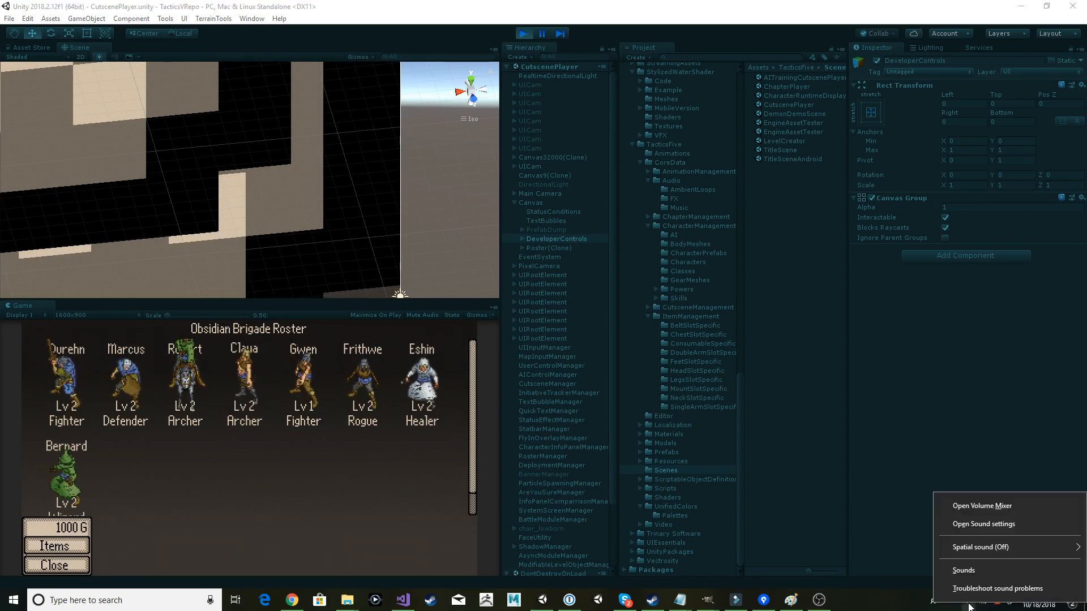
click(994, 505)
drag(977, 531, 978, 536)
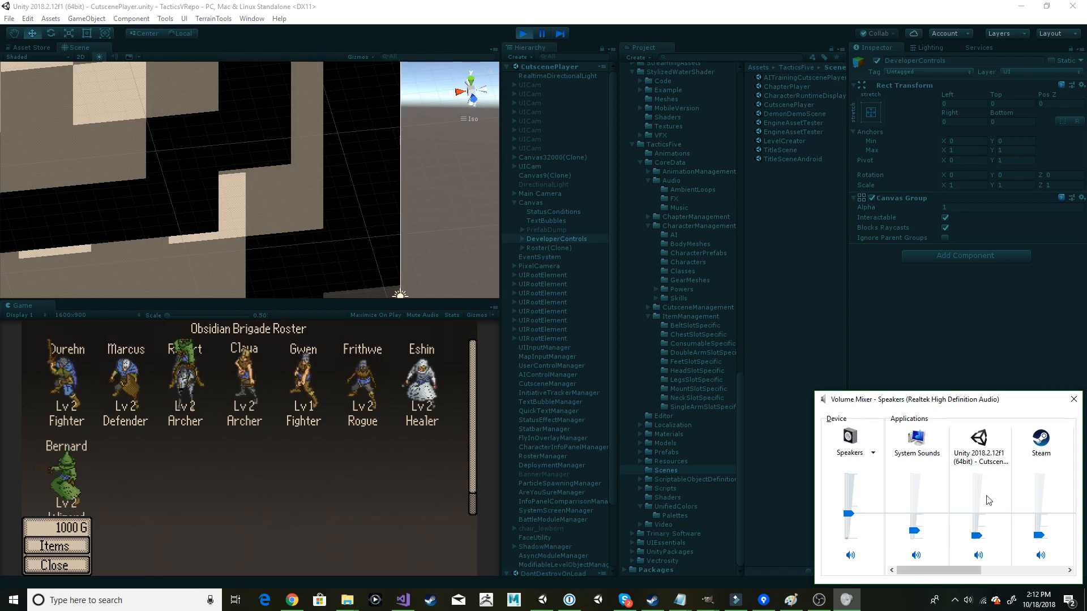
click(1073, 399)
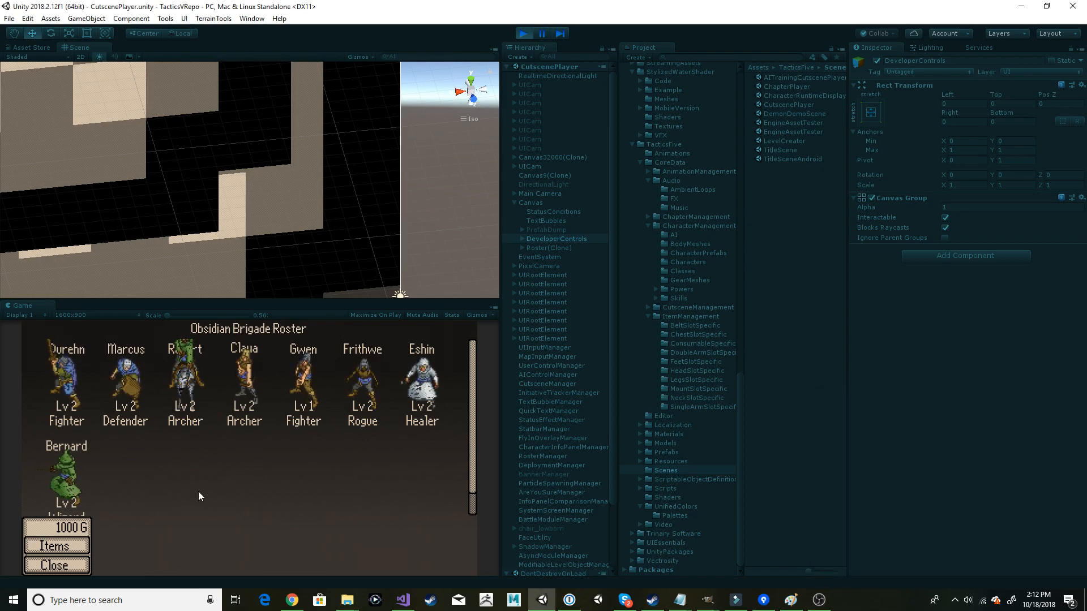
Step: Open the Level 2 Fighter's character menu from the roster and examine the classes available to that unit
mouse_move(80, 422)
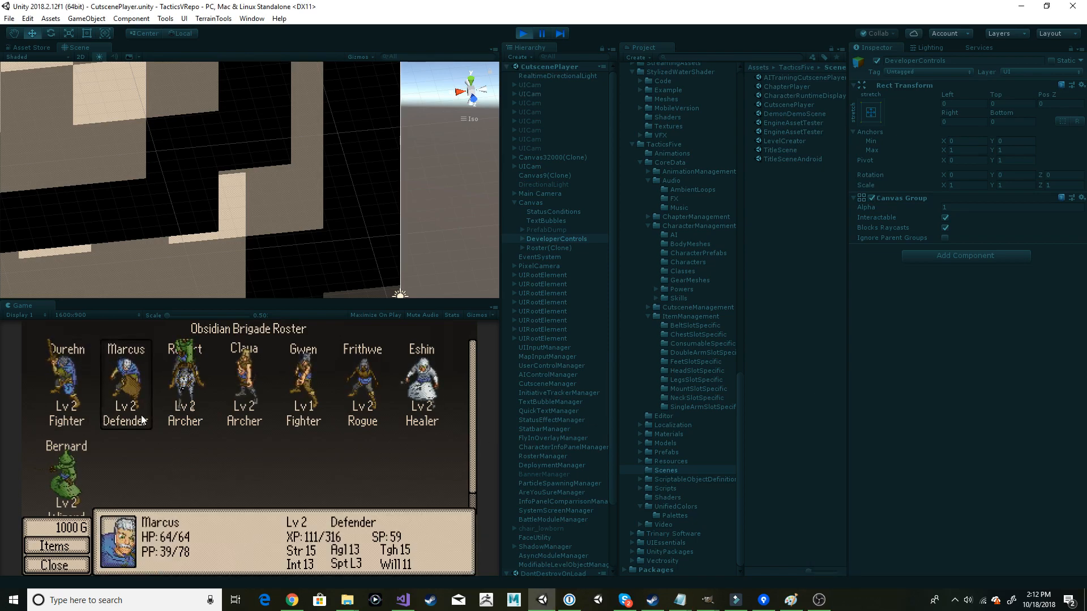
click(63, 402)
key(Down)
key(Down)
key(Return)
key(Down)
key(Down)
key(Down)
key(Down)
key(Down)
key(Down)
key(Escape)
key(Down)
key(Down)
key(Return)
key(Down)
key(Down)
key(Down)
key(Down)
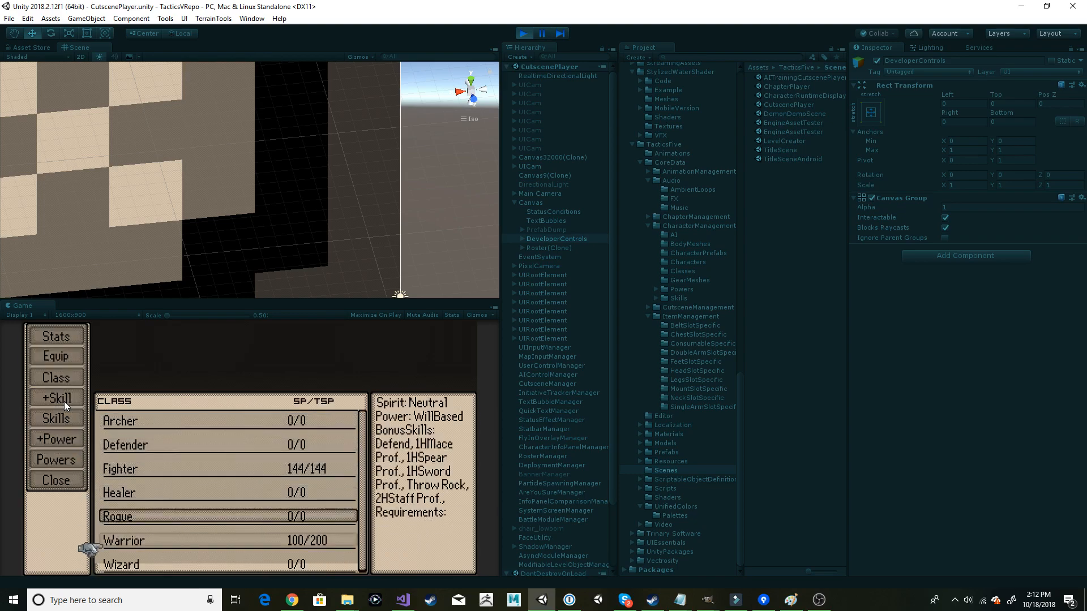
Step: Leave the class list, look through the other character menu entries, and go over to the Defender's menu
key(Escape)
key(Down)
key(Down)
key(Down)
key(Return)
key(Down)
key(Down)
key(Down)
key(Down)
key(Down)
key(Down)
key(Escape)
key(Down)
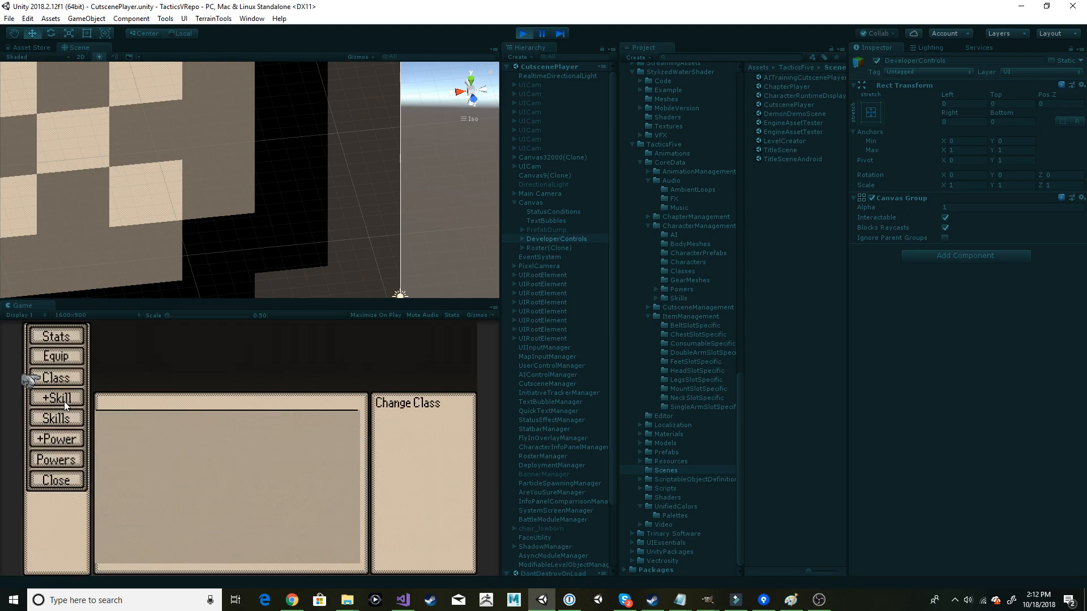
key(Down)
key(Up)
key(Up)
key(Down)
key(Down)
key(Down)
key(Down)
key(Down)
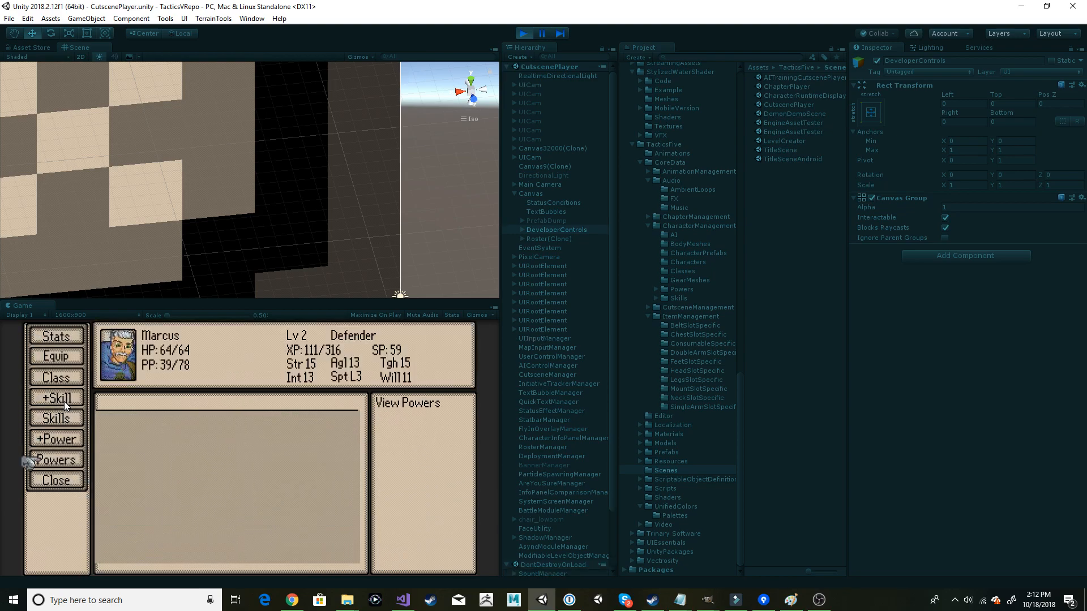
Step: Examine the Defender's powers, including Defense Technique, Bolster and Weaken, and return to the character menu
key(Return)
key(Escape)
key(Down)
key(Down)
key(Down)
key(Down)
key(Down)
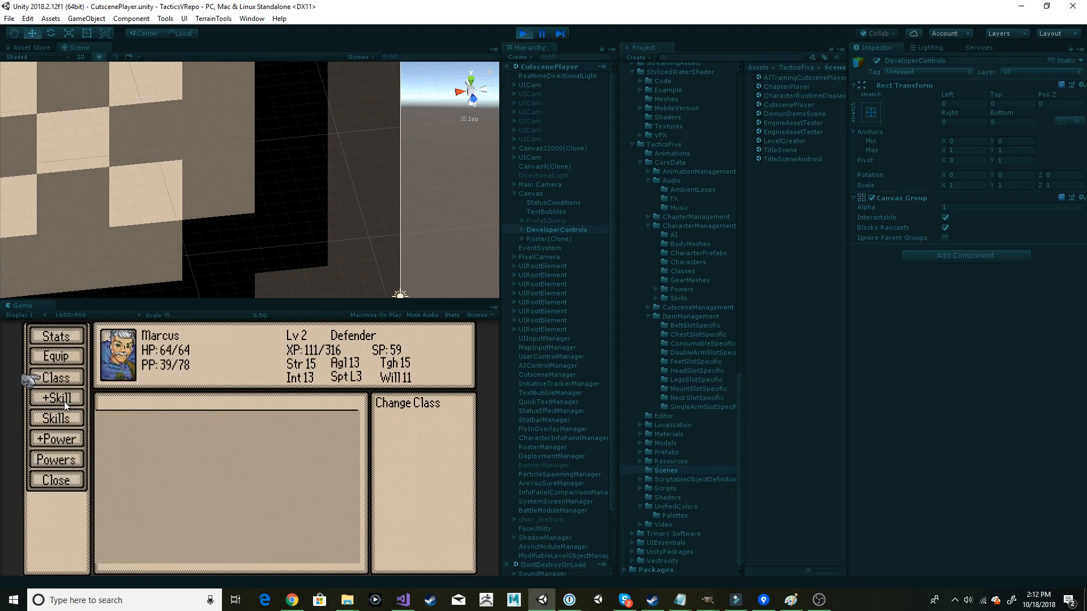
key(Return)
key(Down)
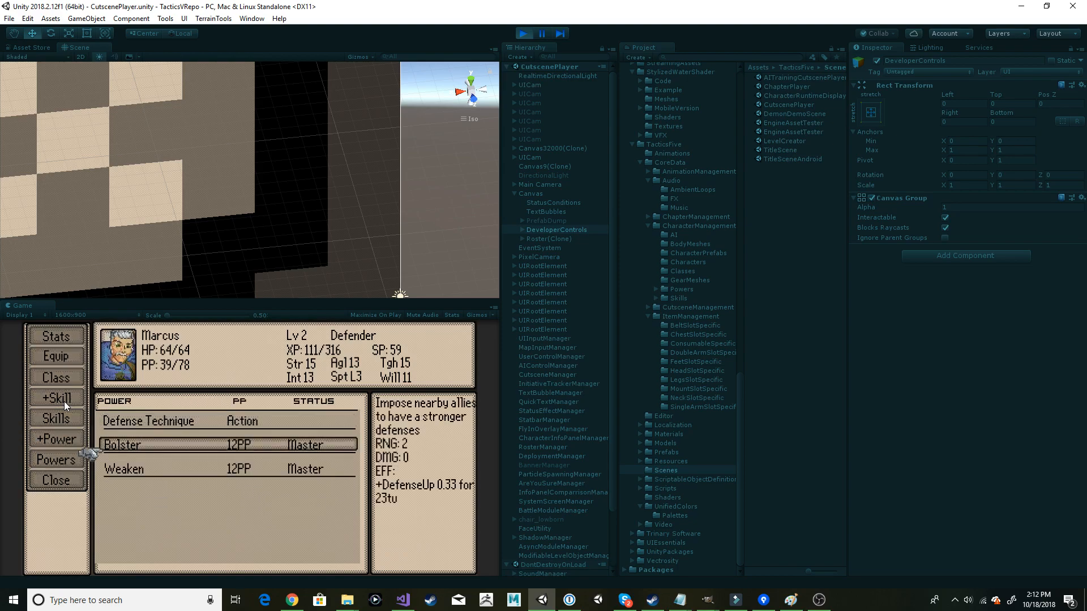
key(Down)
key(Up)
key(Up)
key(Down)
key(Down)
key(Escape)
Step: Check the Defender's Learn Powers entry and close the roster to return to the developer controls
key(Down)
key(Down)
key(Down)
key(Down)
key(Down)
key(Down)
key(Down)
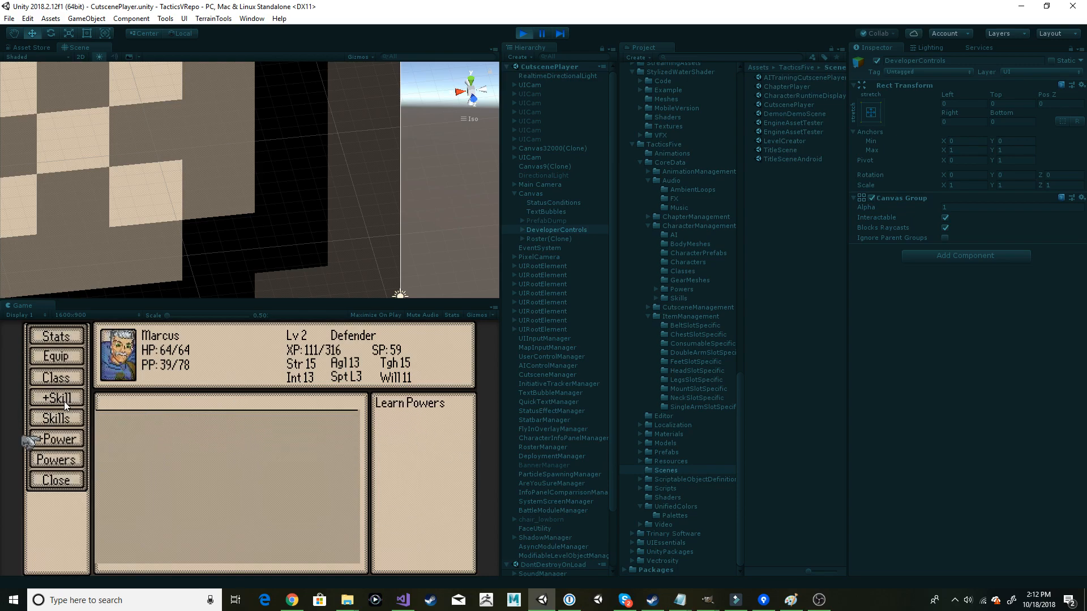
key(Return)
key(Escape)
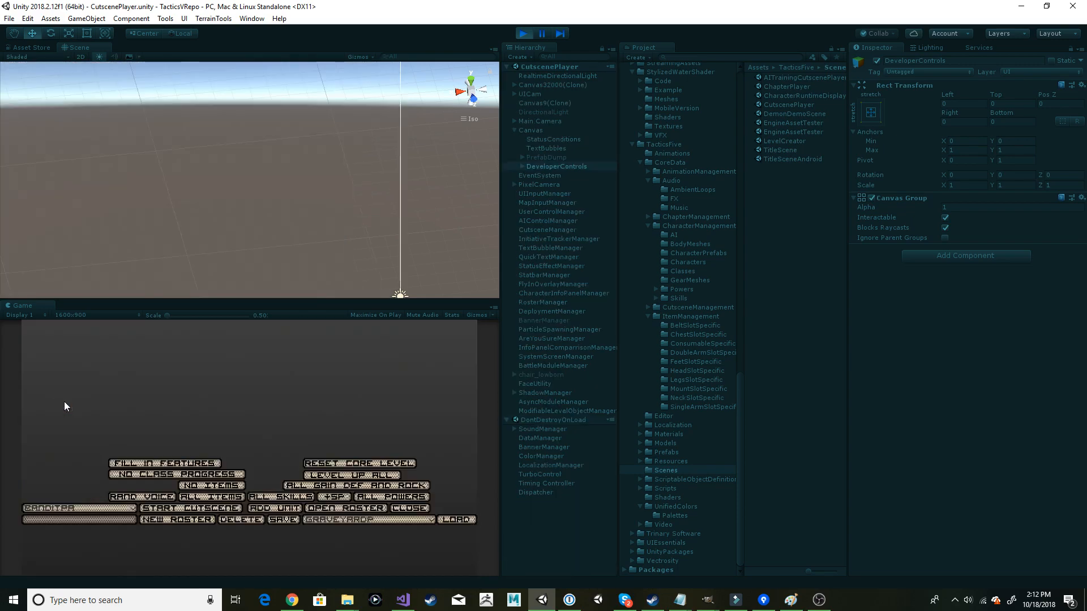
Step: Select the graveyard cutscene in the developer controls and start it
click(82, 510)
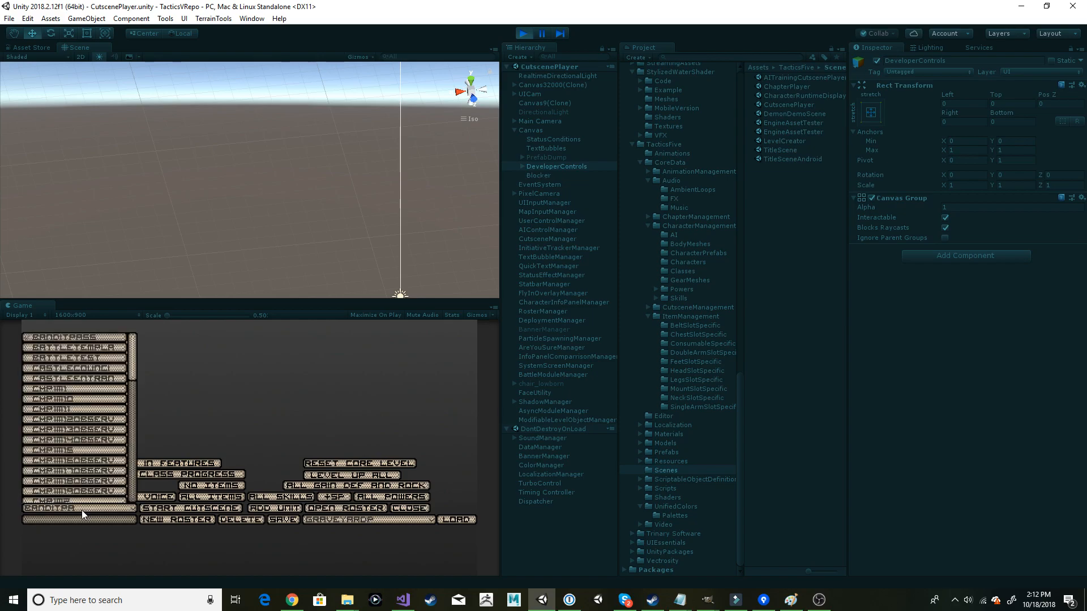
drag(132, 364, 133, 469)
click(96, 368)
click(180, 511)
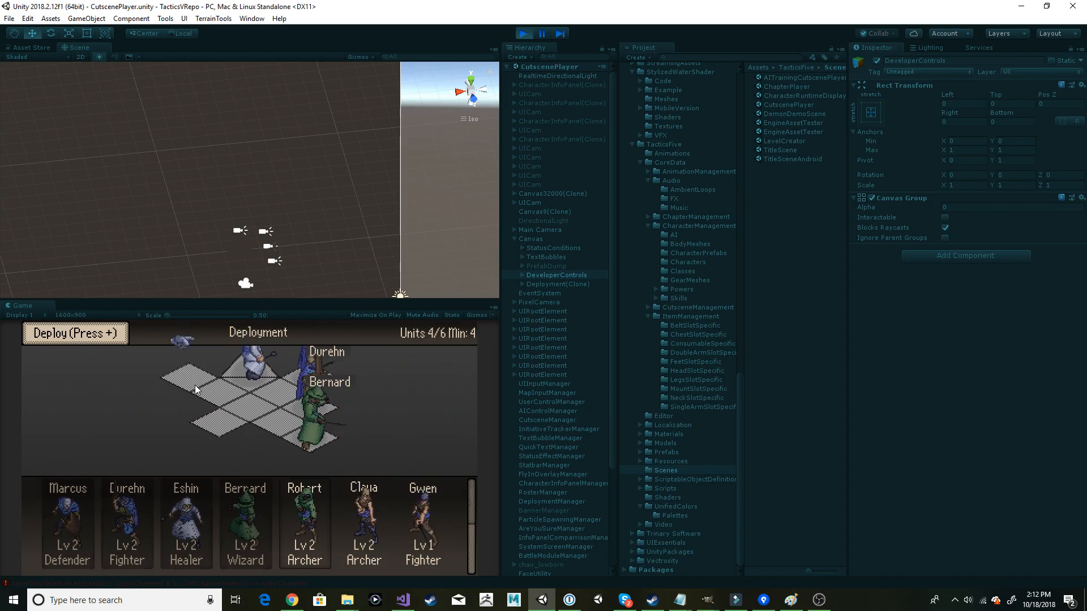
Step: Place the first Archer and the Level 1 Fighter on free deployment tiles and confirm the deployment
mouse_move(368, 530)
drag(308, 524, 190, 380)
drag(423, 522, 252, 409)
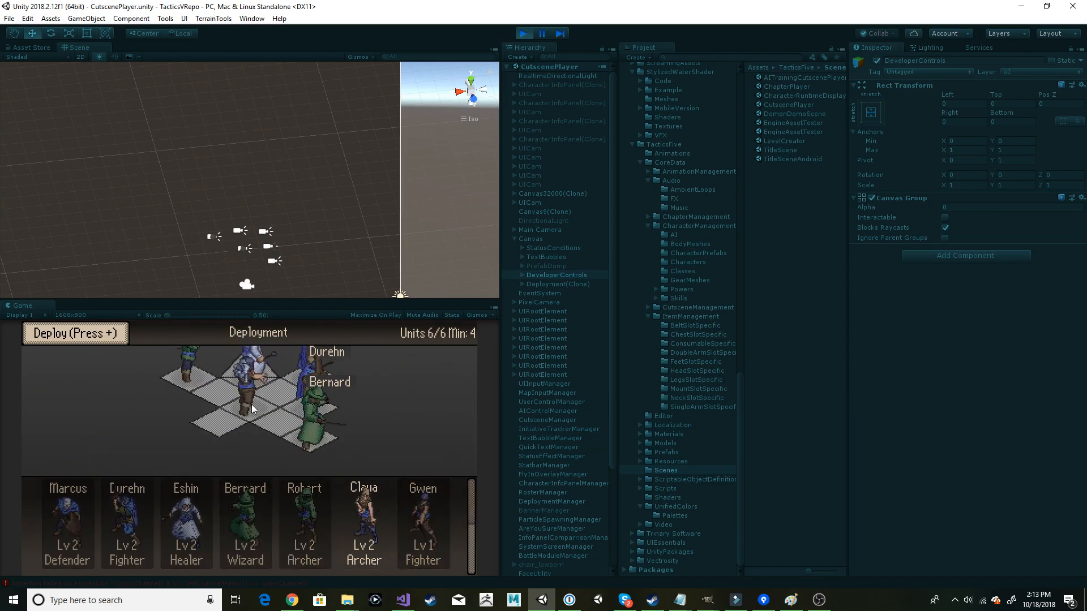
click(73, 338)
click(194, 467)
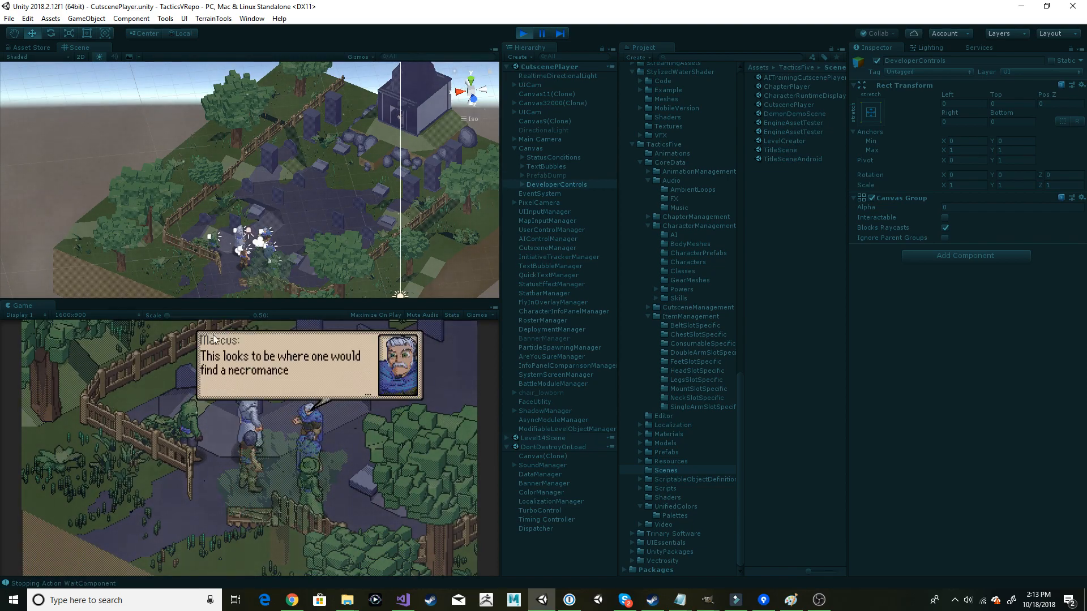
Step: View the graveyard cutscene in a maximized Game view and restore the normal editor layout
right_click(33, 303)
click(70, 339)
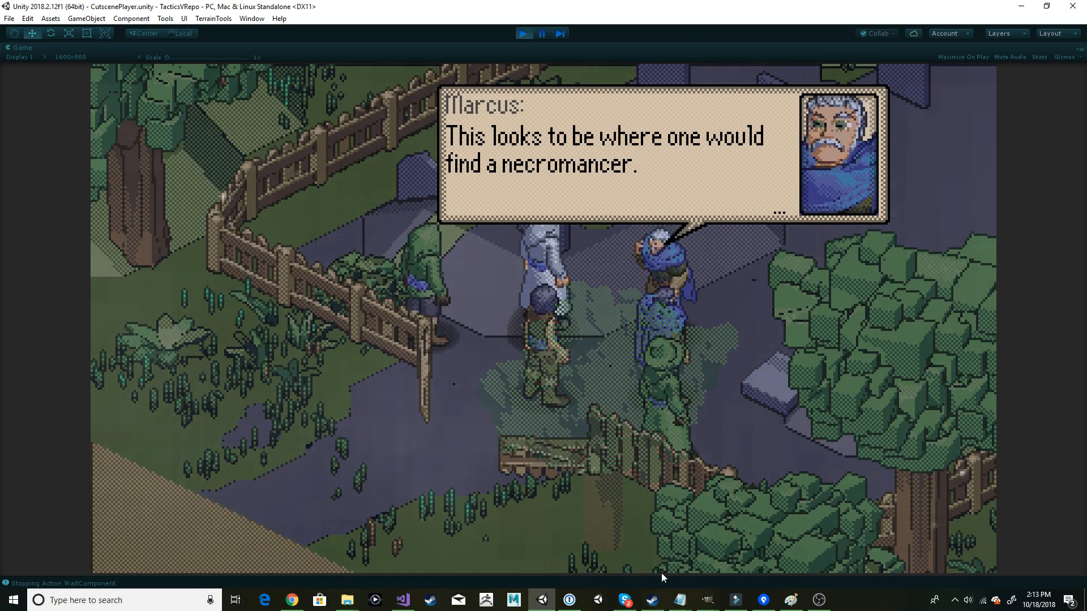
right_click(21, 51)
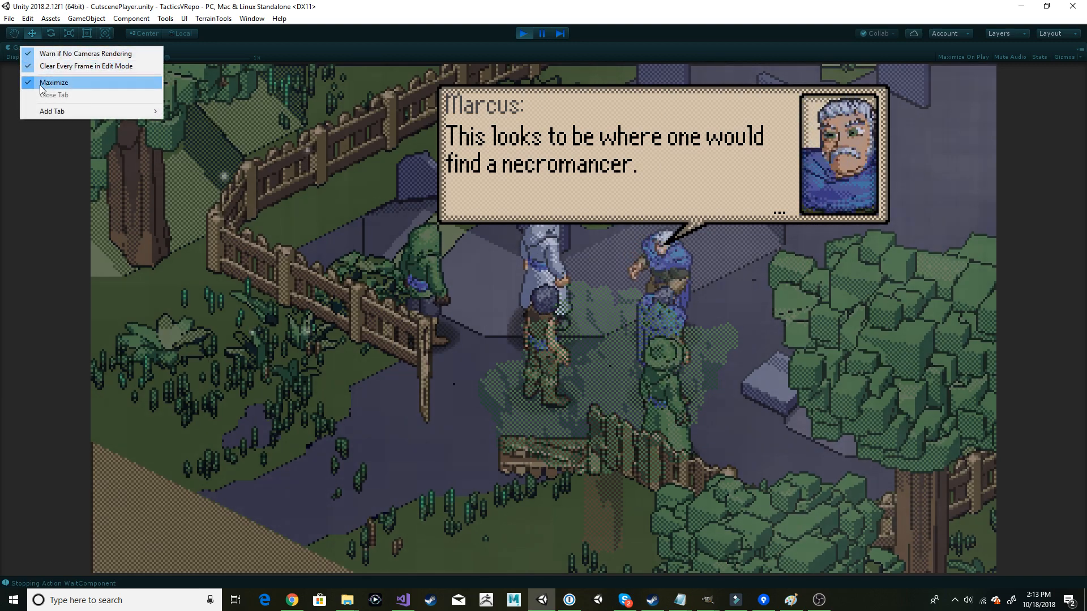
click(54, 83)
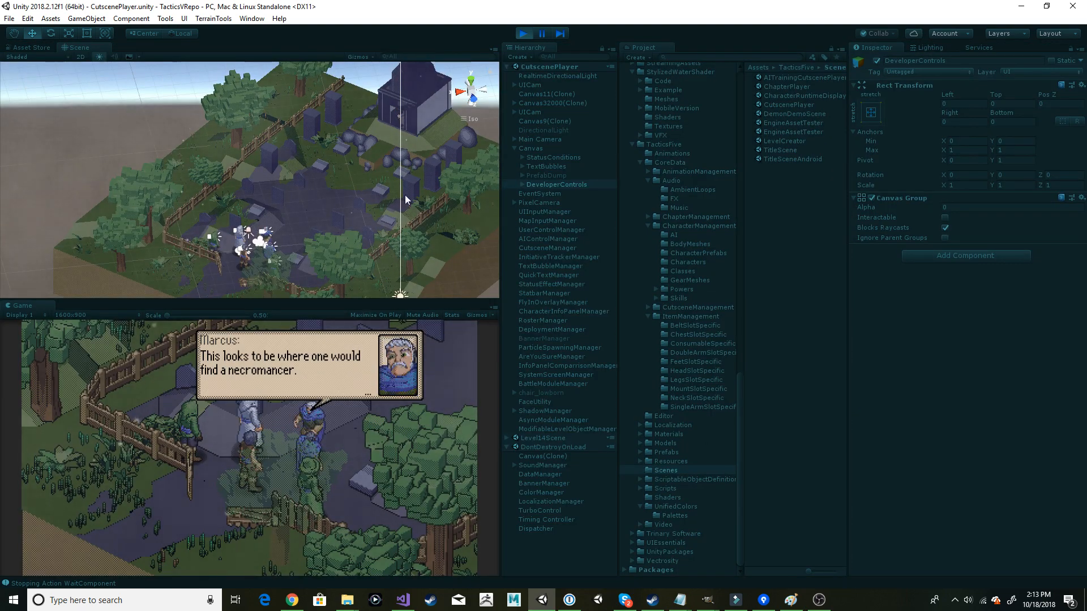
Step: Inspect the Defender's model up close in the Scene view and select its ShadowProjector object
scroll(291, 158, up, 10)
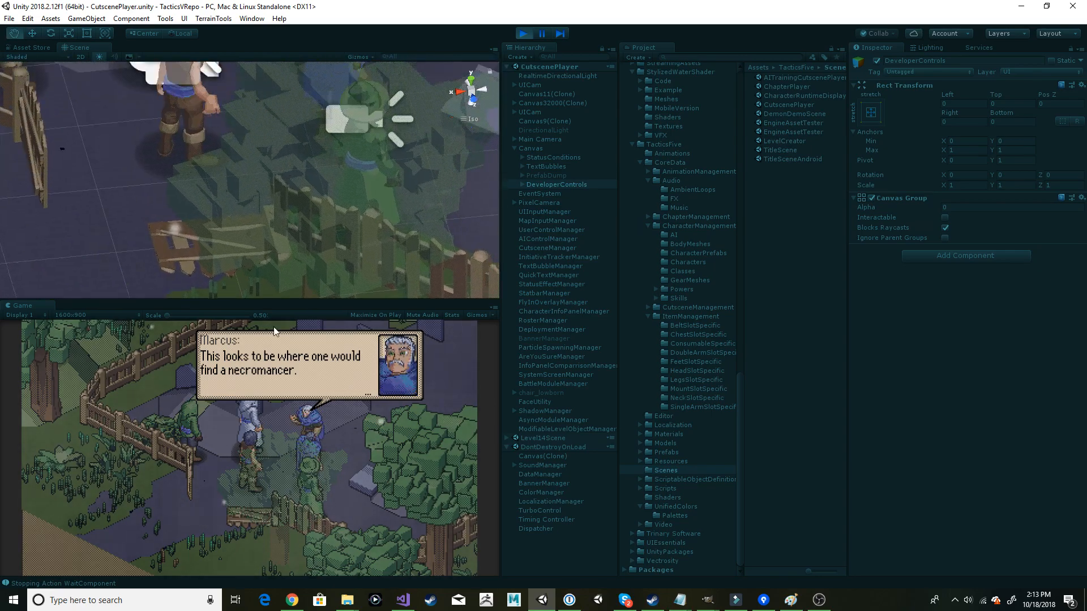
middle_drag(274, 303, 276, 317)
middle_drag(307, 190, 313, 308)
mouse_move(385, 187)
right_down()
mouse_move(346, 199)
mouse_move(399, 211)
mouse_move(369, 192)
right_up()
scroll(345, 145, up, 8)
middle_drag(344, 145, 319, 228)
scroll(298, 188, up, 5)
mouse_move(272, 234)
right_down()
mouse_move(295, 225)
mouse_move(267, 237)
right_up()
click(336, 131)
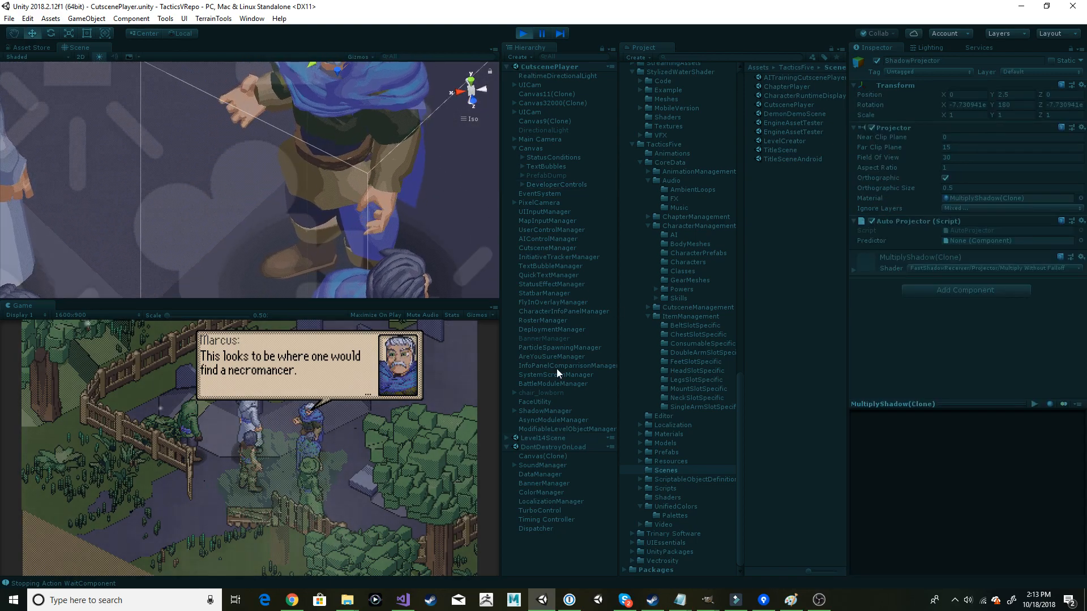
Step: Inspect the Defender's cape mesh and the UICam portrait camera beside his model in the Scene view
click(351, 89)
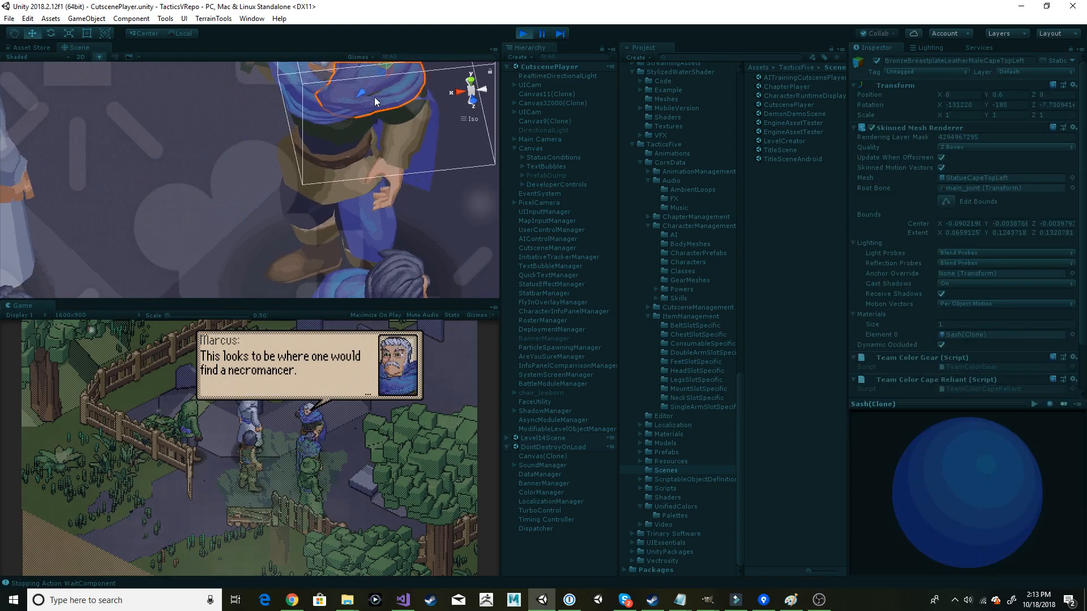
click(379, 175)
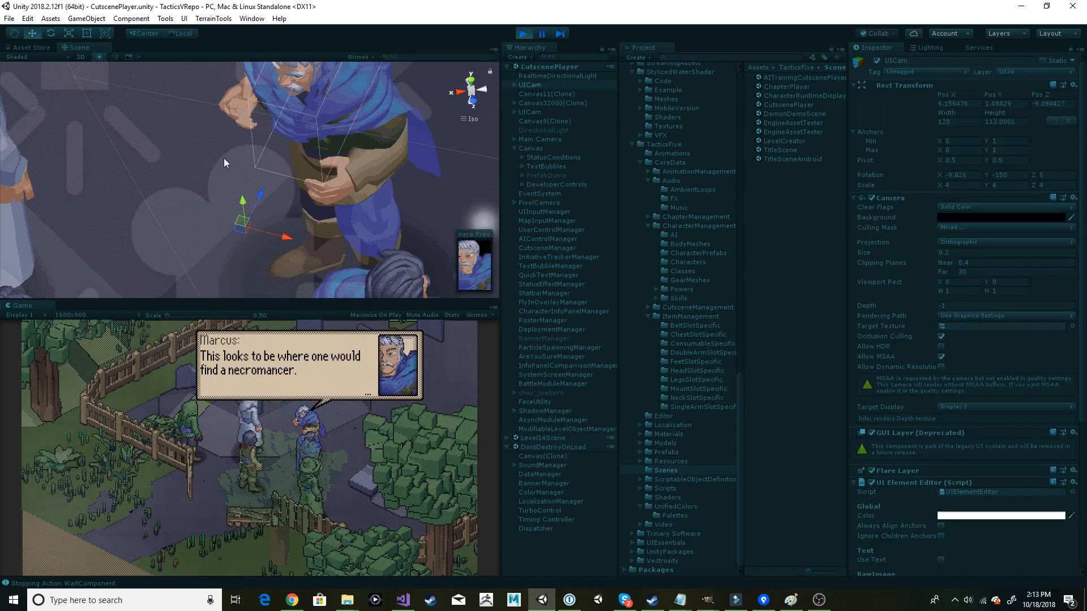
mouse_move(223, 158)
right_down()
mouse_move(368, 219)
mouse_move(215, 168)
right_up()
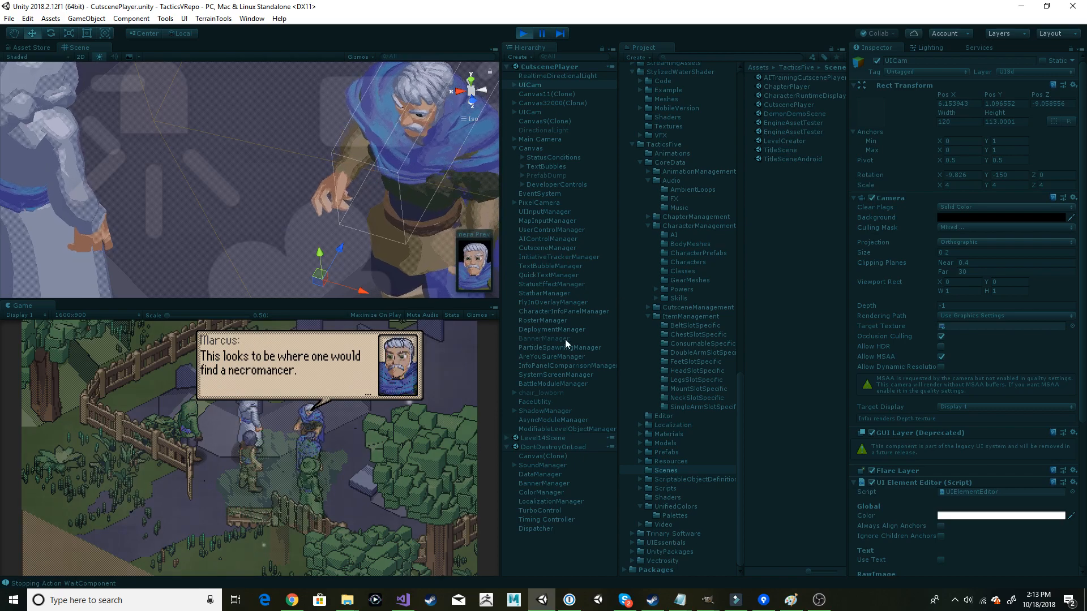
Step: Expand Level14Scene in the hierarchy and inspect the Healer's BaseCharacterController up close in the Scene view
click(507, 438)
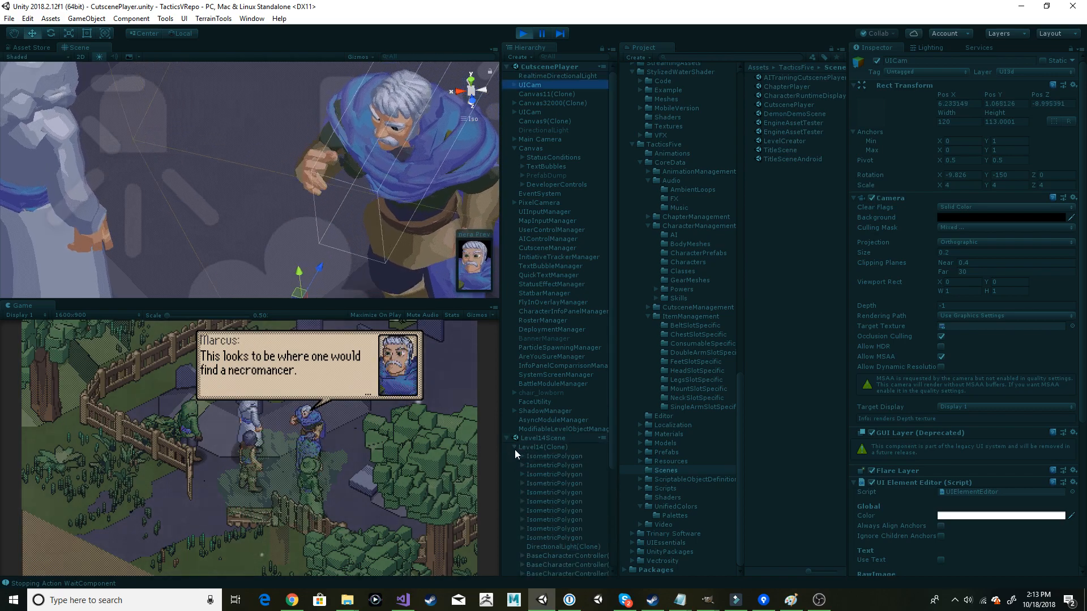
scroll(515, 448, down, 5)
double_click(542, 446)
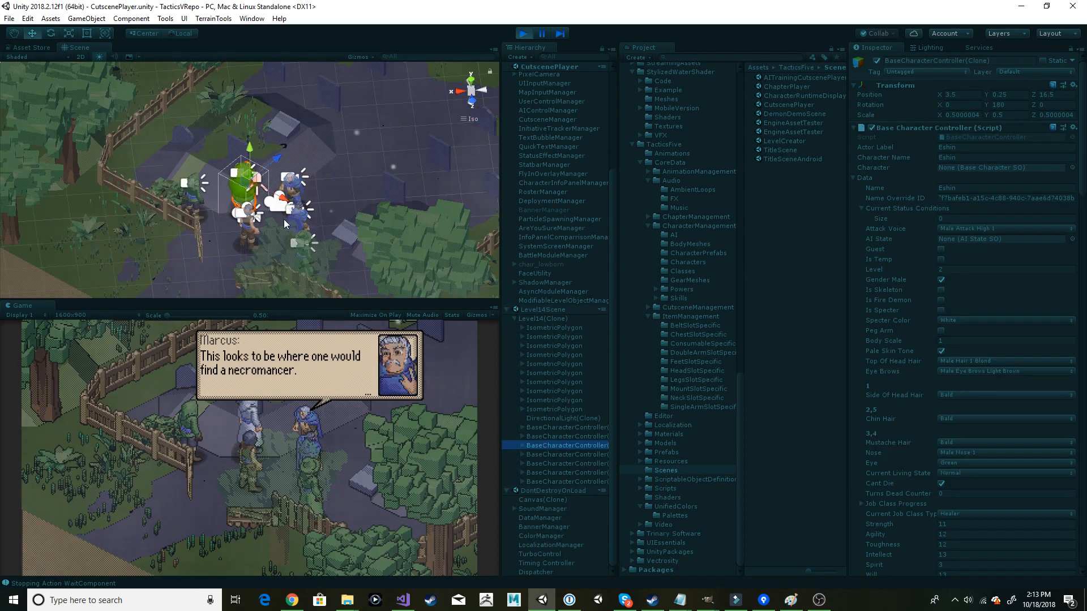
scroll(284, 219, up, 12)
right_drag(262, 216, 1074, 235)
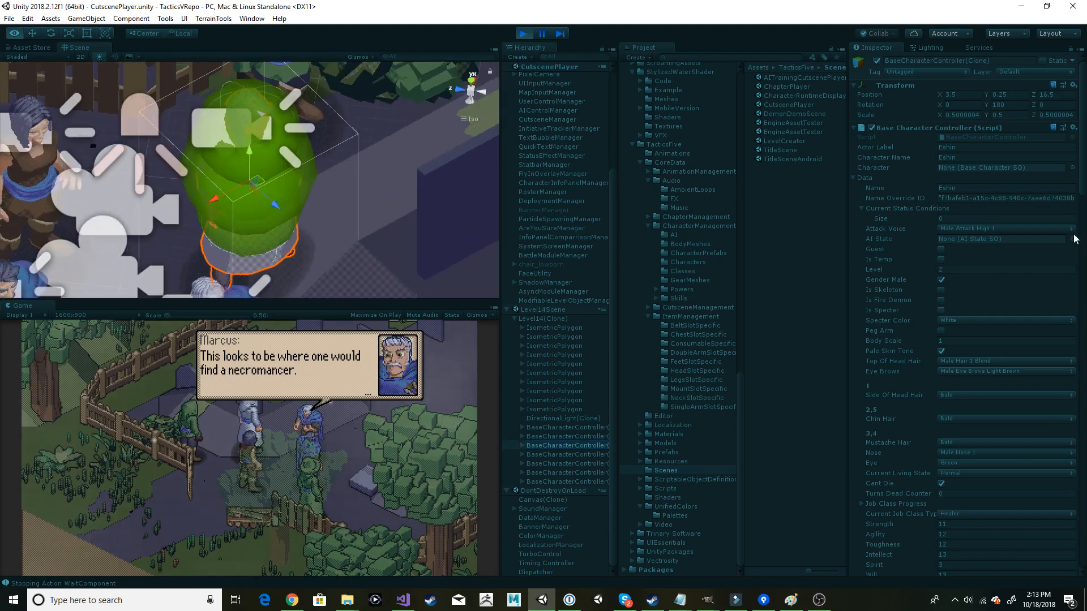
click(593, 238)
right_drag(383, 230, 433, 184)
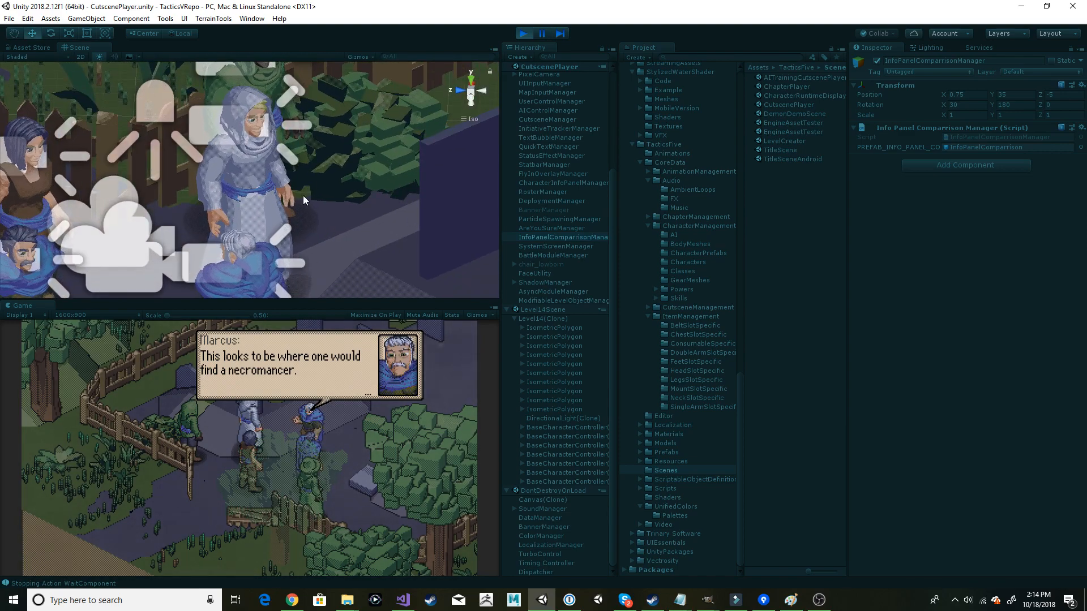
Step: Focus the Scene view on the RealtimeDirectionalLight object and look over the graveyard level from above
scroll(554, 164, up, 5)
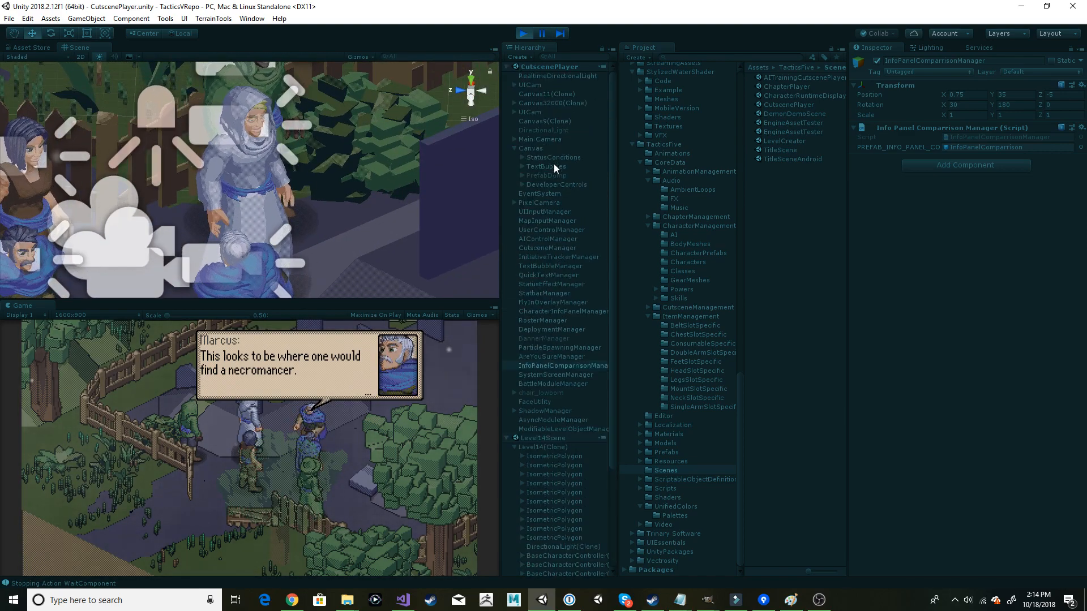
click(559, 76)
key(f)
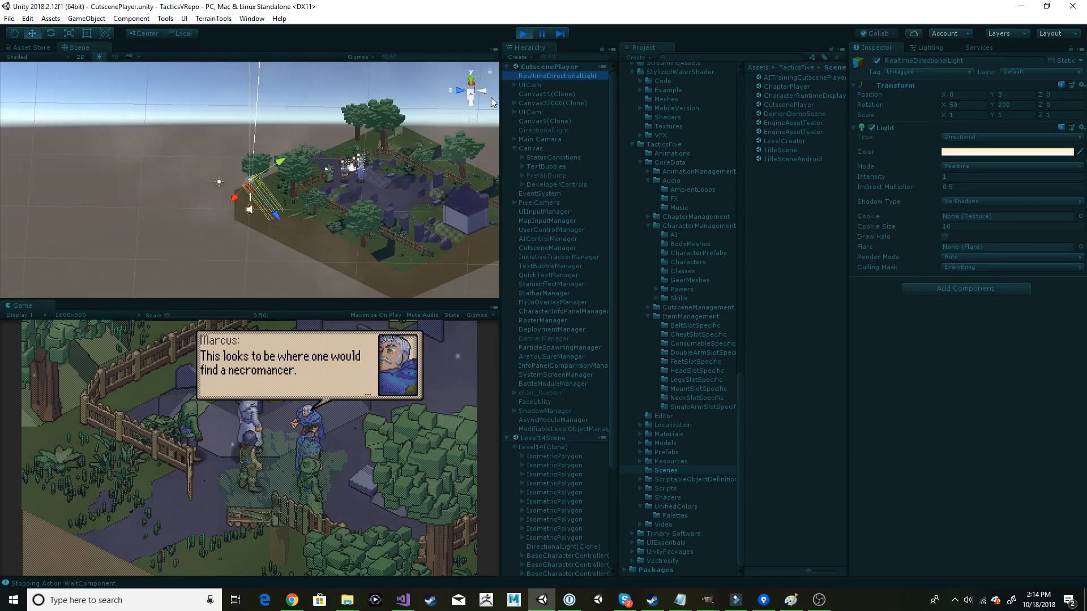
alt+drag(310, 191, 444, 262)
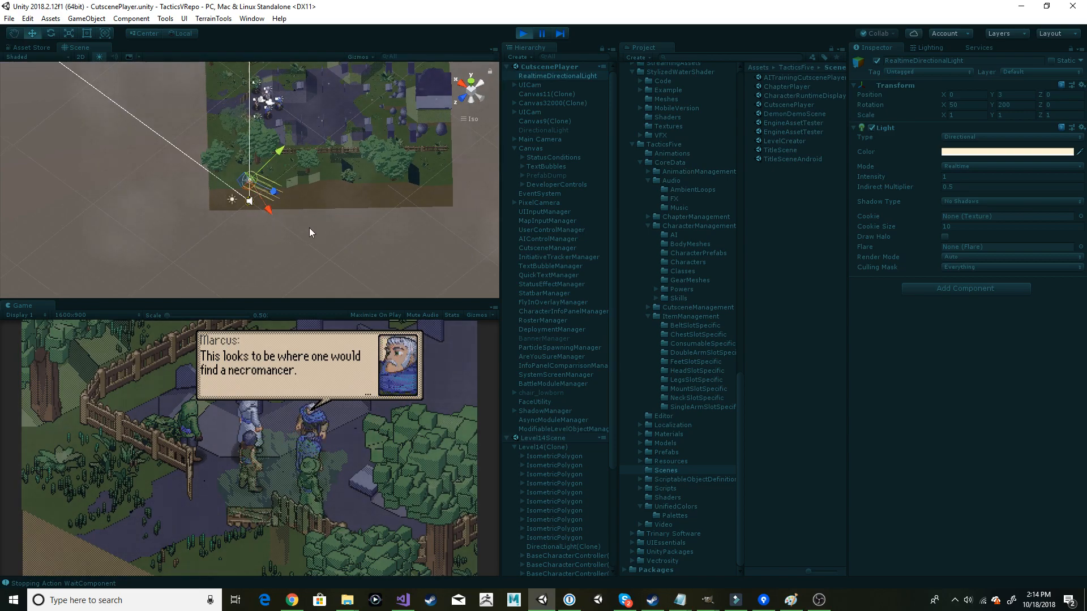
Step: Focus the Scene view on the Defender's BaseCharacterController and examine his model from several angles
drag(614, 333, 614, 401)
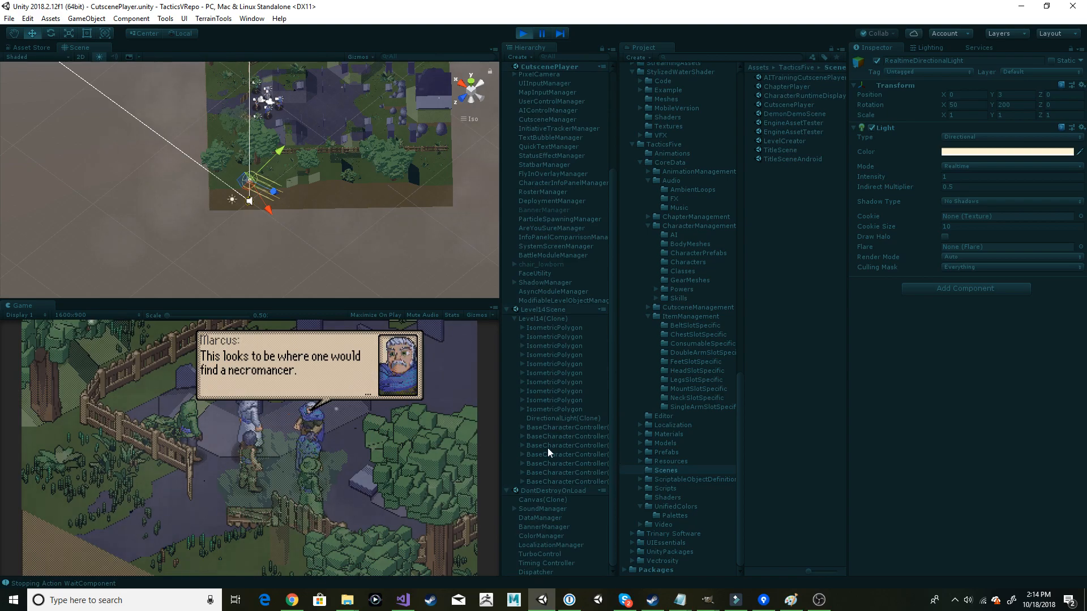
double_click(568, 426)
scroll(260, 221, up, 5)
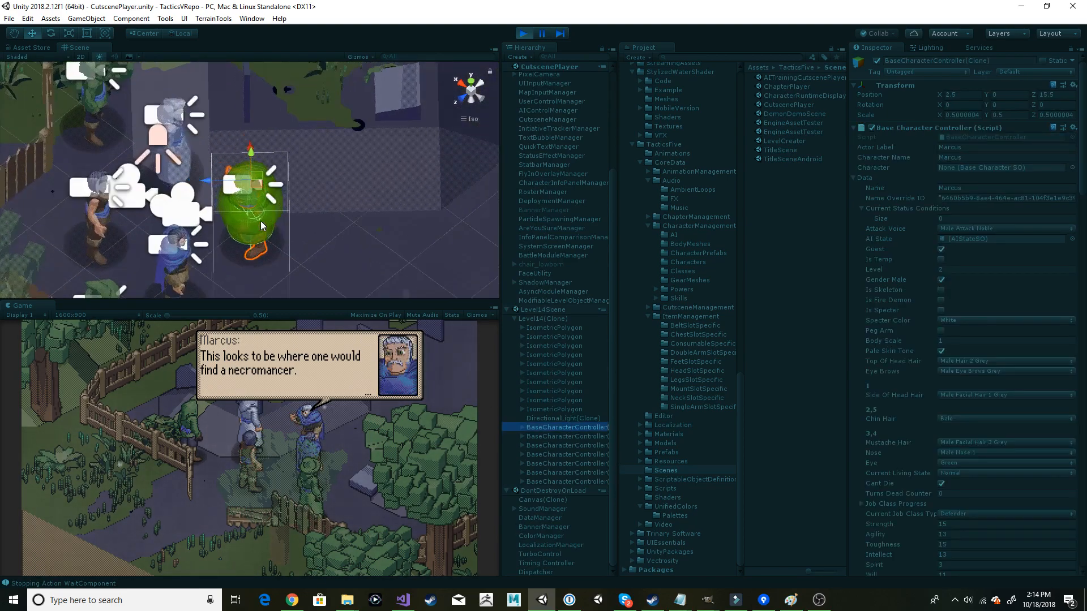
click(528, 220)
alt+drag(255, 192, 485, 160)
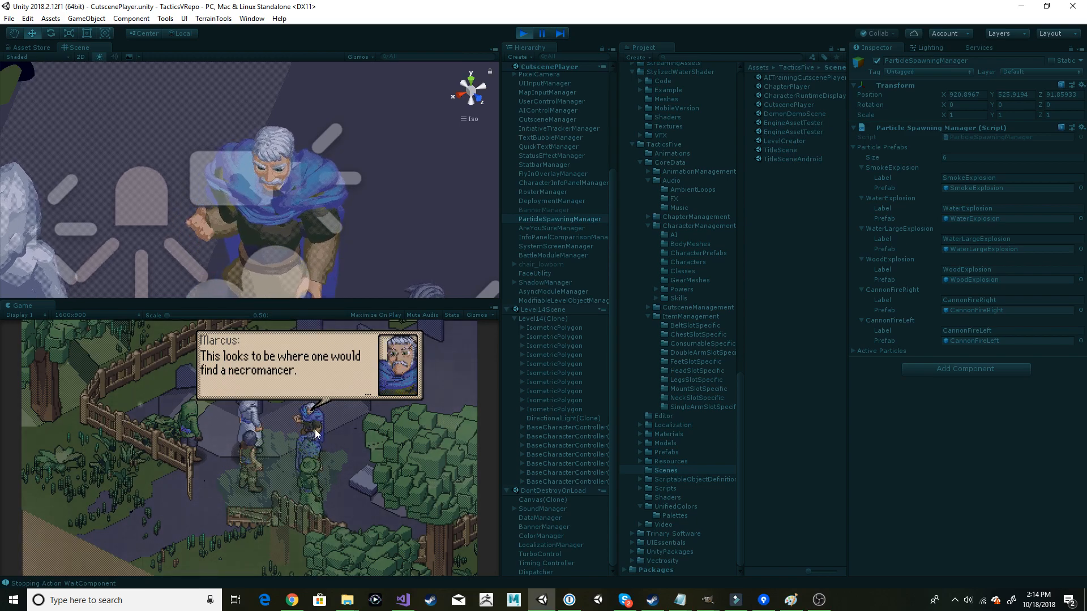
alt+drag(157, 158, 90, 223)
Step: View the whole group of characters in the Scene view and advance the cutscene past the necromancer line
scroll(197, 203, down, 10)
scroll(204, 196, down, 10)
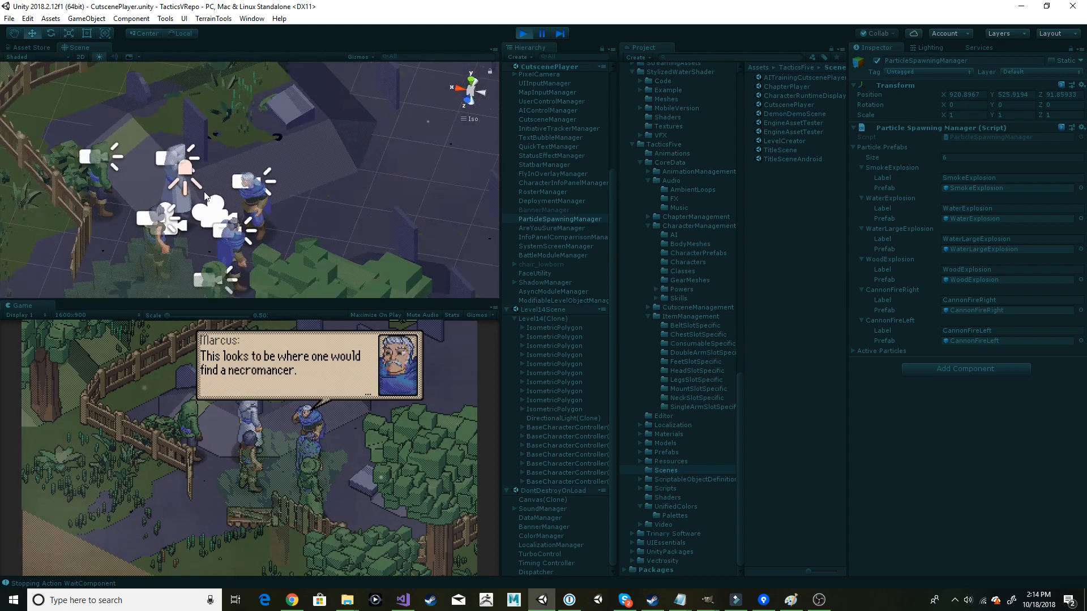
click(225, 205)
key(f)
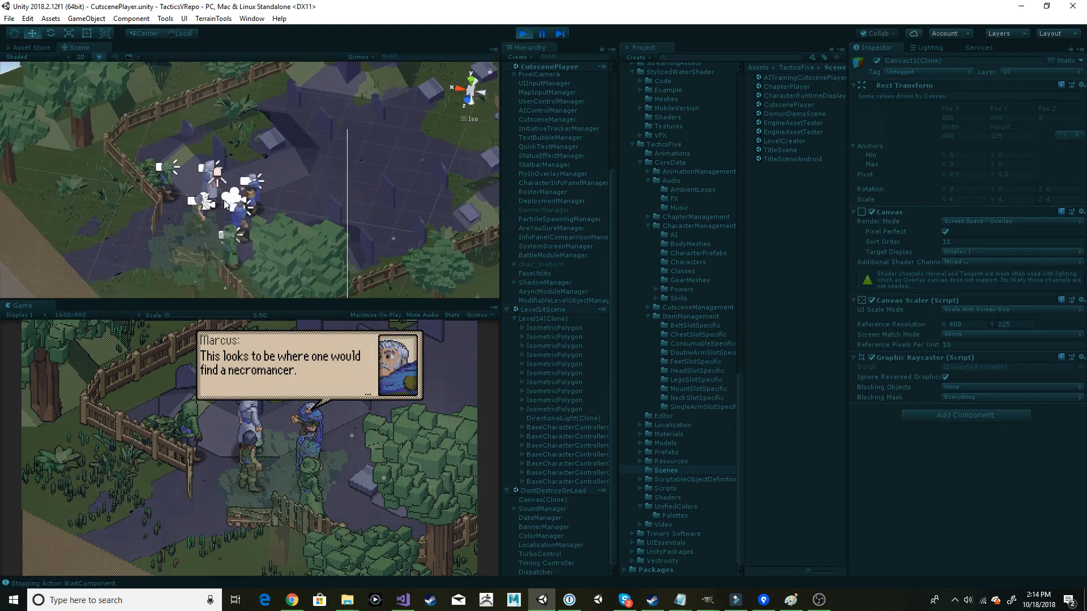
click(315, 379)
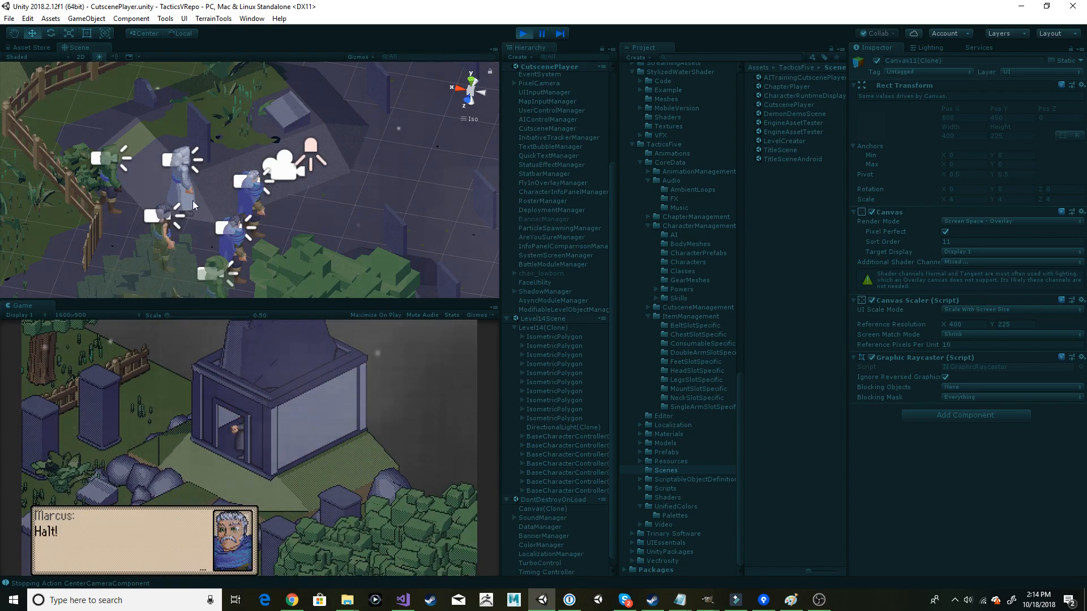
Step: Examine the shading on the Defender's cape and hair up close from behind in the Scene view
scroll(256, 199, up, 3)
scroll(256, 200, up, 10)
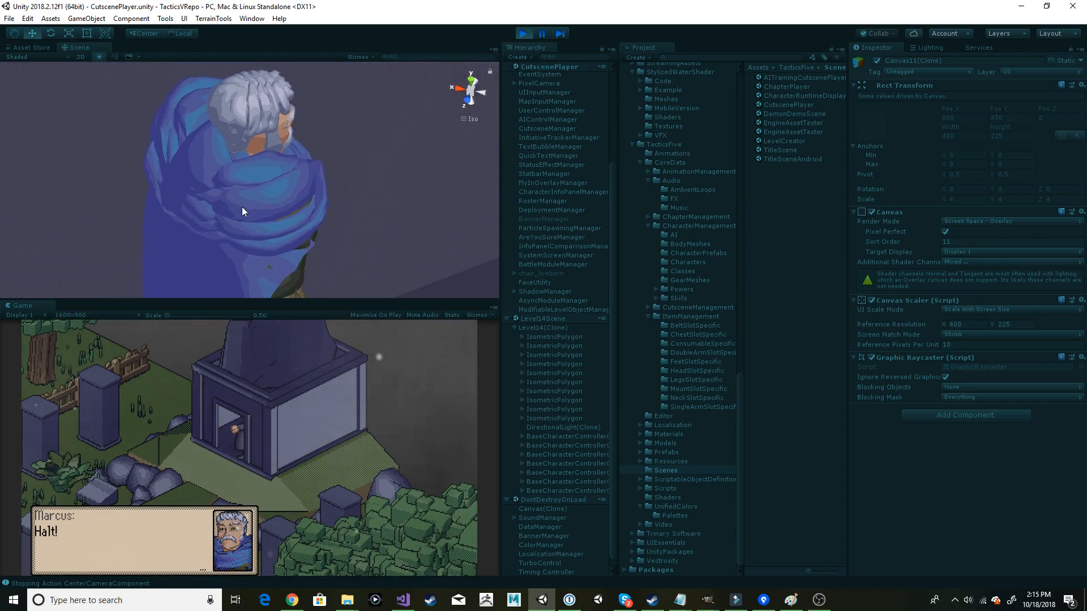
middle_drag(210, 251, 213, 288)
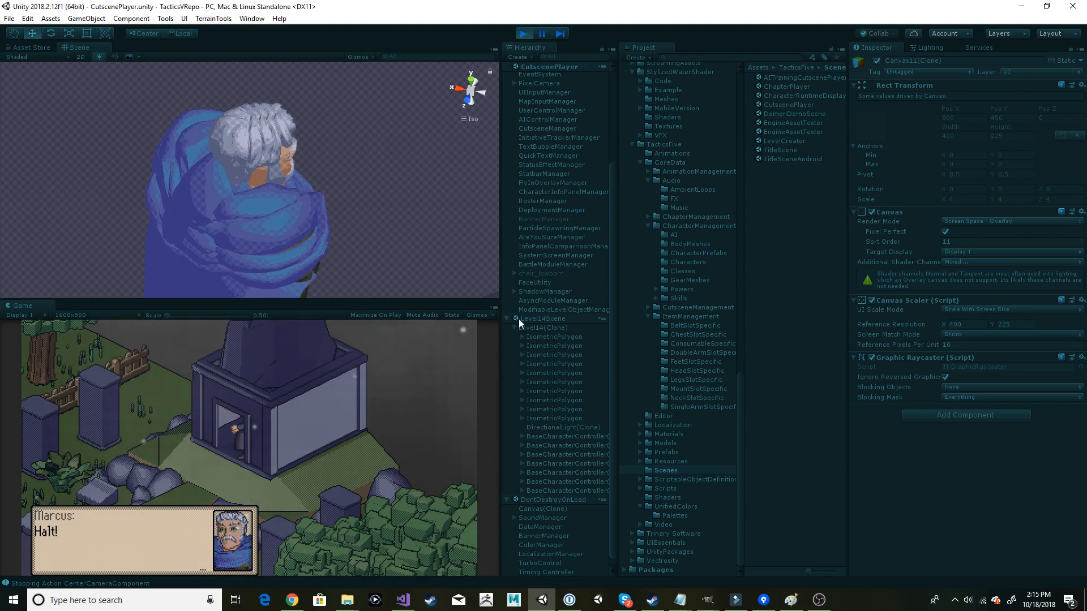
scroll(525, 196, up, 5)
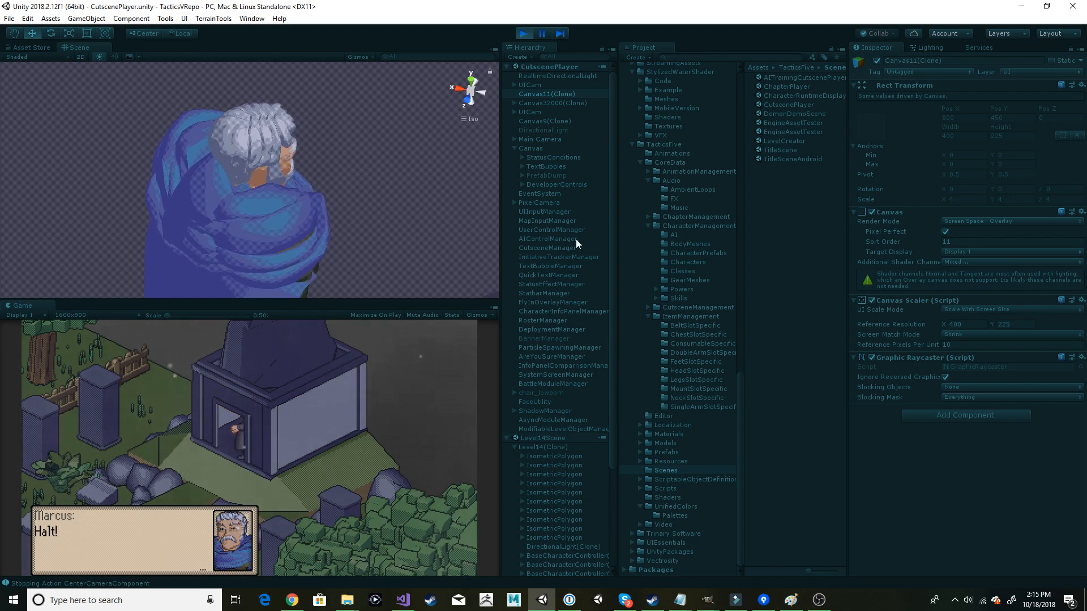
click(613, 171)
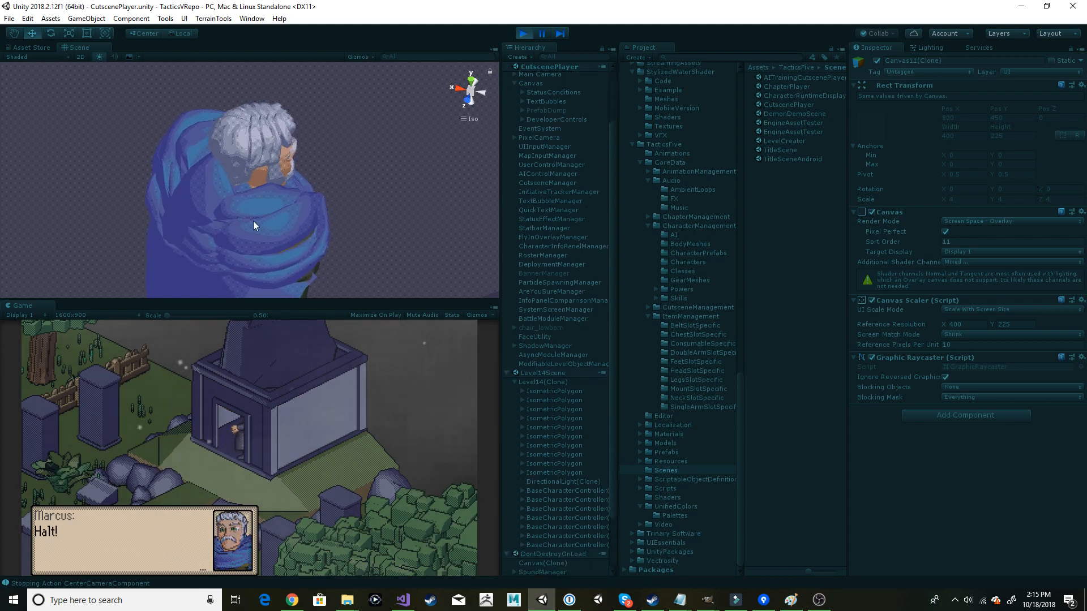
Step: Select the upper cape mesh on the Defender and show its Sash material's shader properties
click(265, 212)
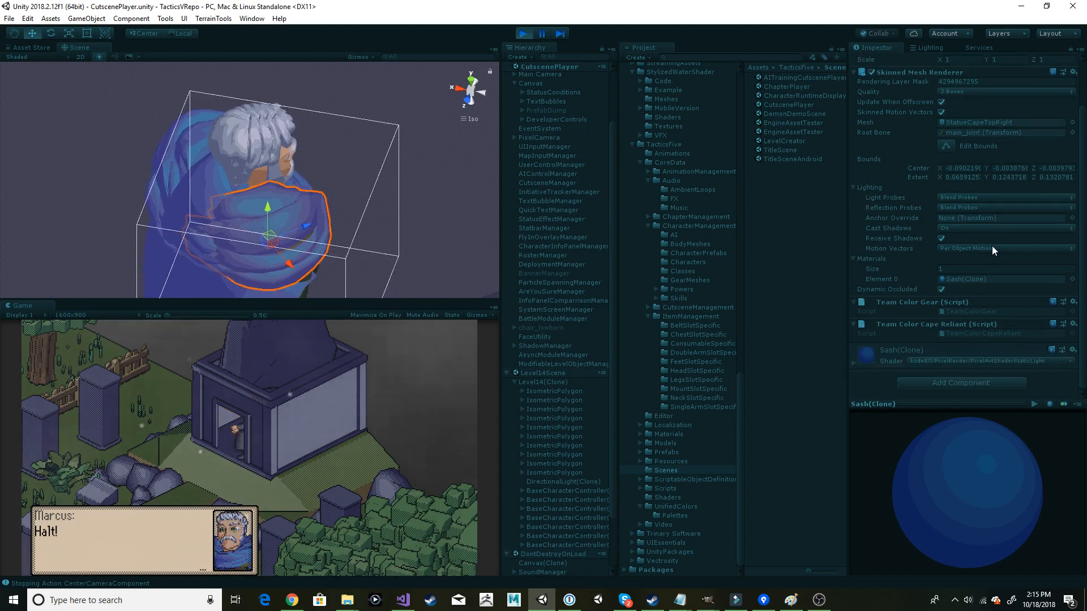
scroll(980, 260, down, 3)
scroll(981, 261, down, 8)
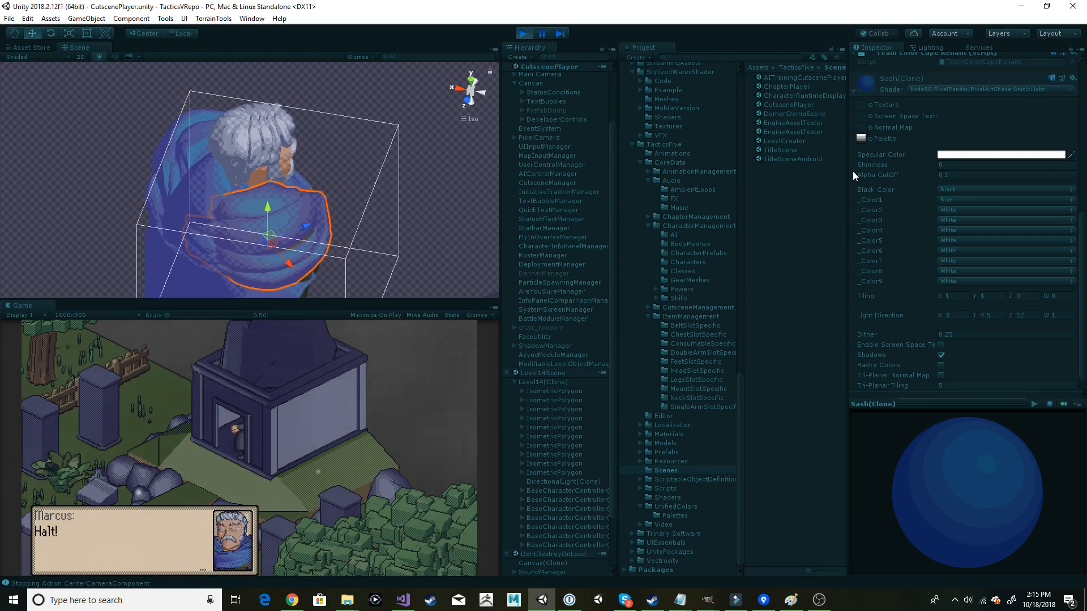
Step: Try Red as _Color1 of the cape's Sash material, restore Blue, and view the Defender from the front
click(950, 200)
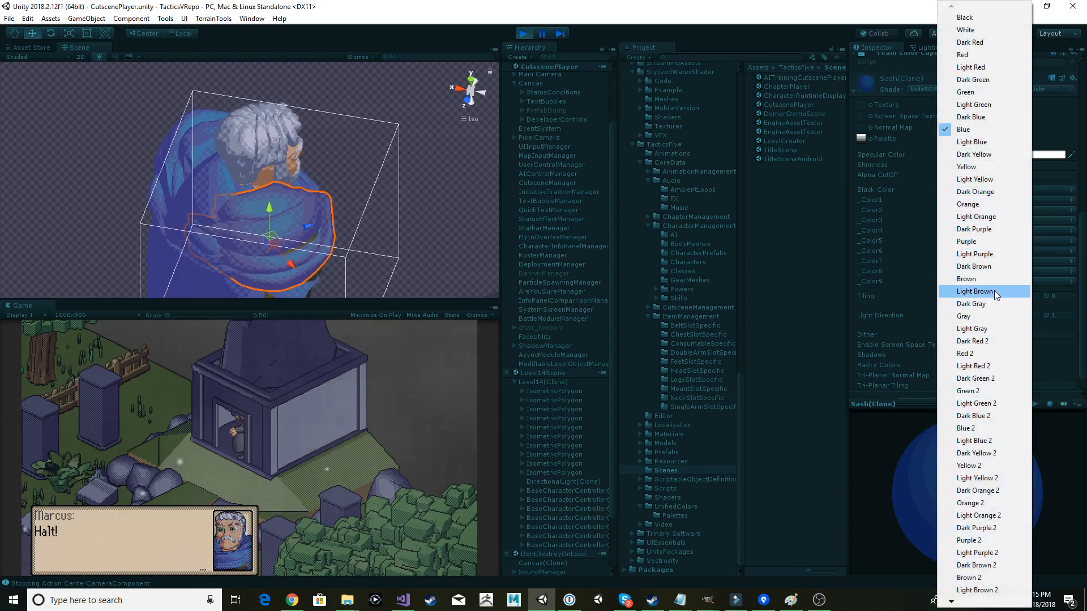
click(887, 43)
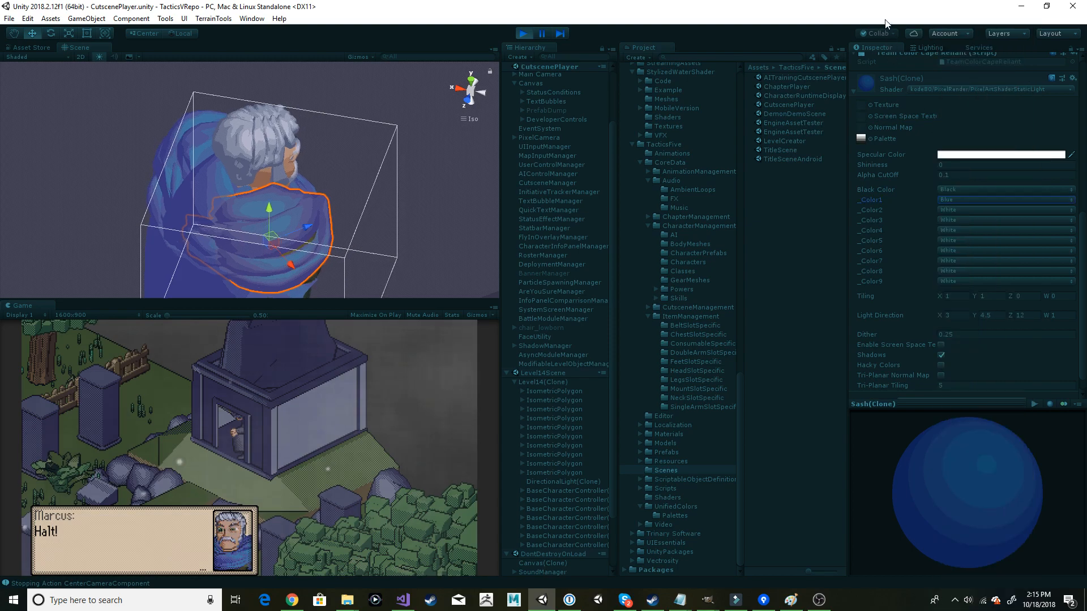
click(942, 200)
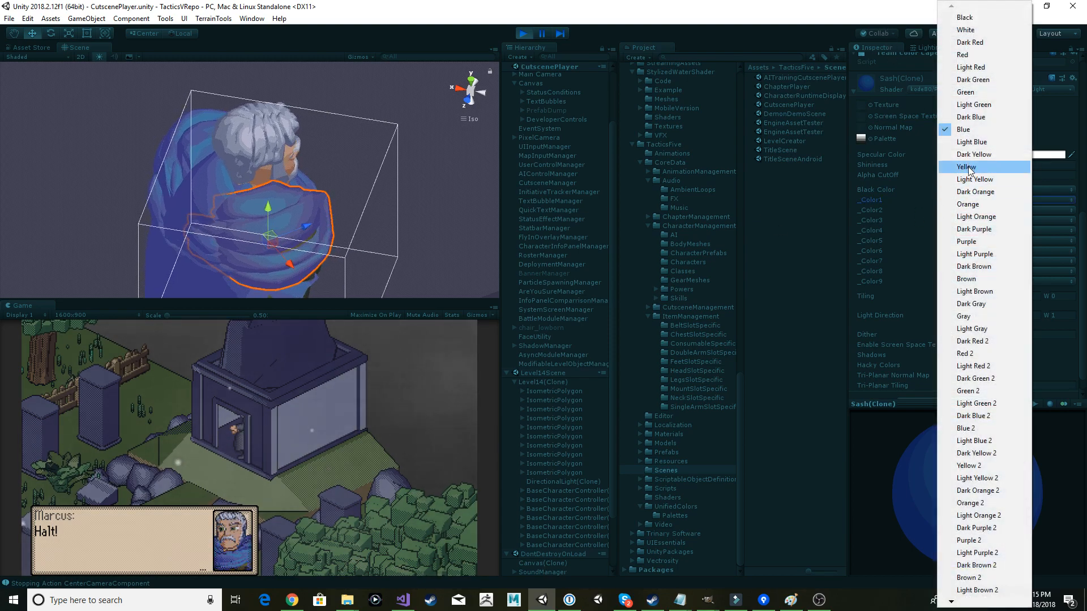
click(978, 59)
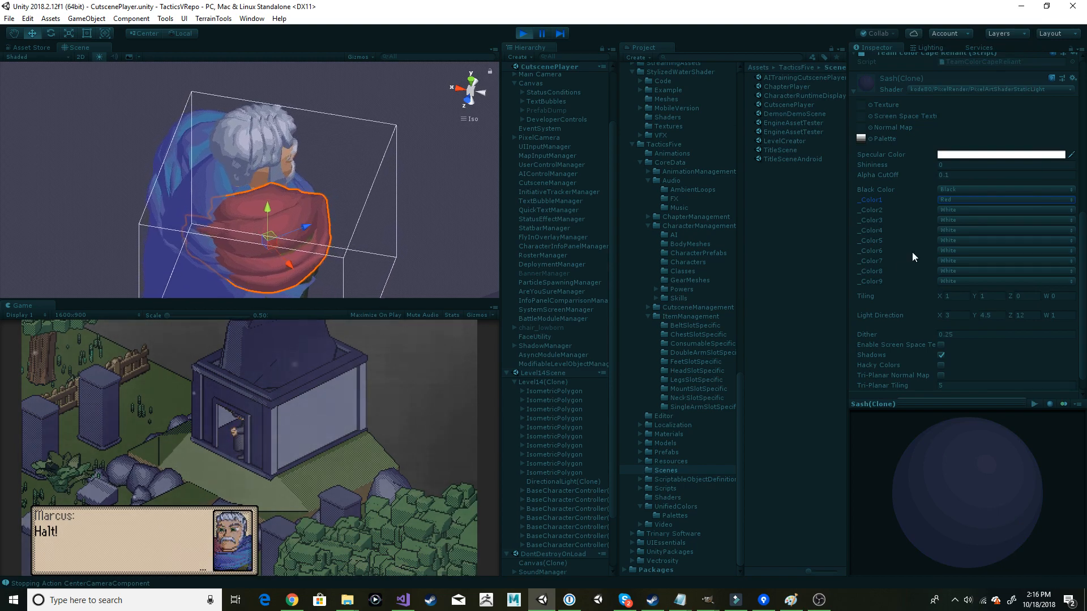
click(970, 199)
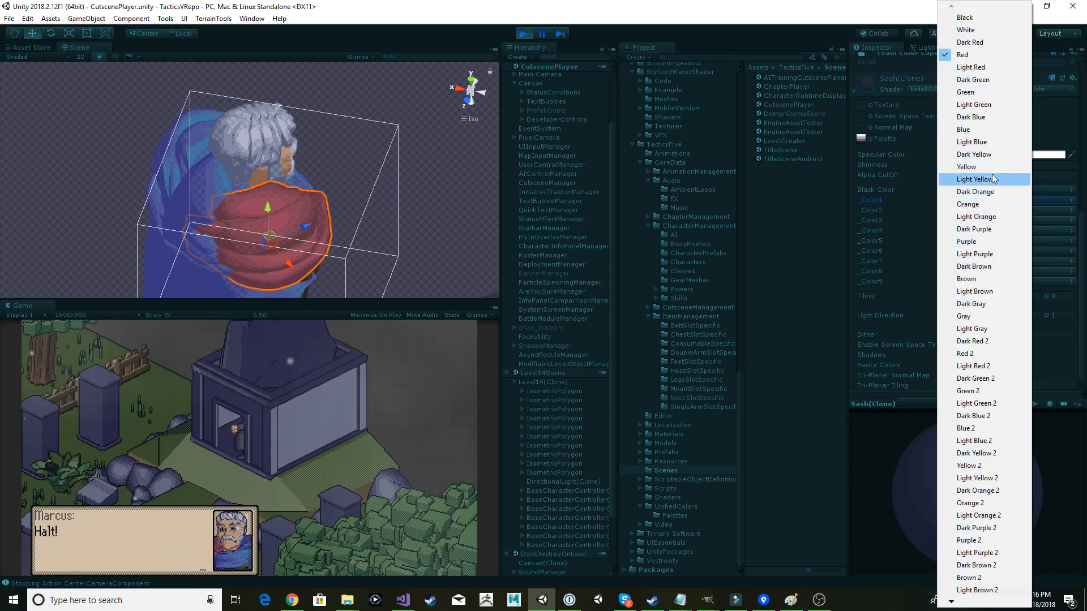
click(989, 129)
alt+drag(336, 195, 154, 109)
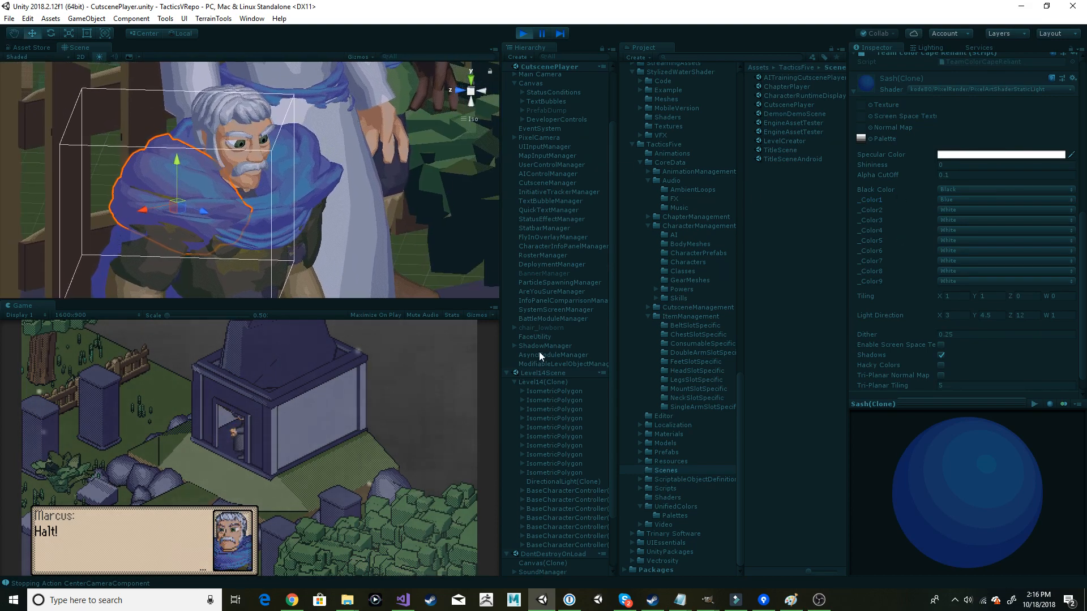
Step: Select the ColorManager object and review its list of master colors and shading entries
scroll(567, 261, down, 5)
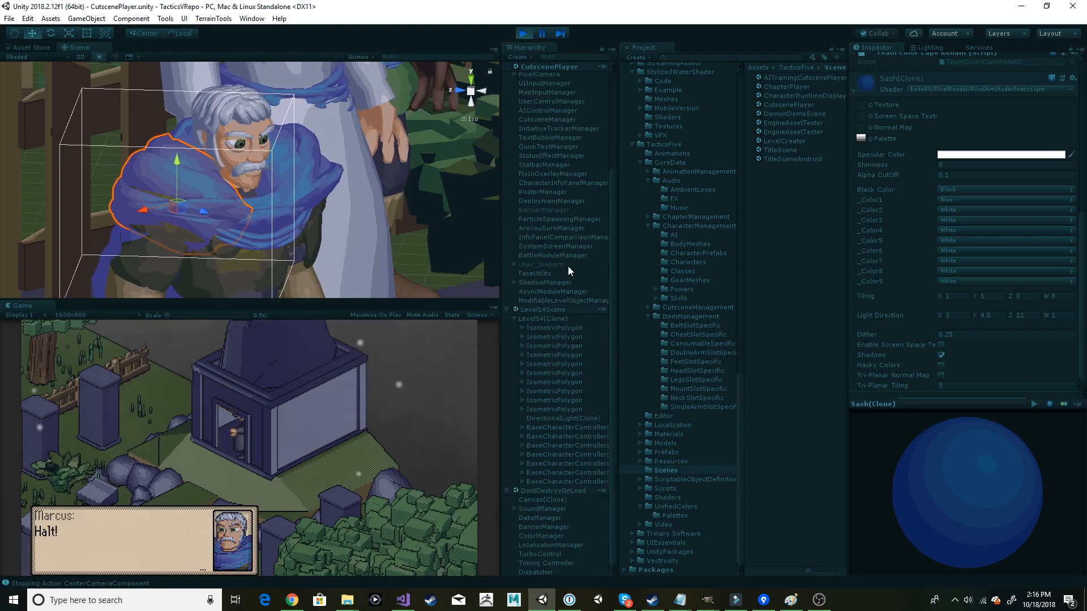
click(530, 536)
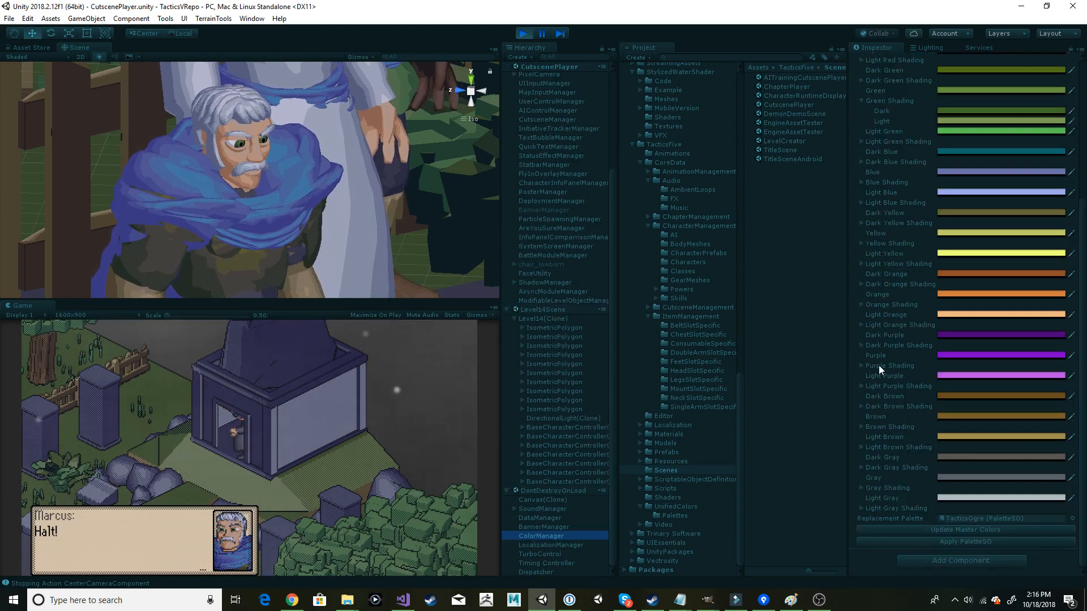
scroll(956, 355, up, 5)
scroll(959, 320, down, 6)
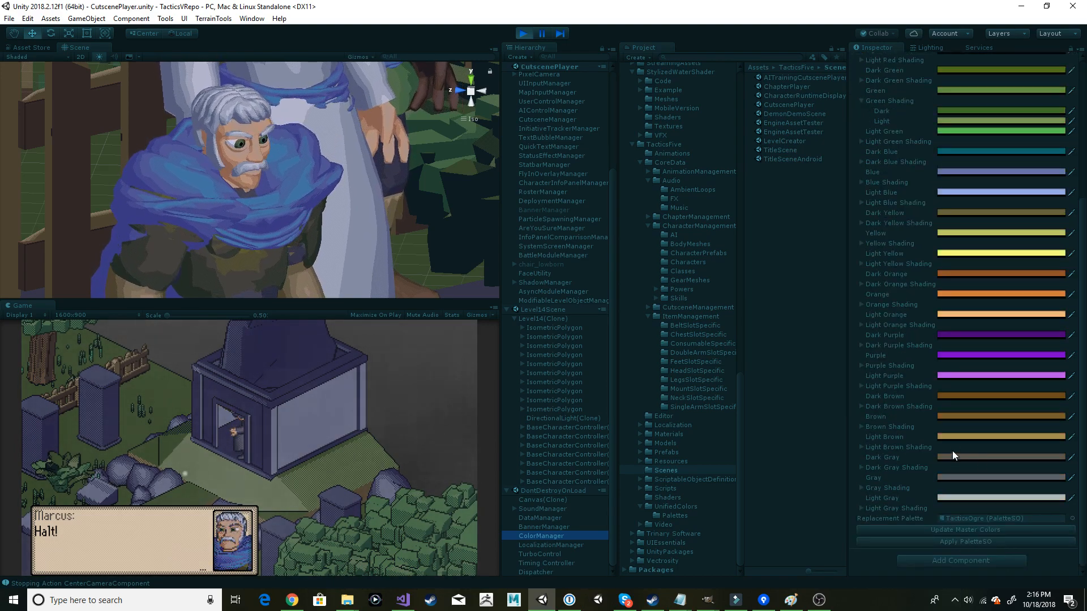
scroll(951, 454, up, 6)
scroll(894, 329, down, 6)
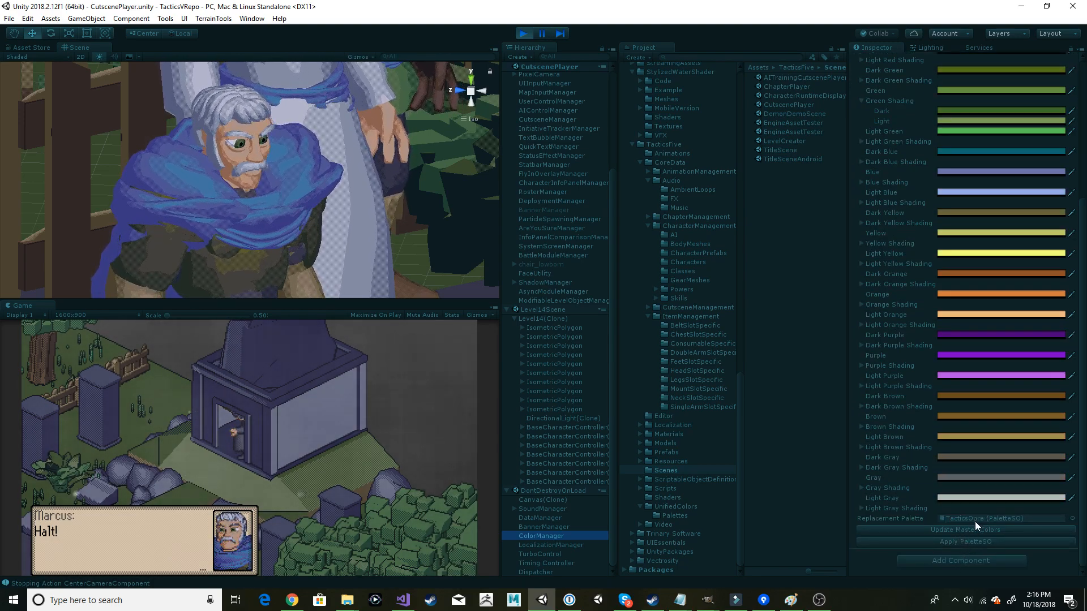
Step: Update the master colors with TacticsOgre as the replacement palette and locate that palette asset in the project
click(957, 531)
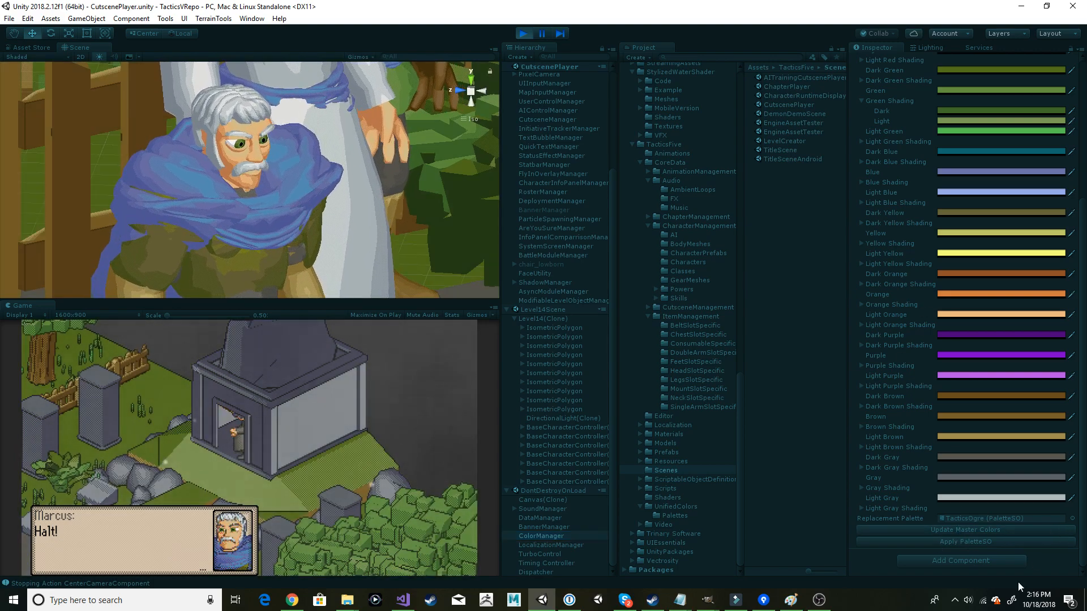
middle_drag(268, 221, 300, 286)
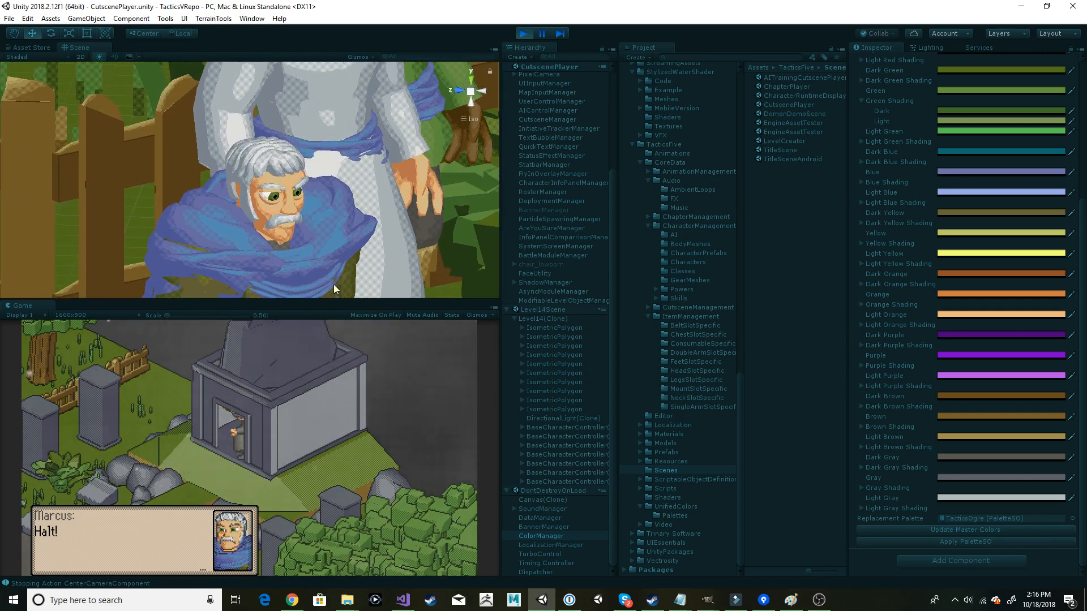
click(963, 521)
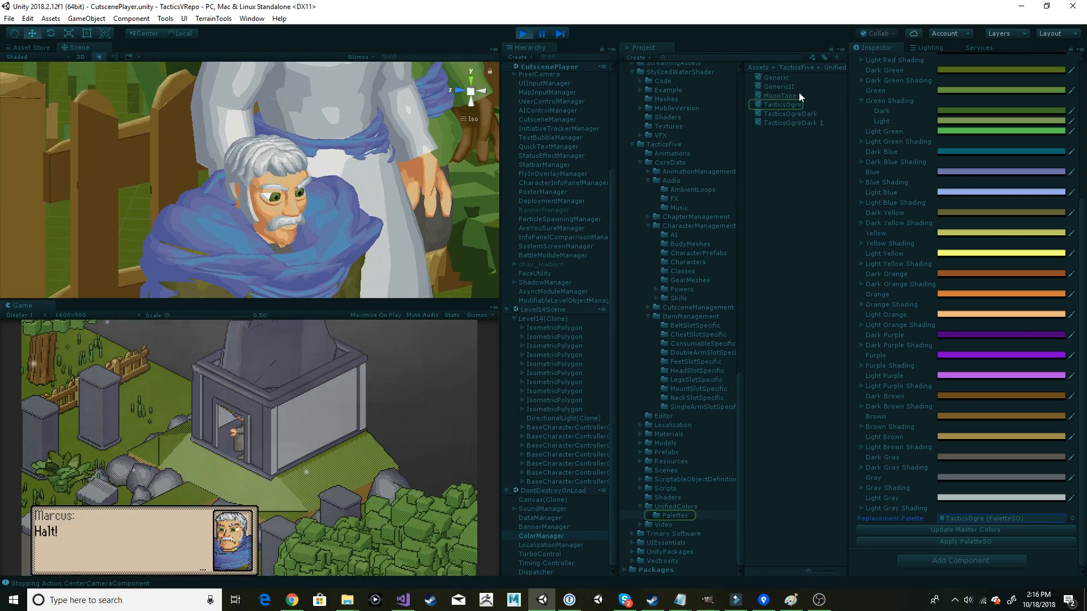
Step: Compare the colors and shading entries of the TacticsOgre and TacticsOgreDark palette assets
click(782, 104)
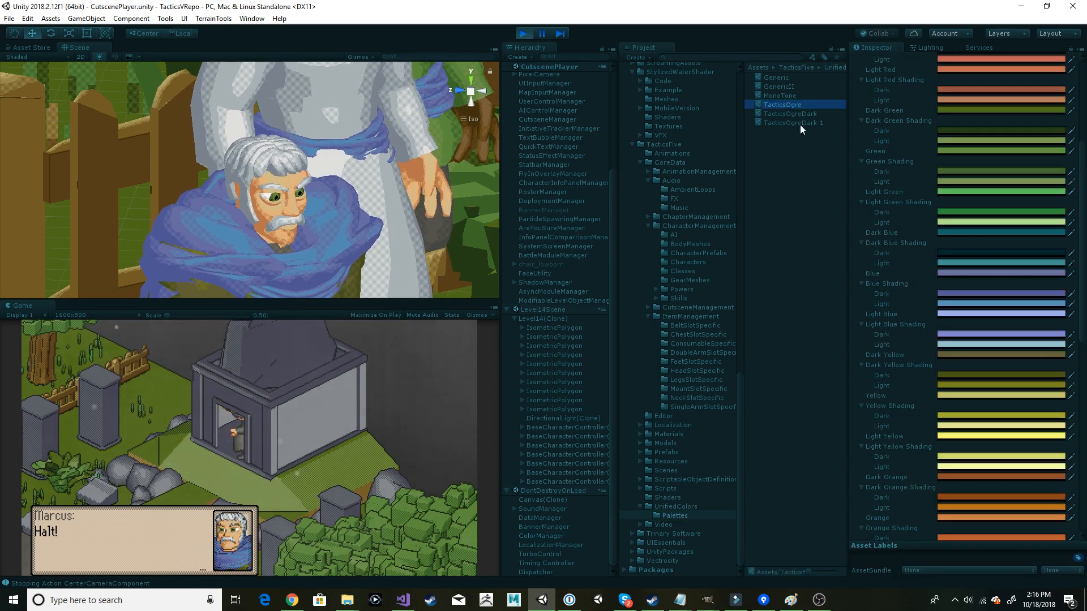
scroll(950, 373, up, 6)
scroll(942, 376, down, 10)
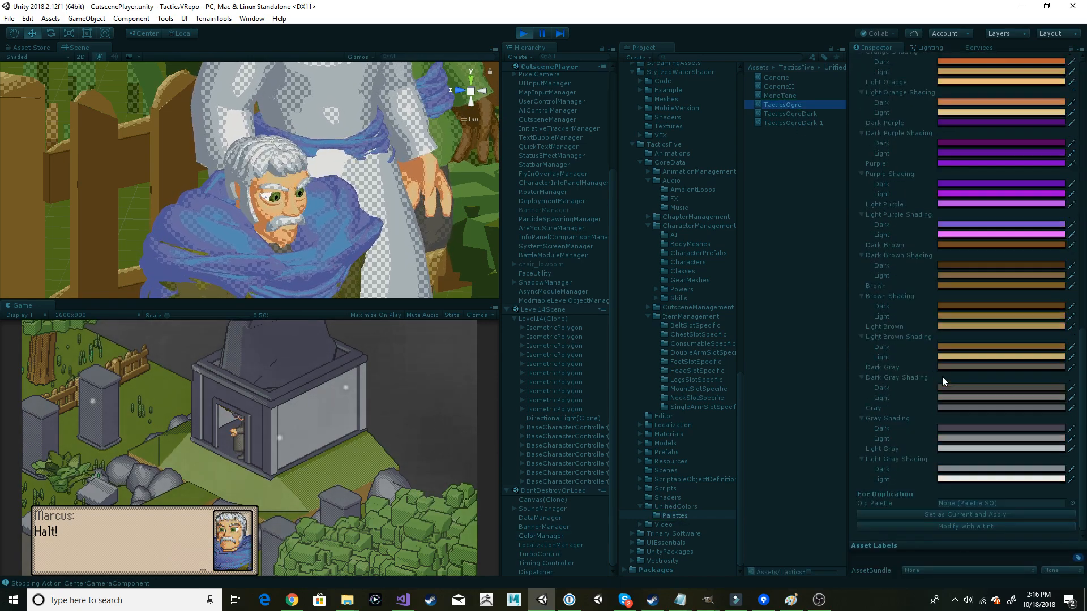
click(797, 114)
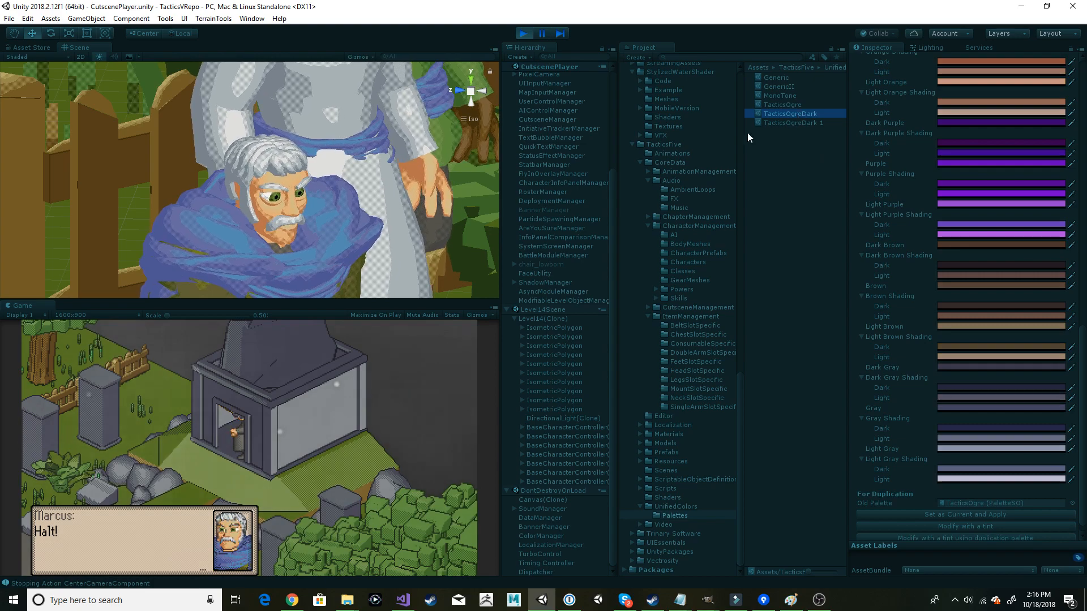
Step: Assign TacticsOgreDark as the ColorManager's replacement palette, apply it, and update the master colors
click(318, 236)
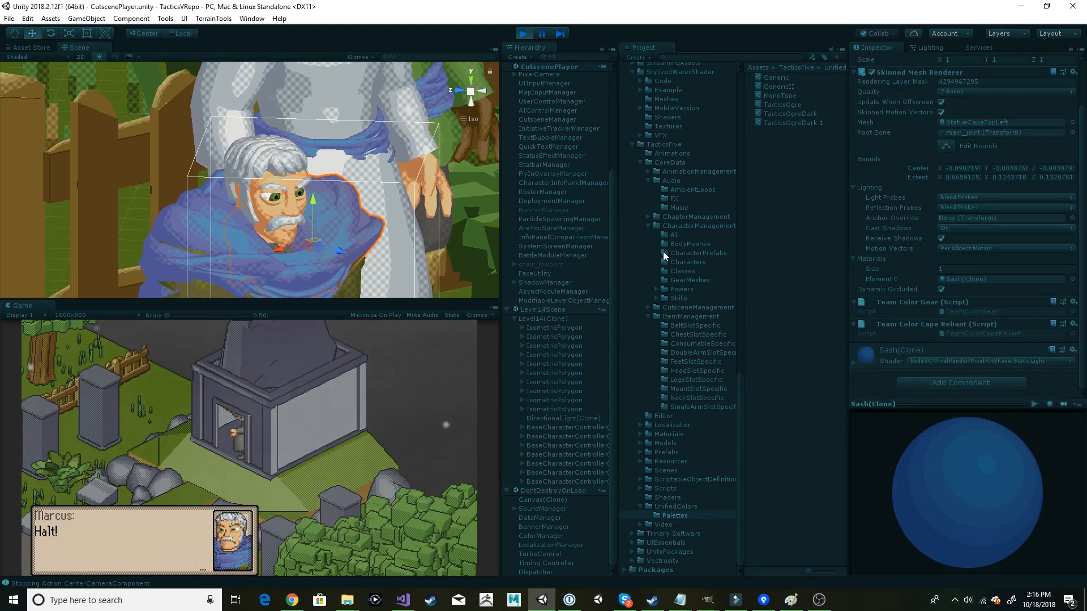
click(542, 536)
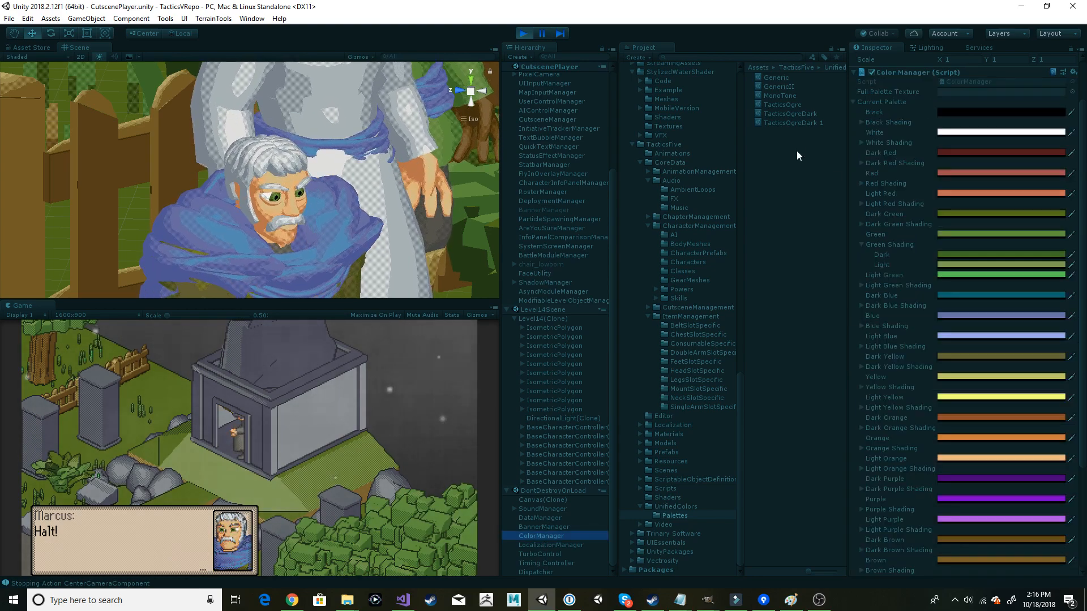
drag(804, 115, 1009, 518)
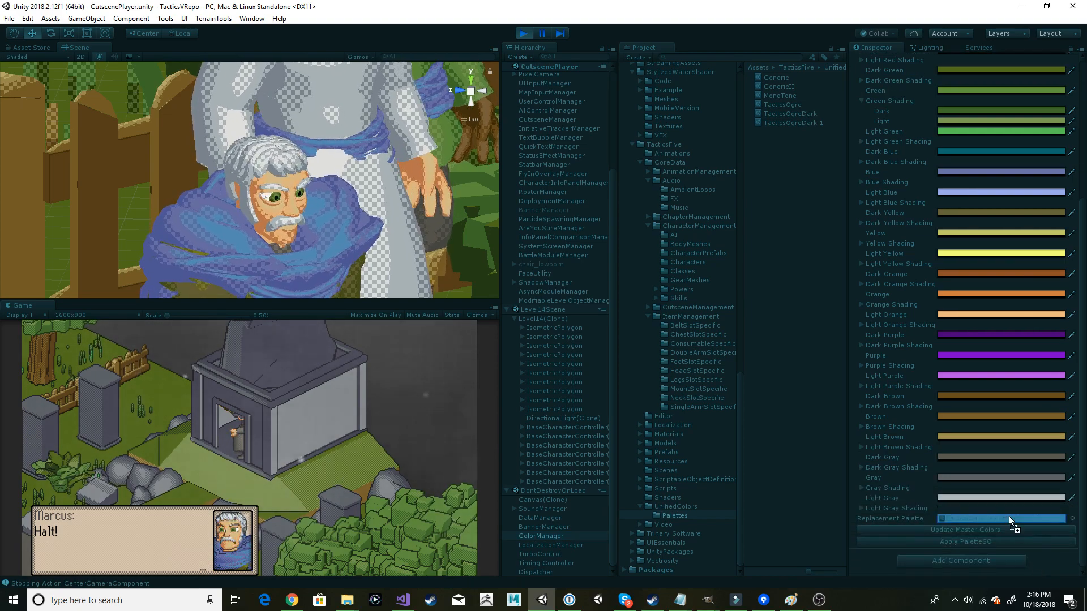
click(970, 542)
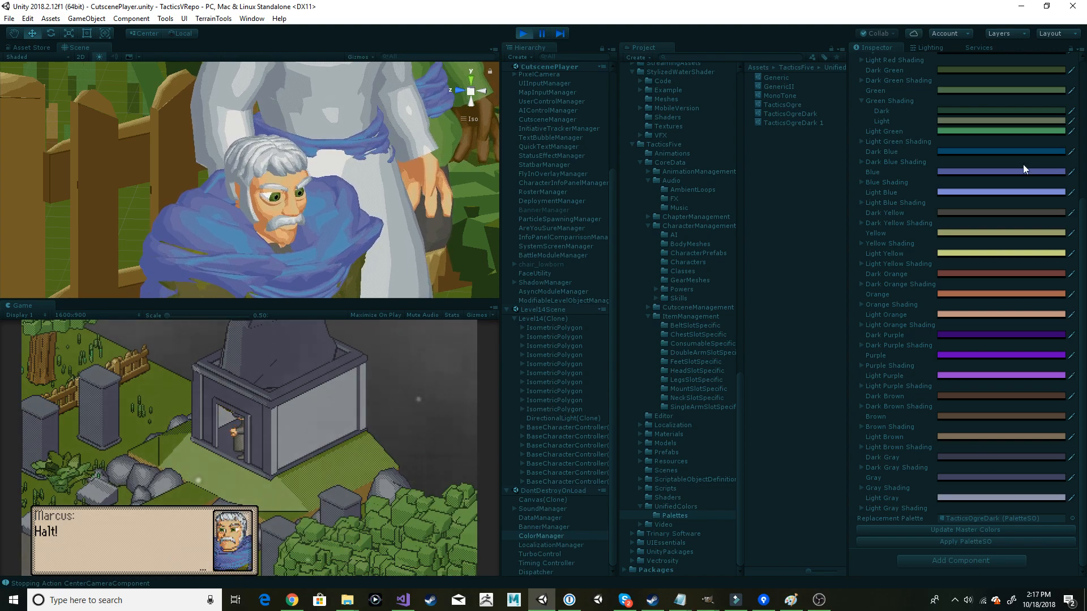
click(988, 529)
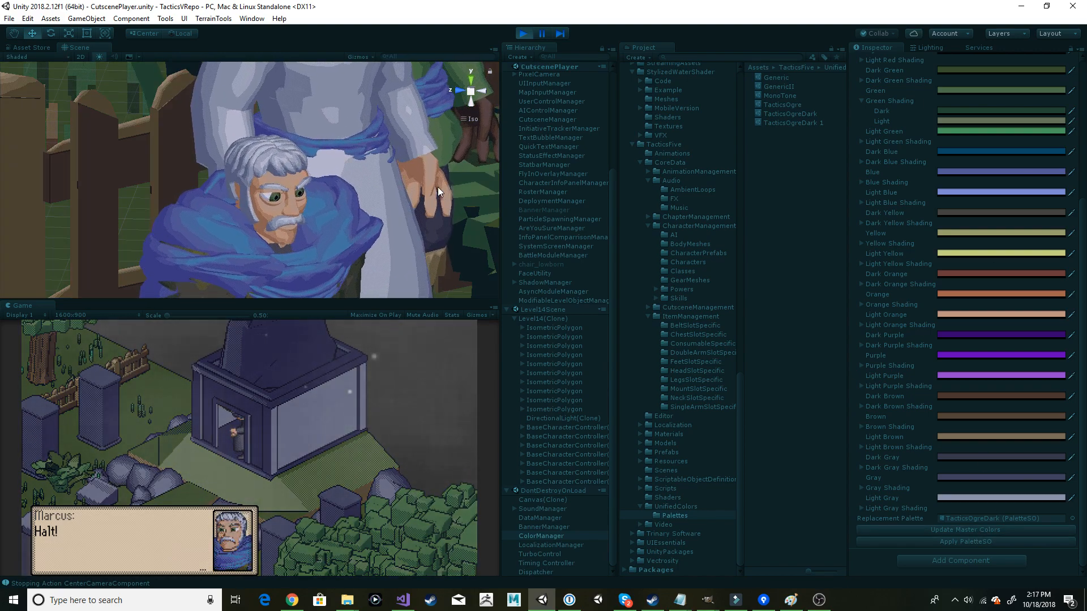
Step: Examine the recolored character's face up close, then the surrounding characters and graveyard level under the dark palette
alt+drag(303, 258, 292, 239)
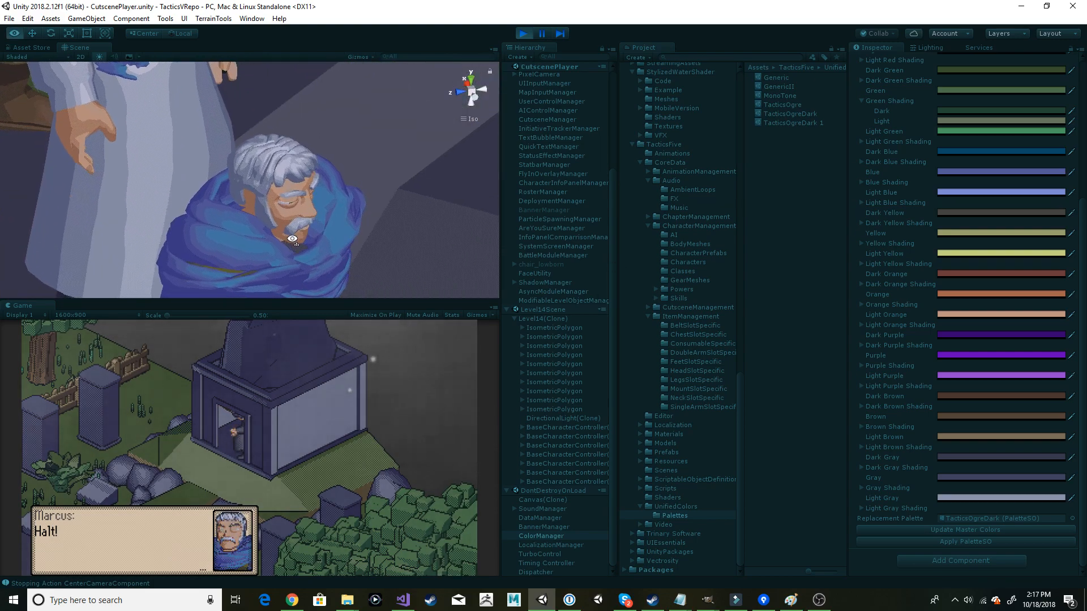
scroll(317, 209, up, 5)
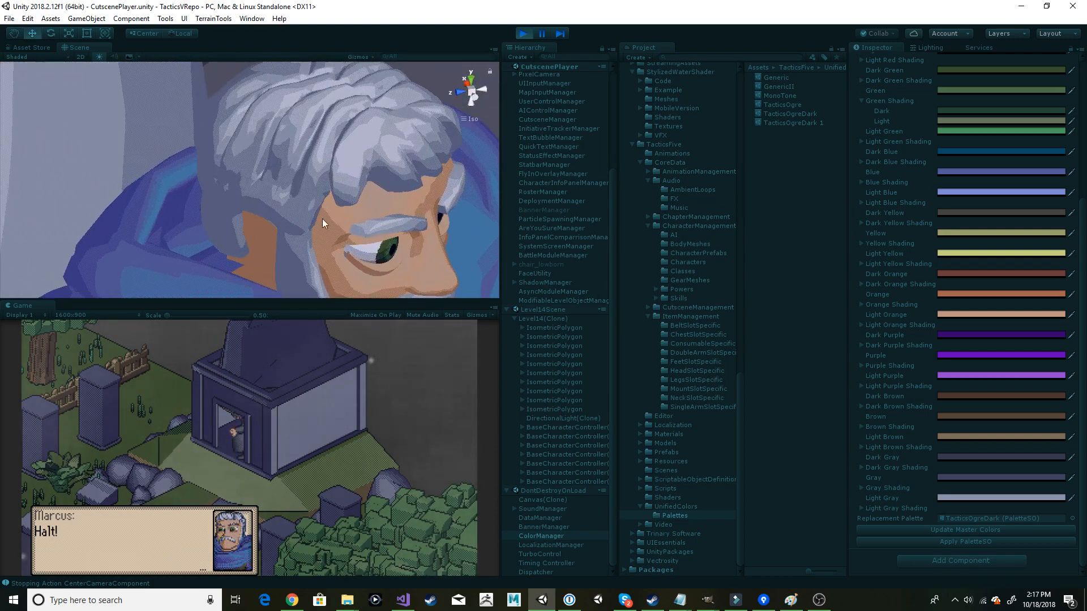
middle_drag(324, 232, 233, 138)
scroll(304, 206, up, 4)
scroll(304, 205, up, 5)
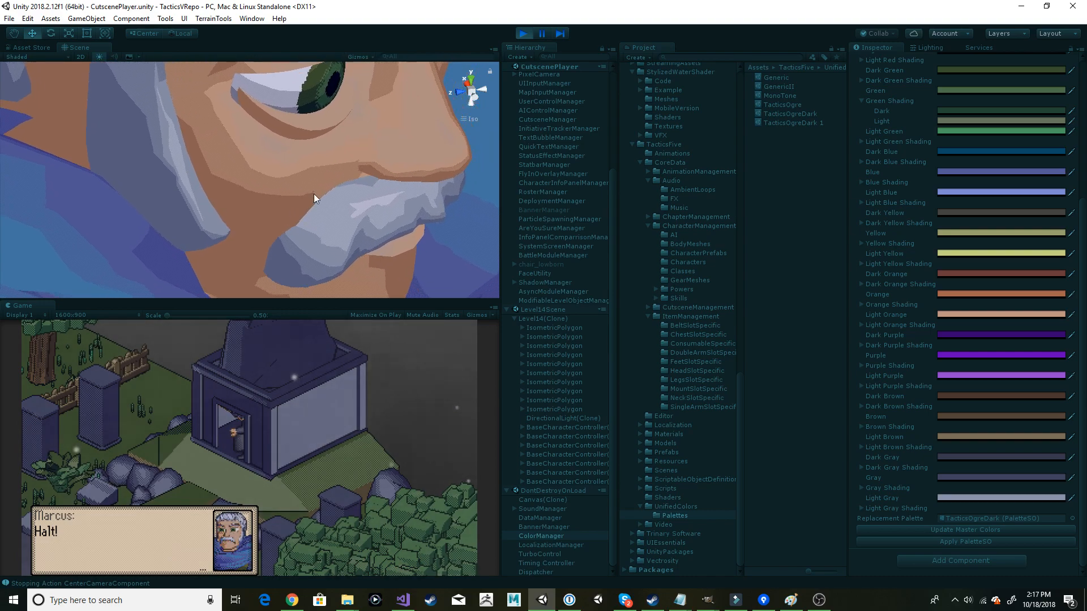
scroll(343, 165, down, 8)
scroll(307, 212, down, 10)
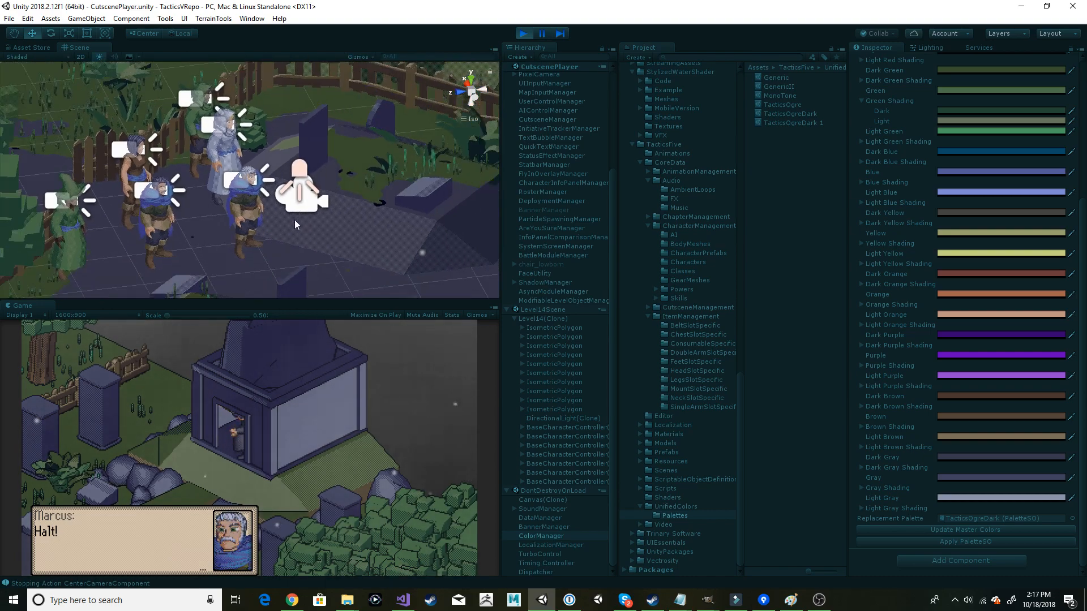
middle_drag(452, 281, 226, 222)
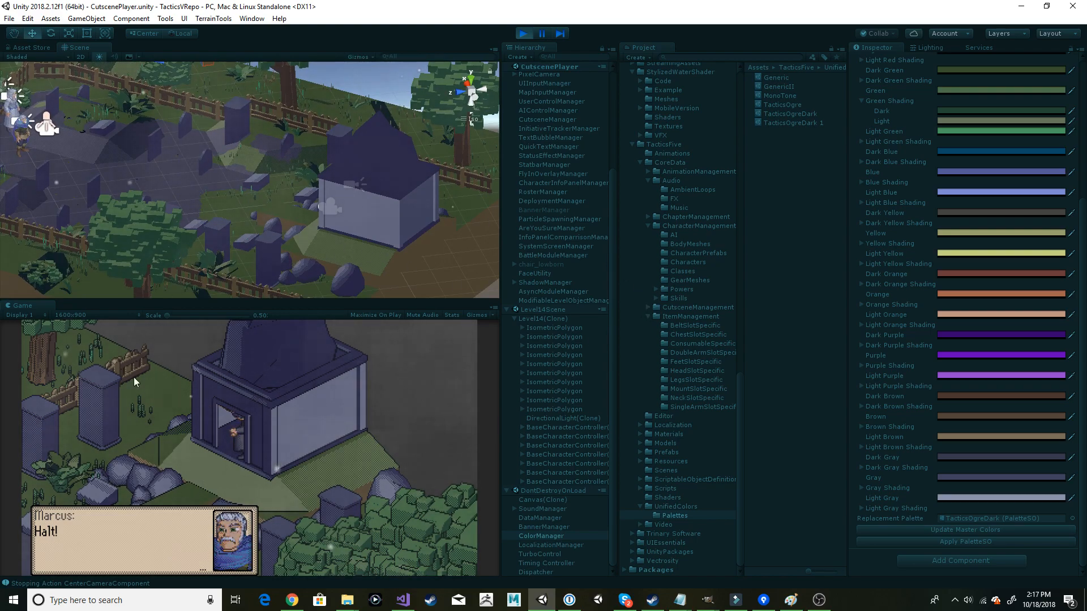
alt+drag(243, 229, 512, 237)
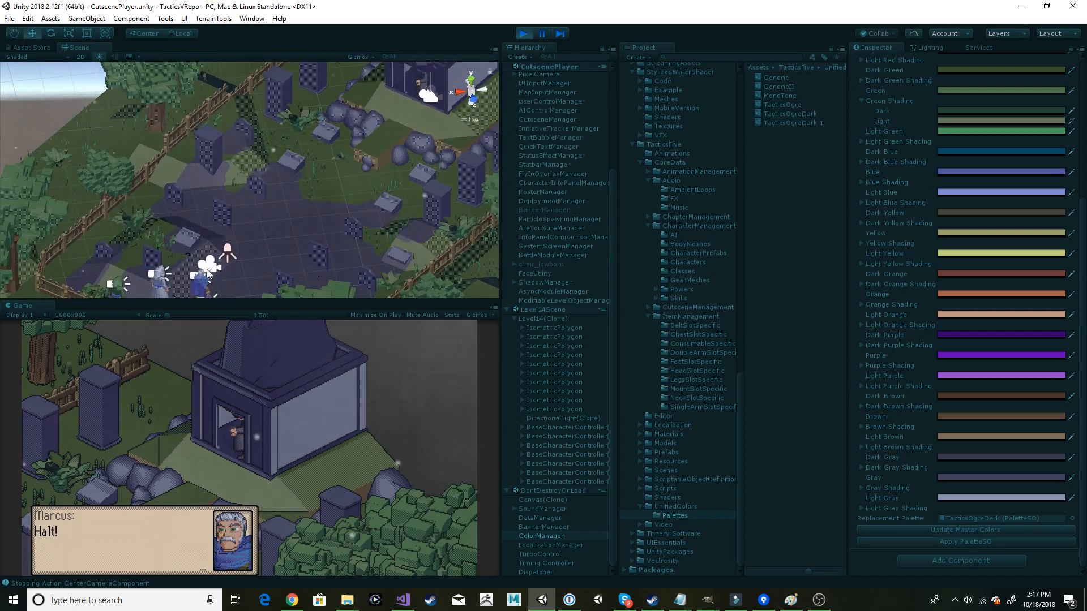
middle_drag(215, 282, 219, 168)
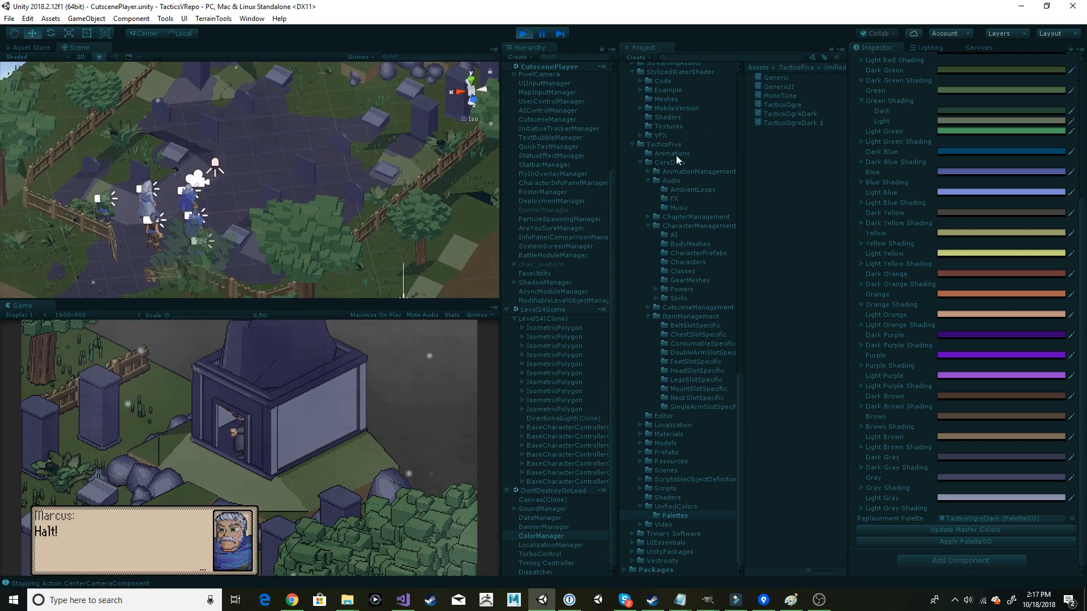
Step: Exit play mode and open the ChapterPlayer scene from the TacticsFive Scenes folder with its overland map in view
click(524, 33)
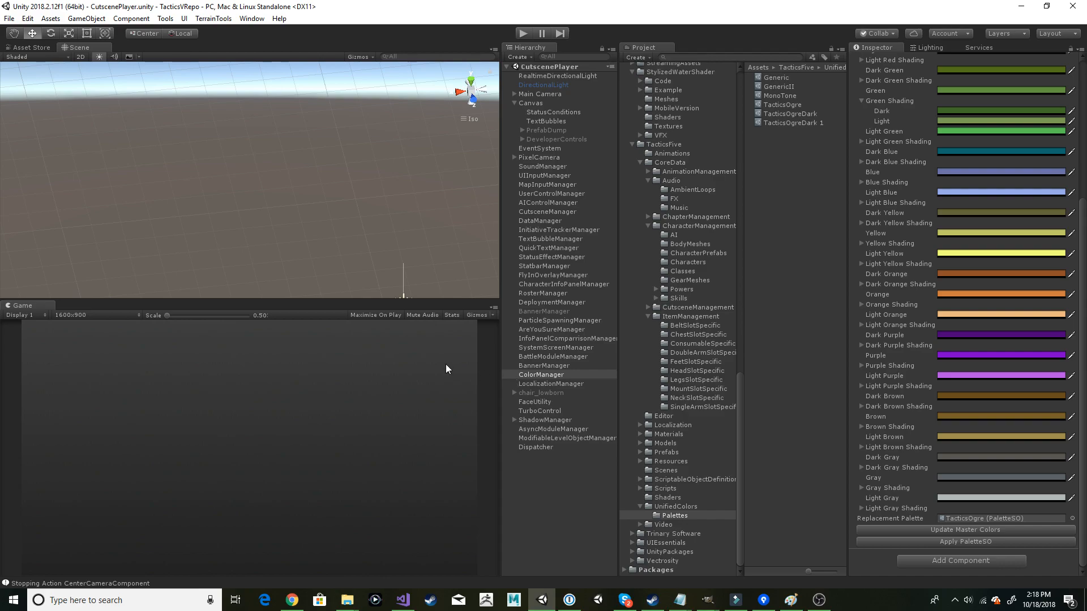
middle_drag(330, 227, 249, 129)
middle_drag(168, 163, 224, 154)
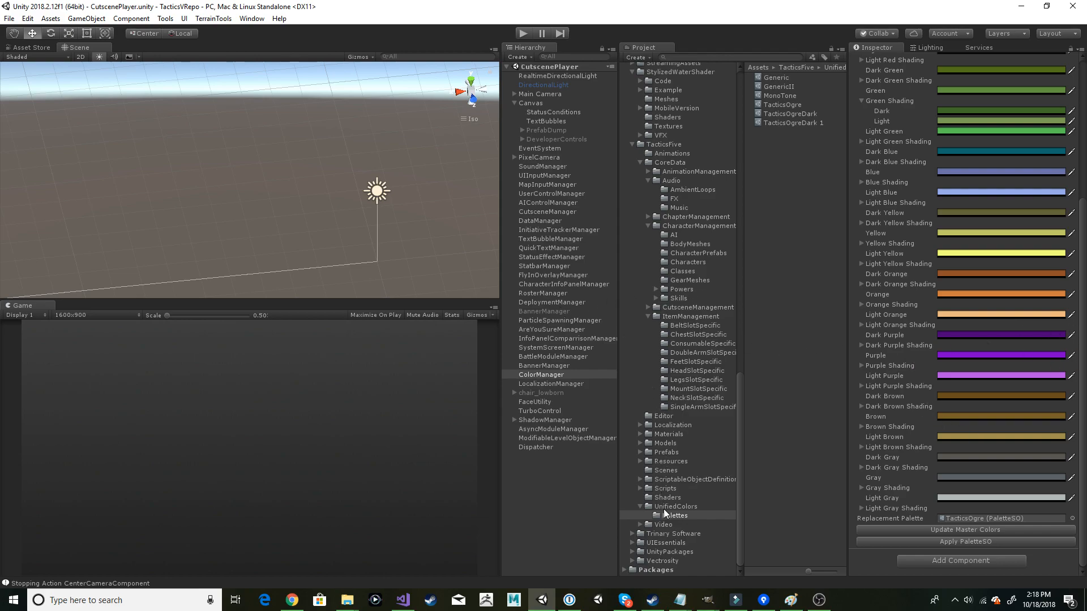
click(660, 470)
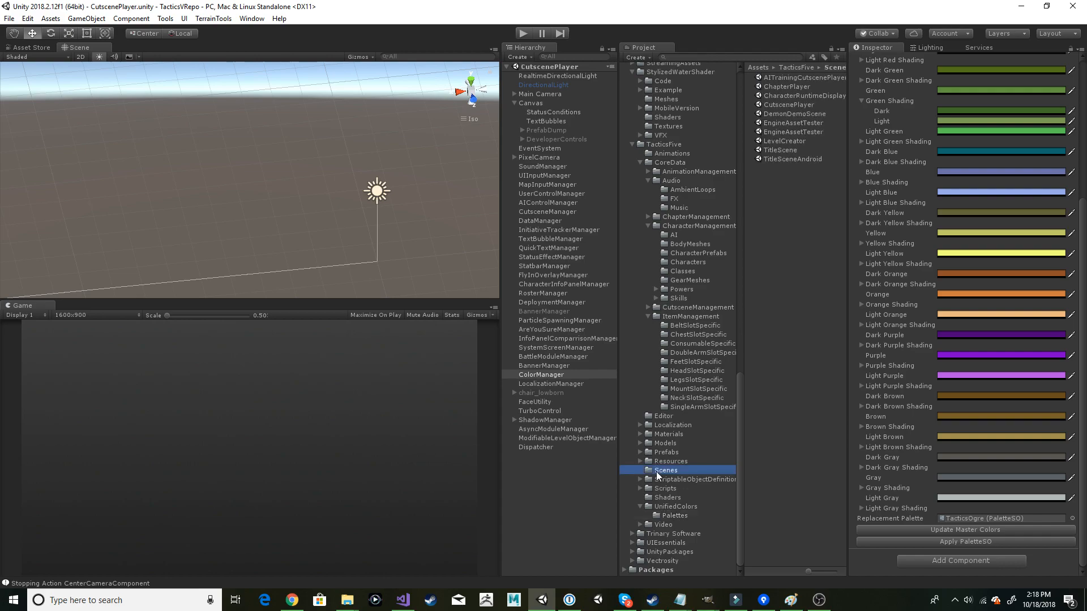
double_click(792, 87)
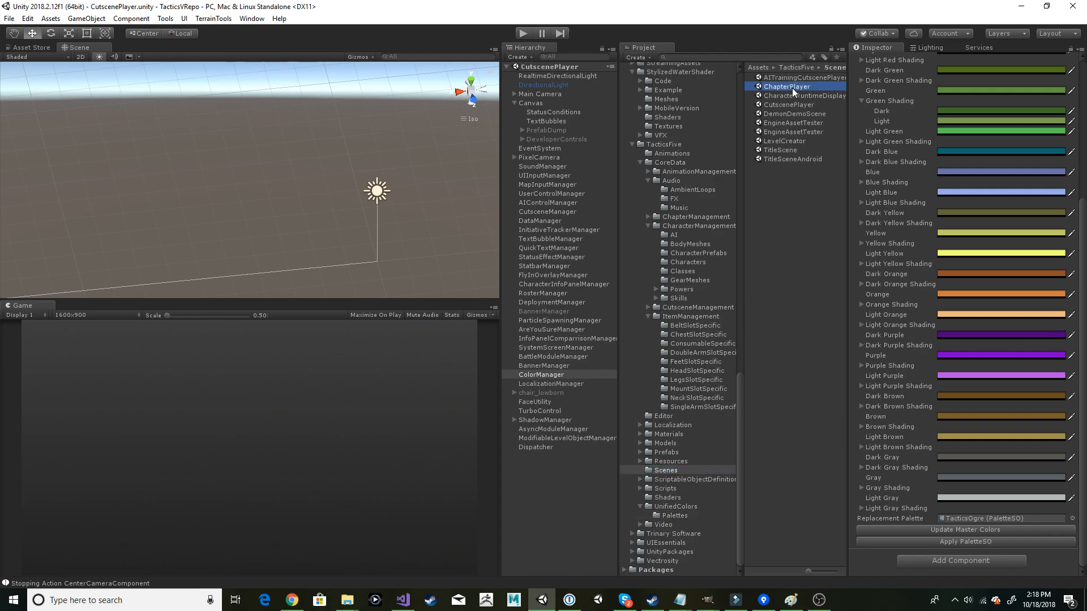
right_drag(243, 171, 276, 279)
right_drag(317, 201, 368, 236)
mouse_move(287, 232)
middle_down()
mouse_move(265, 129)
mouse_move(281, 218)
middle_up()
middle_drag(290, 143, 284, 186)
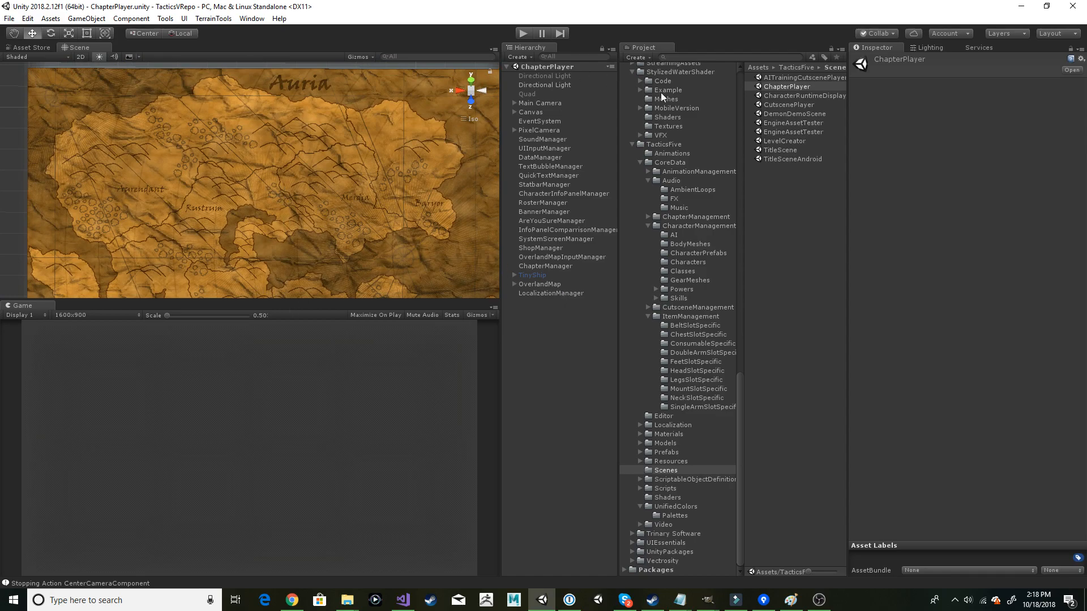
Step: Open the Chapter Key editor window and place it beside the scene view
click(252, 18)
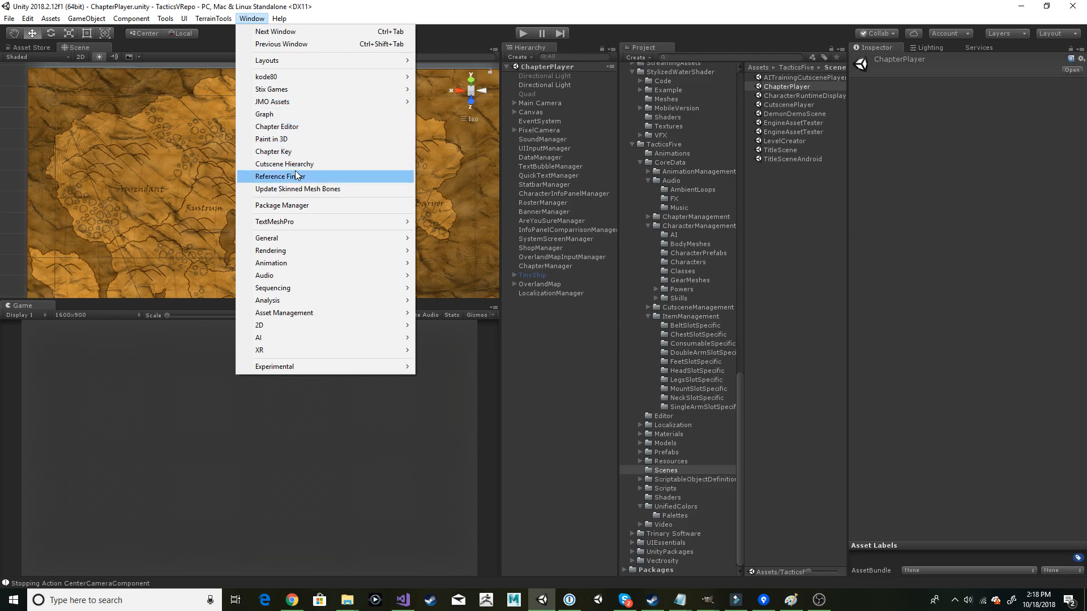
click(290, 153)
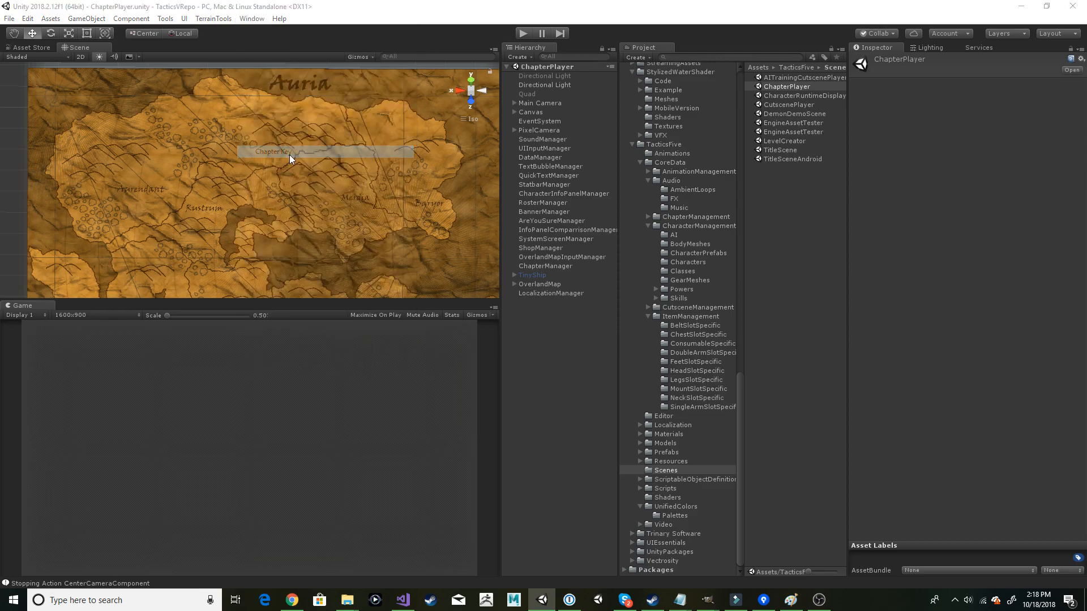
drag(1086, 91, 723, 45)
Step: Enter play mode and display the chapter's map points in ChapterPlayer
click(522, 33)
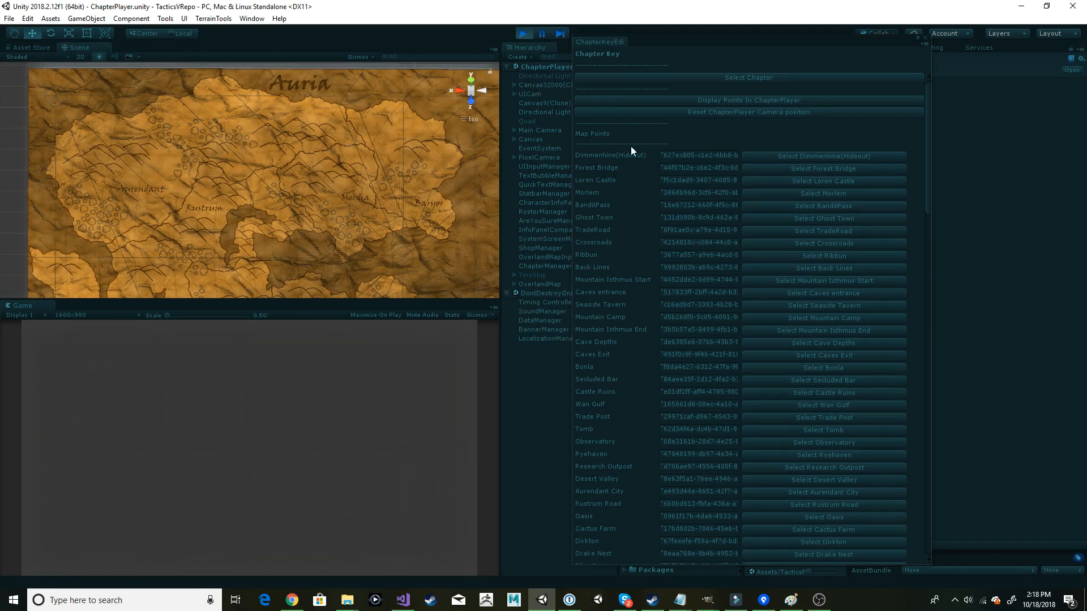
click(761, 101)
click(761, 101)
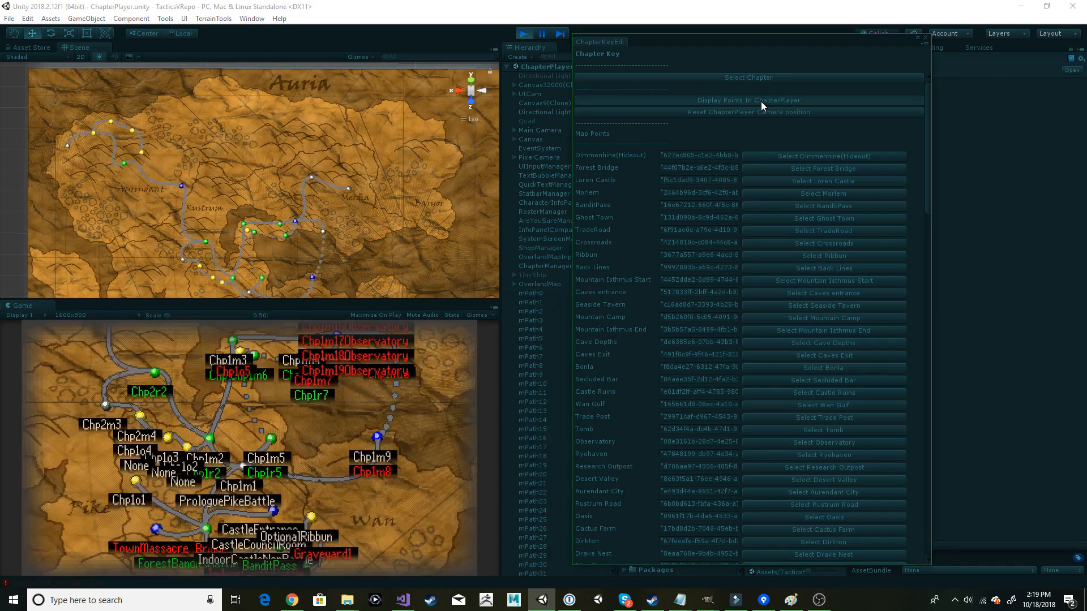
Step: Examine the colored map points and connecting paths across the Auria map, from Rustrum and Meridia down to Loren
middle_drag(313, 230, 345, 151)
scroll(337, 178, up, 1)
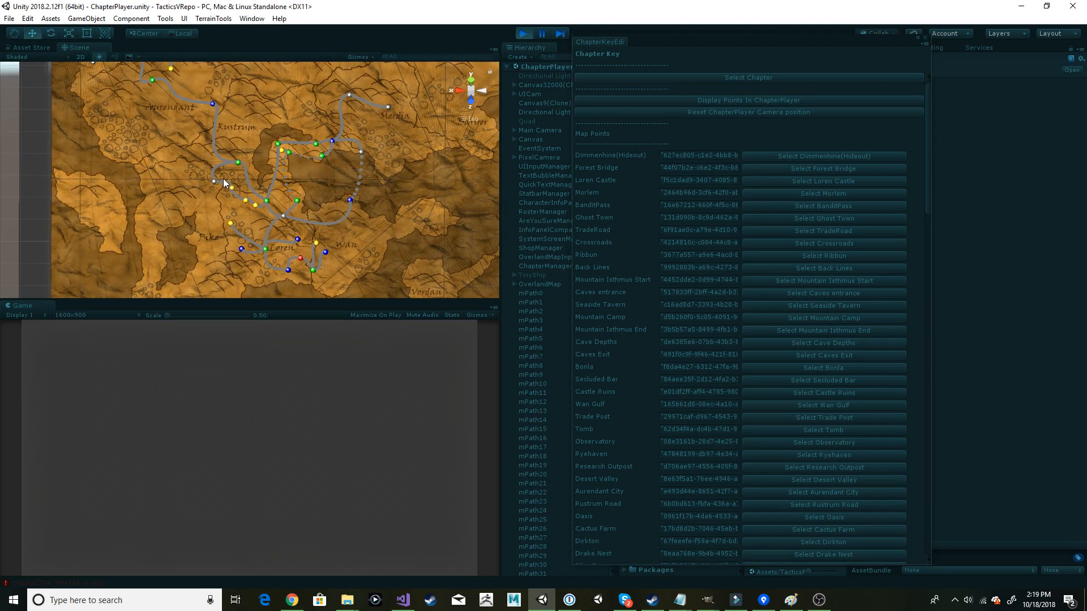
scroll(286, 178, up, 10)
scroll(282, 178, down, 12)
scroll(282, 178, down, 3)
right_drag(283, 178, 283, 178)
key(w)
scroll(283, 177, up, 8)
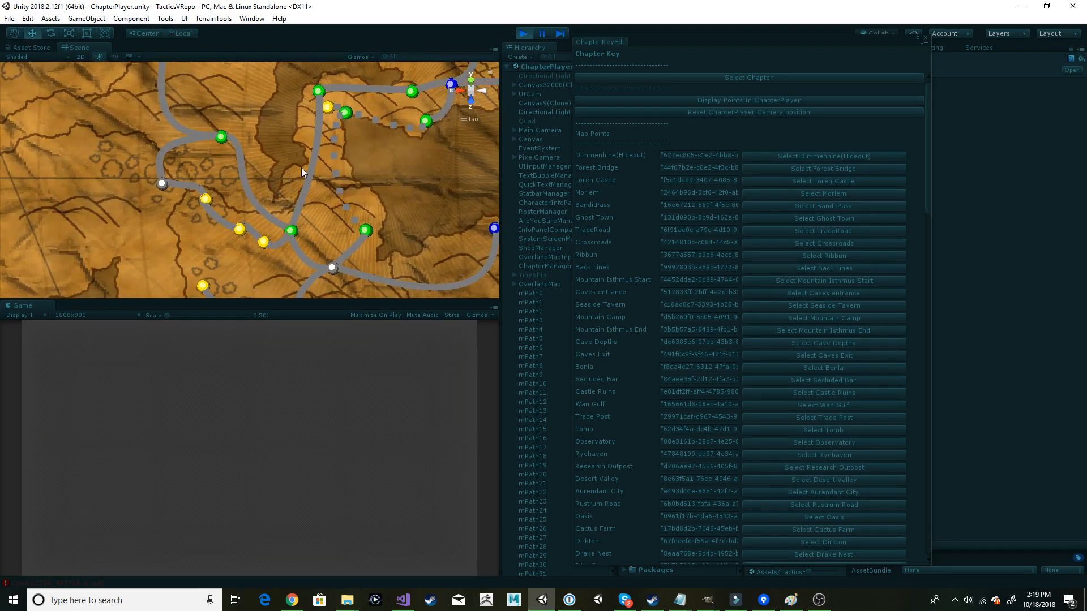
middle_drag(301, 168, 184, 255)
scroll(202, 251, up, 1)
middle_drag(280, 164, 231, 164)
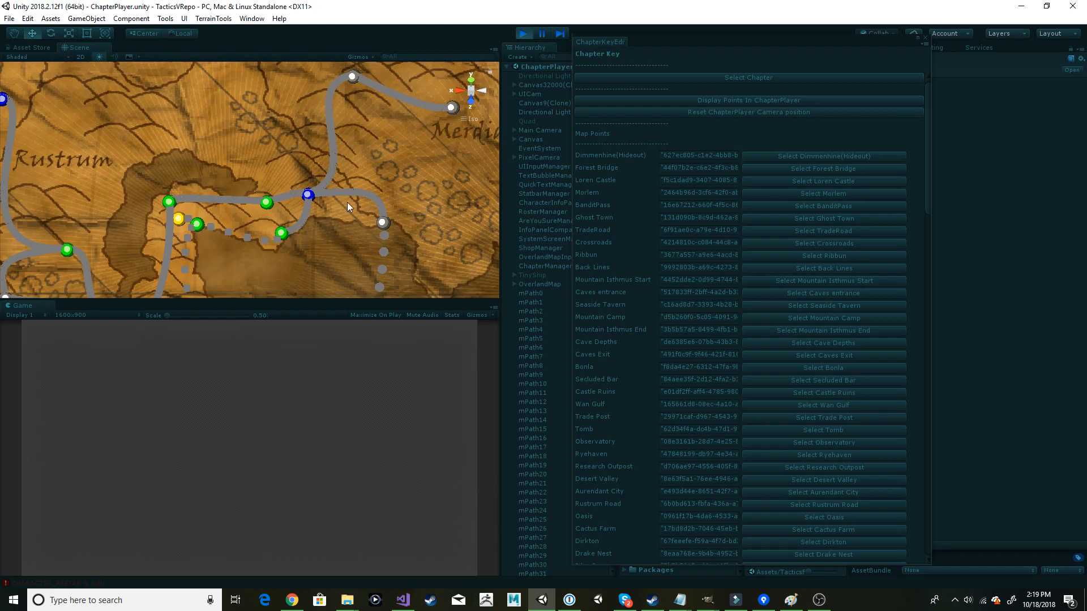
middle_drag(196, 196, 342, 0)
middle_drag(308, 249, 290, 137)
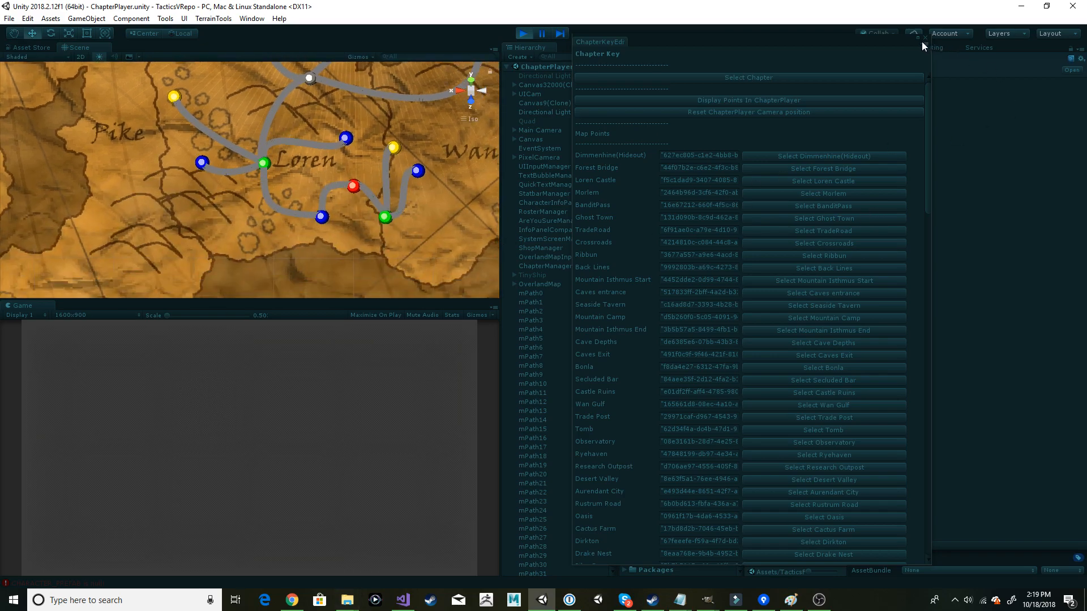
Step: Review the map points and map paths listed in the Chapter Key window
scroll(776, 170, down, 10)
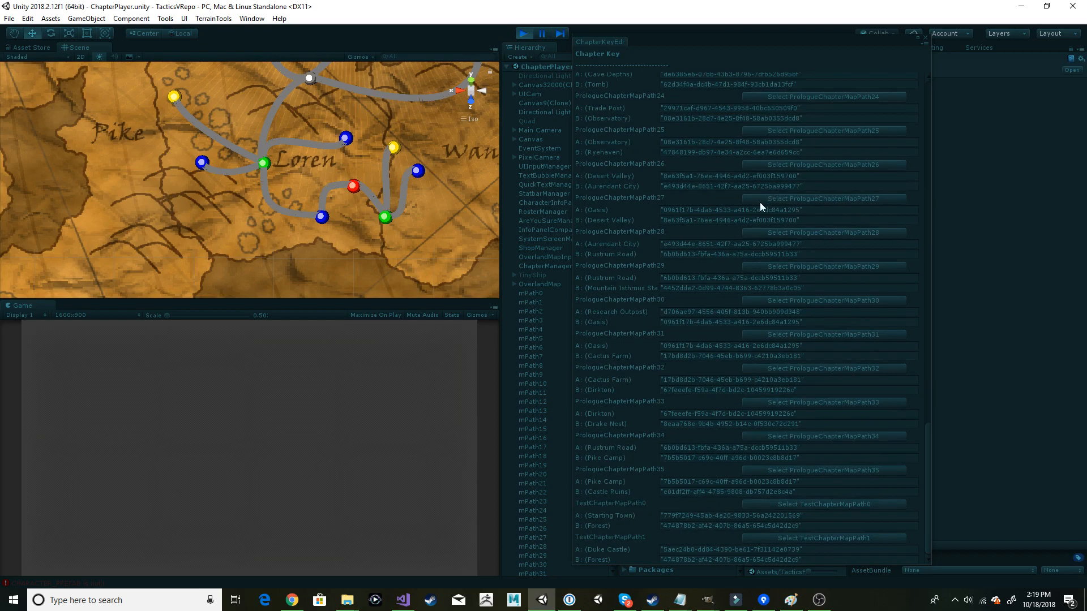
scroll(704, 263, up, 10)
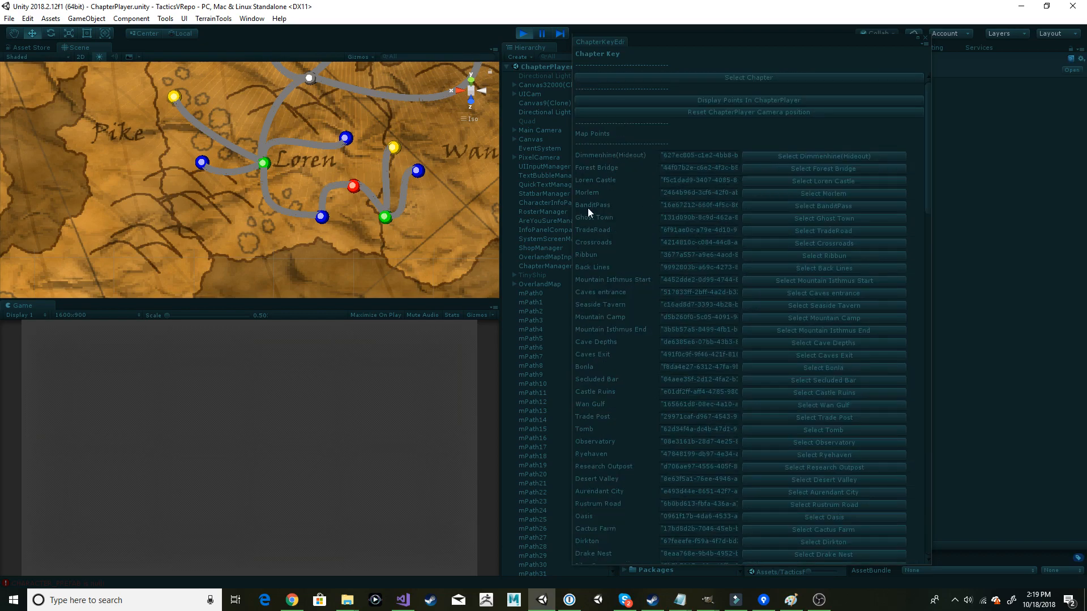
scroll(696, 207, down, 8)
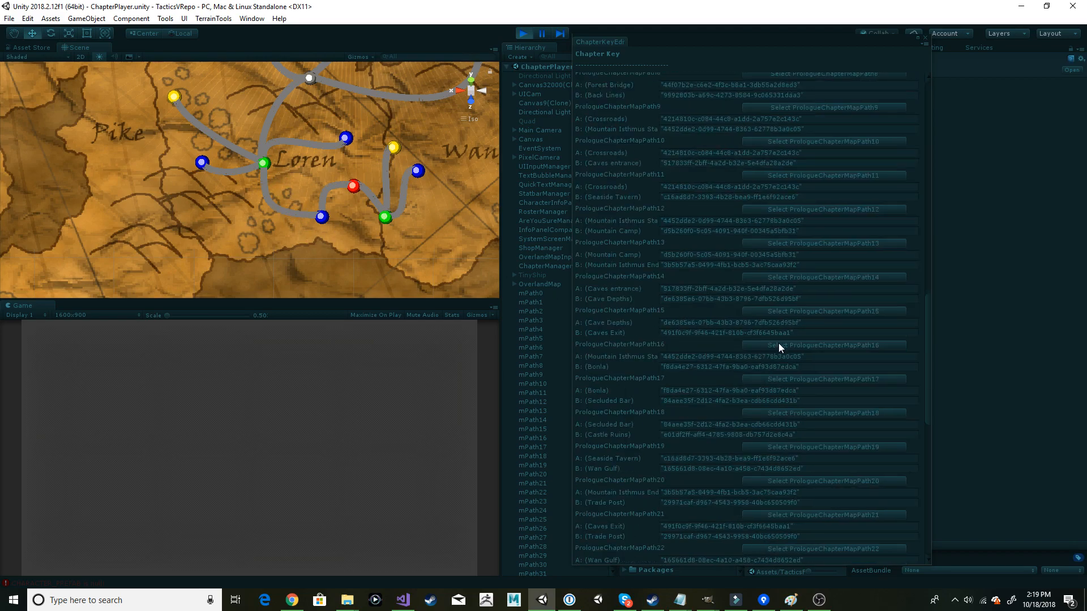
scroll(730, 343, up, 13)
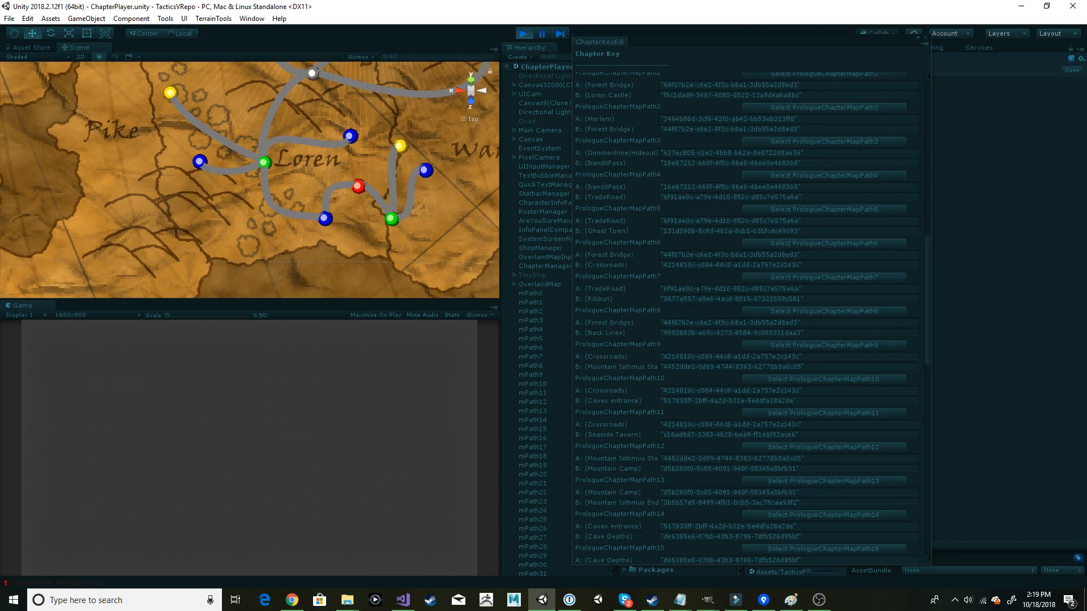
scroll(705, 303, up, 12)
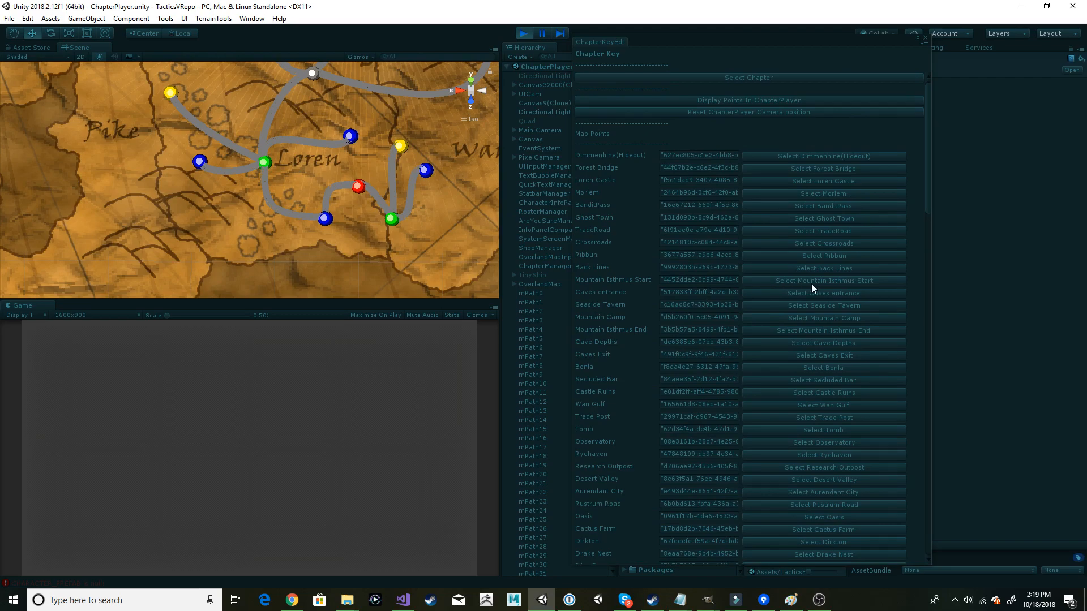
Step: Select the Ribbun map point, close the Chapter Key window, and review the point's encounter settings
click(831, 257)
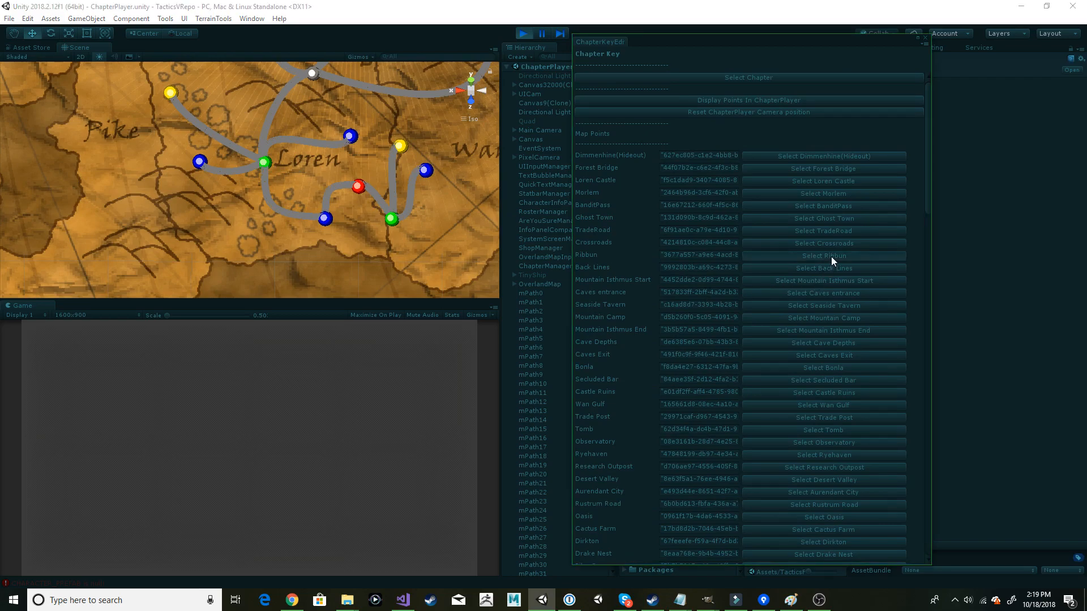
click(926, 38)
scroll(993, 193, down, 3)
scroll(984, 358, up, 3)
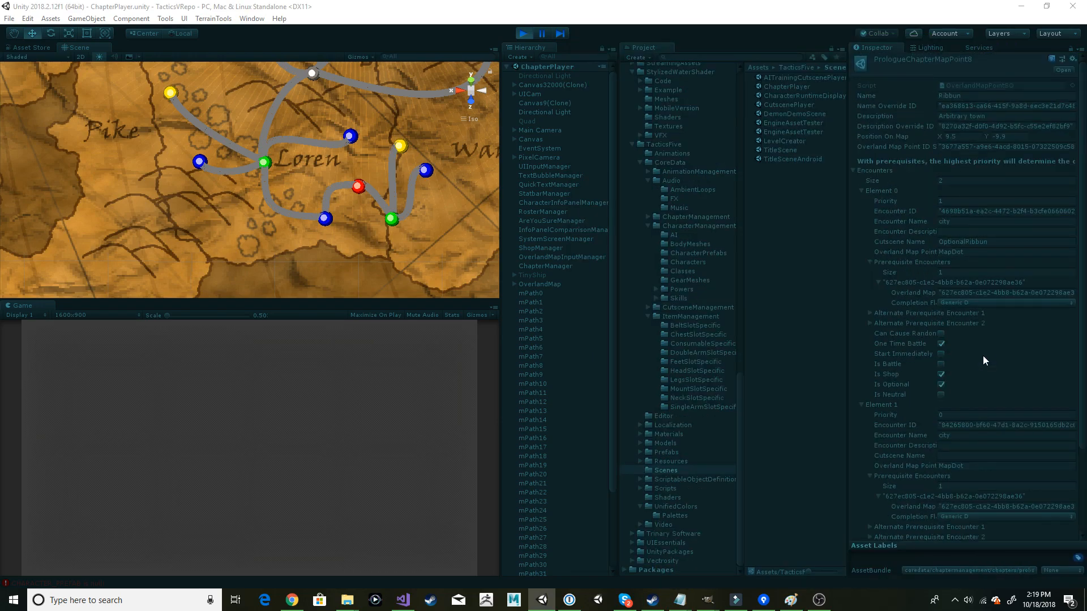
Step: Exit play mode and open the Cutscene Hierarchy window
click(969, 242)
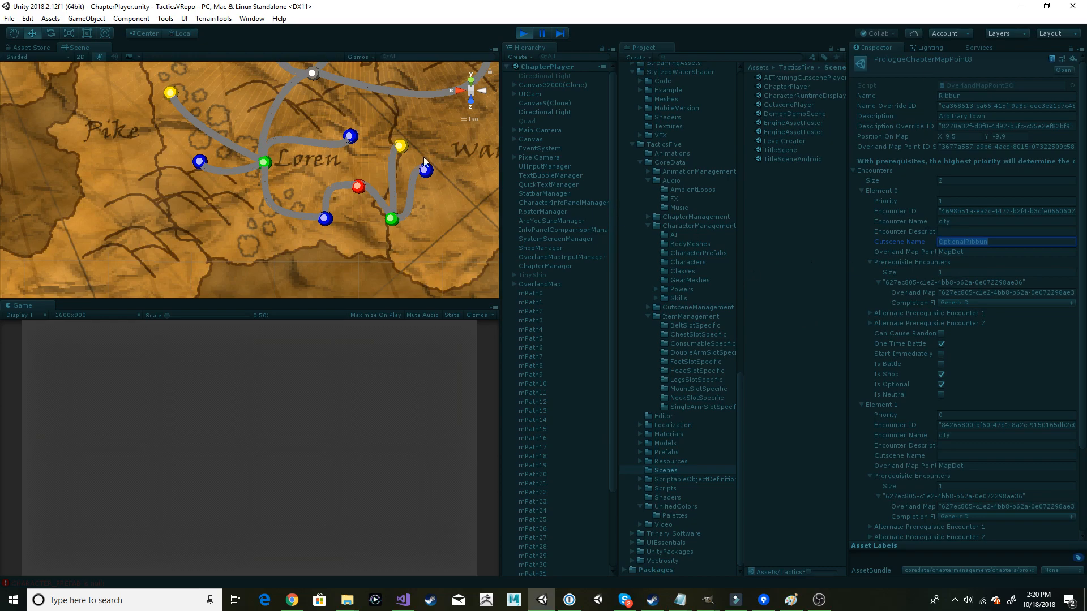
click(522, 34)
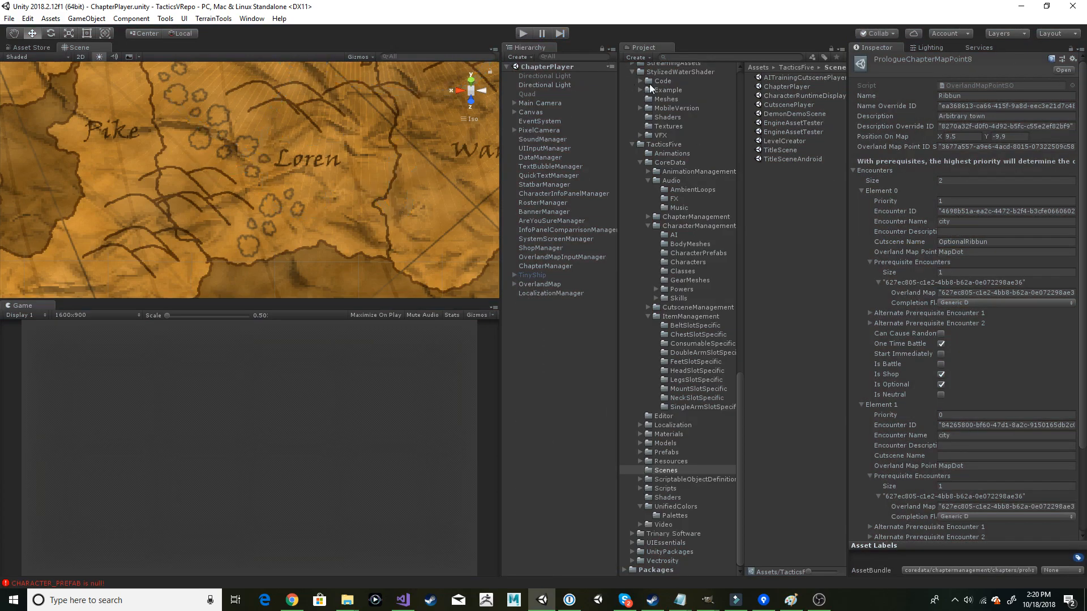
click(250, 19)
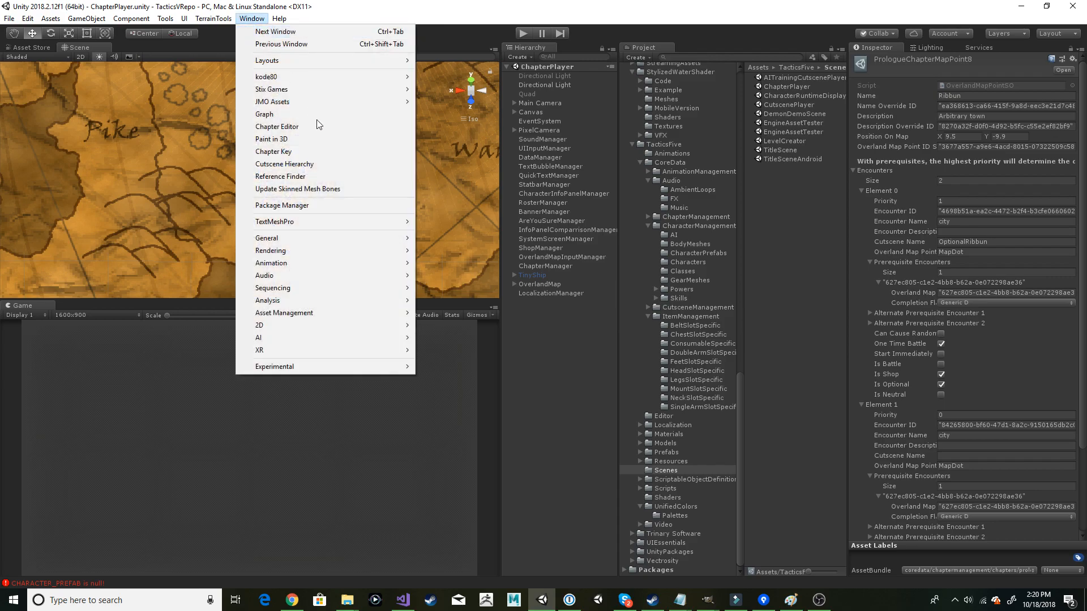
click(284, 164)
drag(532, 32, 492, 18)
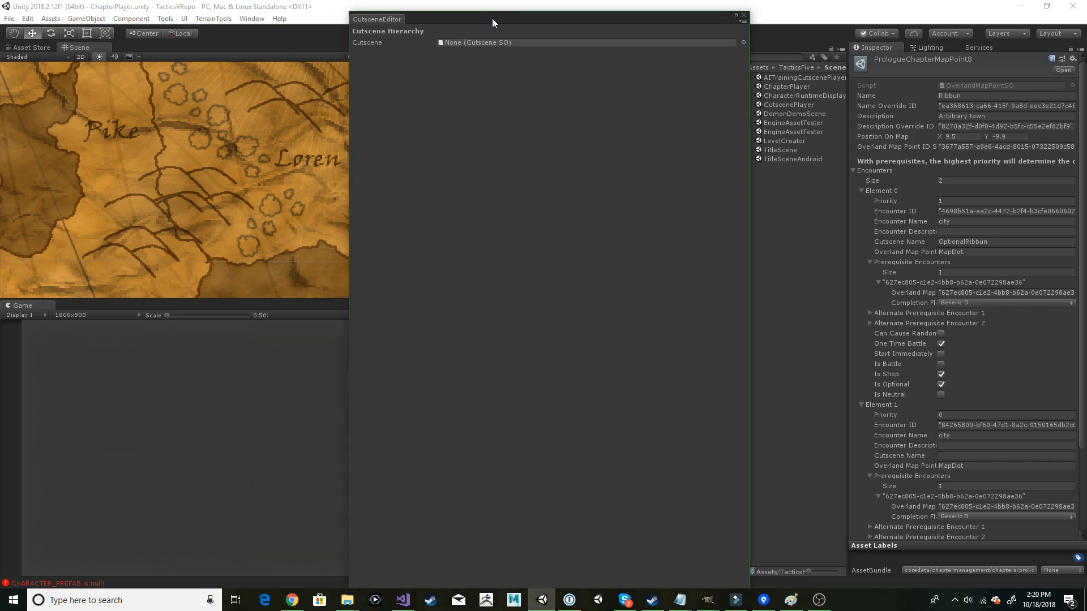
Step: Load the IndoorCastleBattle cutscene into the Cutscene Hierarchy window
click(743, 42)
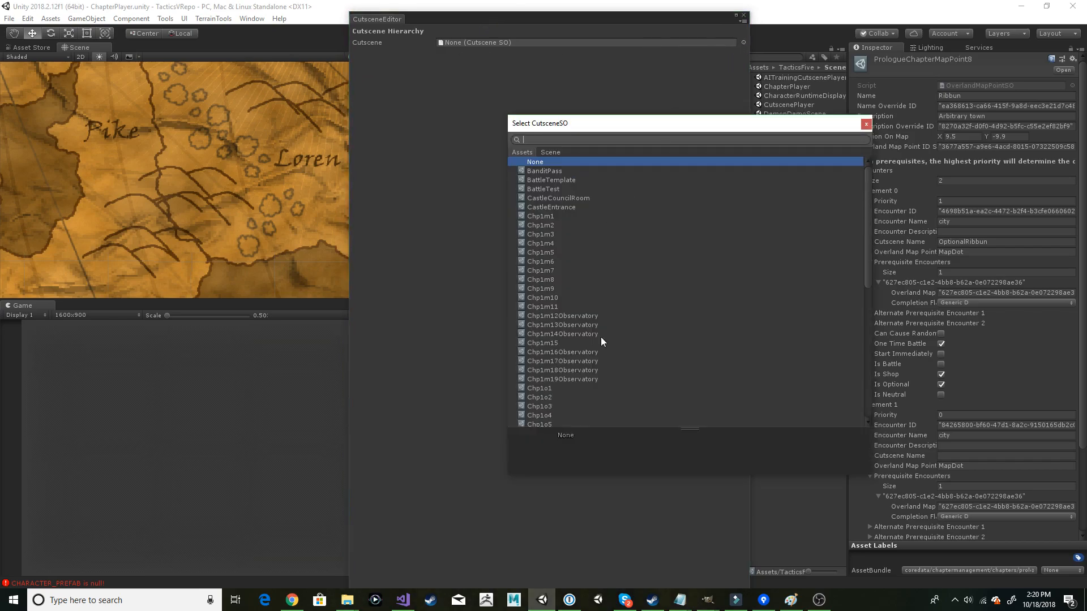
scroll(602, 283, down, 3)
scroll(614, 269, down, 3)
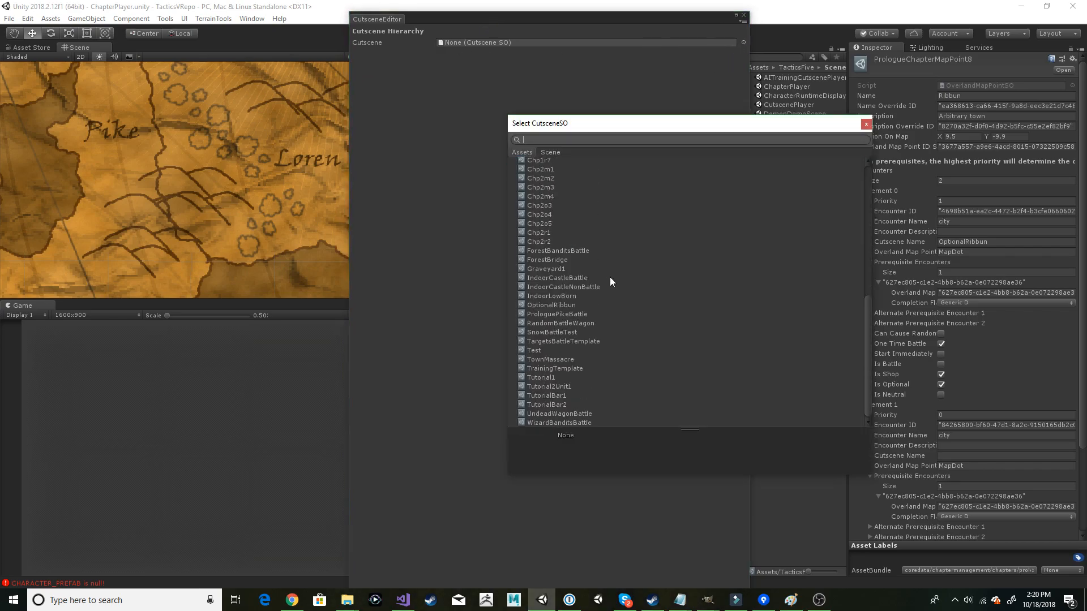
double_click(549, 278)
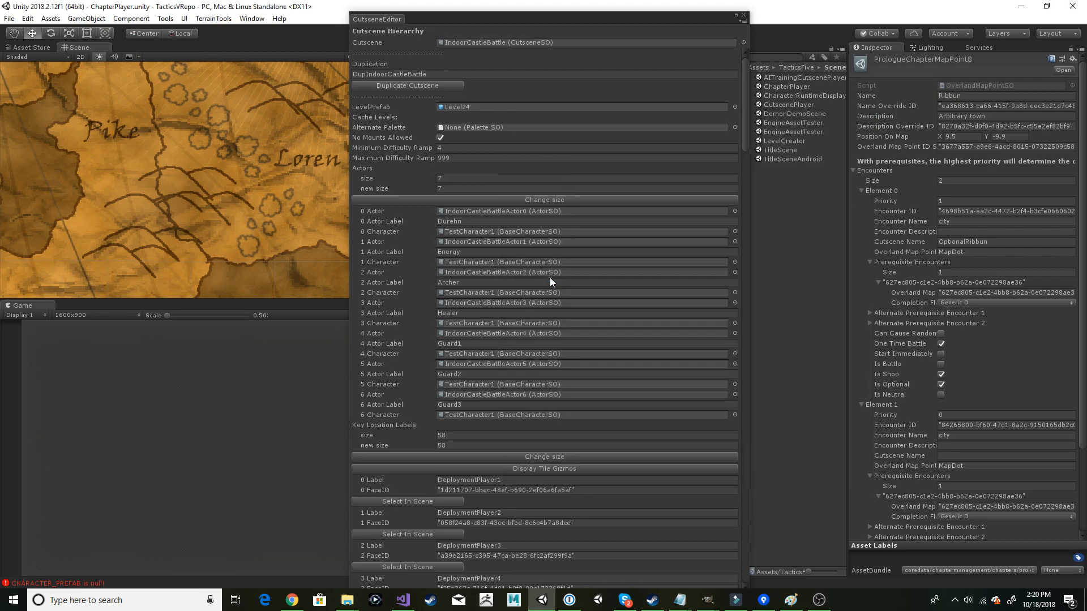
Step: Open the CutscenePlayer scene, keeping the cutscene editor window within reach
drag(491, 20, 956, 46)
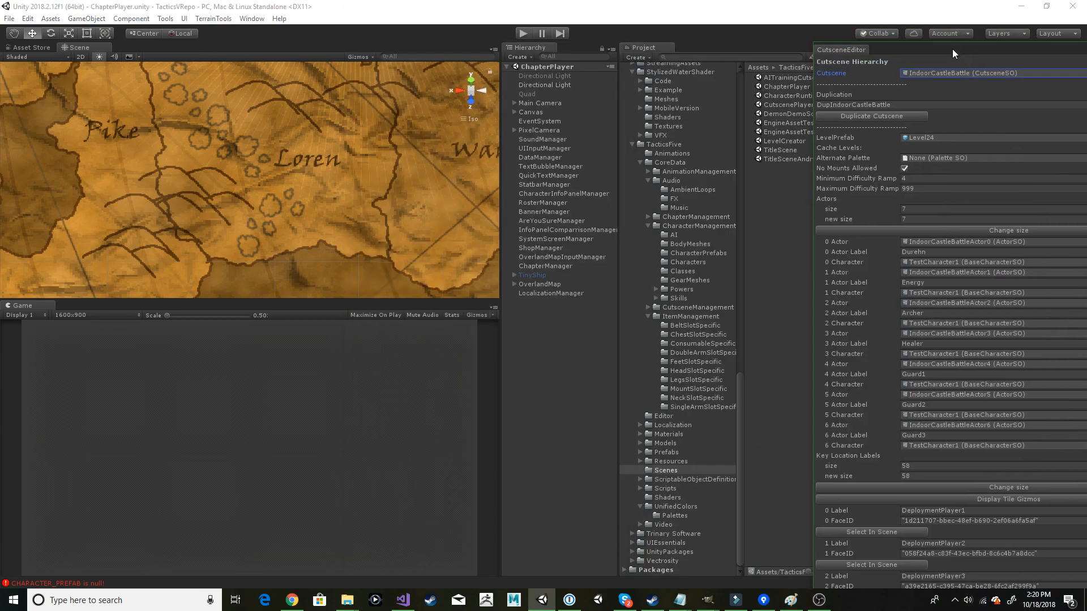
click(783, 103)
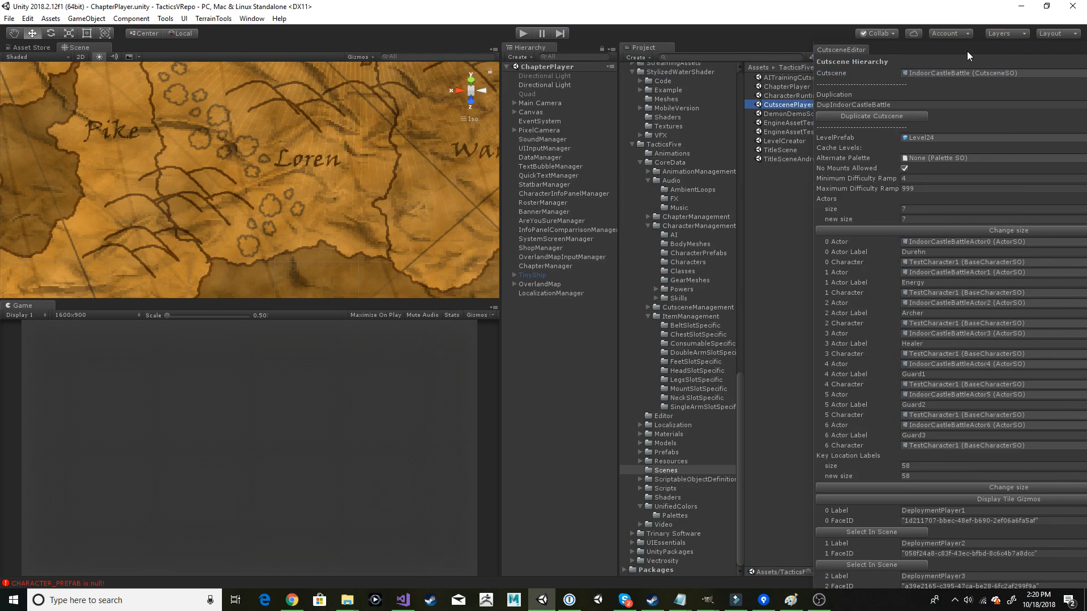
drag(977, 50, 518, 13)
drag(745, 60, 505, 61)
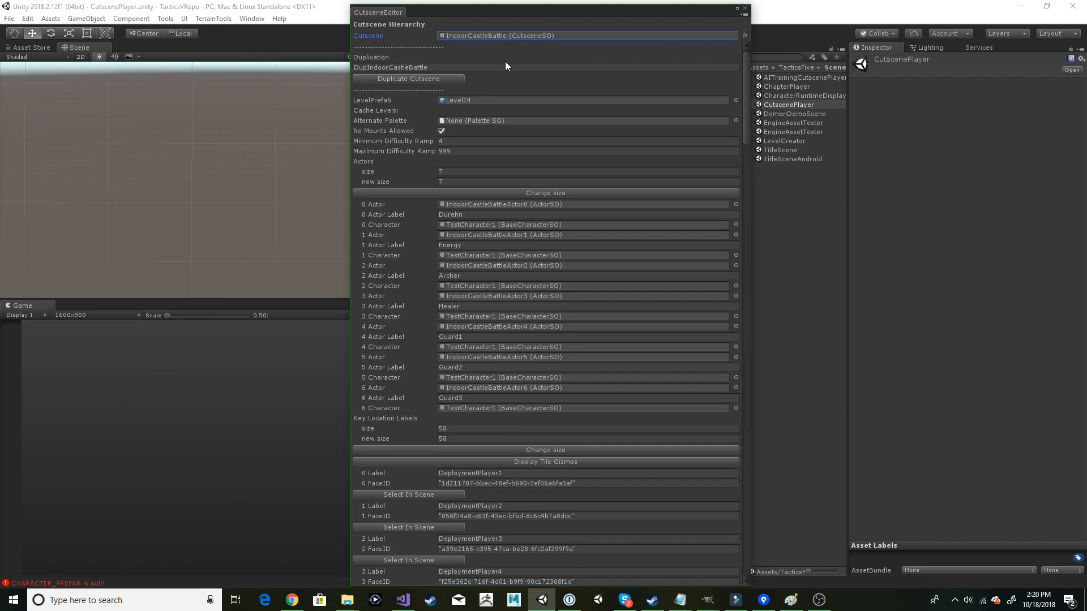
Step: Add the cutscene's Level24 prefab to the CutscenePlayer scene, activate it, and frame it in the Scene view
click(457, 99)
drag(501, 11, 1086, 34)
drag(779, 108, 541, 474)
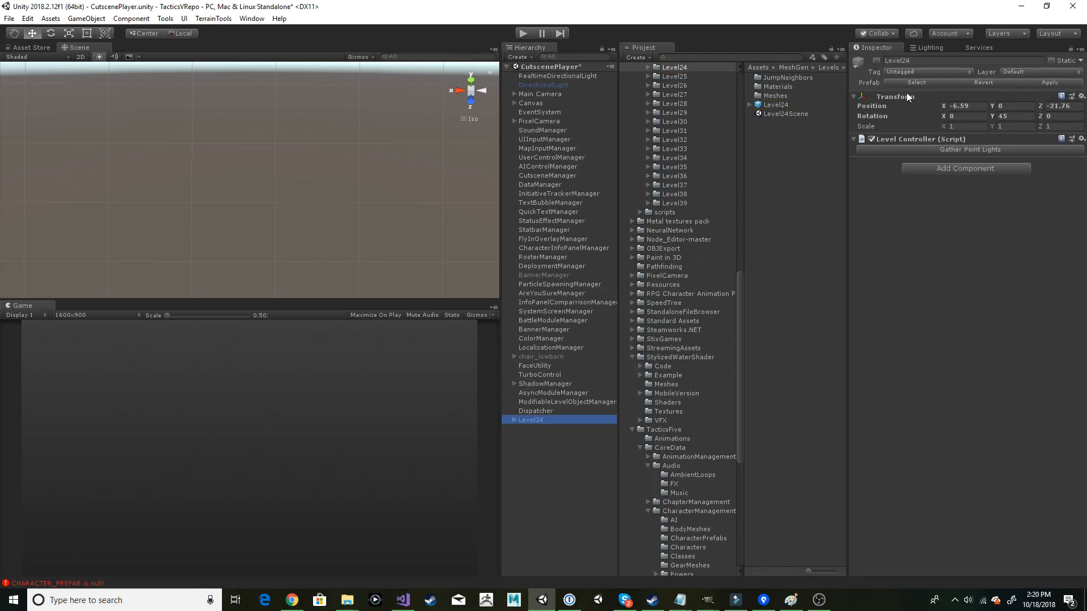
click(876, 61)
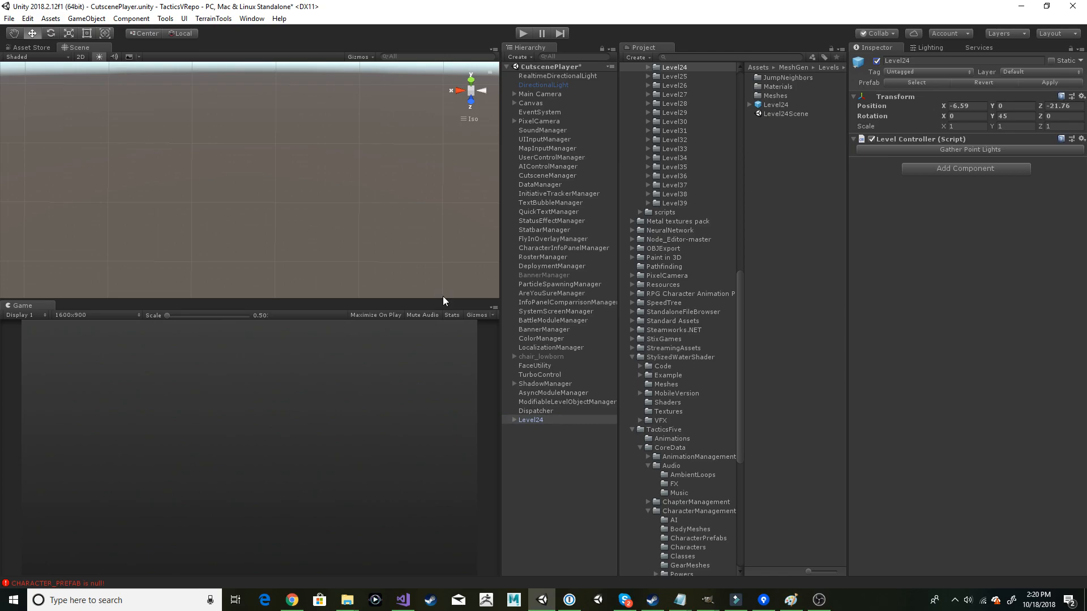
double_click(536, 420)
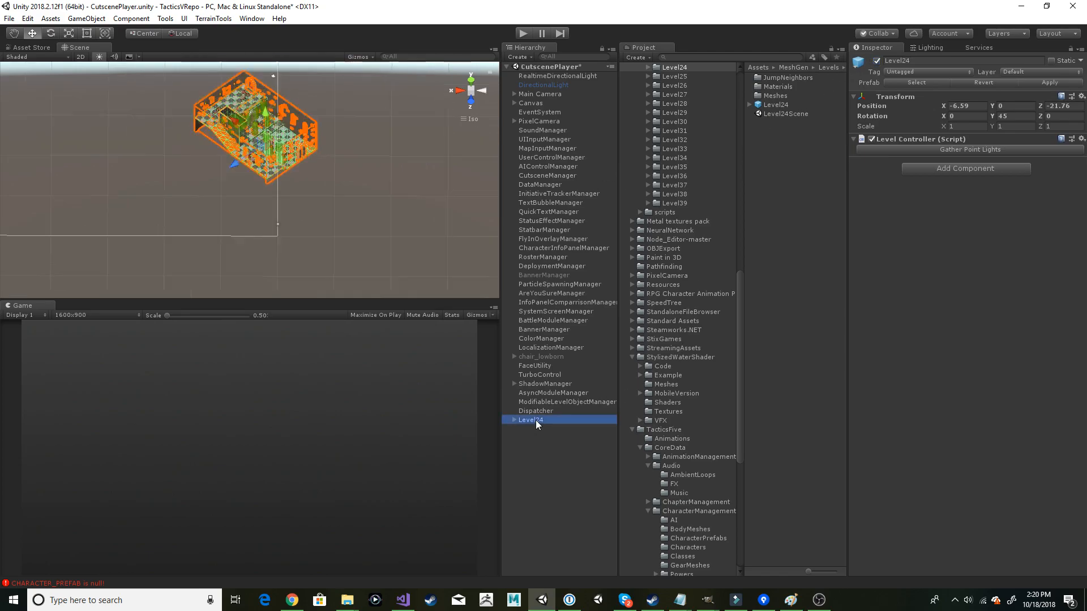
scroll(301, 165, up, 5)
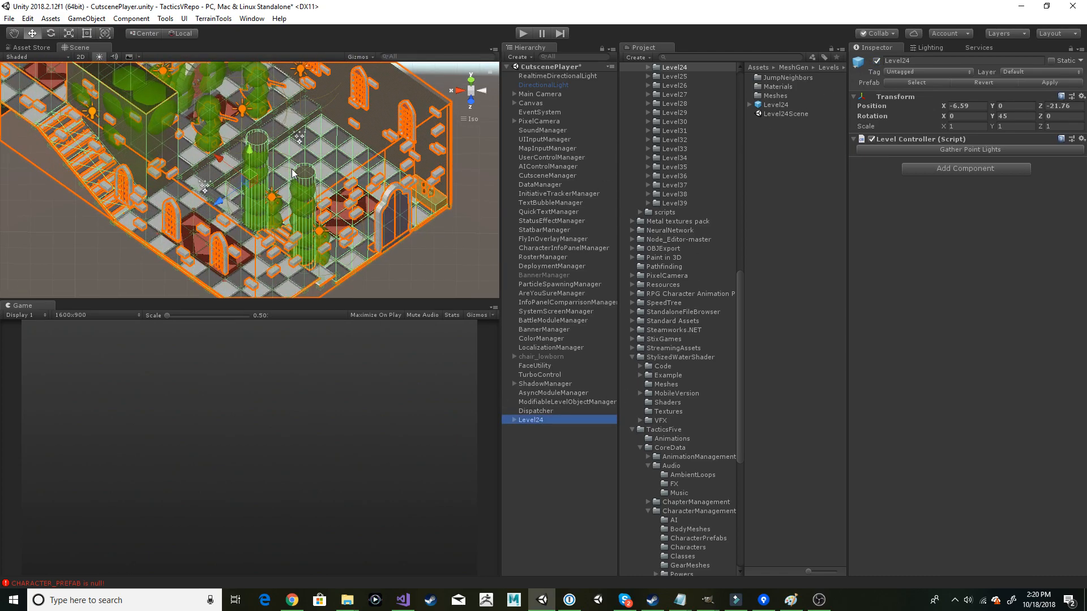
Step: Examine the Level24 castle interior from several angles, including its pillars, doors, statues and red floor patterns
click(449, 80)
right_drag(402, 146, 144, 153)
scroll(239, 216, up, 10)
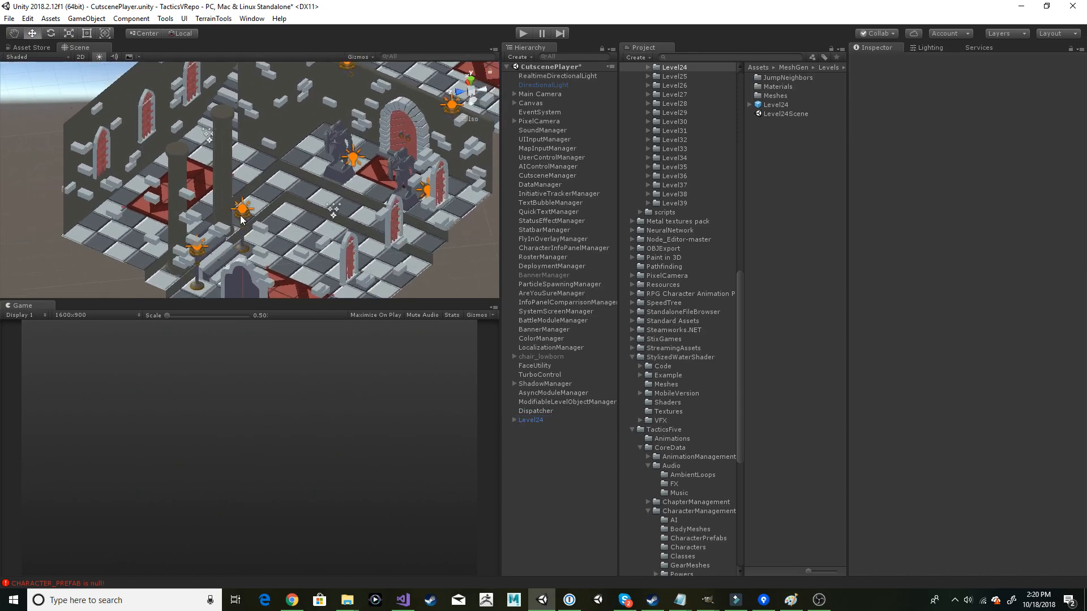
middle_drag(300, 243, 199, 90)
right_drag(263, 124, 301, 190)
scroll(254, 139, down, 6)
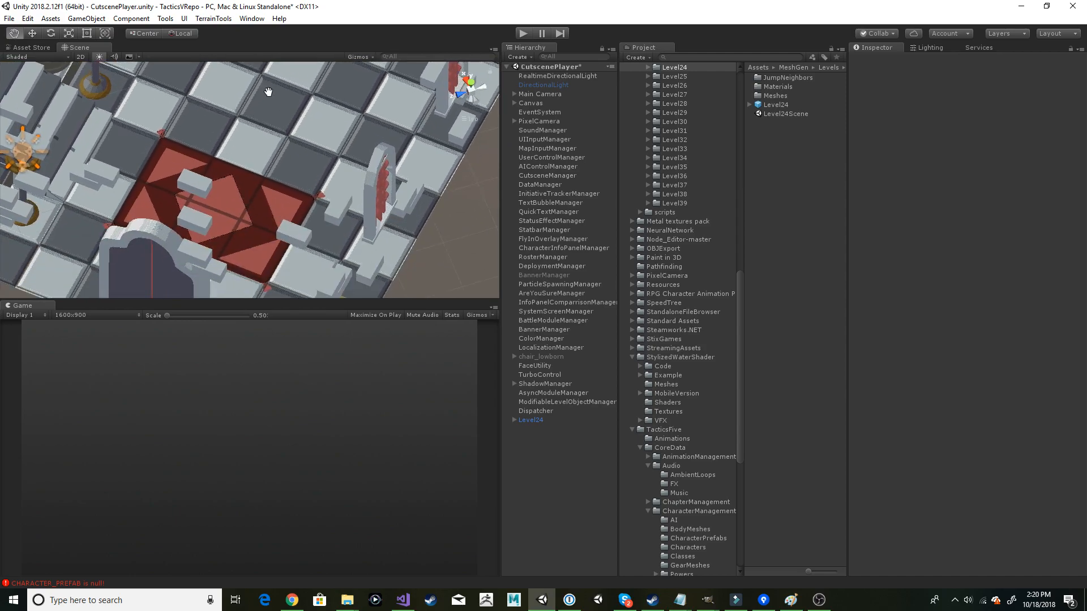
click(228, 182)
click(228, 181)
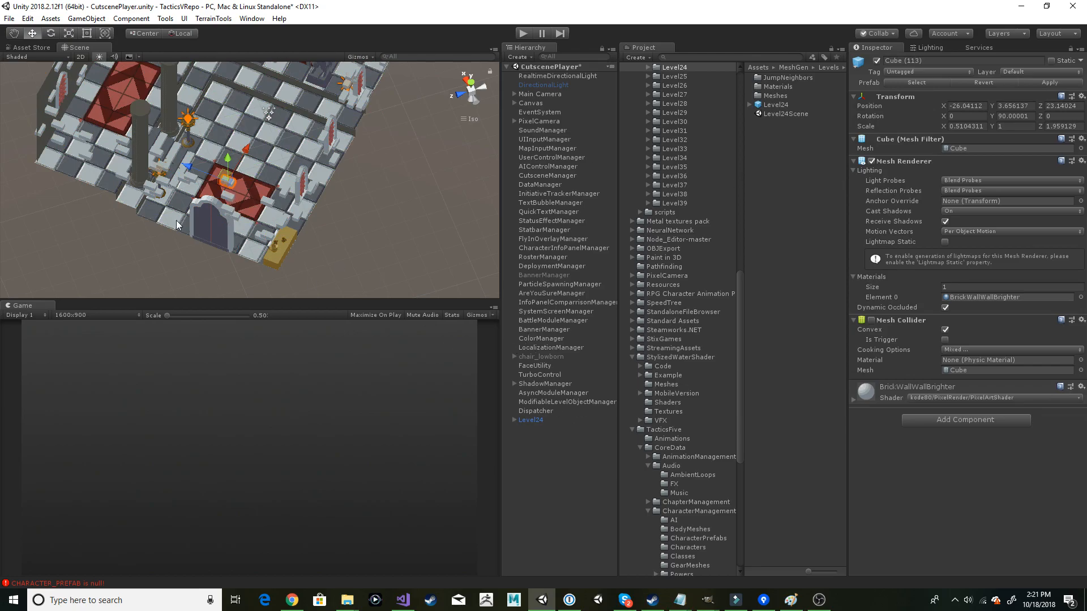
click(219, 225)
right_drag(292, 107, 236, 599)
click(280, 257)
right_drag(272, 128, 315, 293)
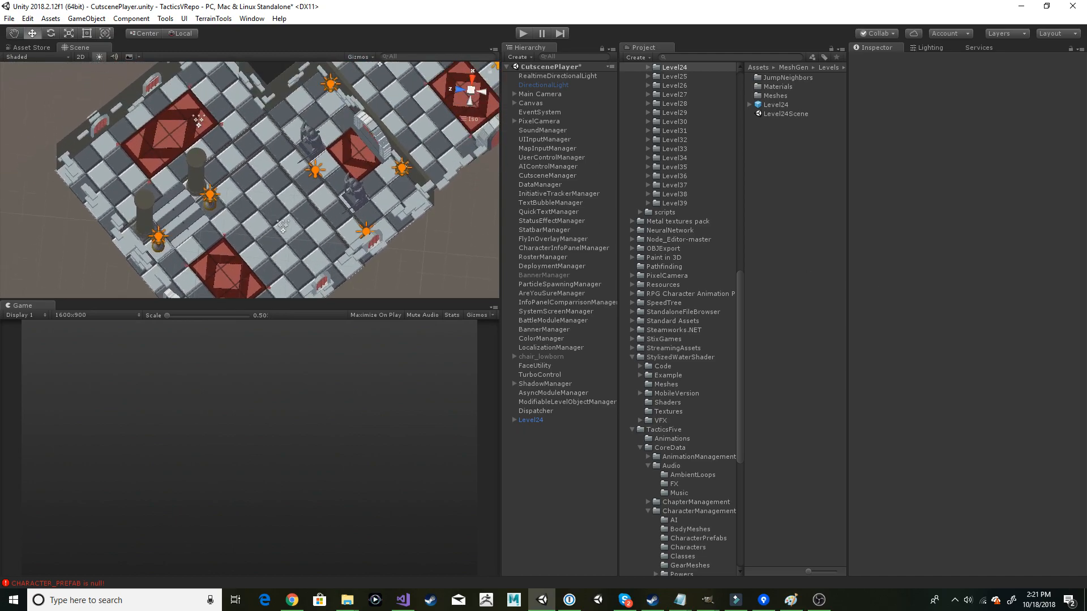
Step: Display the cutscene's tile gizmos and examine the red and blue key location tiles across the castle level
drag(1086, 50, 655, 18)
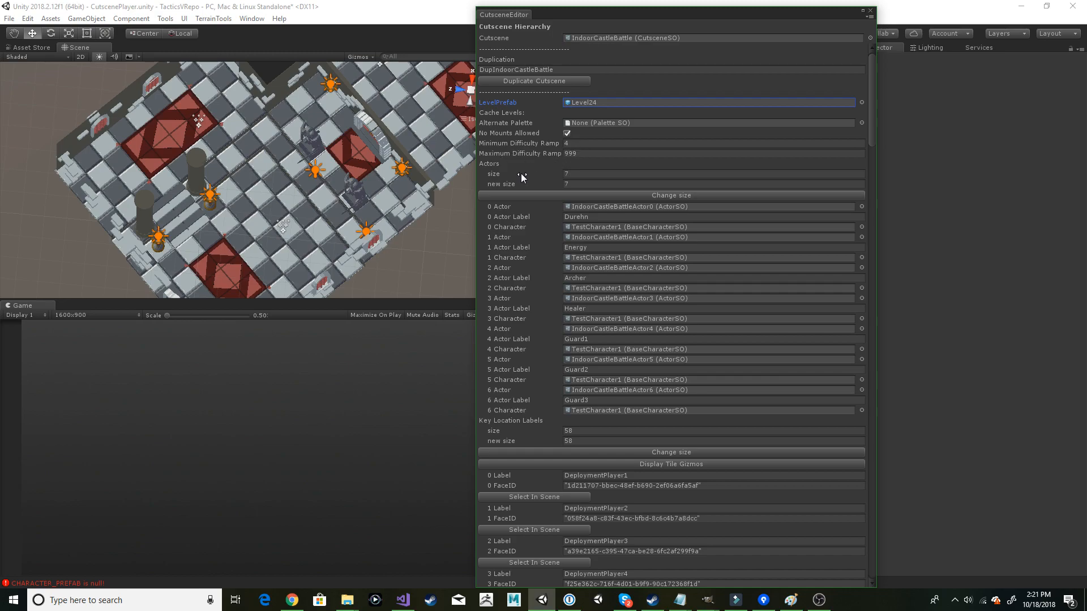
click(654, 465)
right_drag(295, 215, 262, 297)
middle_drag(325, 138, 290, 326)
mouse_move(318, 211)
right_down()
mouse_move(209, 163)
mouse_move(329, 229)
right_up()
middle_drag(300, 274, 297, 113)
middle_drag(306, 63, 302, 141)
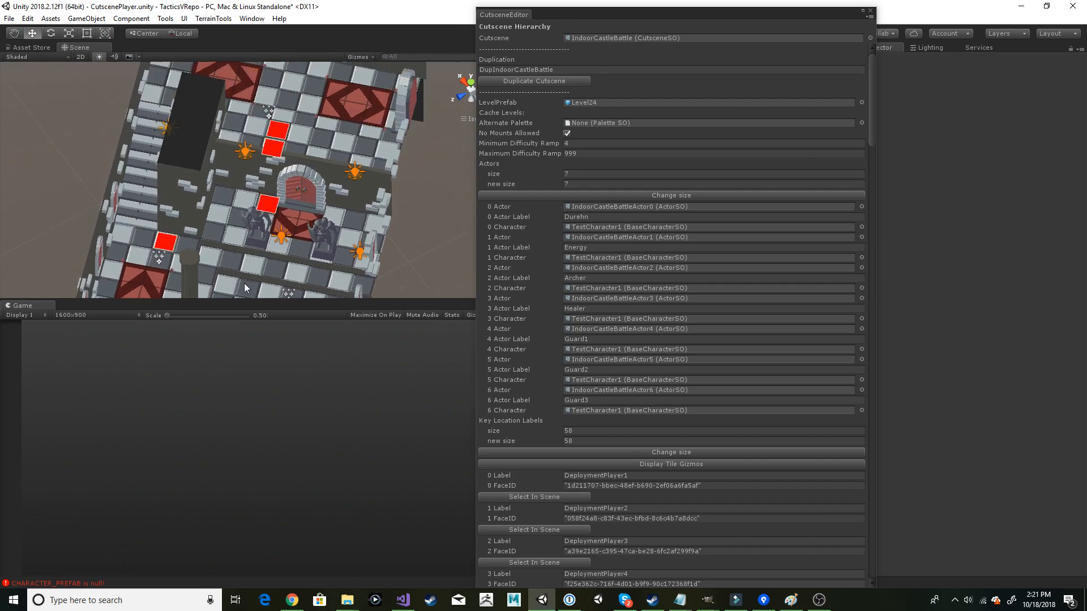
middle_drag(243, 283, 246, 110)
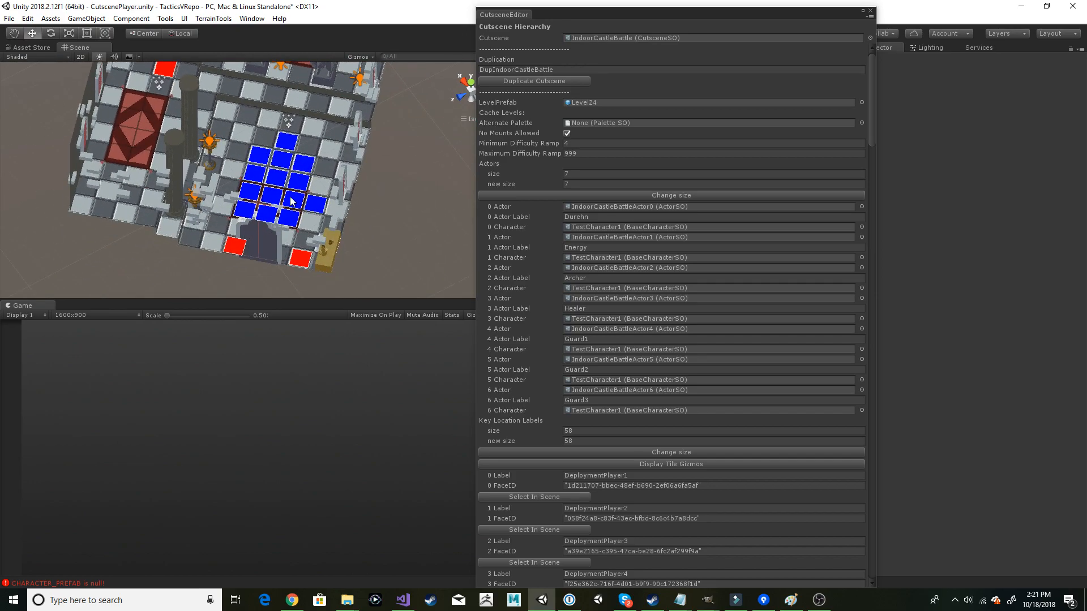
right_drag(321, 134, 256, 153)
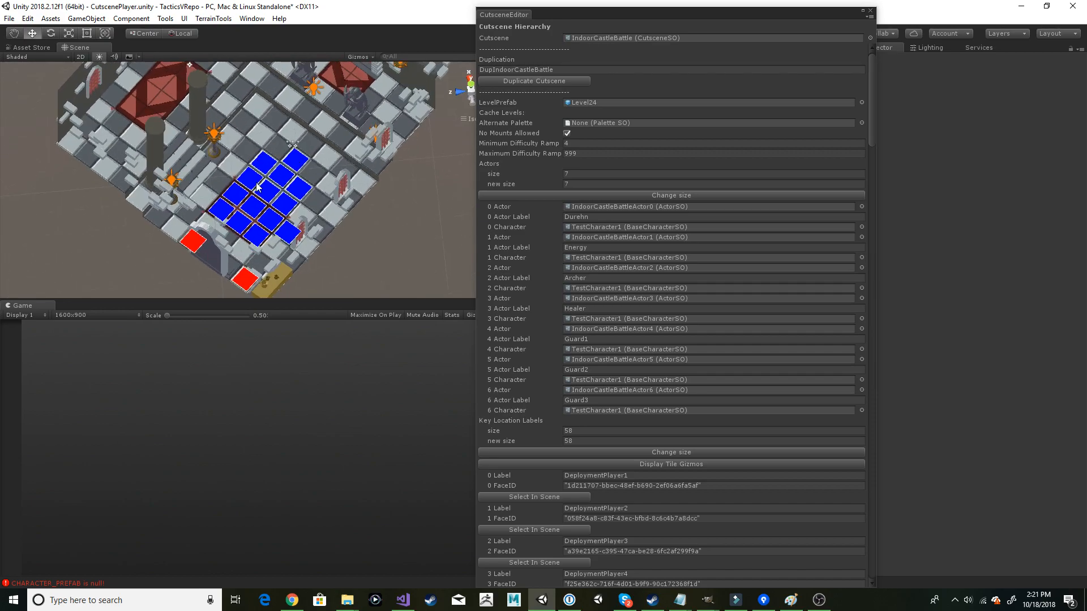
right_drag(278, 166, 256, 162)
middle_drag(256, 161, 278, 224)
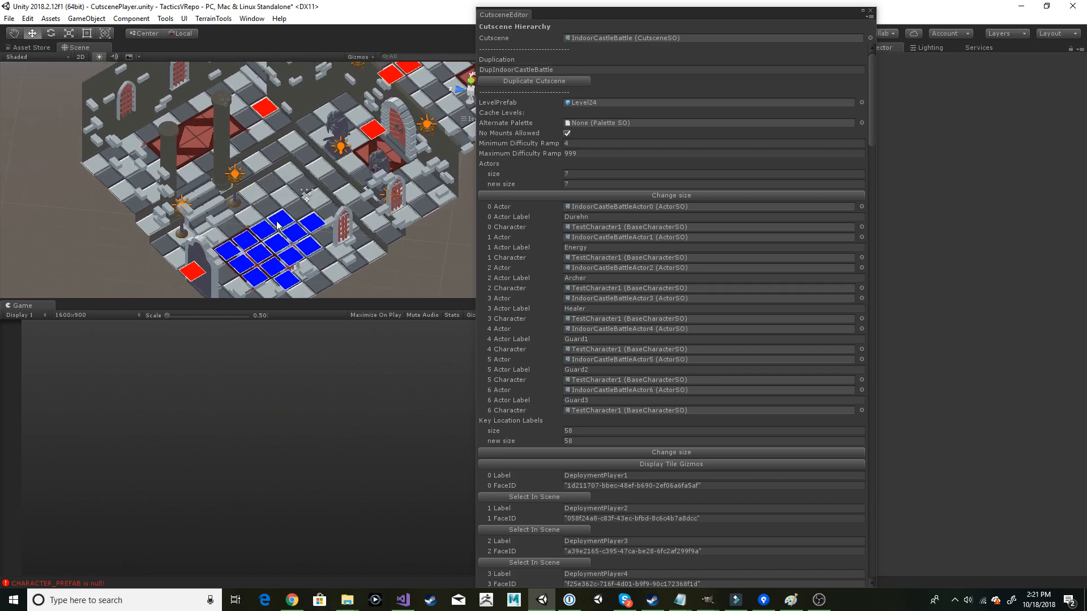
middle_drag(358, 246, 328, 178)
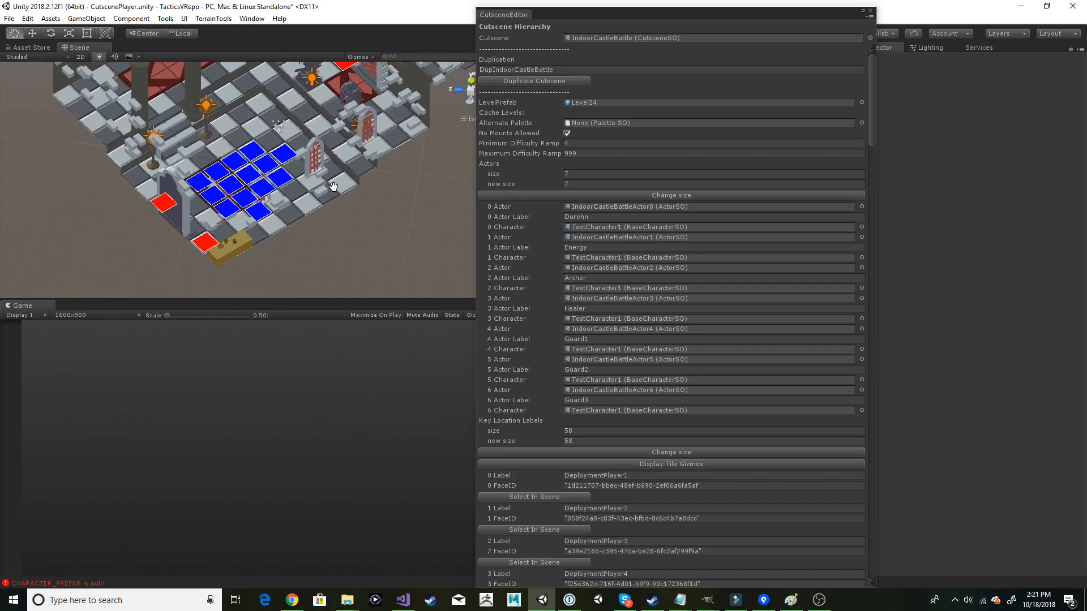
Step: Review IndoorCastleBattle's key location labels and Main Module actions, widening the cutscene editor window
scroll(594, 331, down, 20)
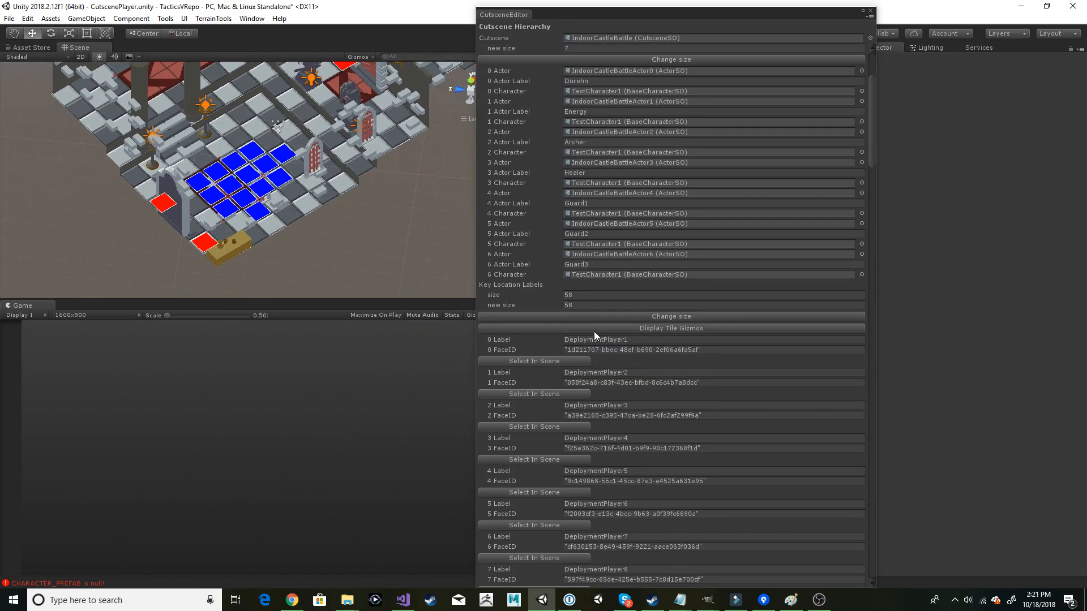
scroll(595, 328, up, 15)
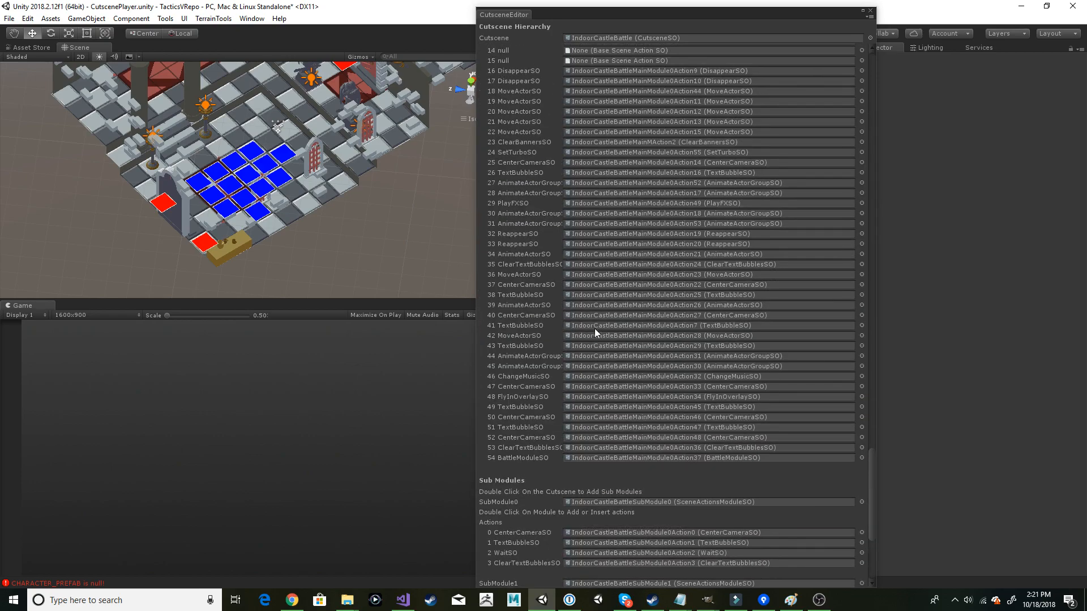
scroll(594, 328, up, 3)
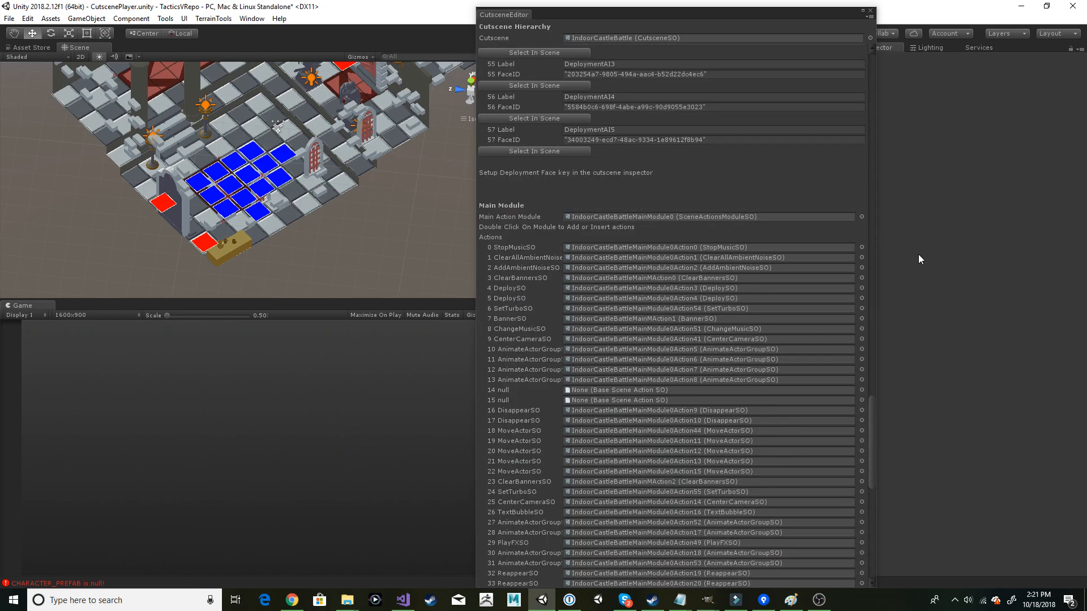
drag(875, 246, 902, 261)
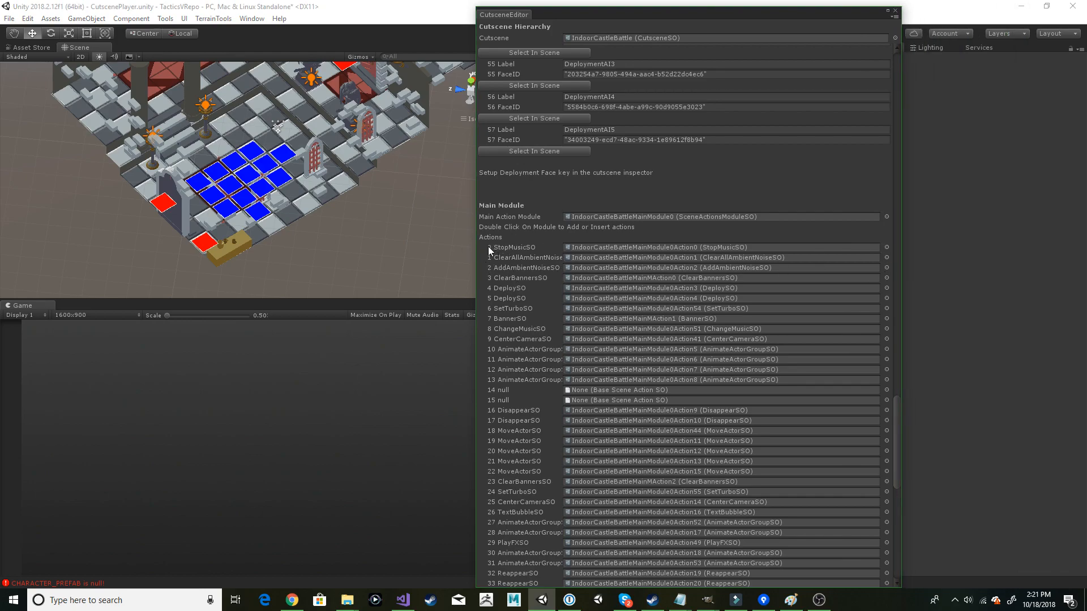
scroll(504, 283, down, 11)
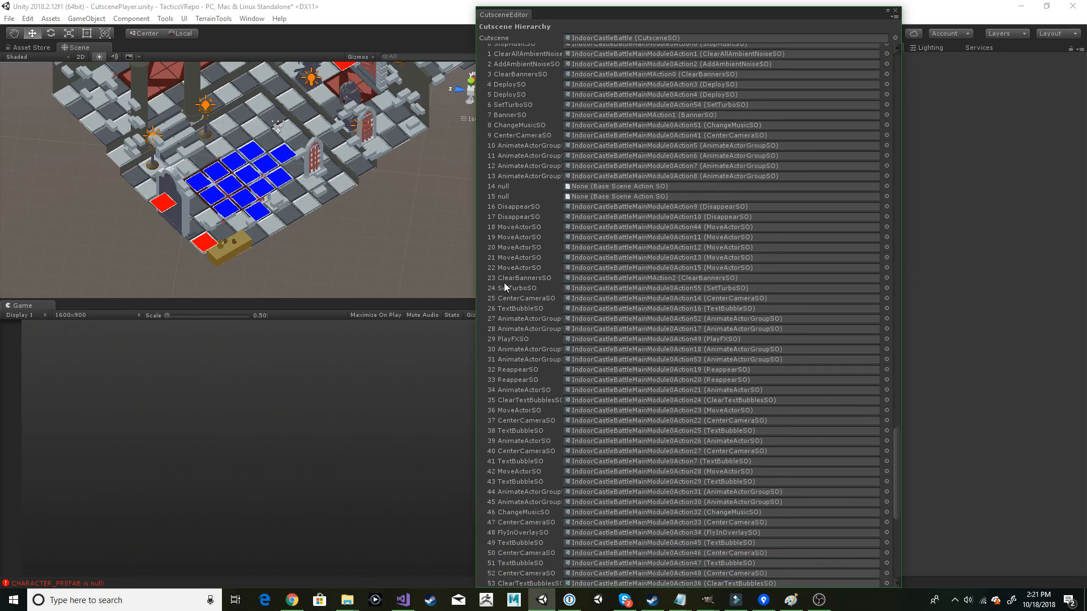
scroll(504, 283, up, 7)
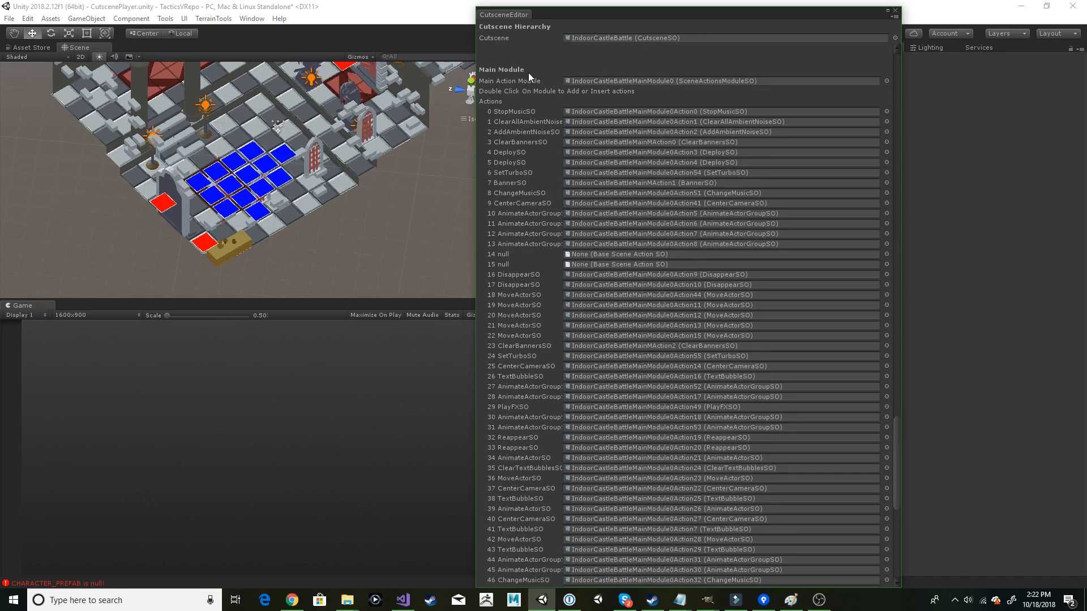
Step: Review the actions in the cutscene's Sub Modules, return to the Main Module list, and widen the editor window further
scroll(547, 146, down, 13)
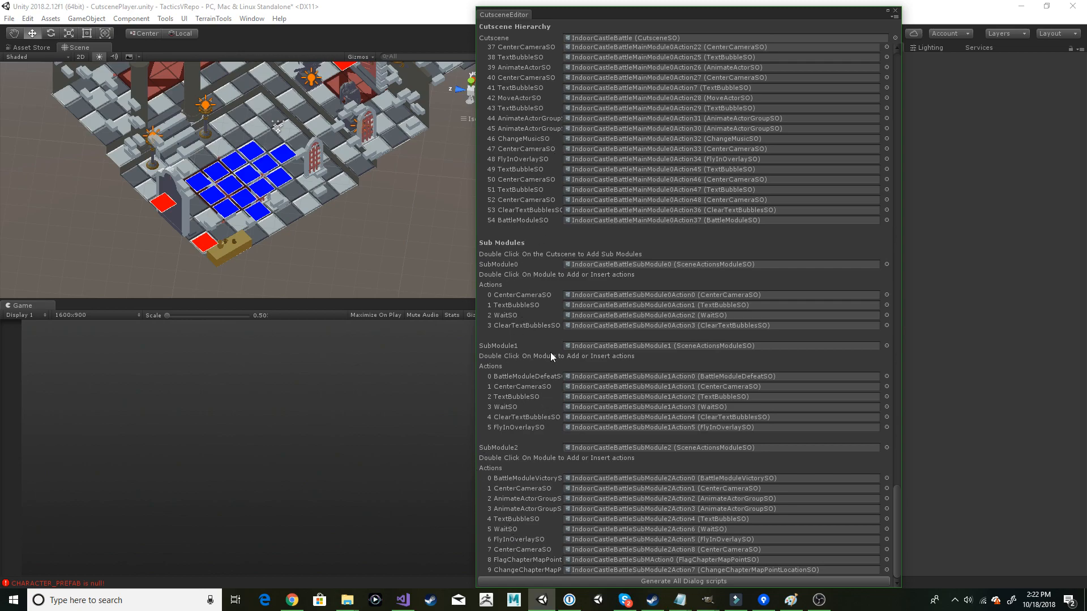
scroll(548, 328, up, 4)
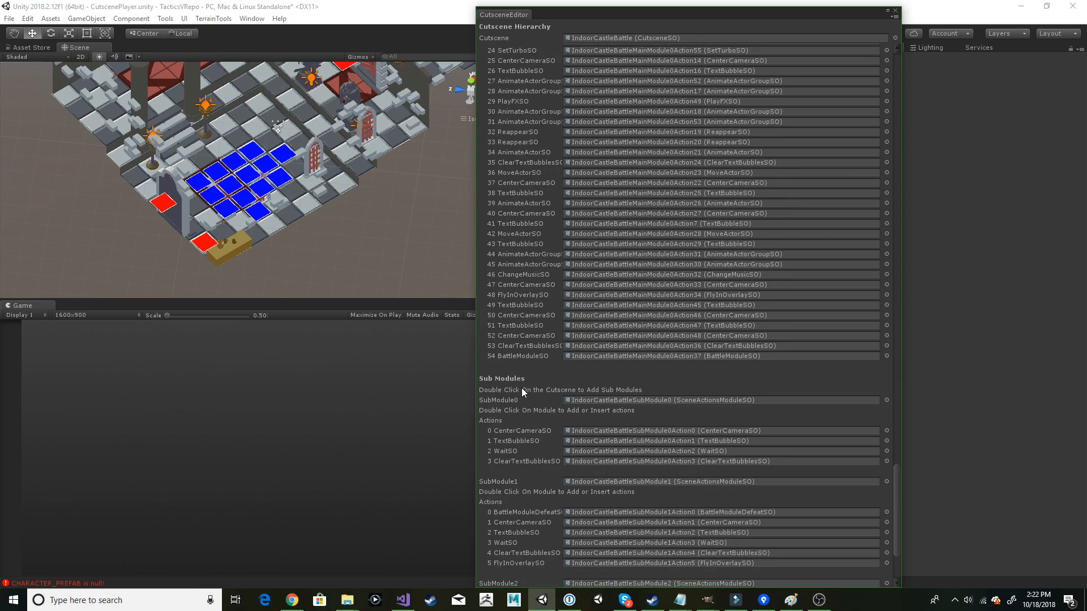
middle_drag(263, 123, 250, 199)
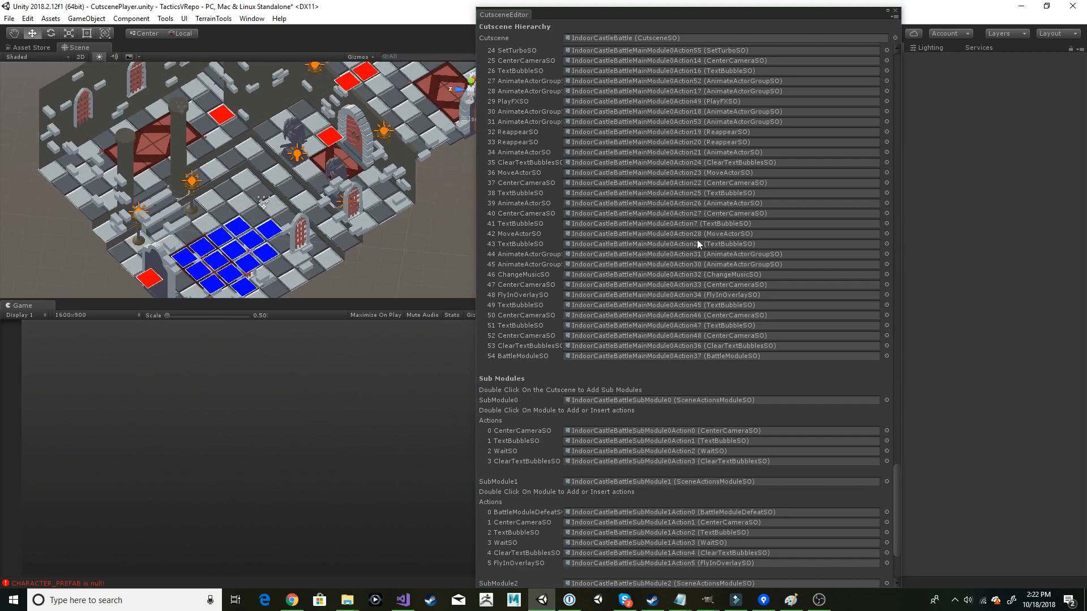
scroll(568, 253, up, 11)
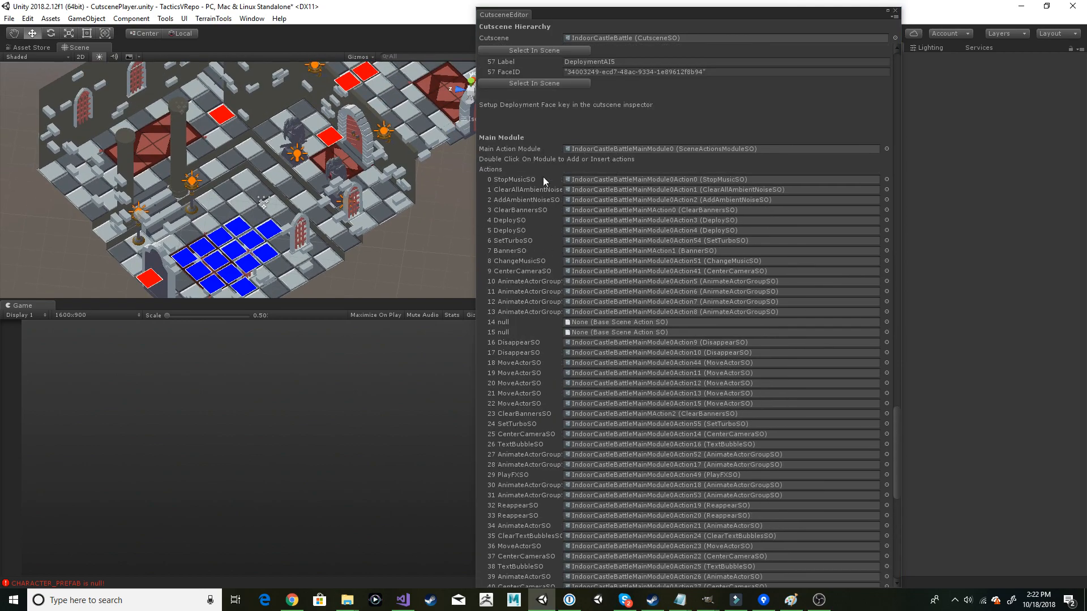
drag(904, 174, 1017, 173)
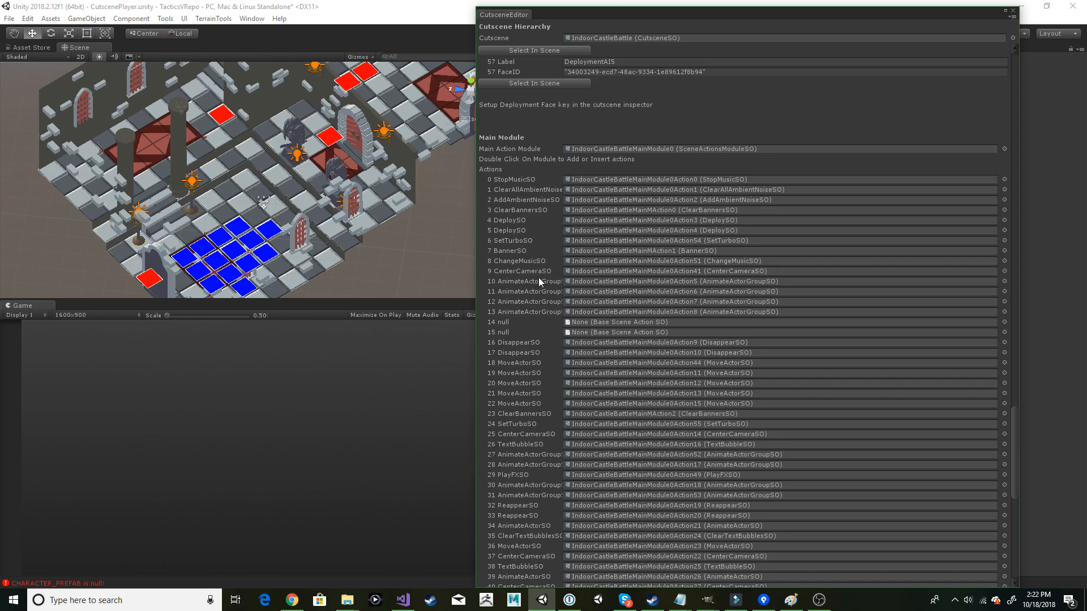
Step: Inspect the Main Module's SetTurboSO actions 6 and 24 and CenterCameraSO action 25, moving and narrowing the editor window to uncover their properties
click(515, 241)
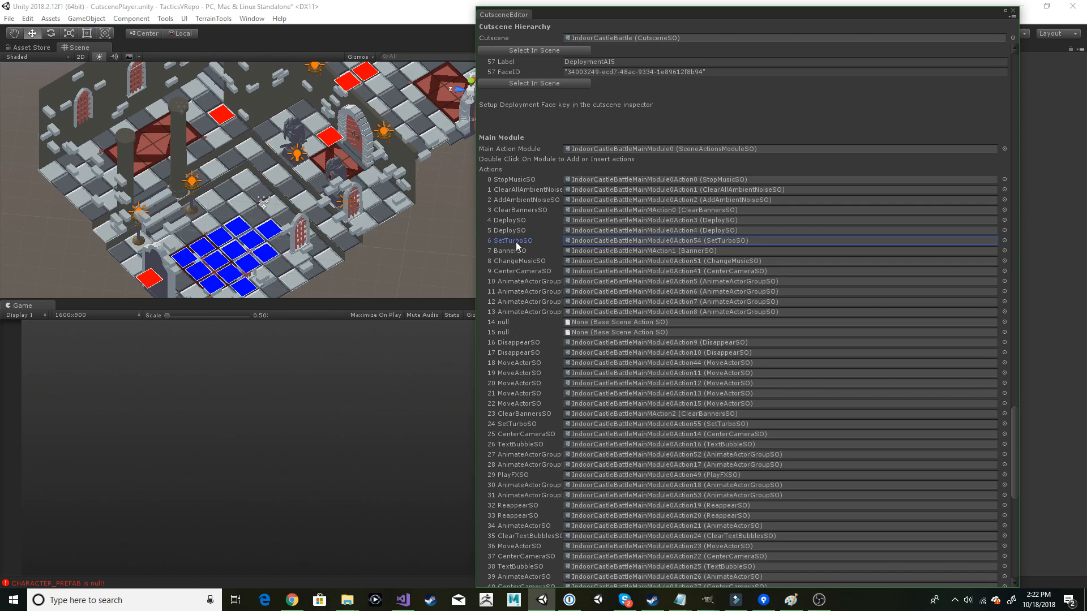
double_click(582, 239)
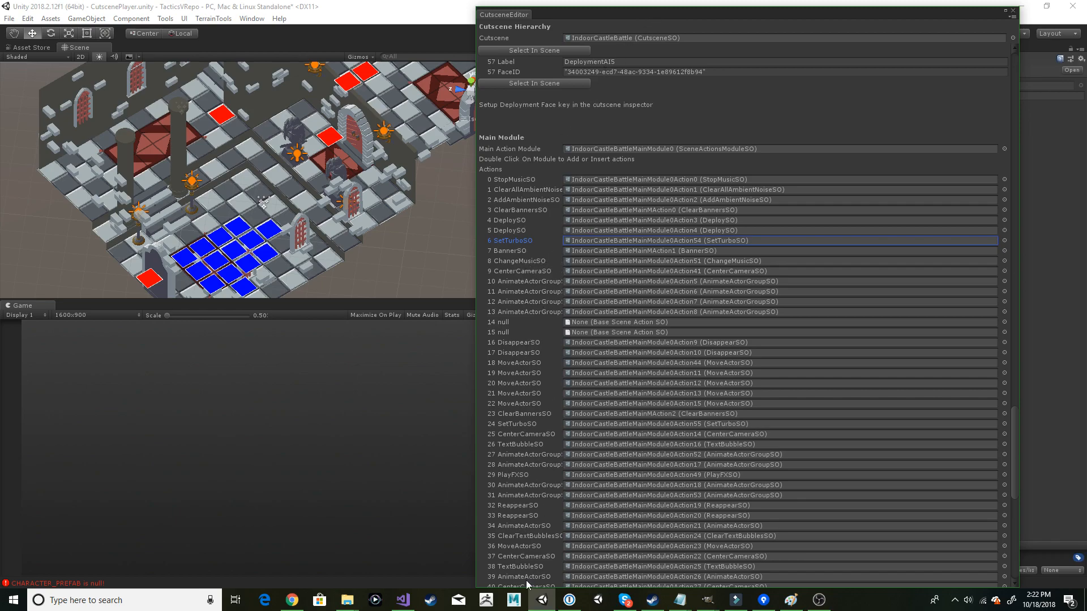
click(514, 422)
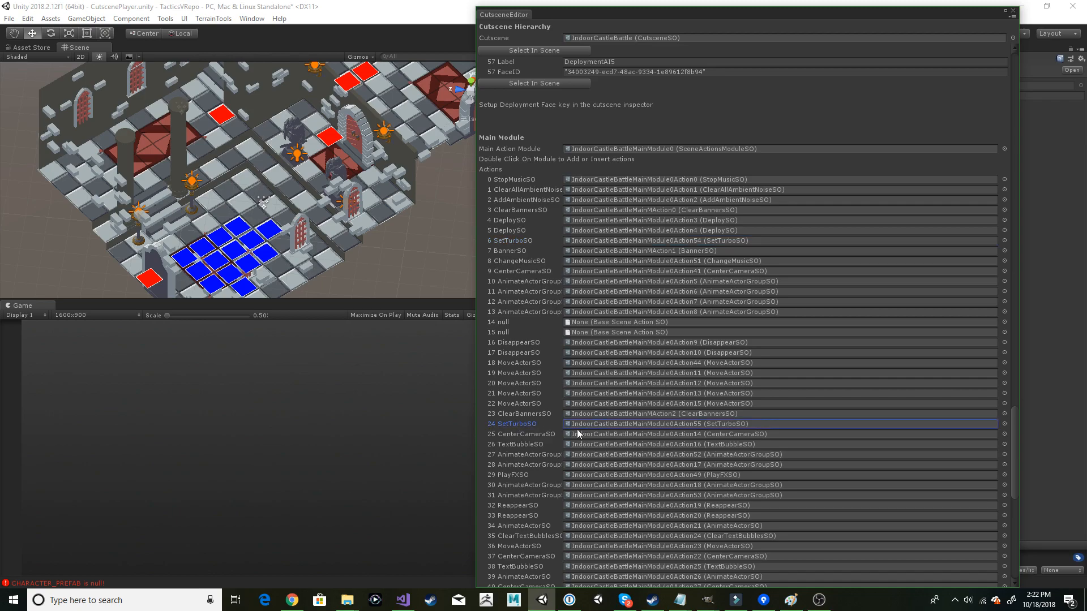
click(599, 434)
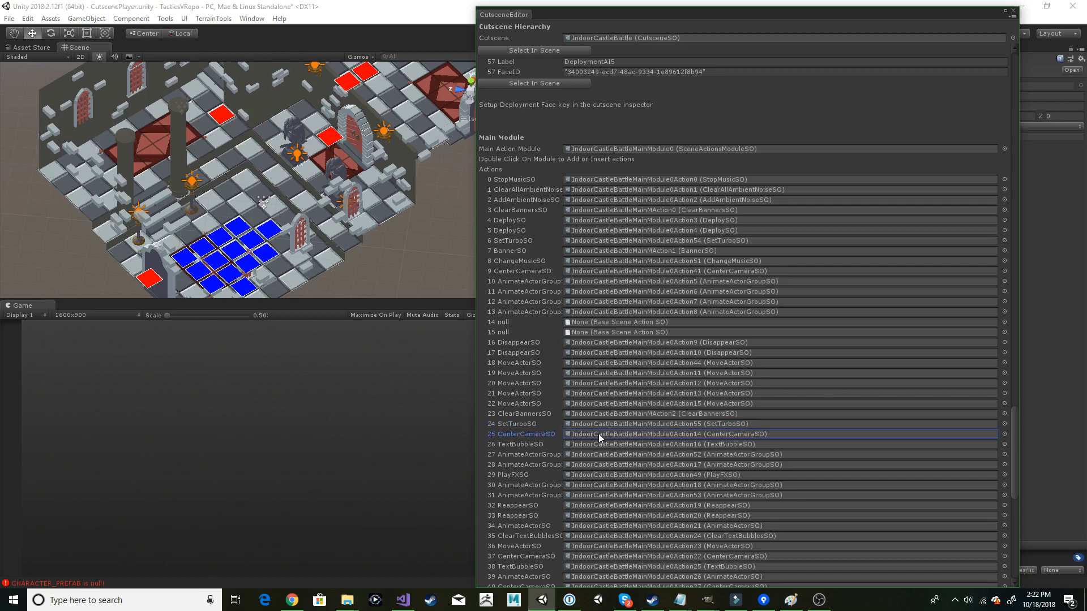
drag(701, 13, 529, 12)
drag(846, 108, 688, 119)
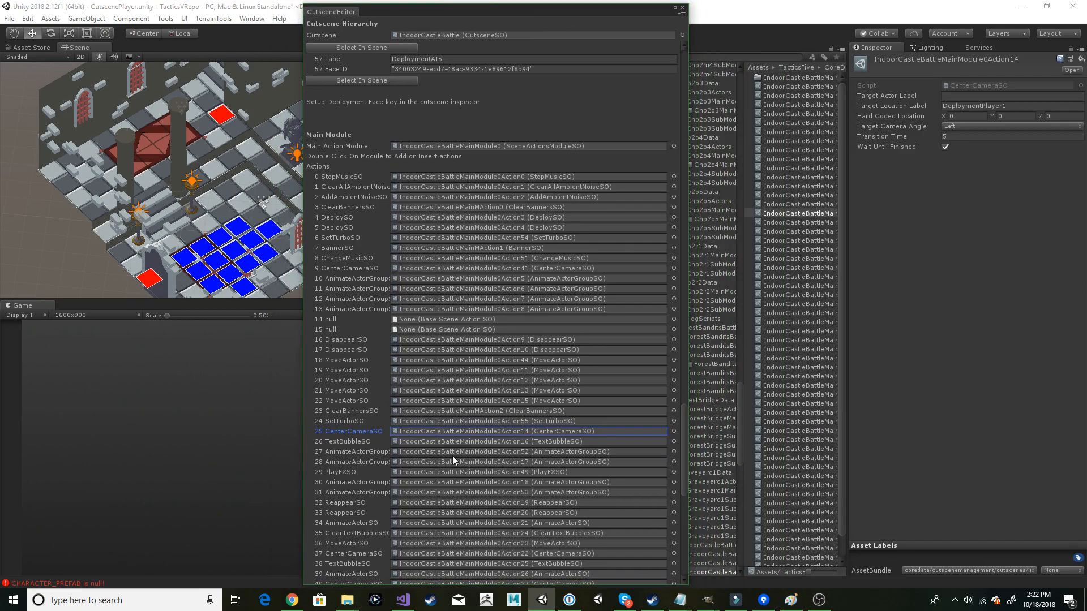
Step: Inspect the properties of CenterCameraSO action 25 and the spoken text of TextBubbleSO action 26
click(534, 433)
click(571, 442)
click(1025, 106)
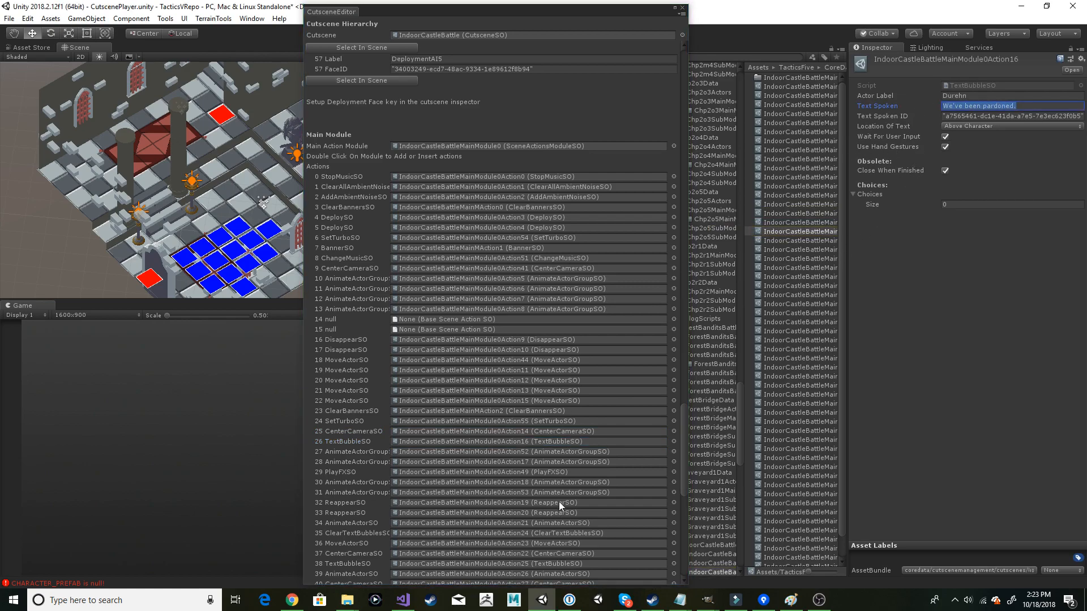
Step: Inspect FlyInOverlaySO action 48 and BattleModuleSO action 54 near the end of the Main Module
scroll(596, 430, down, 8)
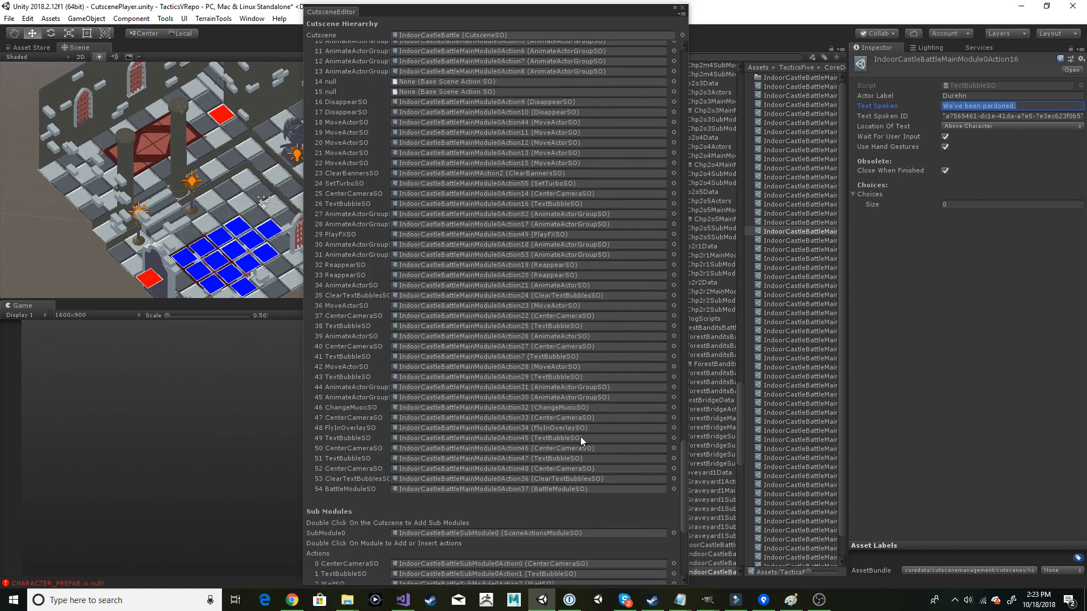
click(558, 429)
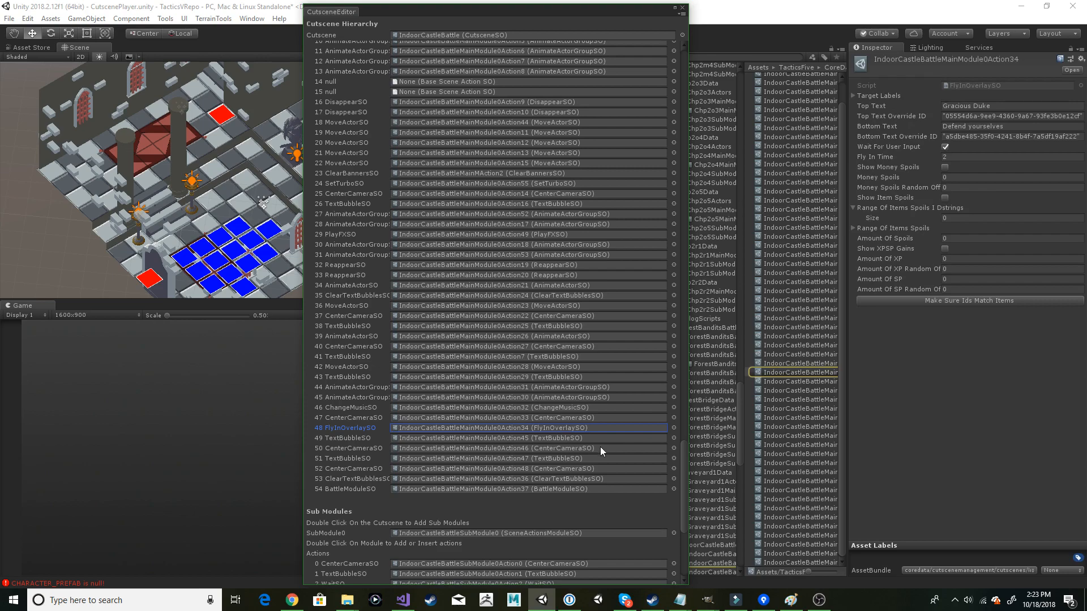
click(566, 489)
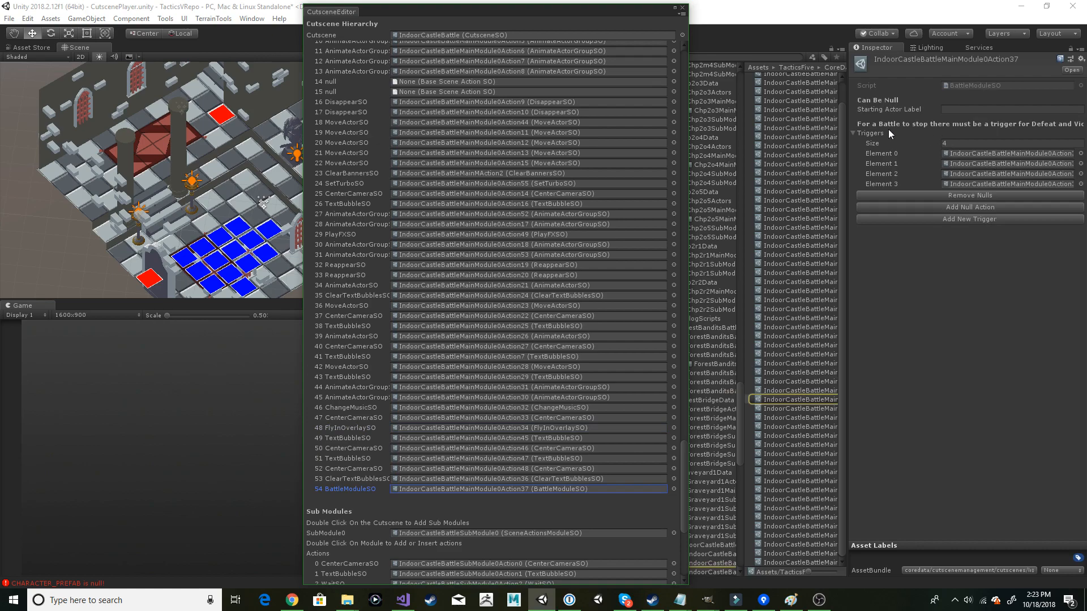
Step: Examine the battle module's first two triggers and follow the second trigger's action to the sub module it executes
double_click(980, 154)
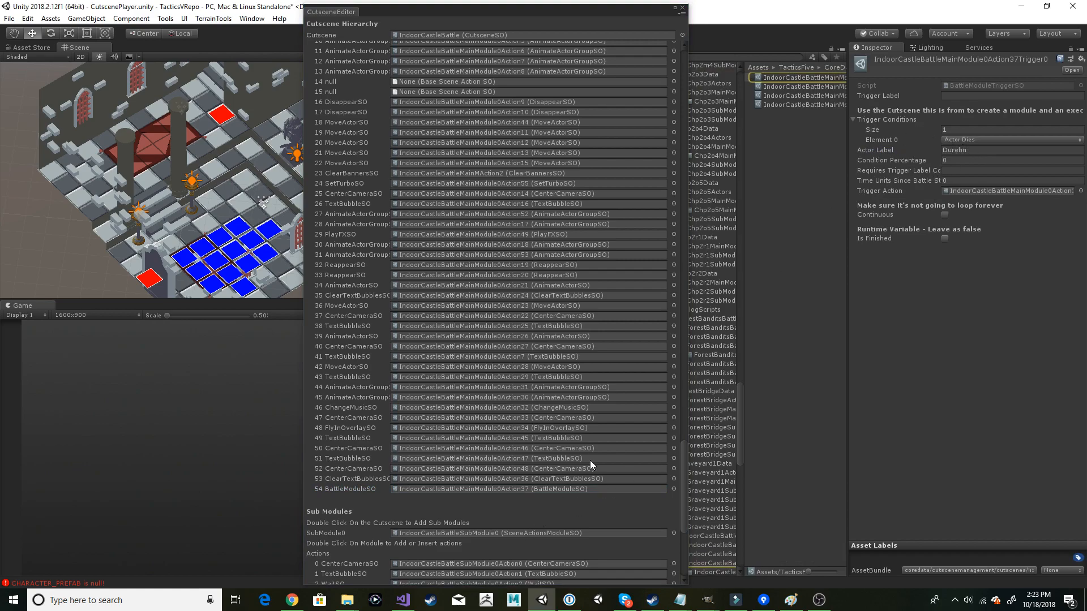
click(566, 487)
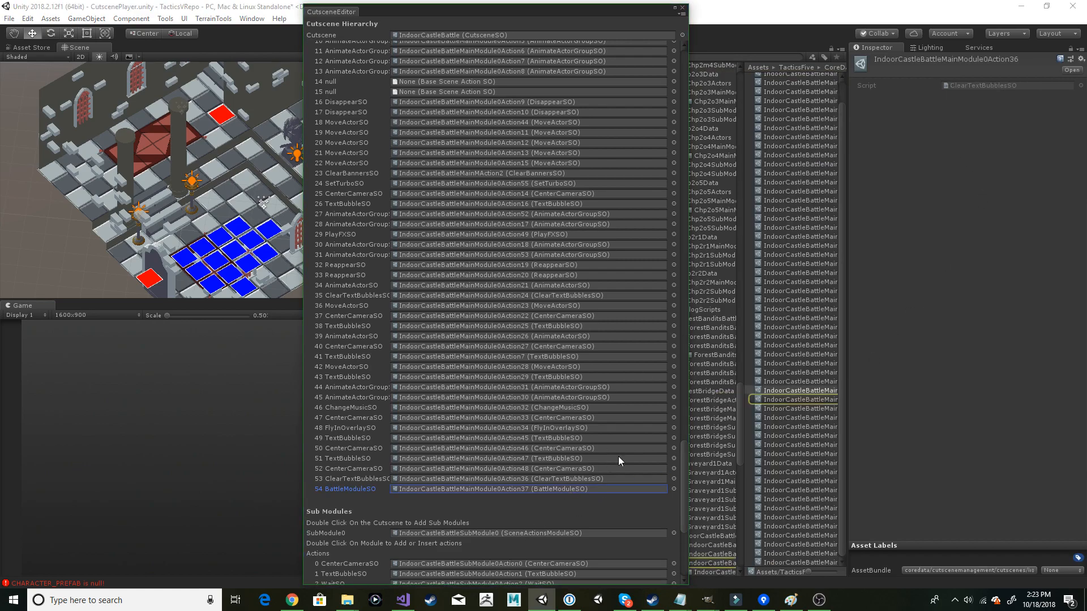
double_click(590, 488)
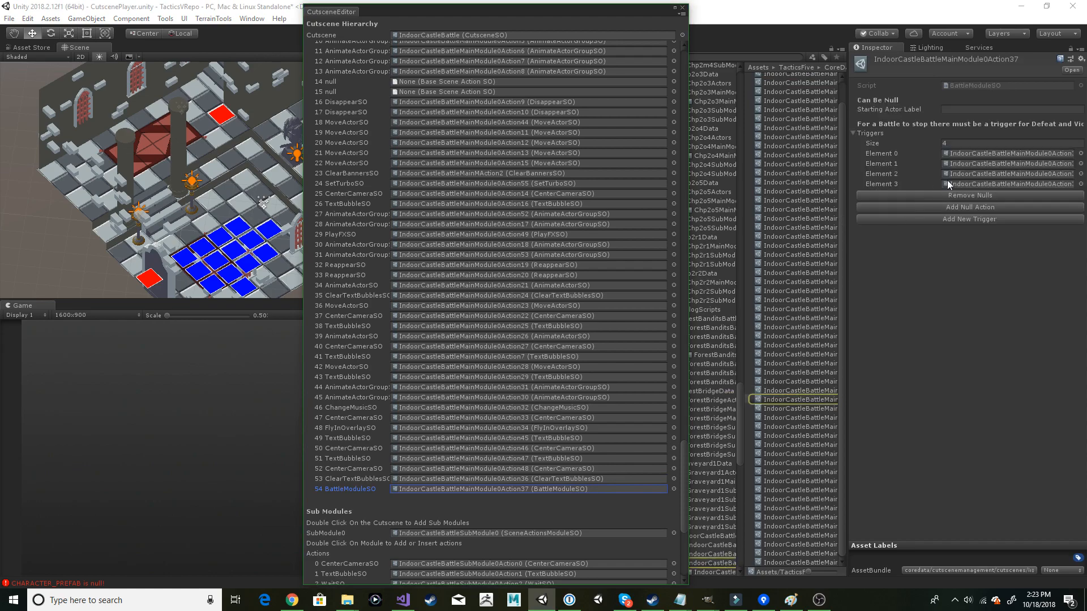
double_click(981, 164)
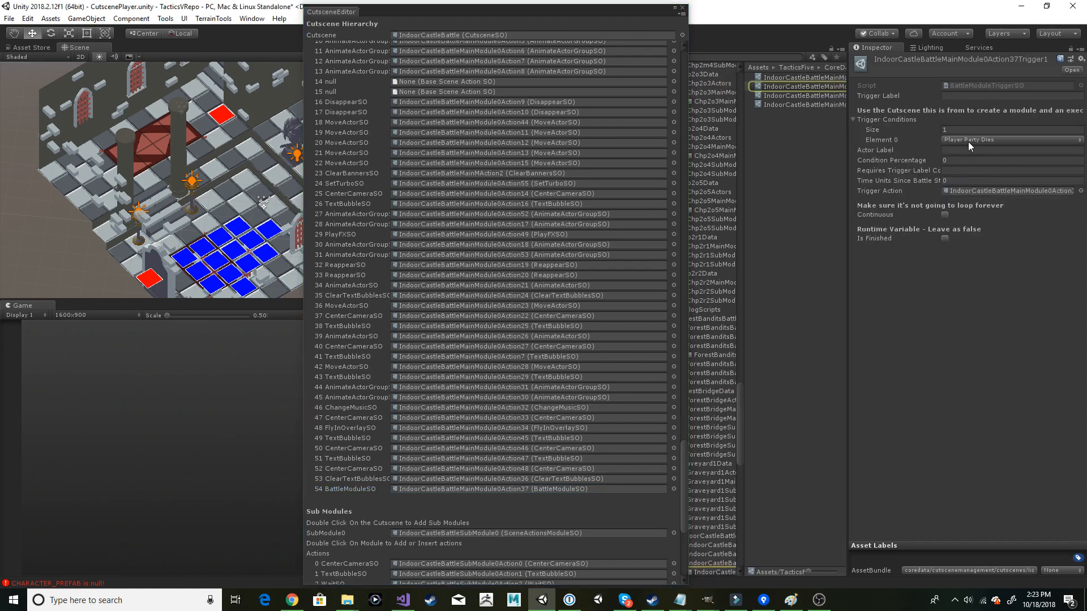
double_click(976, 192)
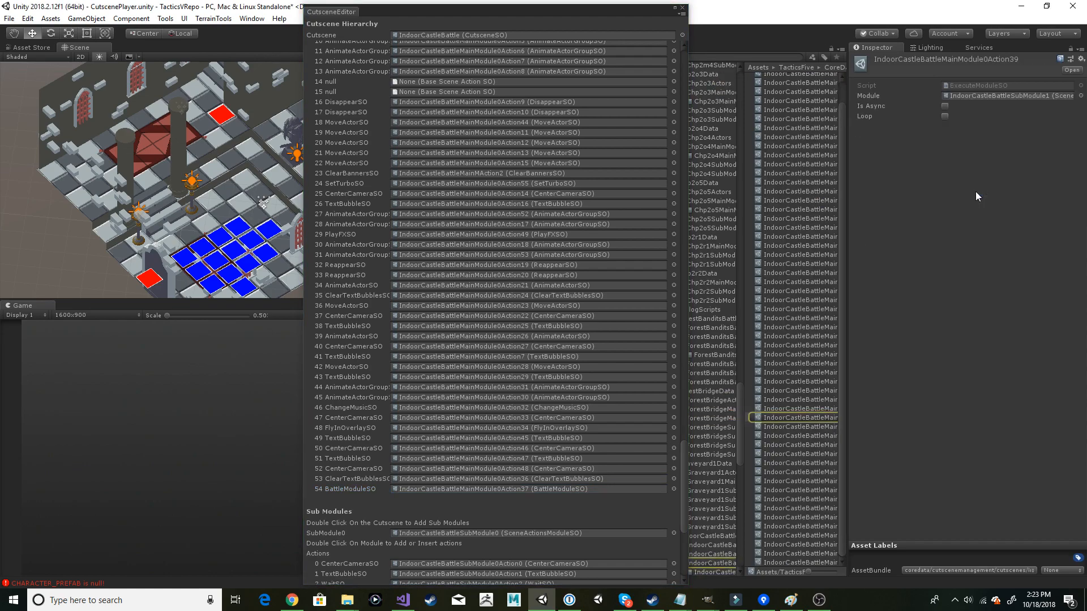
double_click(977, 97)
Step: Review SubModule1's battle defeat, text bubble and fly-in overlay actions, and open SubModule2's action list
scroll(616, 276, down, 8)
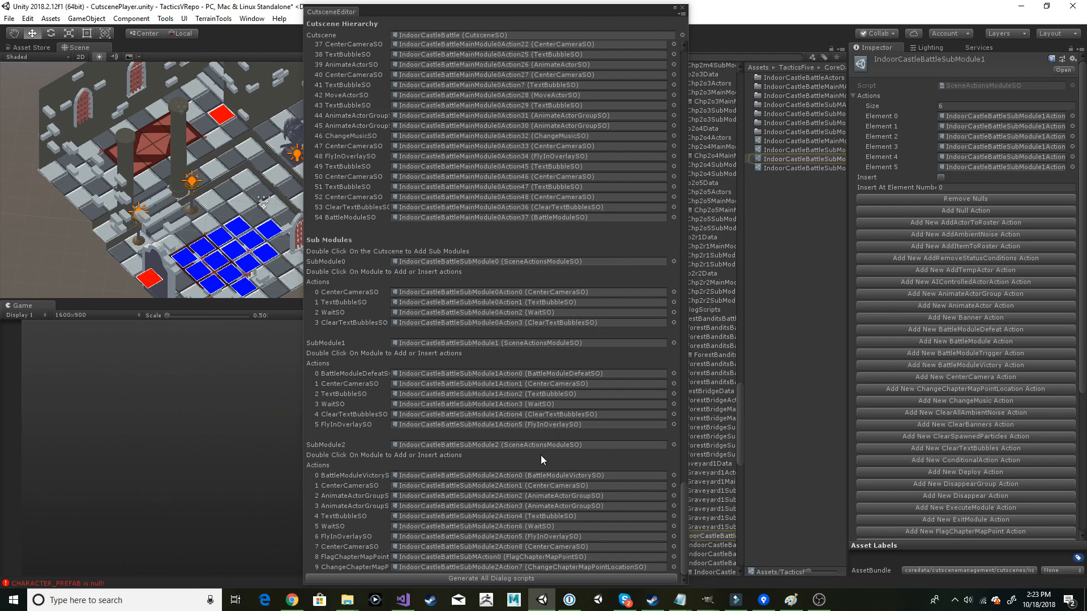
double_click(531, 373)
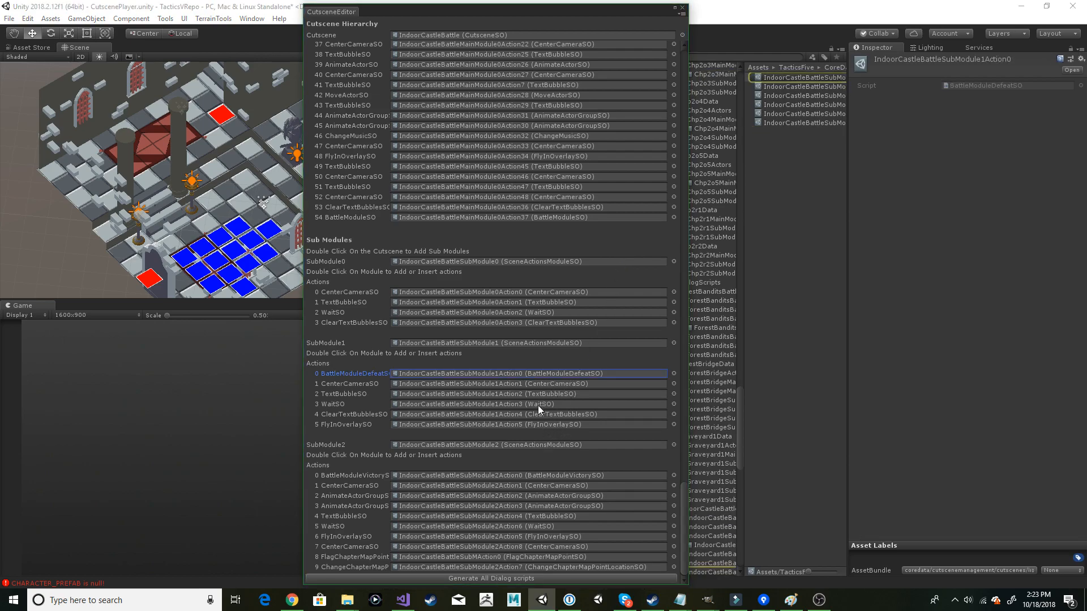
double_click(547, 394)
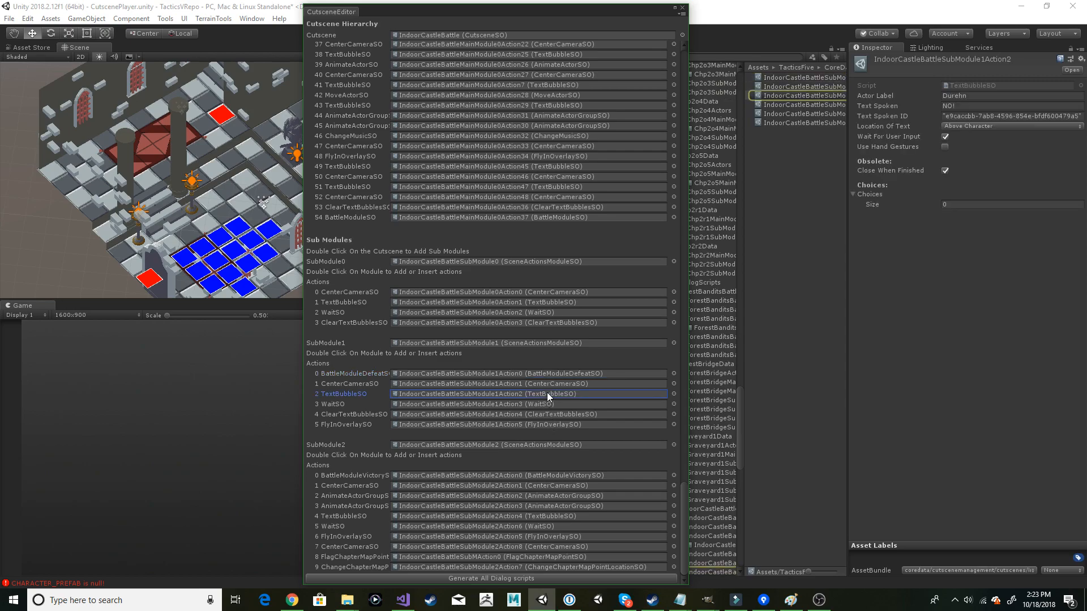
click(876, 106)
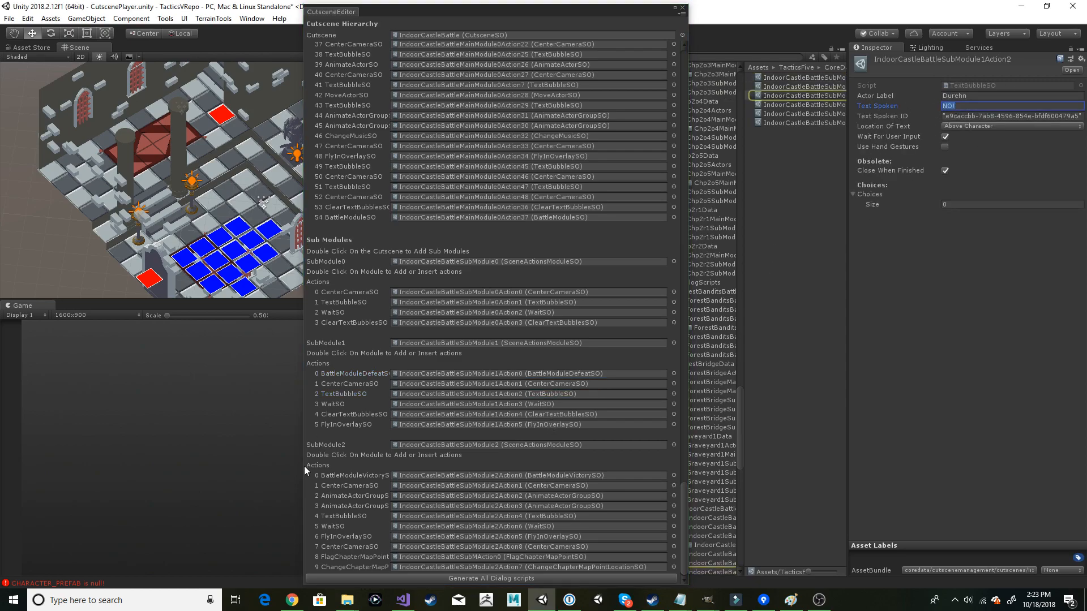
double_click(540, 425)
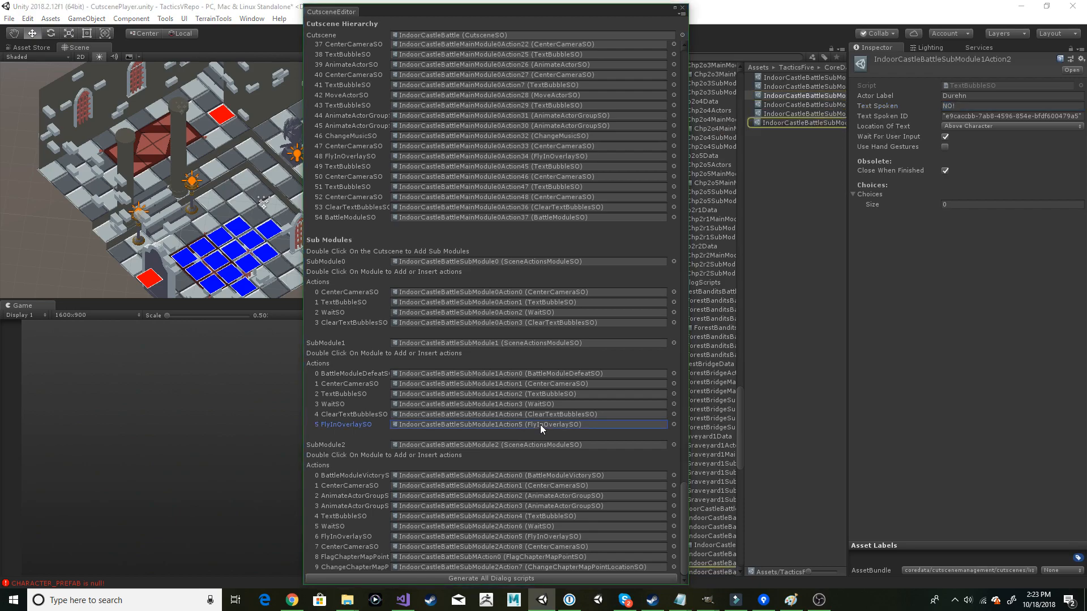
double_click(530, 445)
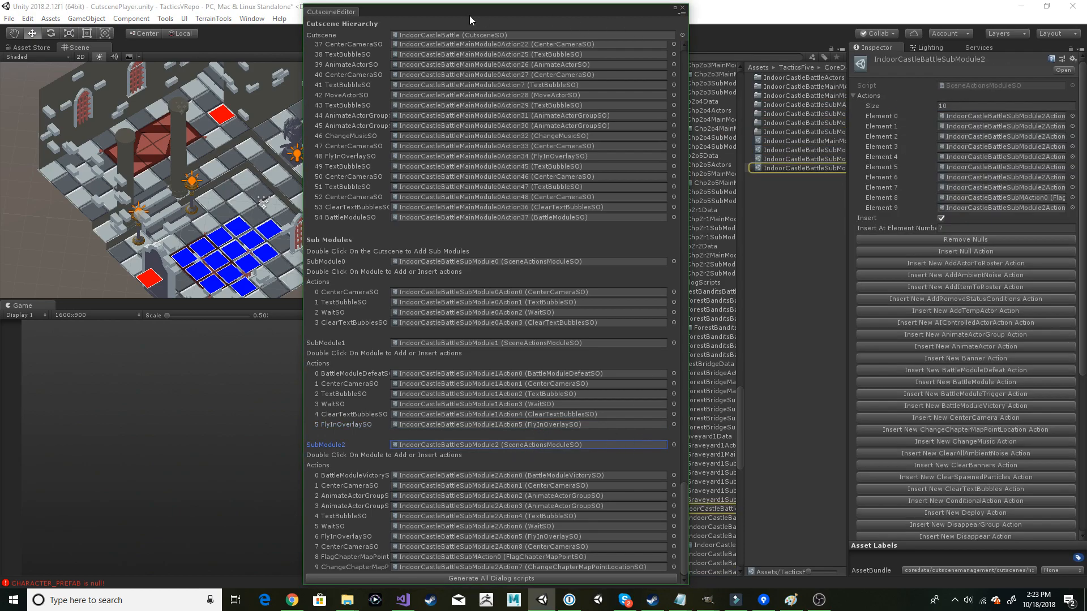
Step: Close the cutscene editor and open TitleScene from the Scenes folder, discarding the changes to CutscenePlayer
drag(474, 14, 753, 22)
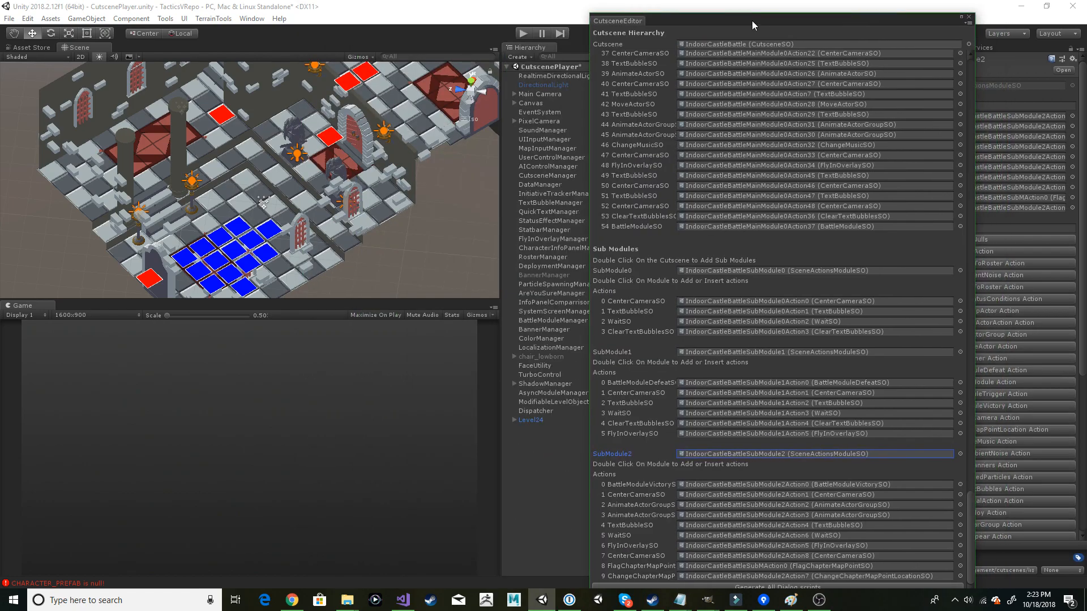
click(967, 17)
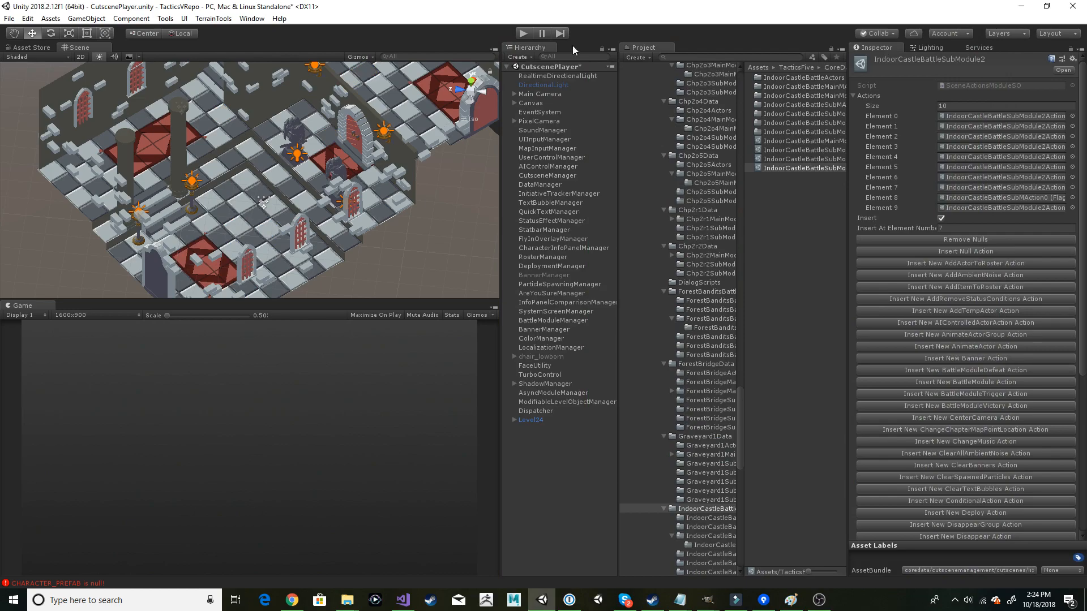
scroll(684, 461, down, 10)
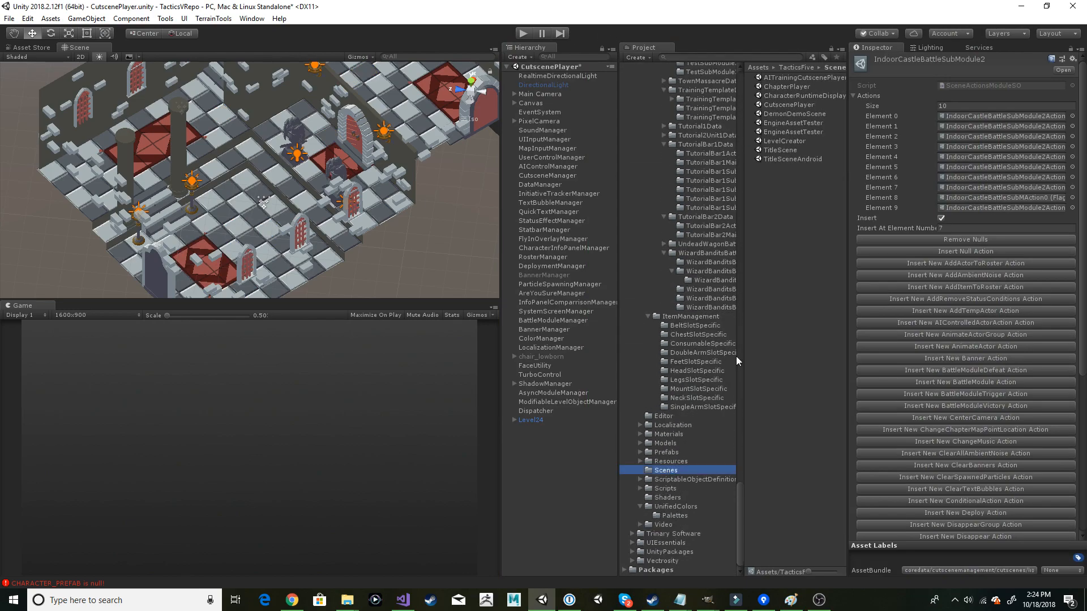
double_click(787, 149)
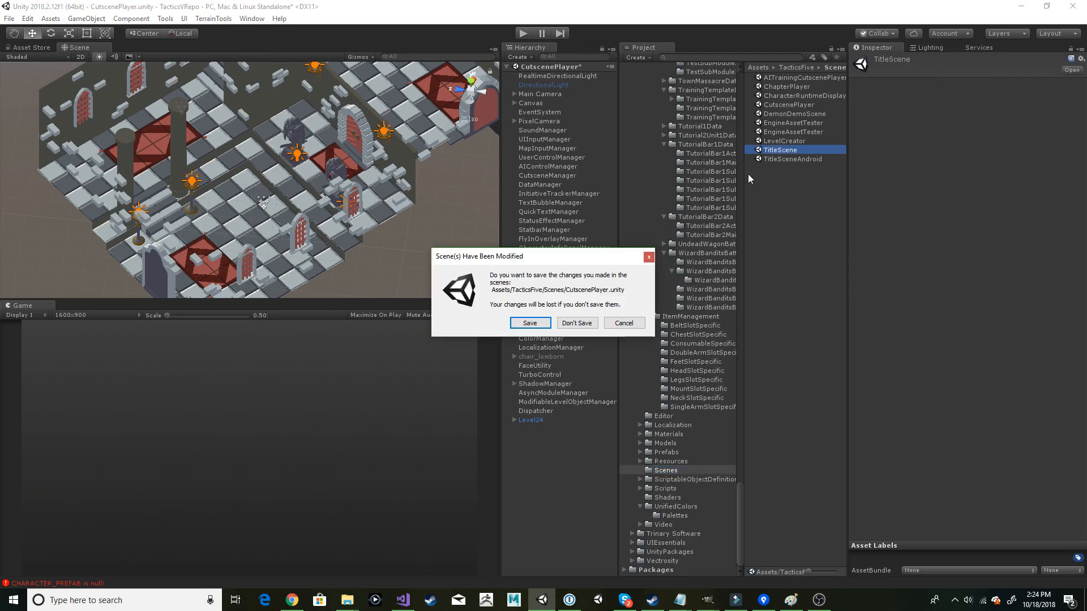
click(577, 323)
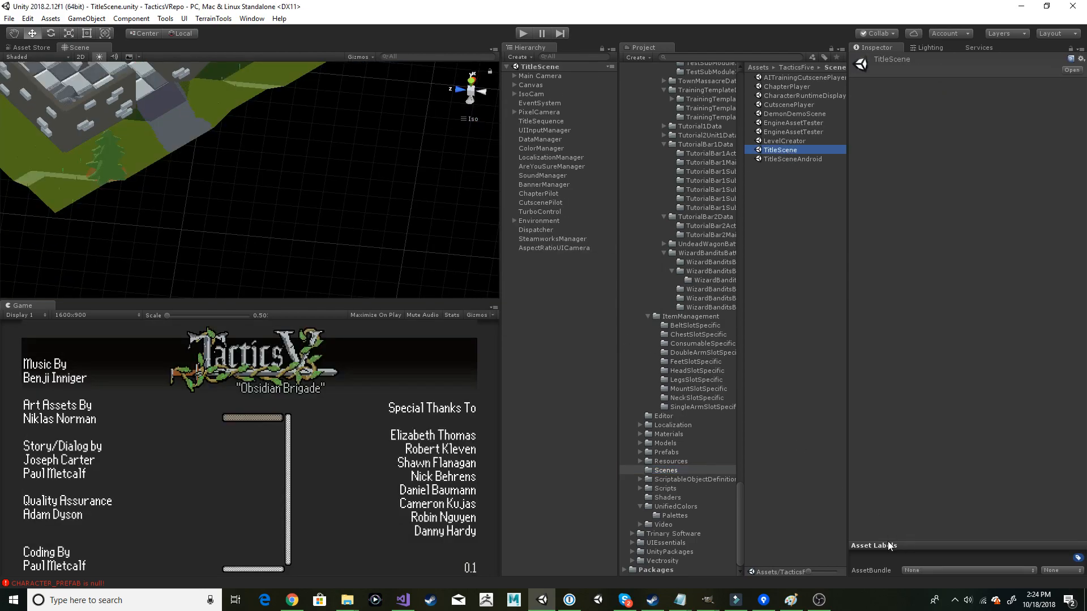
Step: Run TitleScene in play mode and maximize the Game view
click(524, 33)
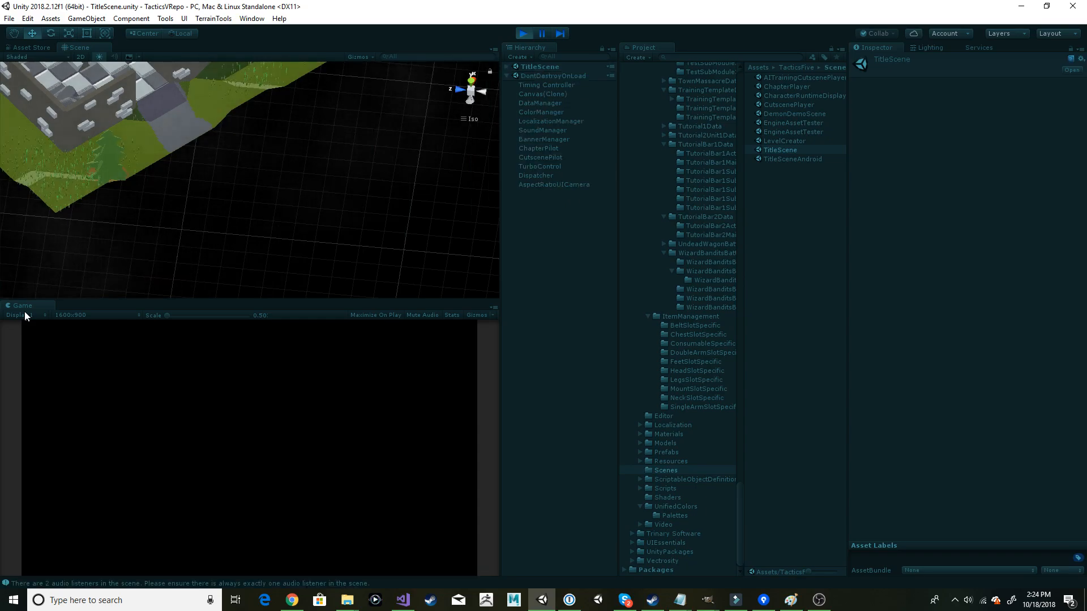
right_click(25, 303)
click(49, 340)
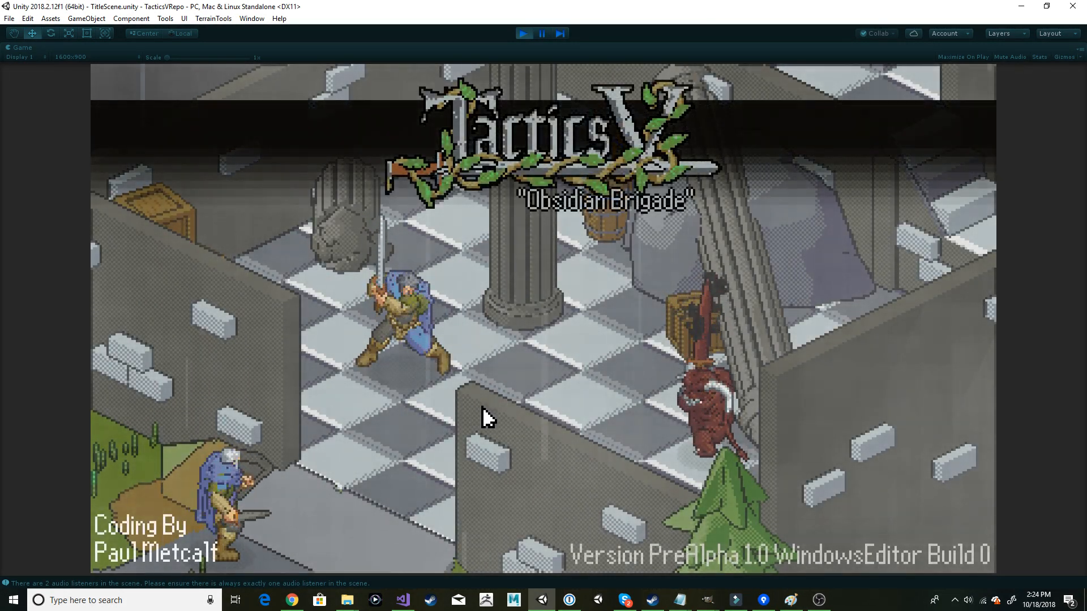
Step: View the game's save data list, close it, and start a Battle from the title menu
click(550, 318)
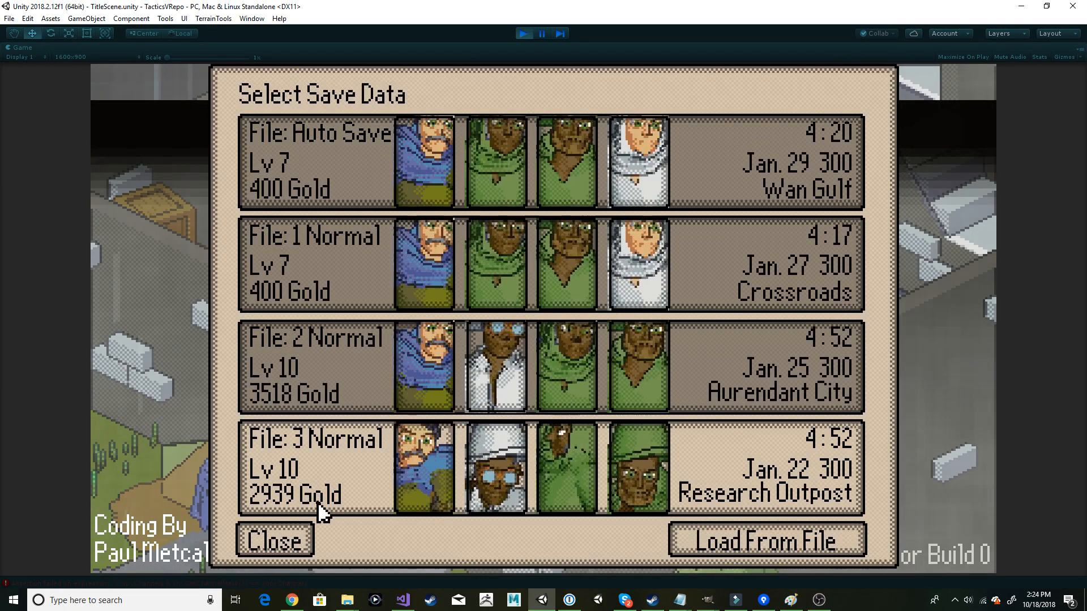
click(298, 539)
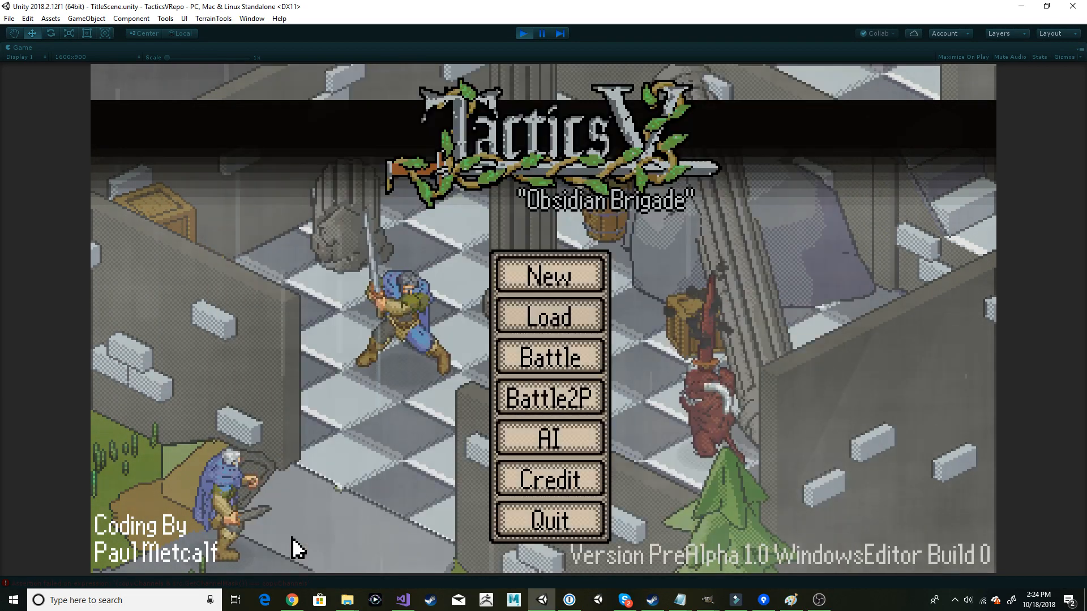
click(542, 361)
click(511, 352)
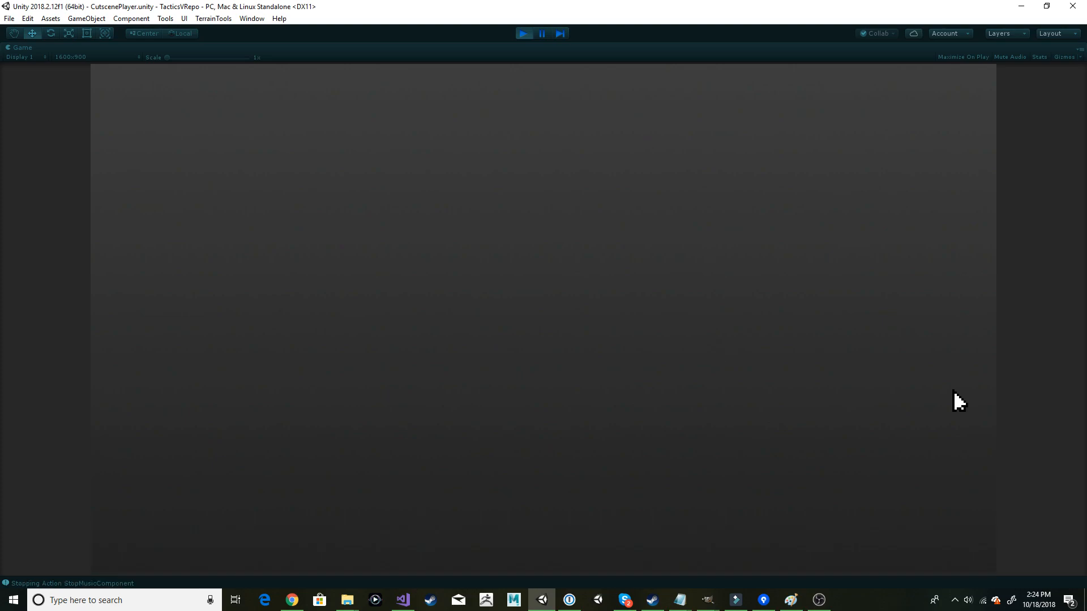
Step: Deploy Robert the Archer beside Durehn, and Sean the EnergyWizard on another deployment tile
key(Left)
key(Return)
key(Return)
key(Right)
key(Down)
key(Return)
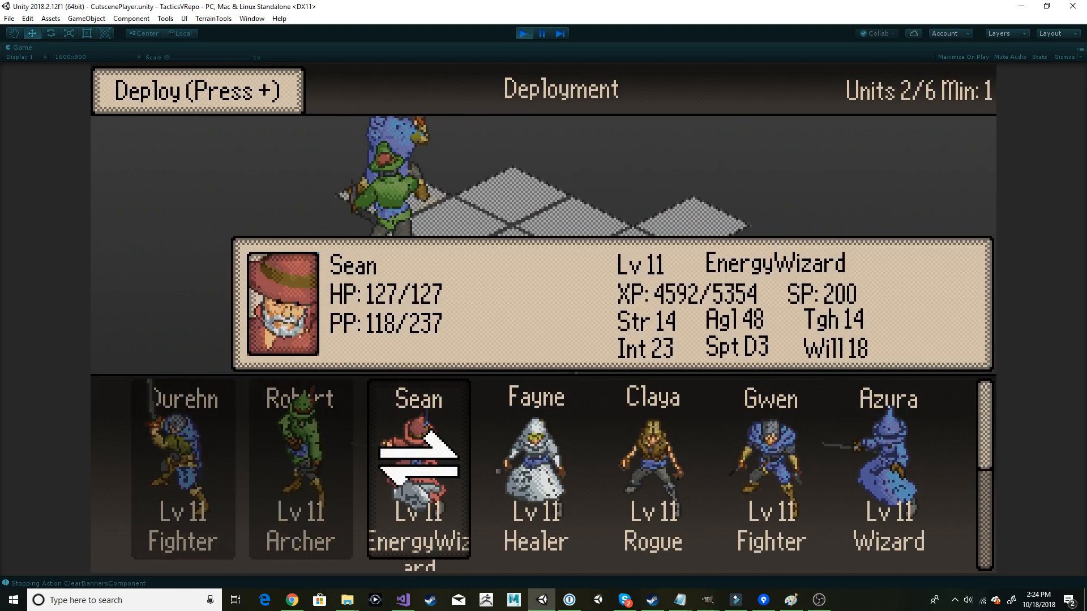
key(Return)
Step: Deploy Fayne the Healer on a tile nearer the front of the deployment grid
key(Right)
key(Down)
key(Down)
key(Return)
key(Return)
Step: Deploy Dant the Fighter from the roster's last row on the tile next to Robert the Archer
key(Left)
key(Down)
key(Left)
key(Return)
key(Down)
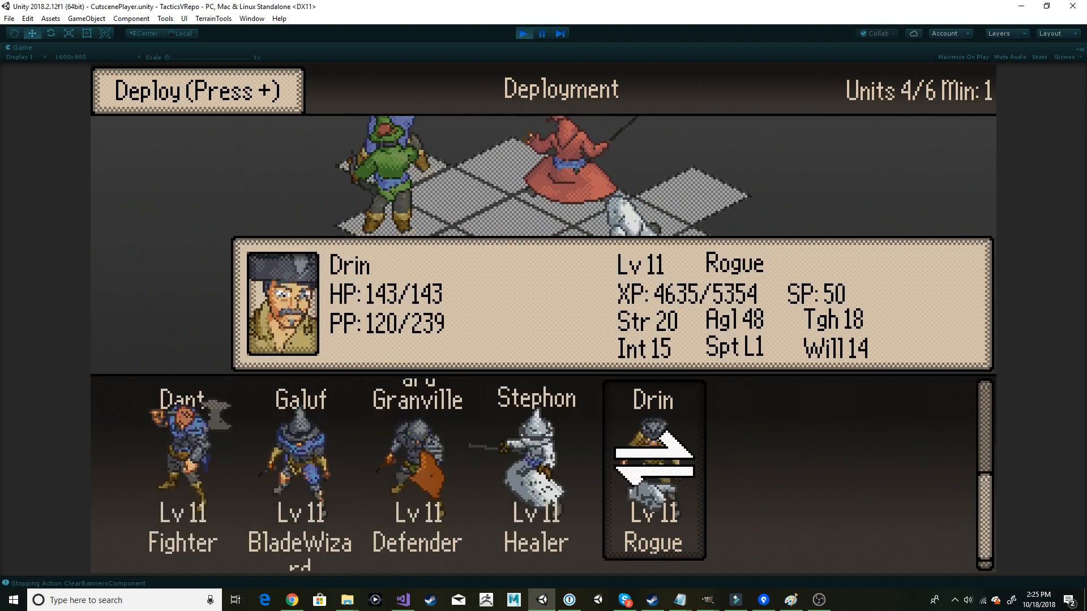
key(Left)
key(Left)
key(Left)
key(Right)
key(Left)
key(Return)
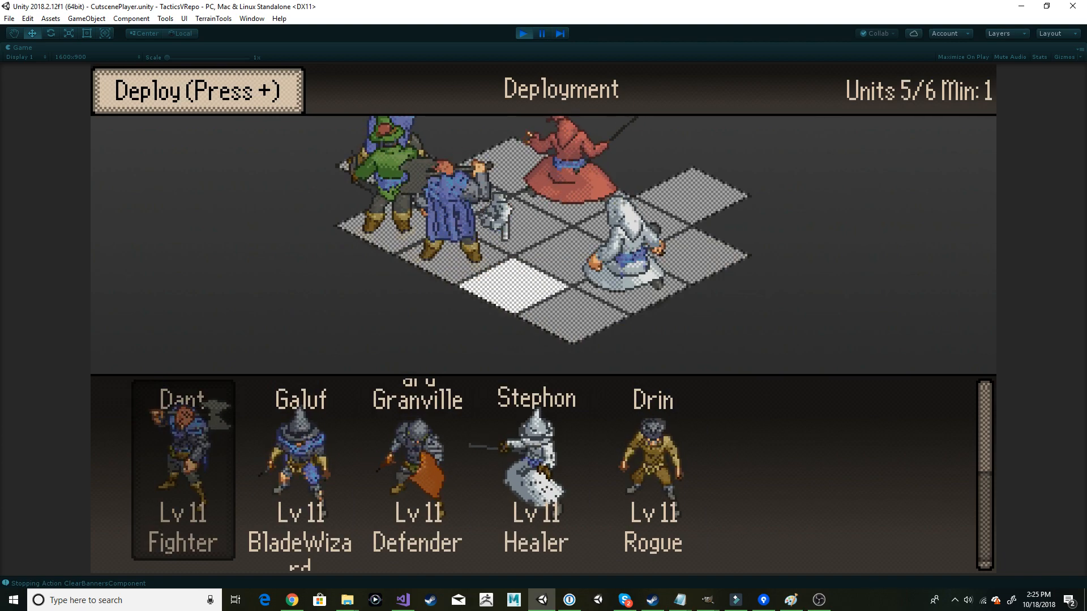
Step: Deploy Granville the Defender on the highlighted front tile between Dant and Fayne
key(Return)
key(Right)
key(Right)
key(Down)
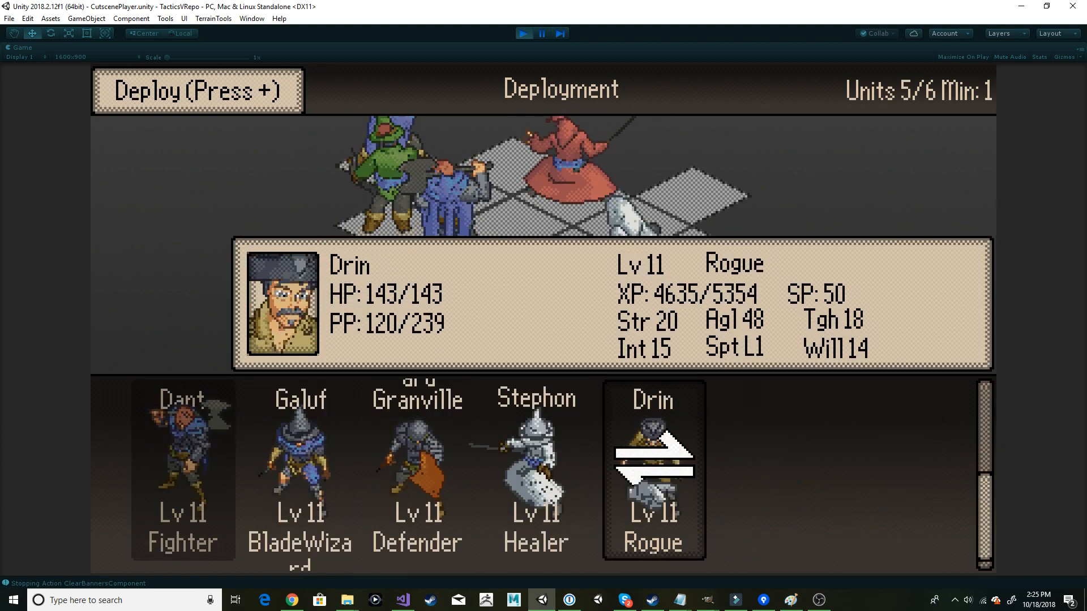
key(Left)
key(Left)
key(Return)
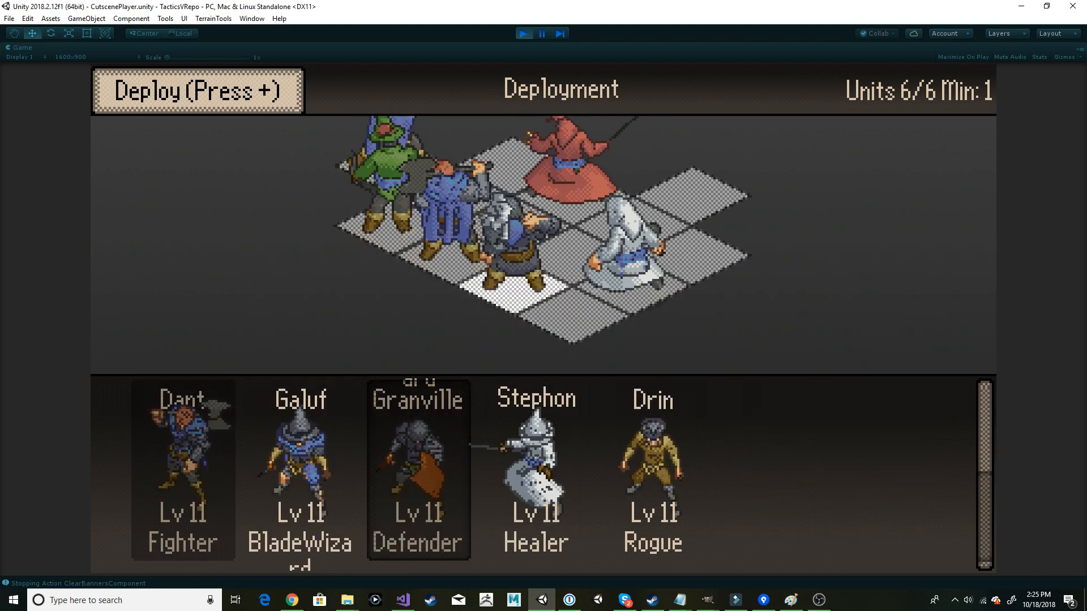
Step: Finish the deployment and confirm the party is ready for battle
key(plus)
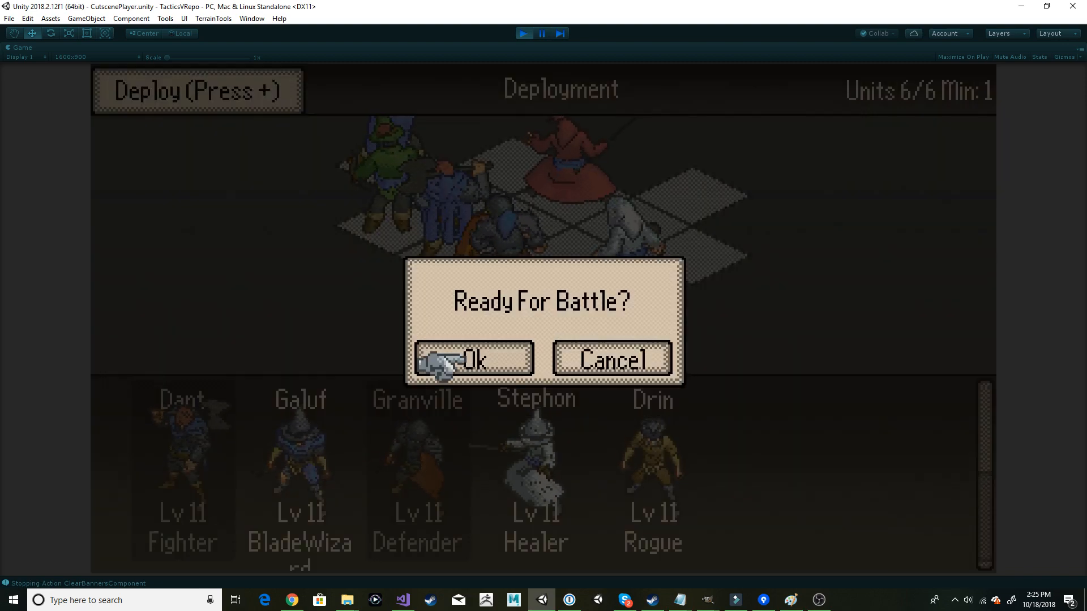
key(Return)
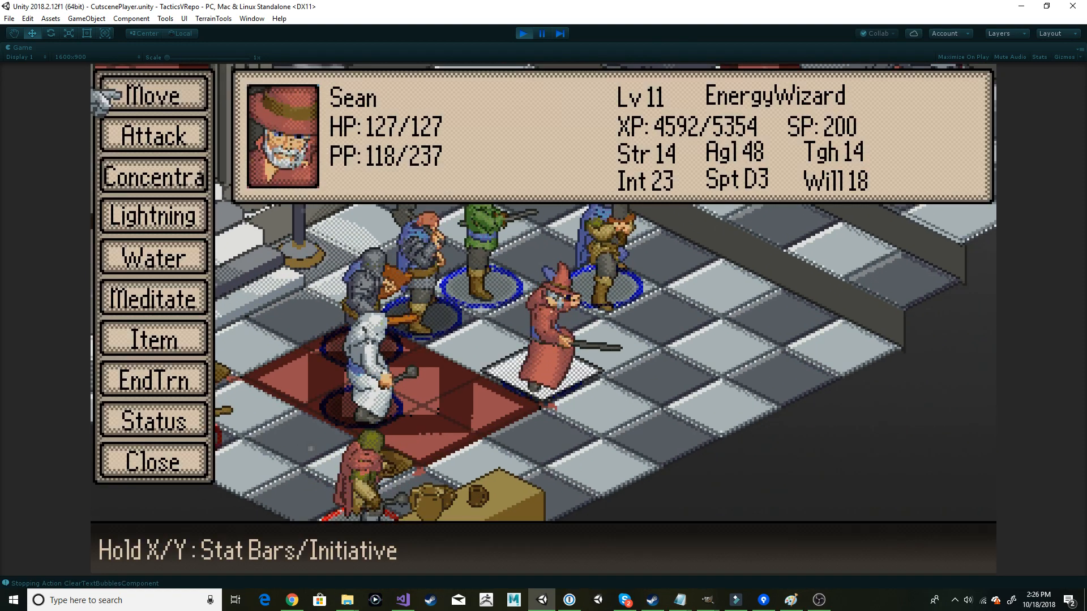
key(Up)
key(Return)
key(Down)
key(Down)
key(Escape)
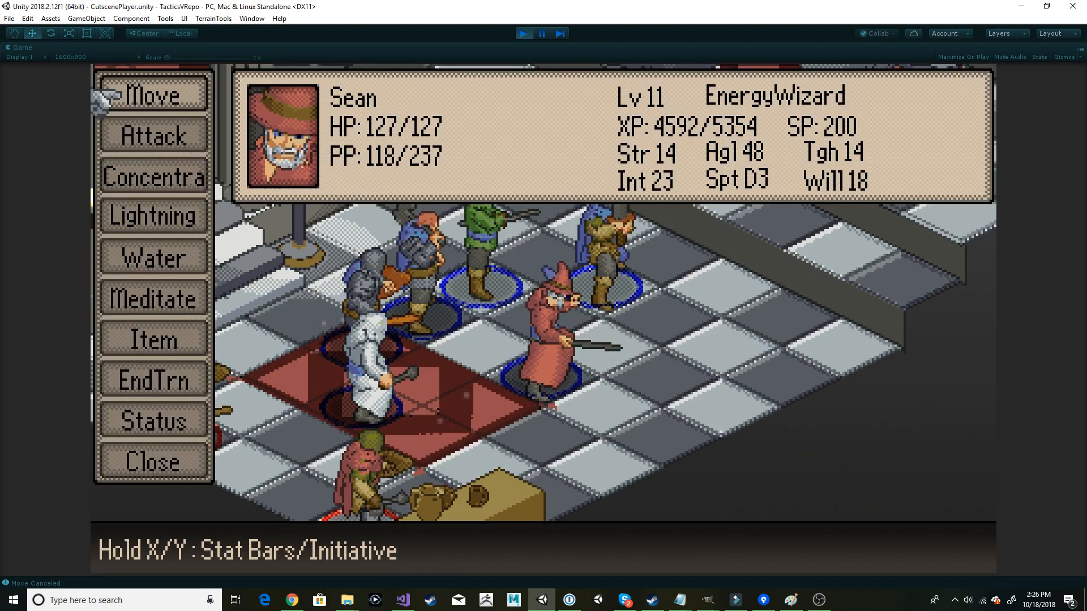
Step: Move Sean the EnergyWizard to the tile at the map's edge, near the table
key(Return)
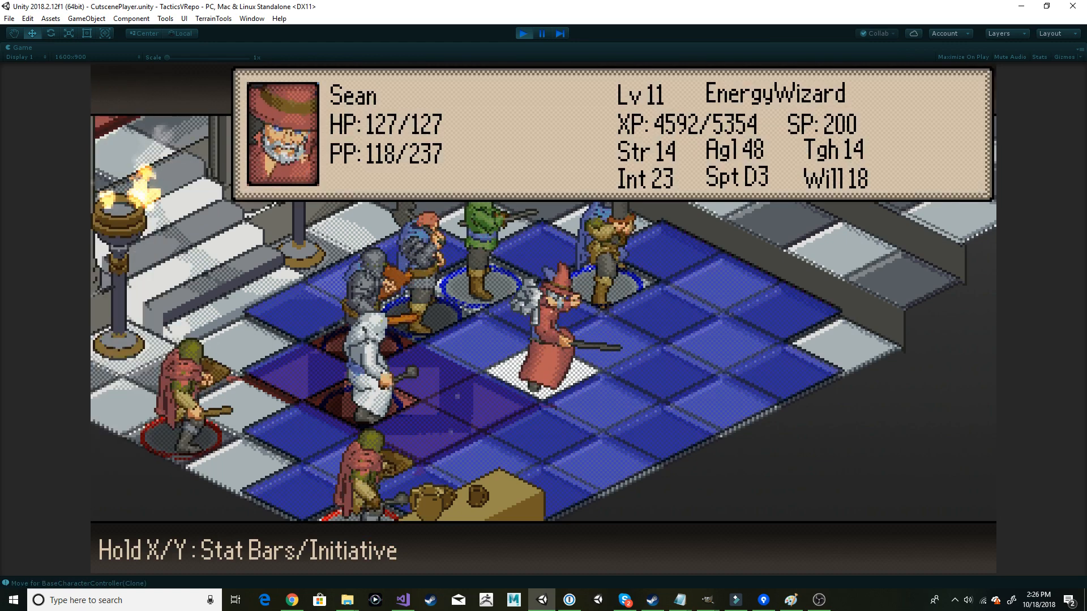
key(Down)
key(Down)
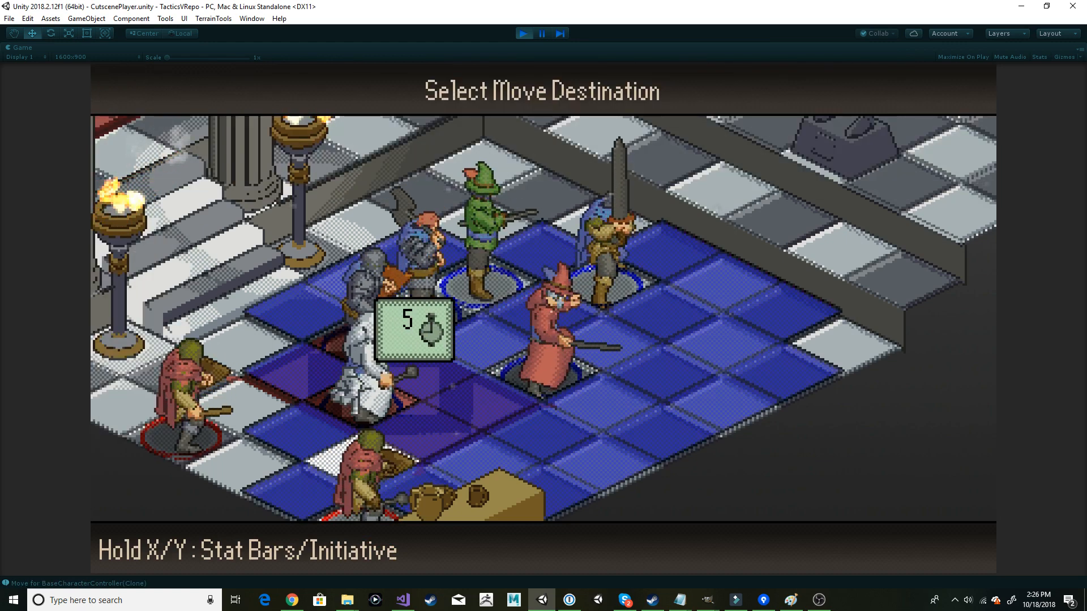
key(Up)
key(Up)
key(Up)
key(Up)
key(Up)
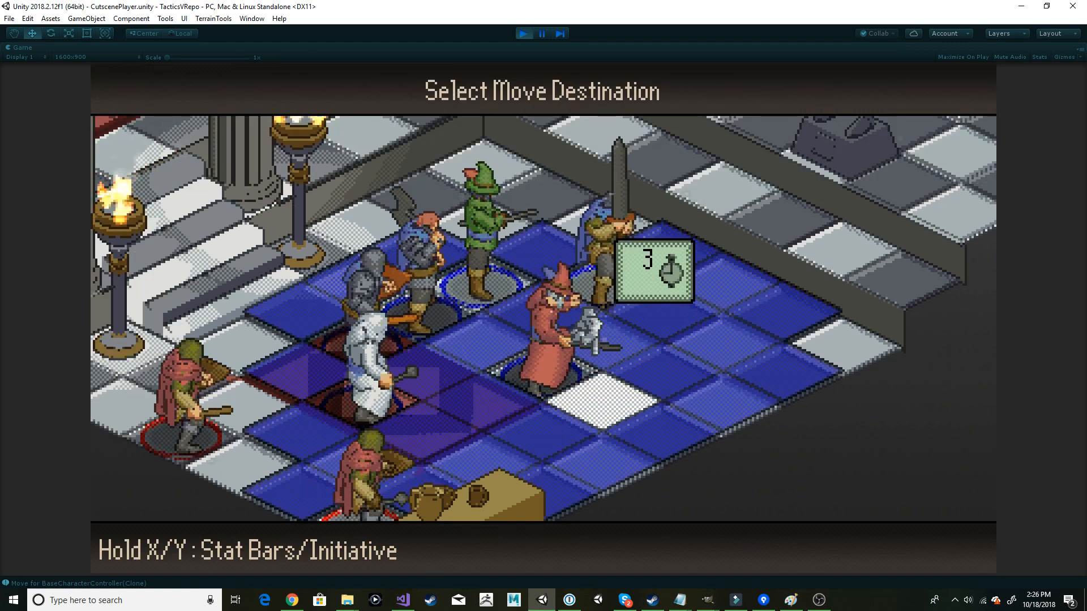
key(Up)
key(Down)
key(Up)
key(Down)
key(Down)
key(Down)
key(Down)
key(Down)
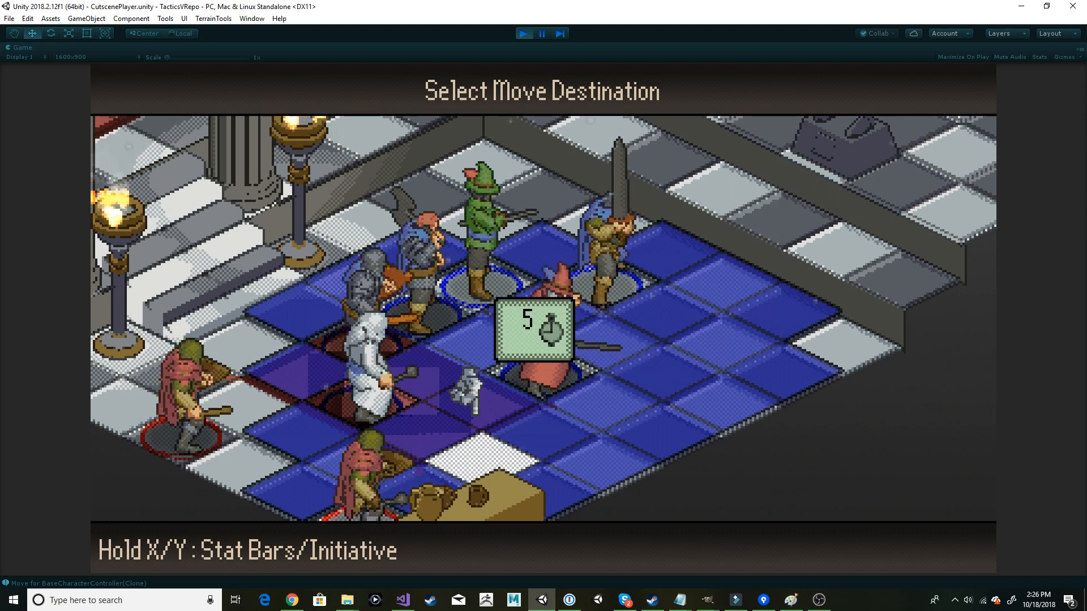
key(Up)
key(Up)
key(Right)
key(Return)
key(Return)
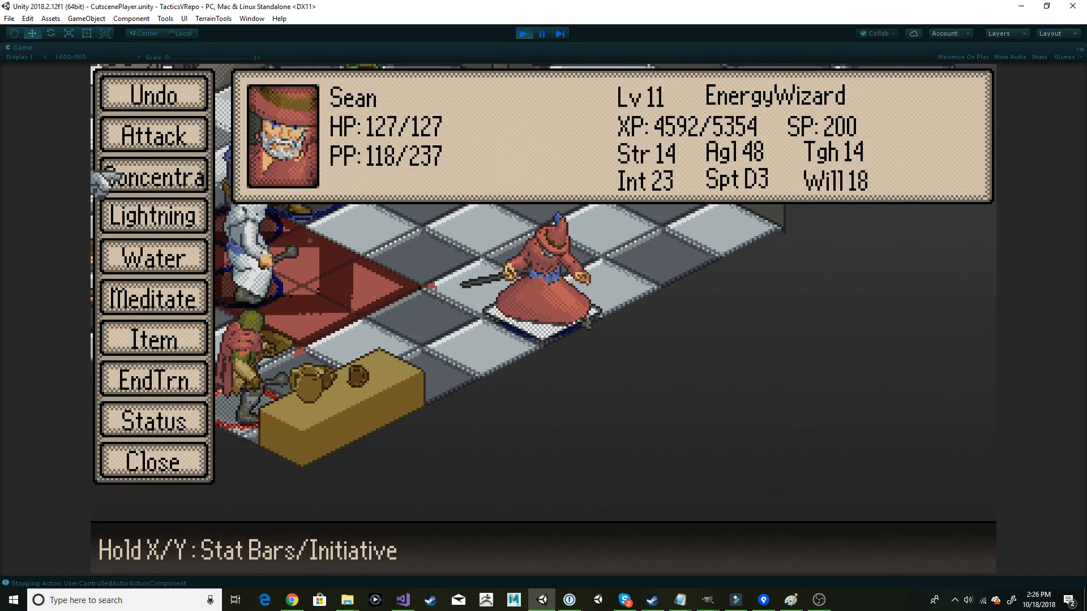
Step: Cast one of Sean's Lightning spells with Unit as the target type, and confirm his facing
key(Down)
key(Return)
key(Down)
key(Down)
key(Down)
key(Down)
key(Down)
key(Return)
key(Right)
key(Return)
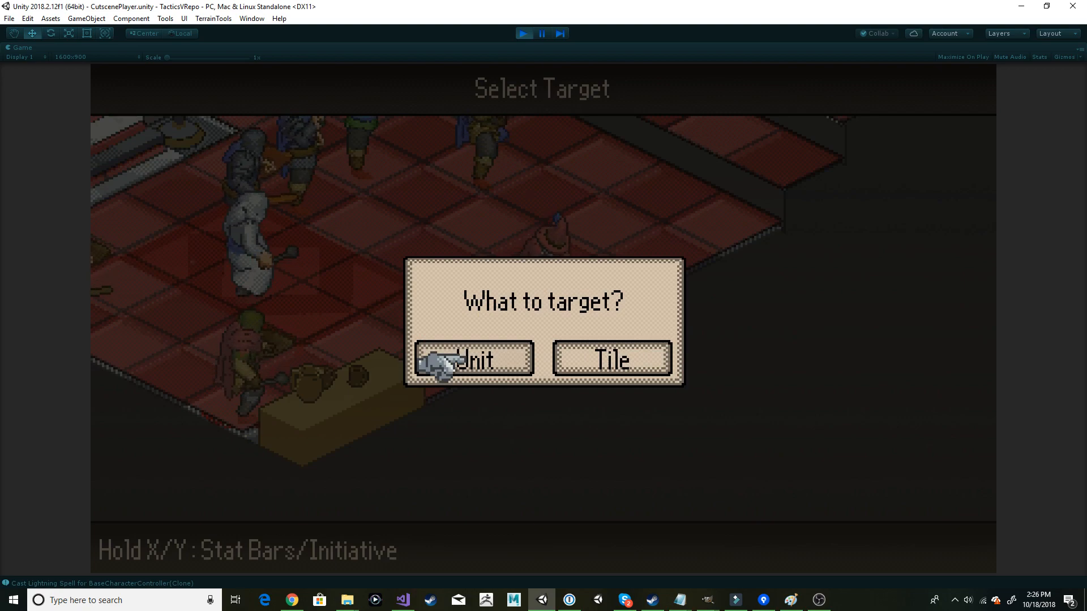
key(Return)
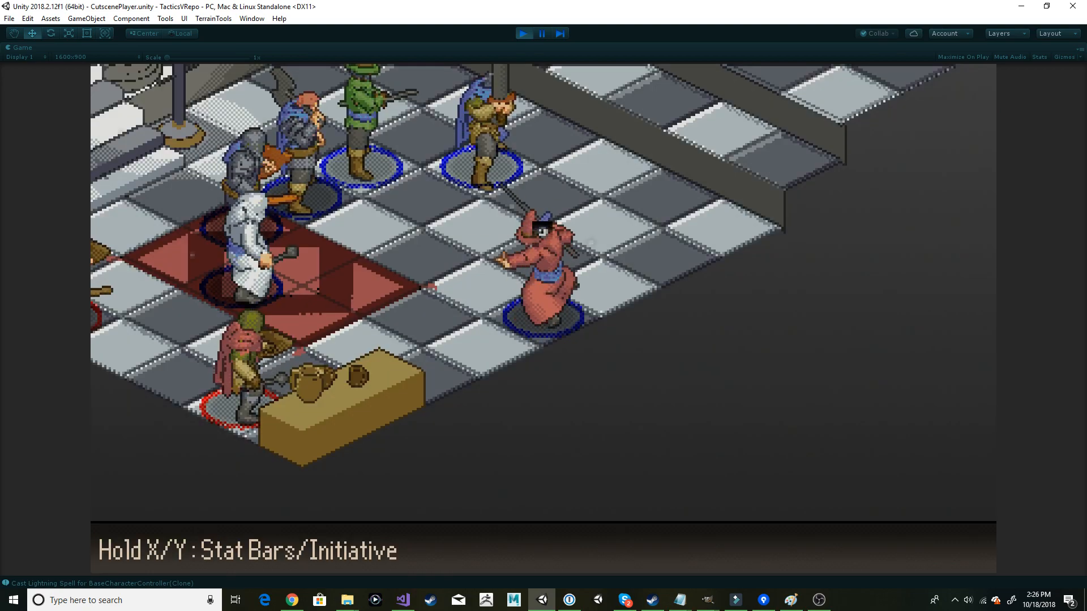
key(Return)
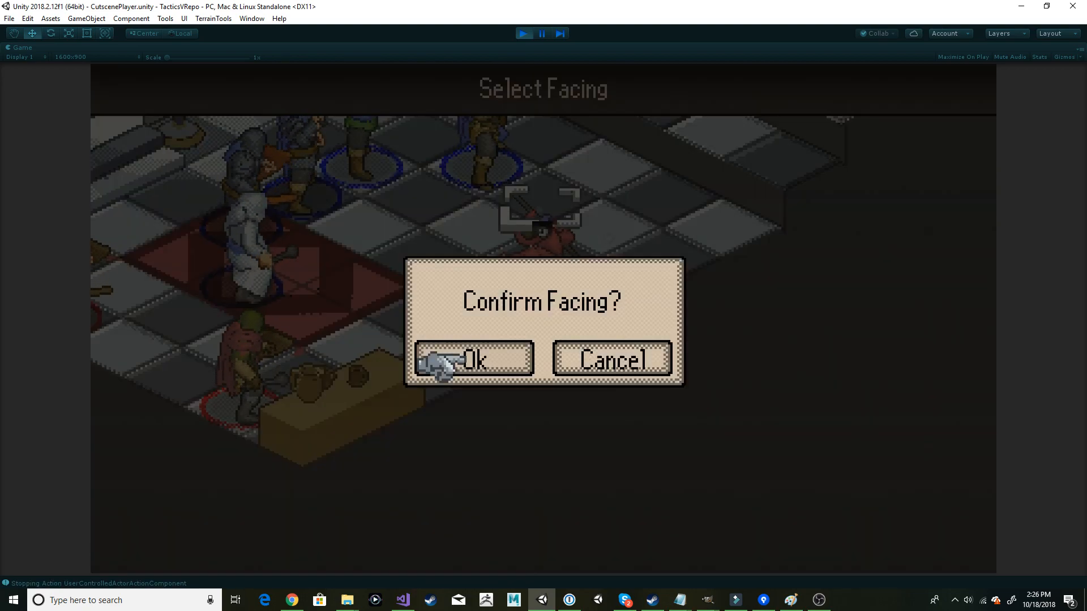
key(Return)
Step: Move Robert the Archer to the tile between Durehn and Sean
key(Return)
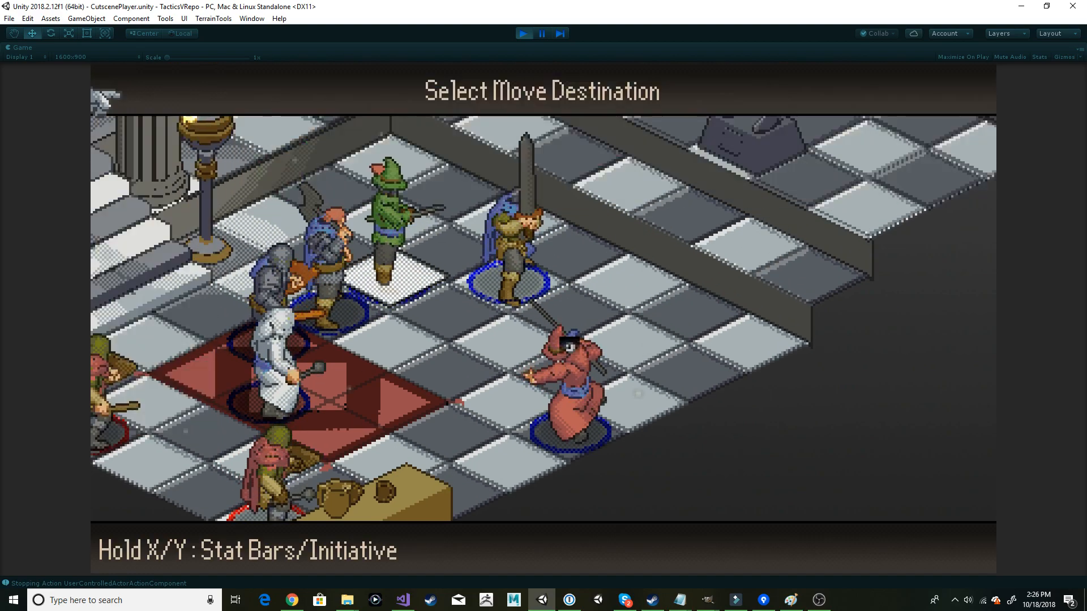
key(Return)
key(Return)
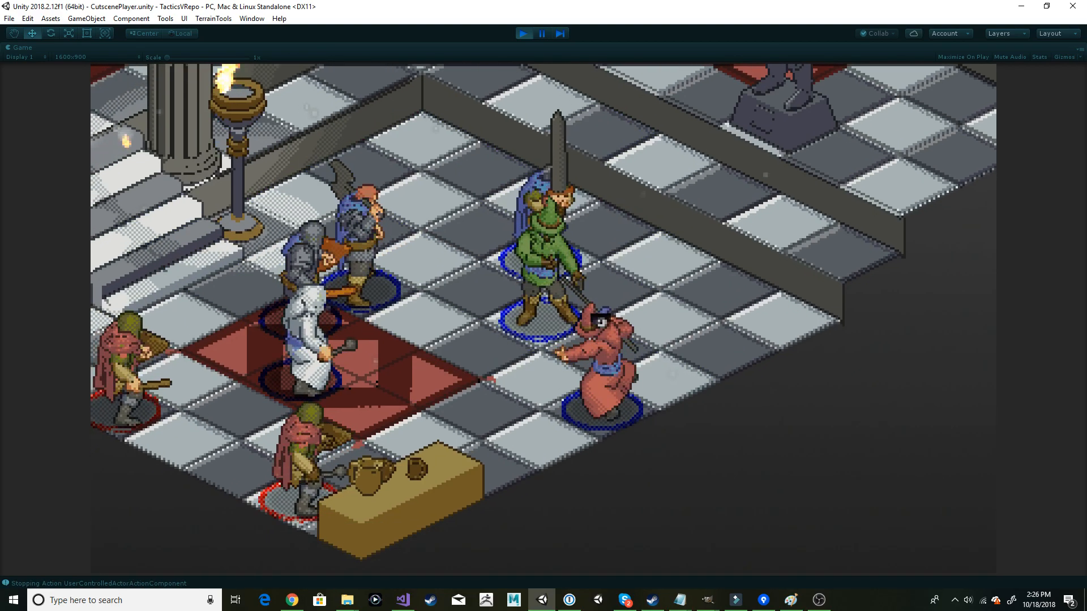
Step: Use one of Robert's archery techniques on Cantwiu, the enemy Defender, and confirm his facing
key(Return)
key(Return)
key(Left)
key(Left)
key(Left)
key(Left)
key(Left)
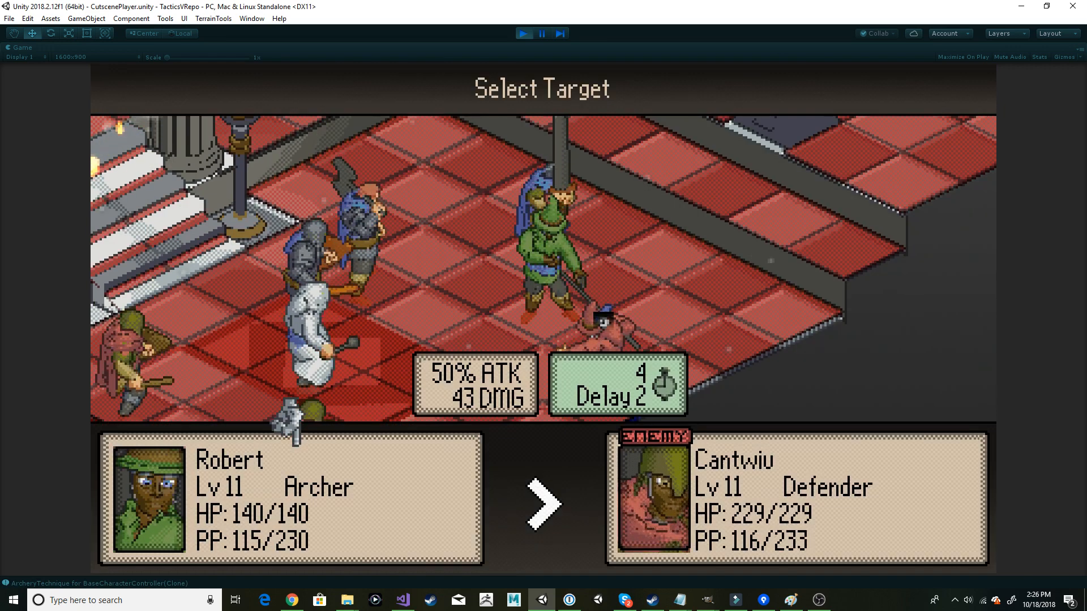
key(Return)
key(Return)
key(Return)
key(Return)
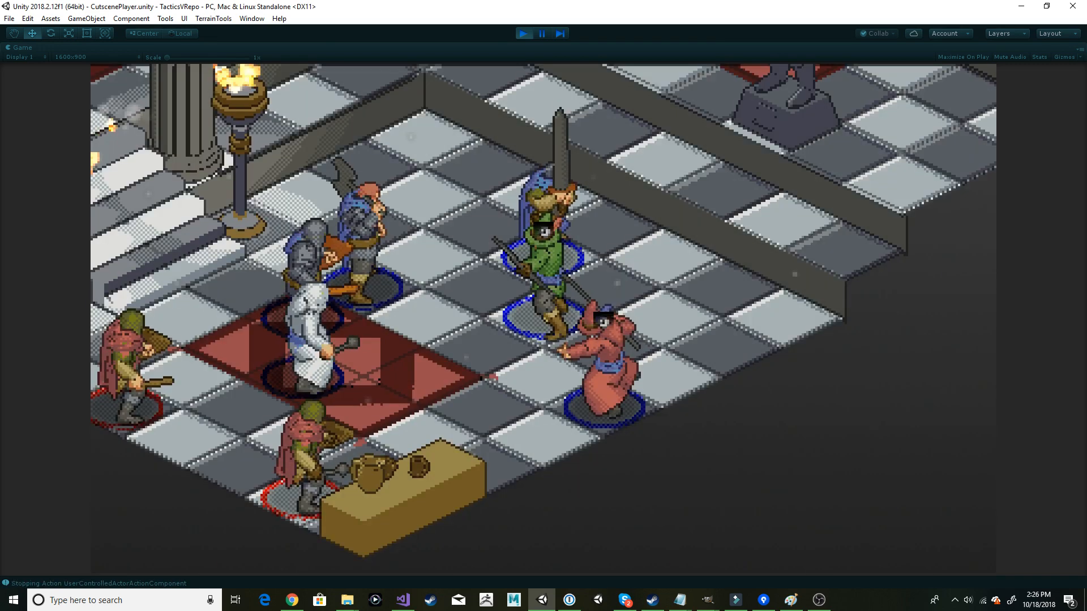
Step: Move Granville the Defender next to the enemy Defender by the table and finish his turn
key(Return)
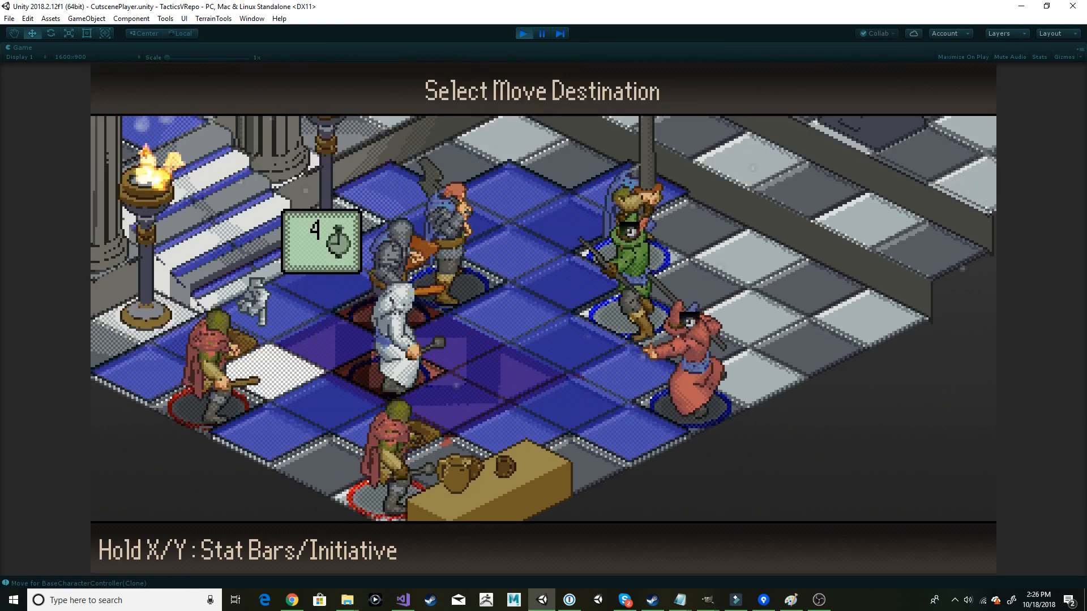
key(Return)
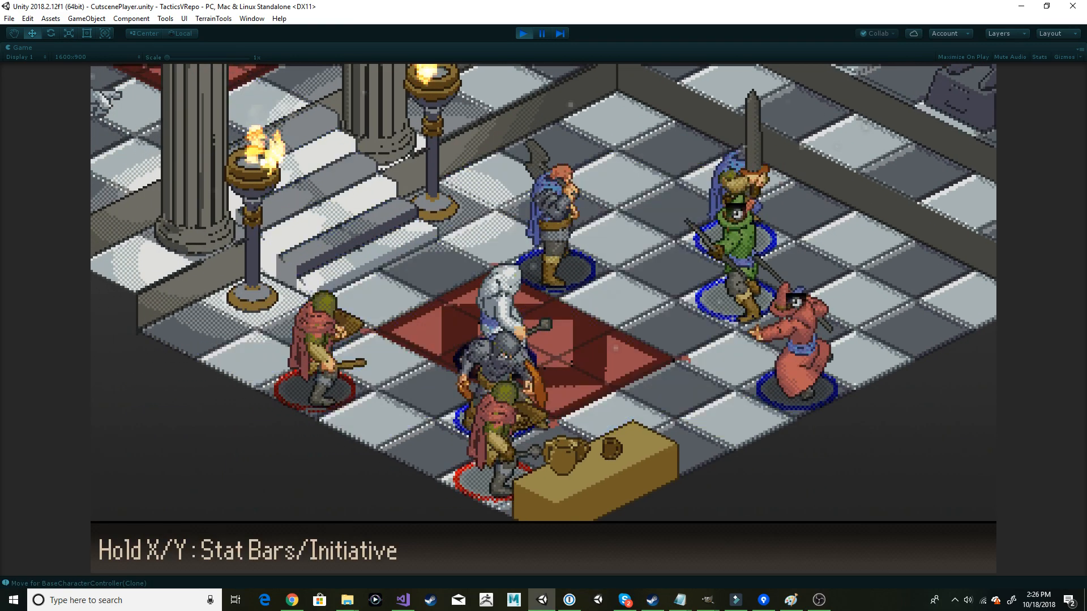
key(Return)
key(Up)
key(Return)
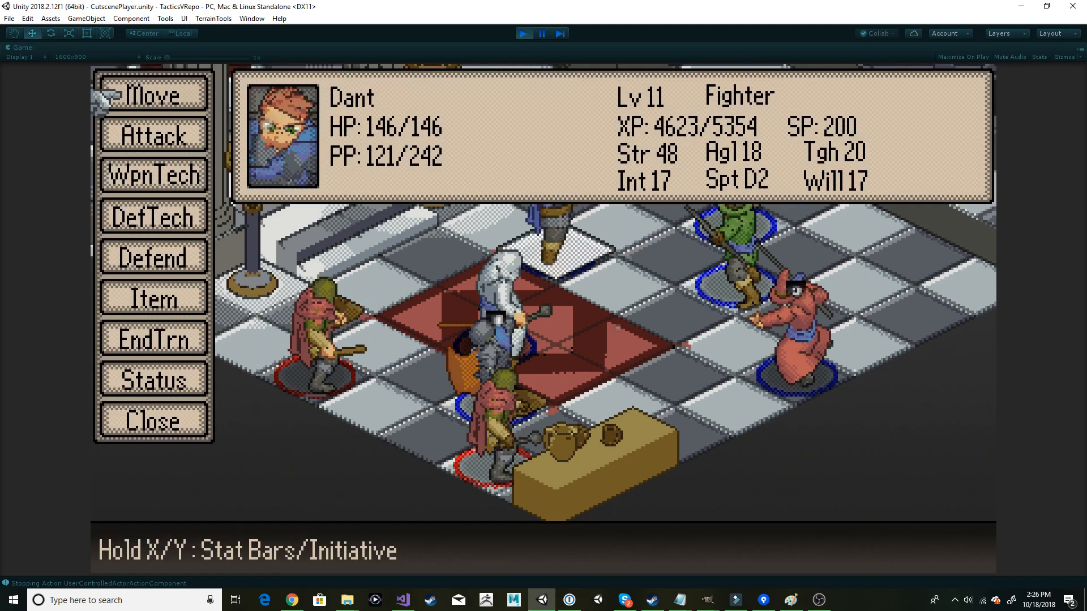
Step: Cancel Dant the Fighter's move and finish his turn on his current tile
key(Return)
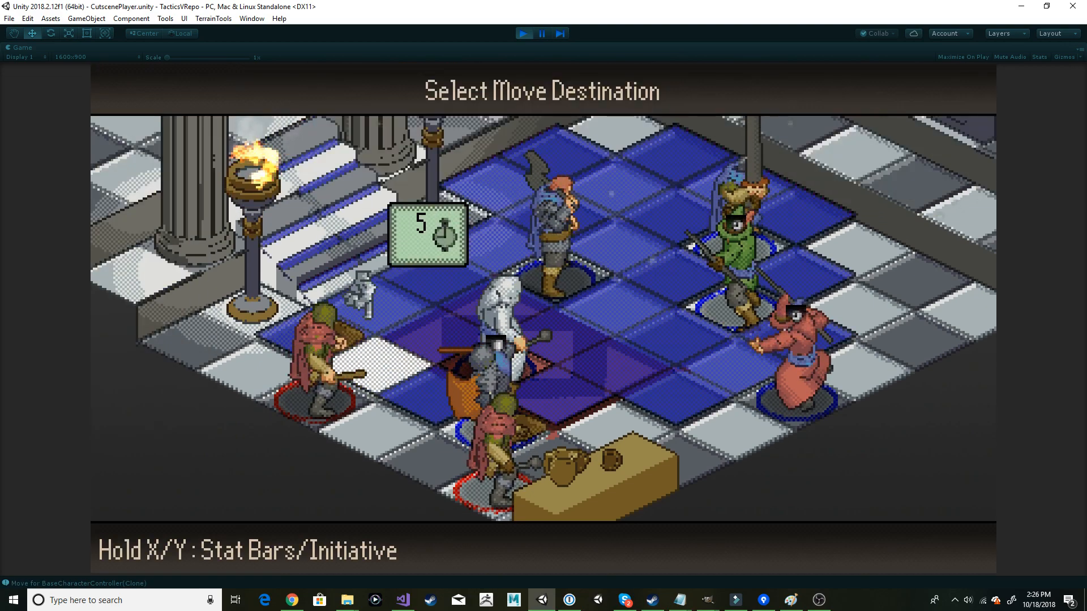
key(Escape)
key(Return)
key(Up)
key(Return)
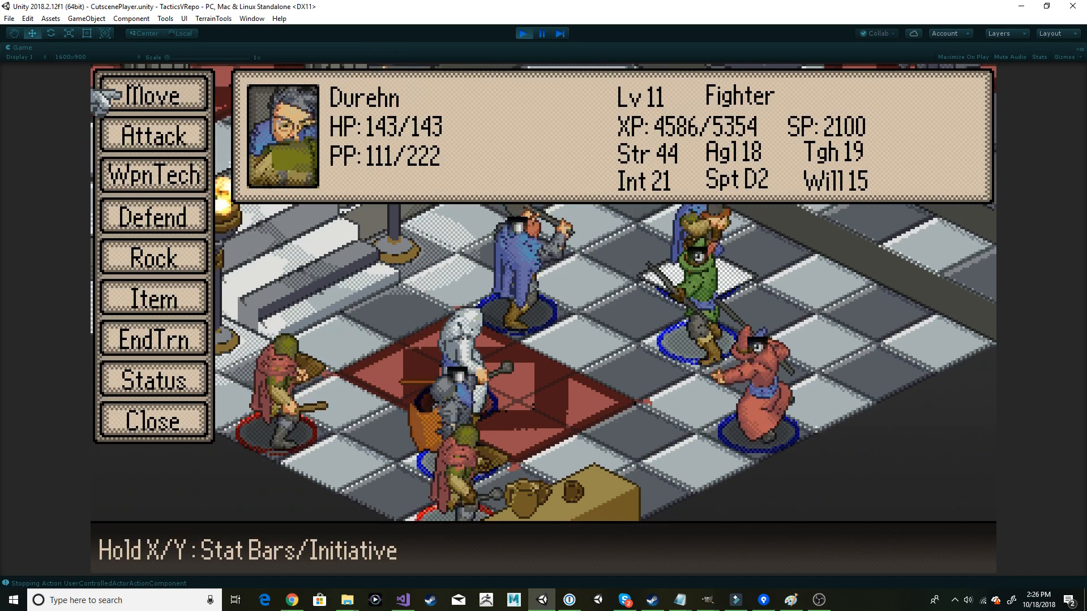
Step: Finish the turns of Durehn the Fighter and Fayne the Healer, and advance the Guard's dialogue
key(Return)
key(Up)
key(Return)
key(Return)
key(Return)
key(Return)
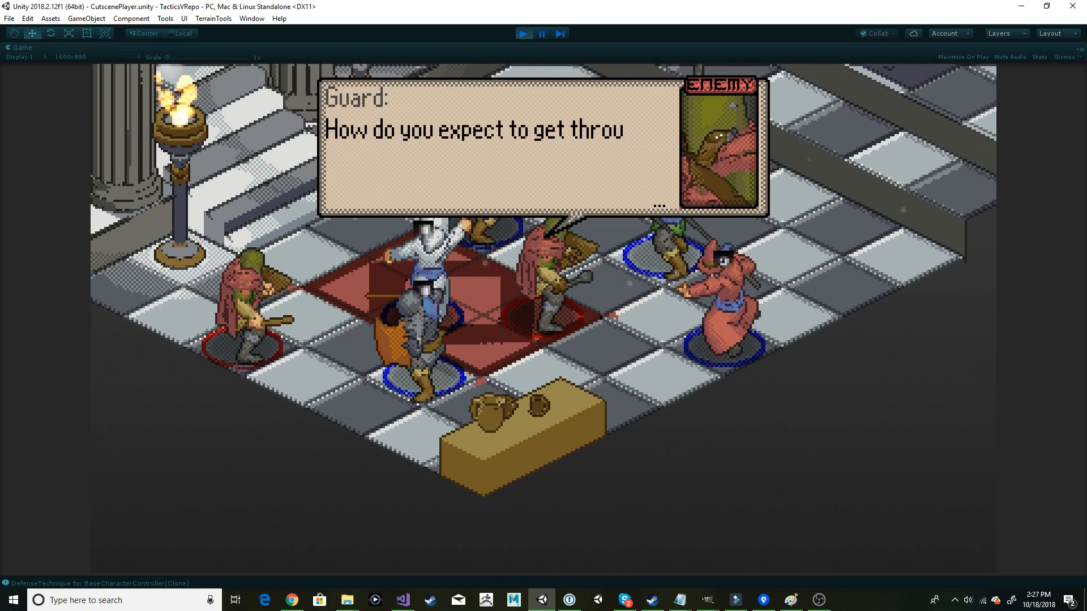
key(Return)
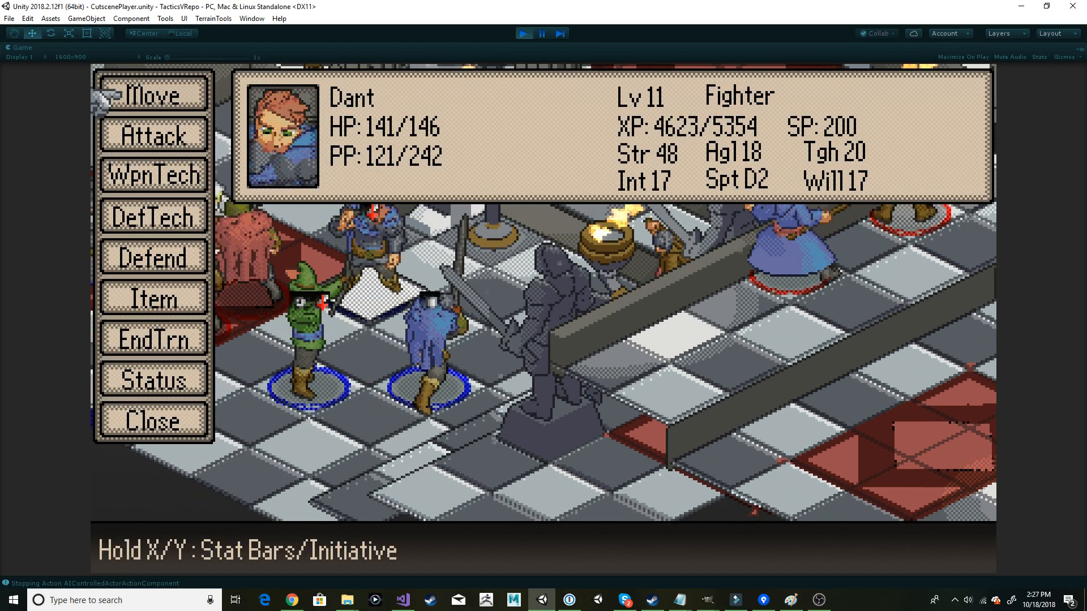
Step: Move Dant the Fighter beside the axe-wielding enemy, attack, and confirm his facing
key(Return)
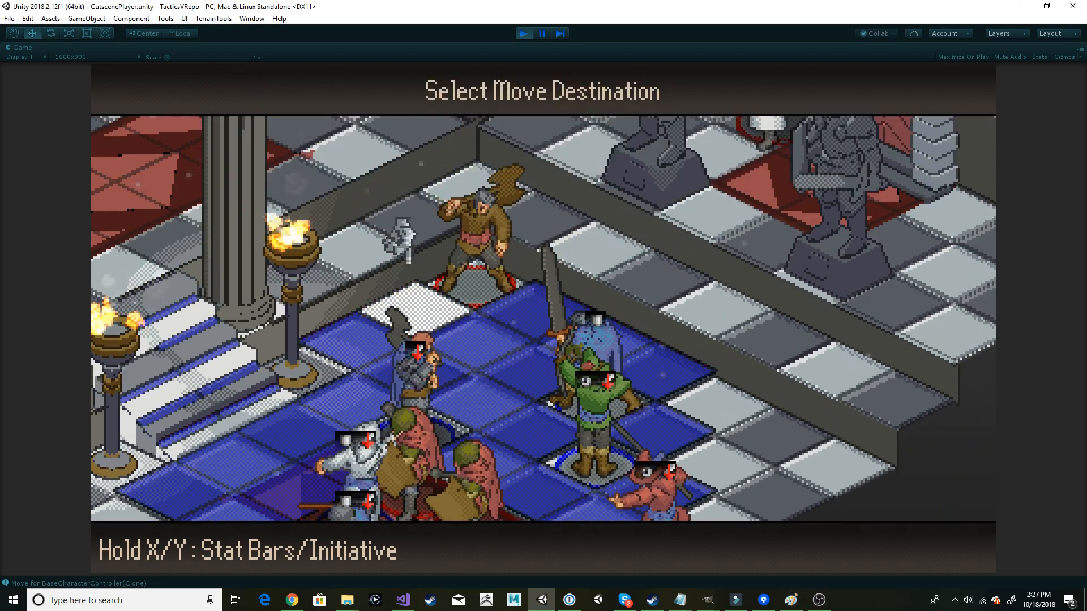
key(Return)
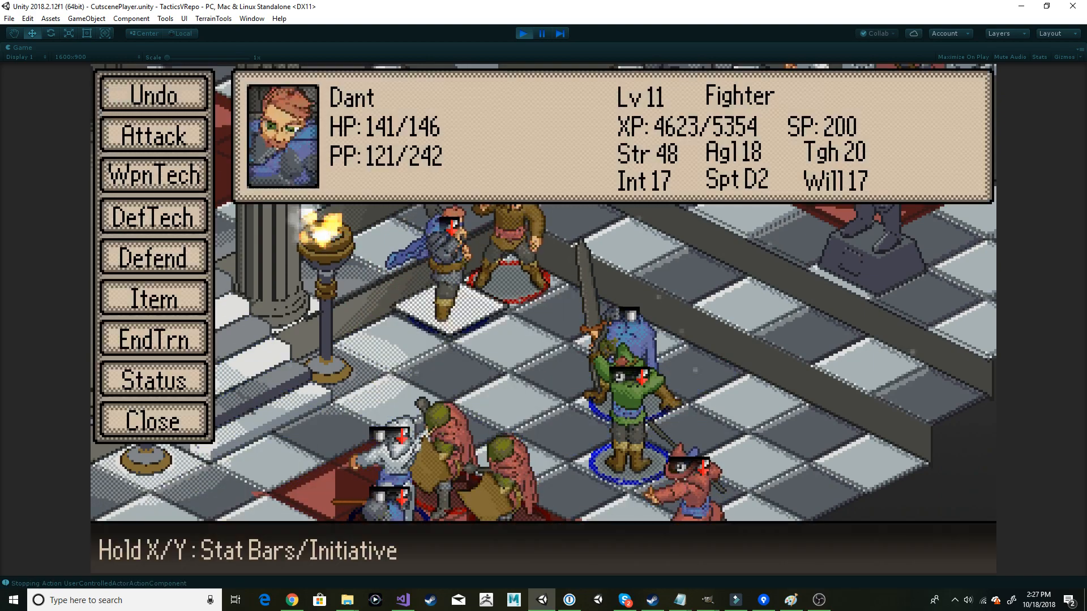
key(Down)
key(Return)
key(Return)
key(Return)
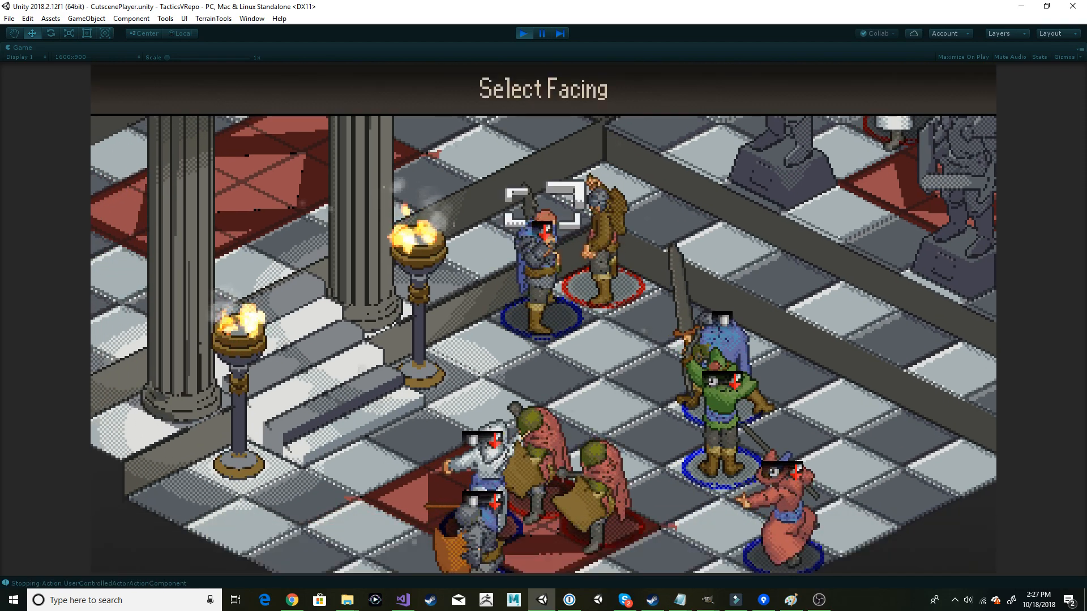
key(Return)
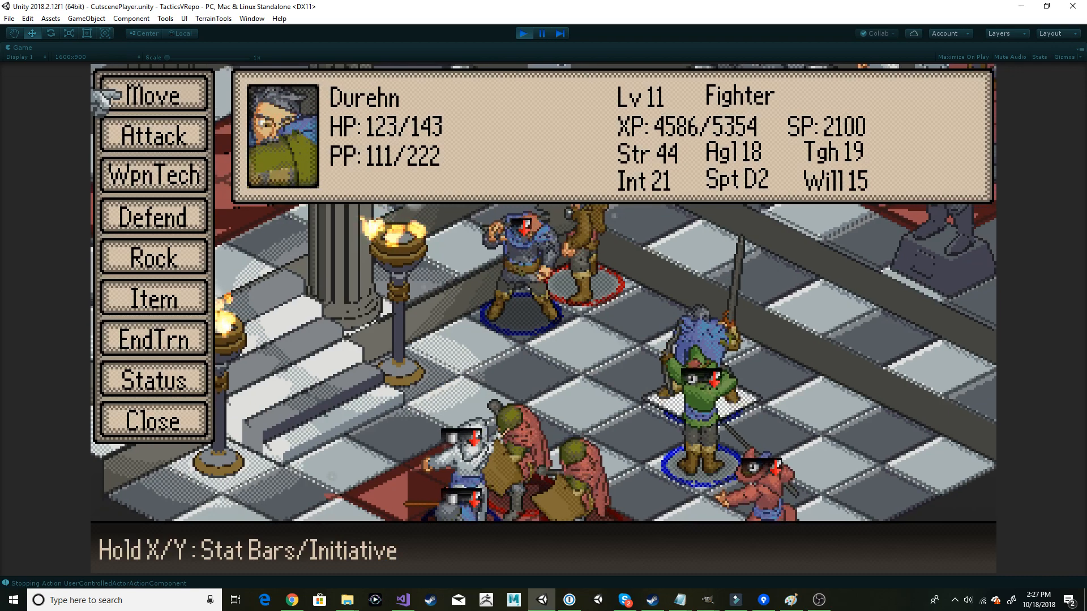
key(Return)
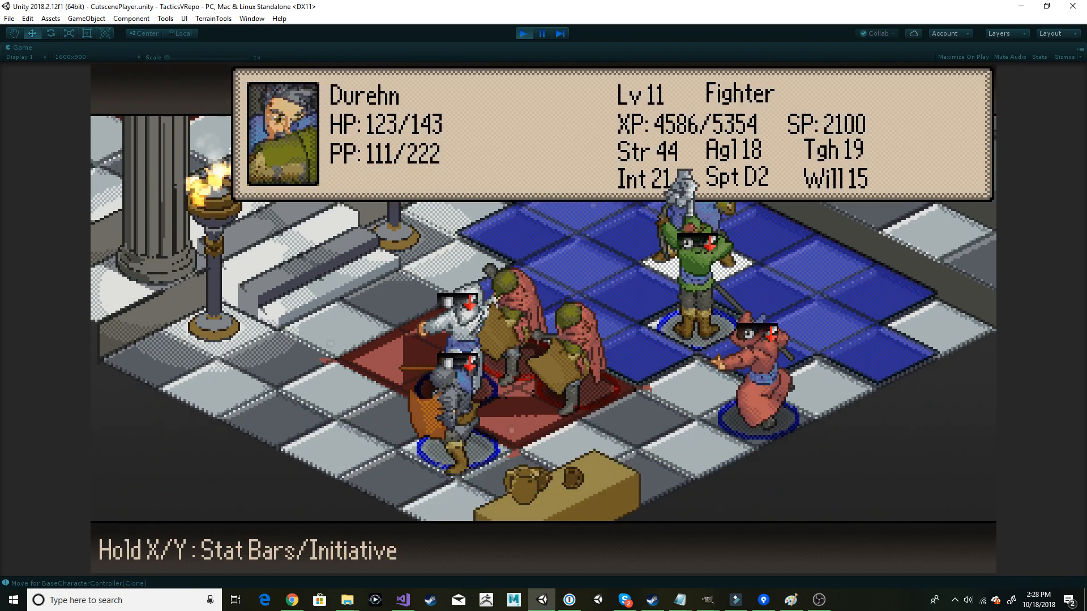
key(Up)
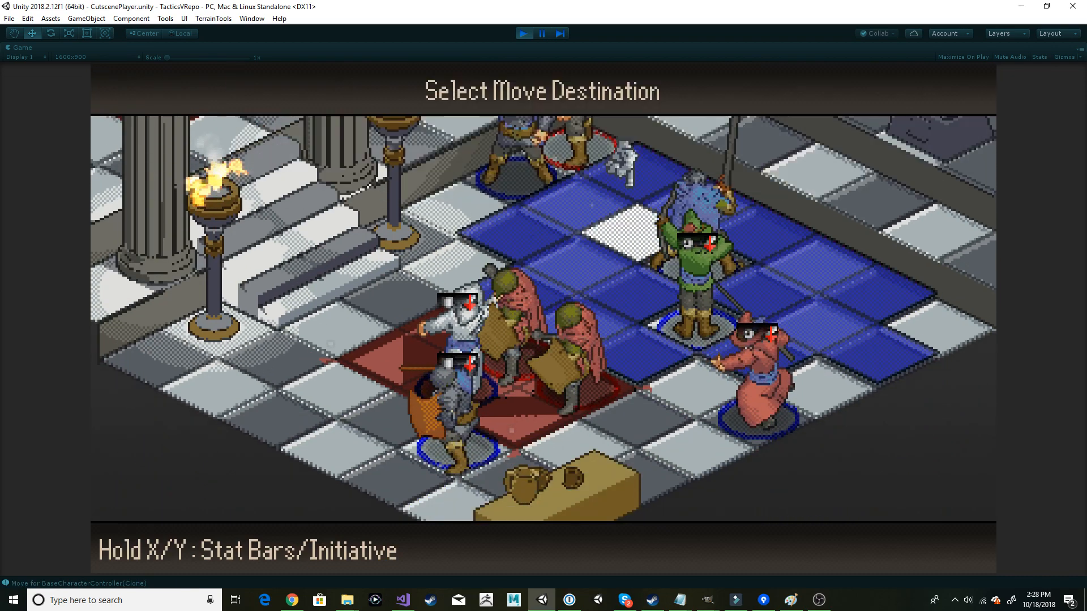
key(Escape)
key(Down)
key(Return)
key(Left)
key(Left)
key(Left)
key(Down)
key(Down)
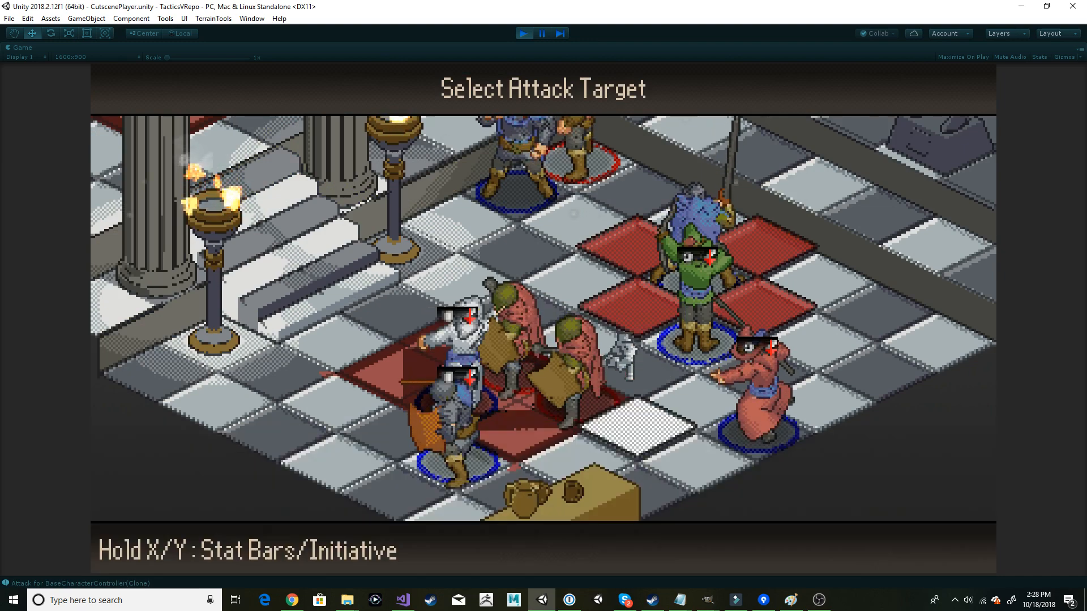
key(Escape)
Step: Move Durehn the Fighter to the tile on the other side of the axe-wielding enemy from Dant
key(Return)
key(Right)
key(Right)
key(Up)
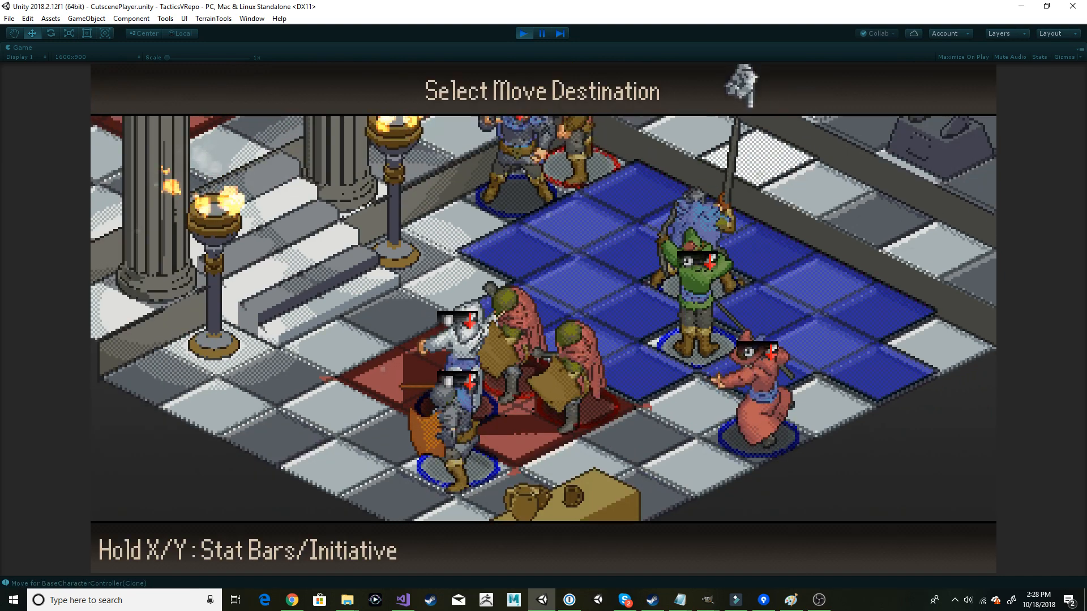
key(Left)
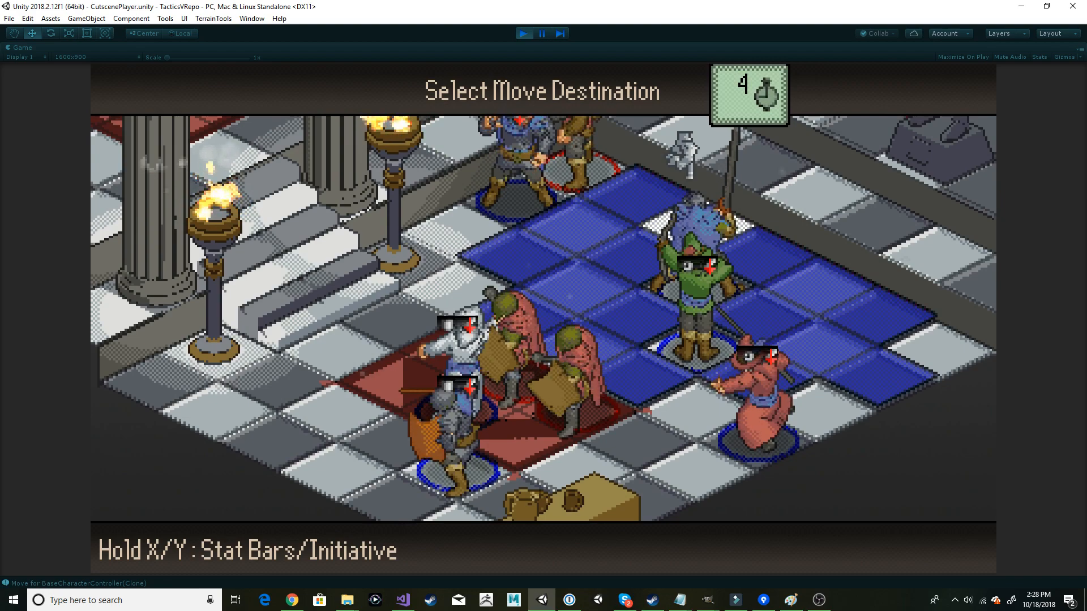
key(Return)
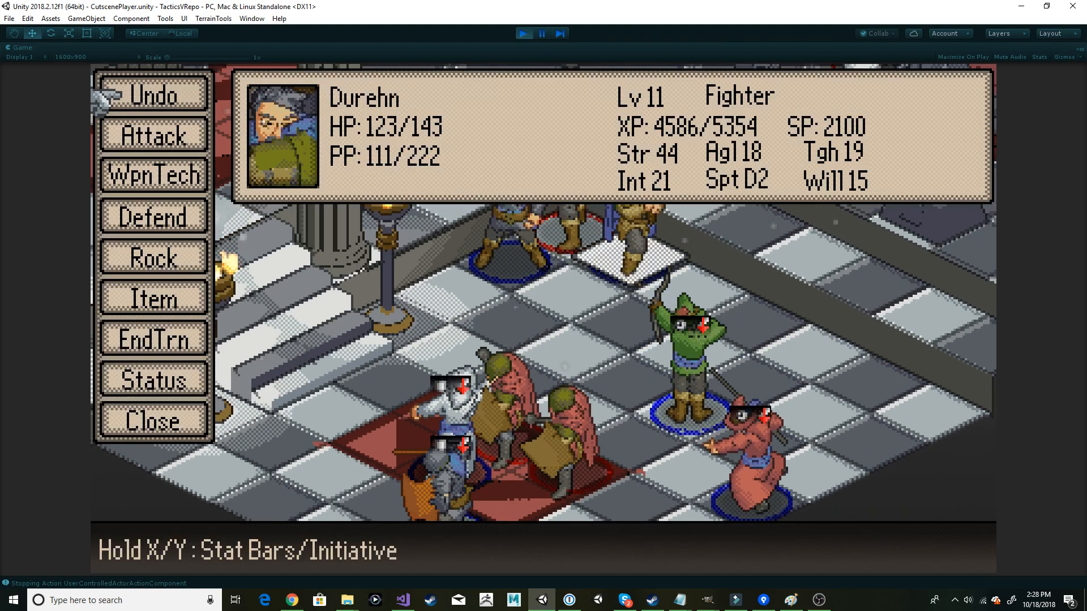
Step: Browse Durehn the Fighter's weapon techniques and choose Sweeping Blow for targeting
key(Down)
key(Down)
key(Return)
key(Down)
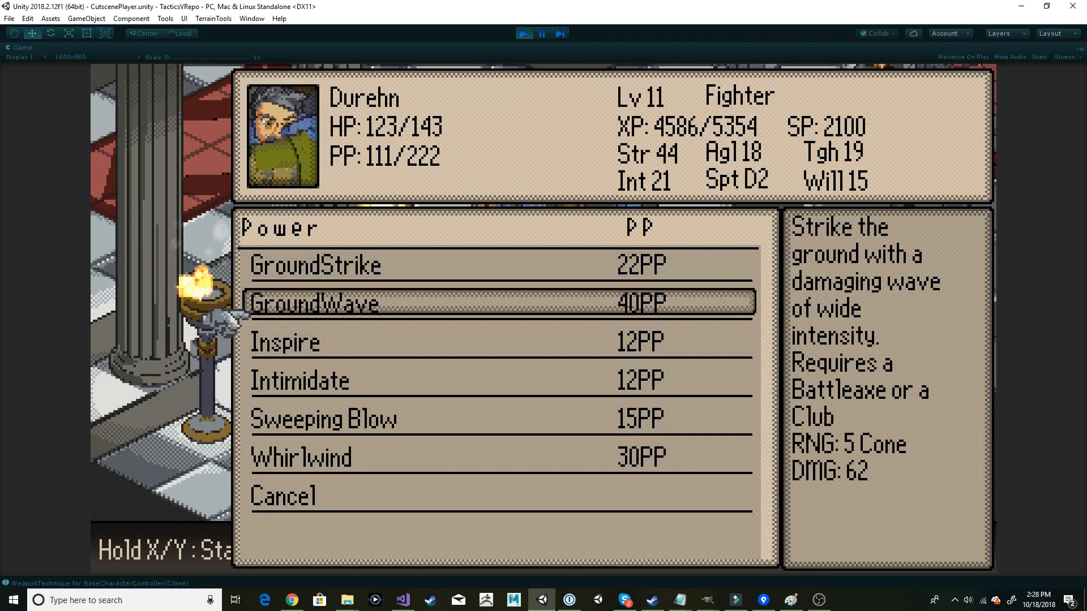
key(Down)
key(Down)
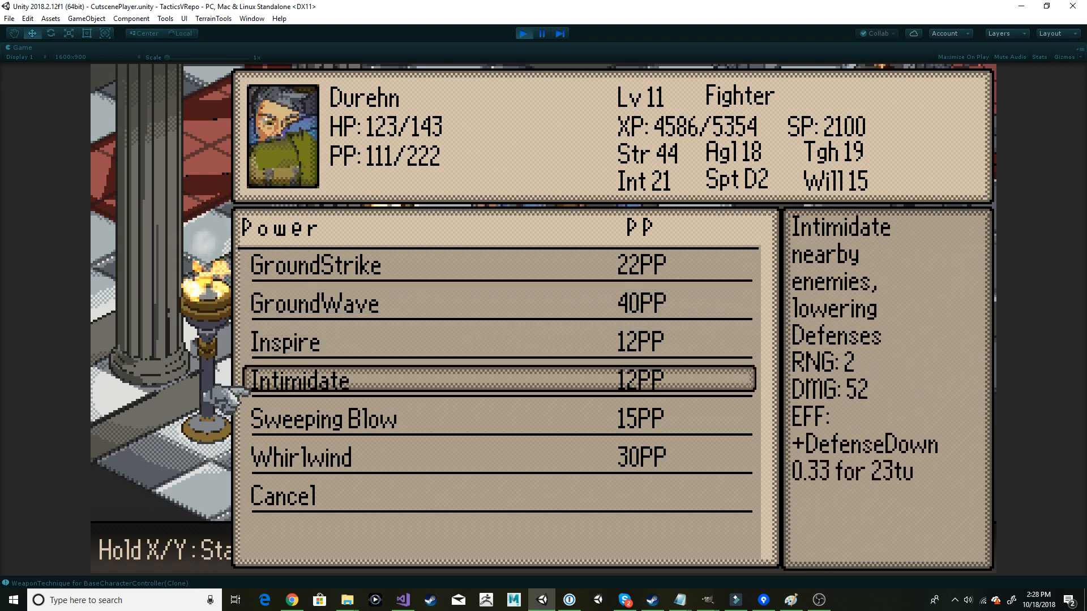
key(Down)
key(Return)
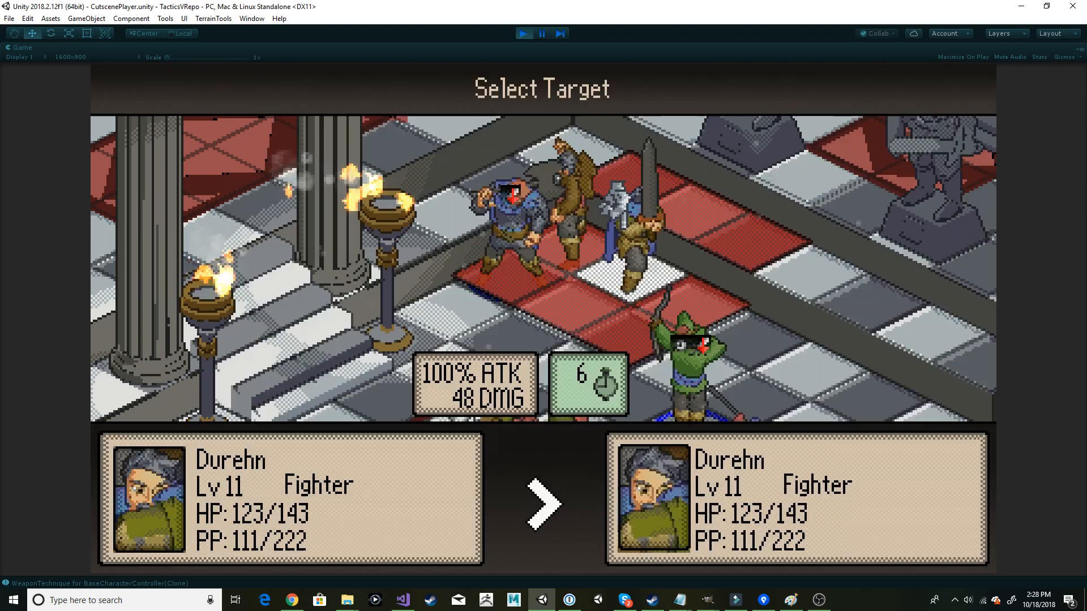
Step: Preview Sweeping Blow's arc on the adjacent enemy Fighter and in the opposite direction, and back out without striking
key(Left)
key(Down)
key(Down)
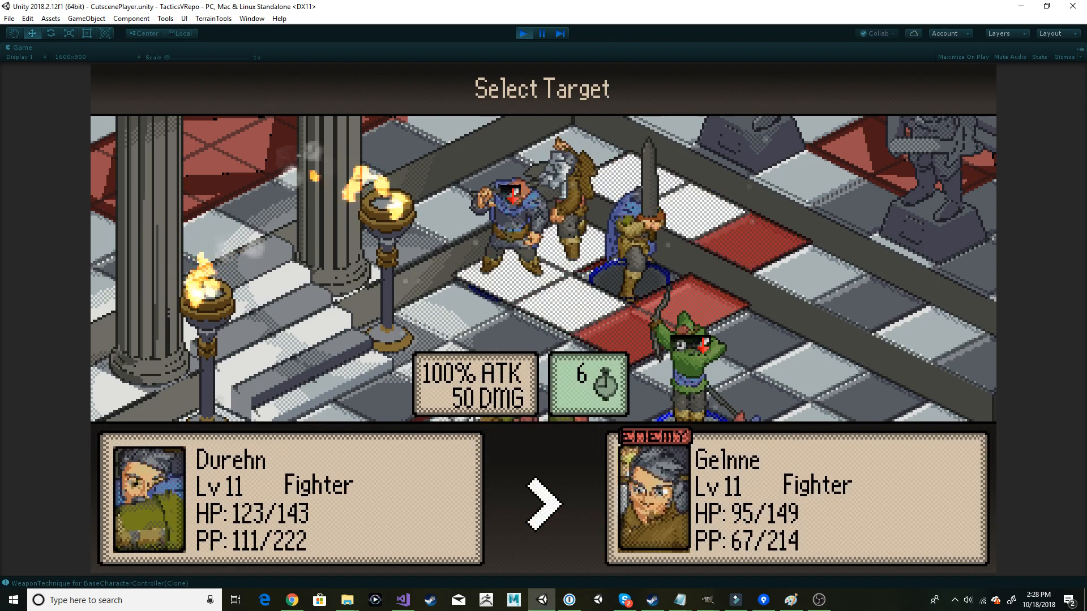
key(Right)
key(Right)
key(Right)
key(Right)
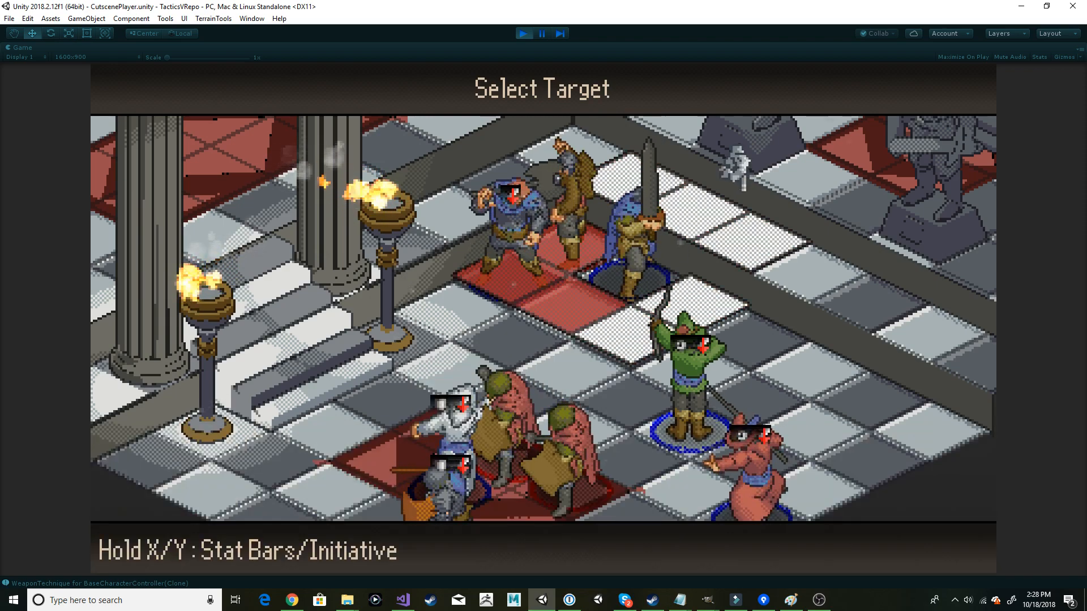
key(Escape)
Step: Choose Durehn's Whirlwind technique, preview its target area around him, and back out without striking
key(Down)
key(Return)
key(Down)
key(Down)
key(Down)
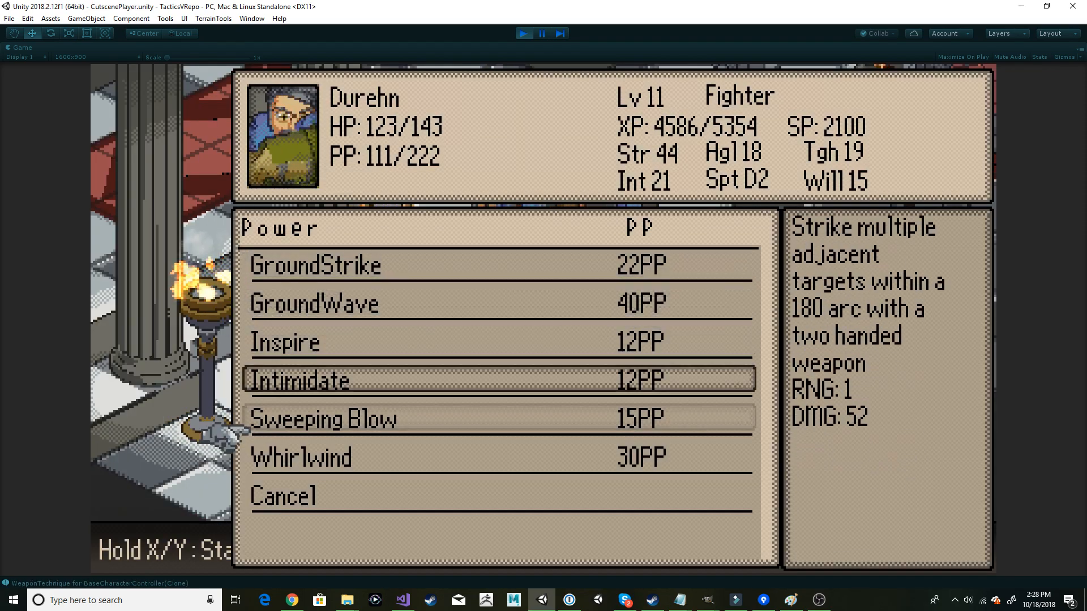
key(Return)
key(Down)
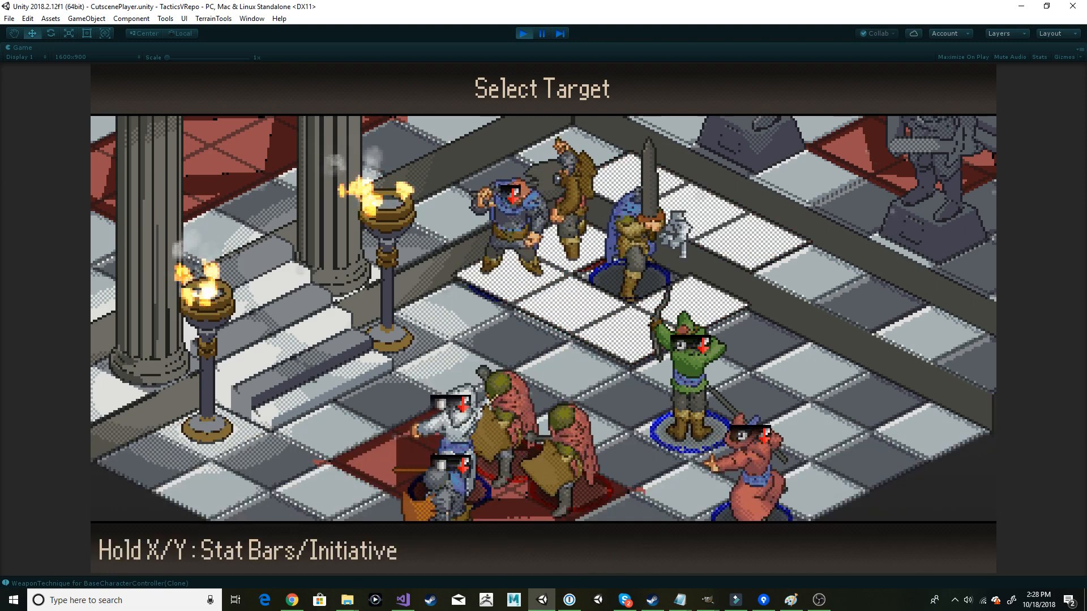
key(Escape)
key(Down)
key(Up)
key(Down)
key(Return)
key(Right)
key(Left)
key(Left)
key(Right)
key(Escape)
Step: Have Durehn throw a rock at Phamund, the enemy Defender
key(Down)
key(Down)
key(Down)
key(Down)
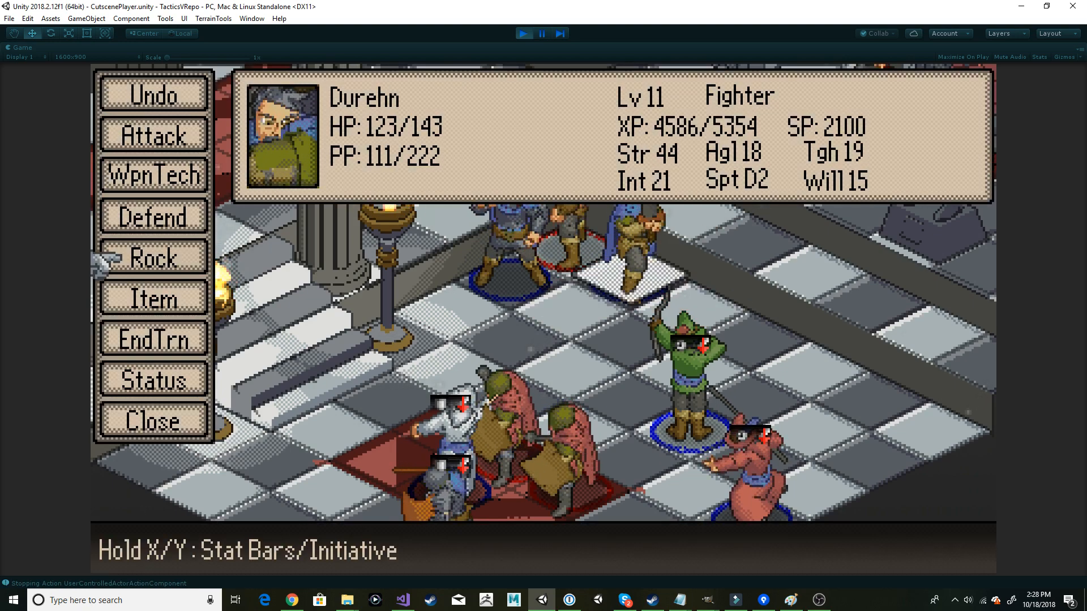
key(Up)
key(Up)
key(Up)
key(Up)
key(Down)
key(Down)
key(Down)
key(Down)
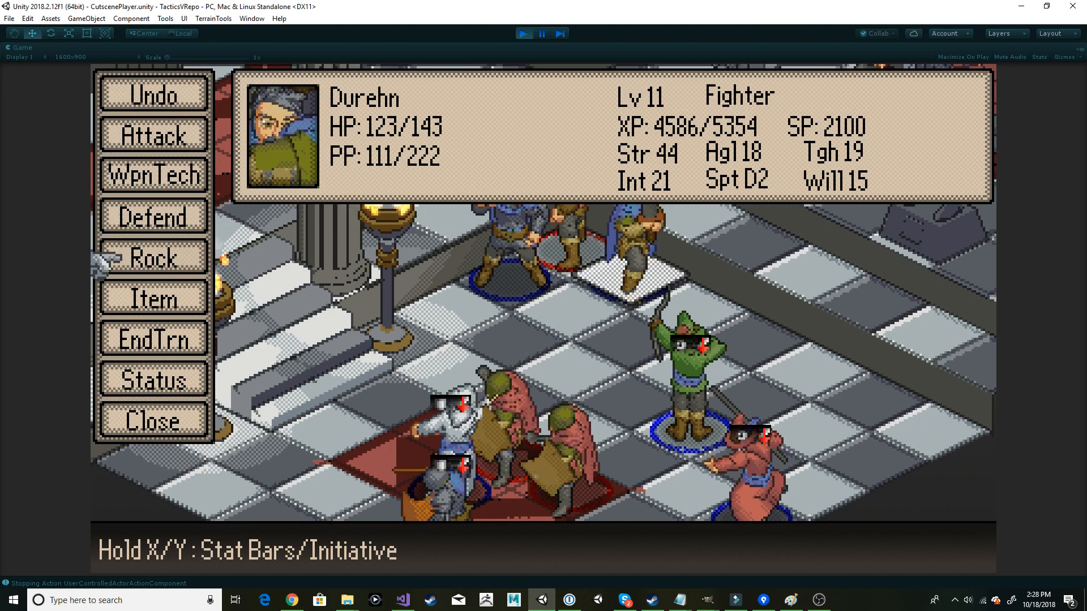
key(Return)
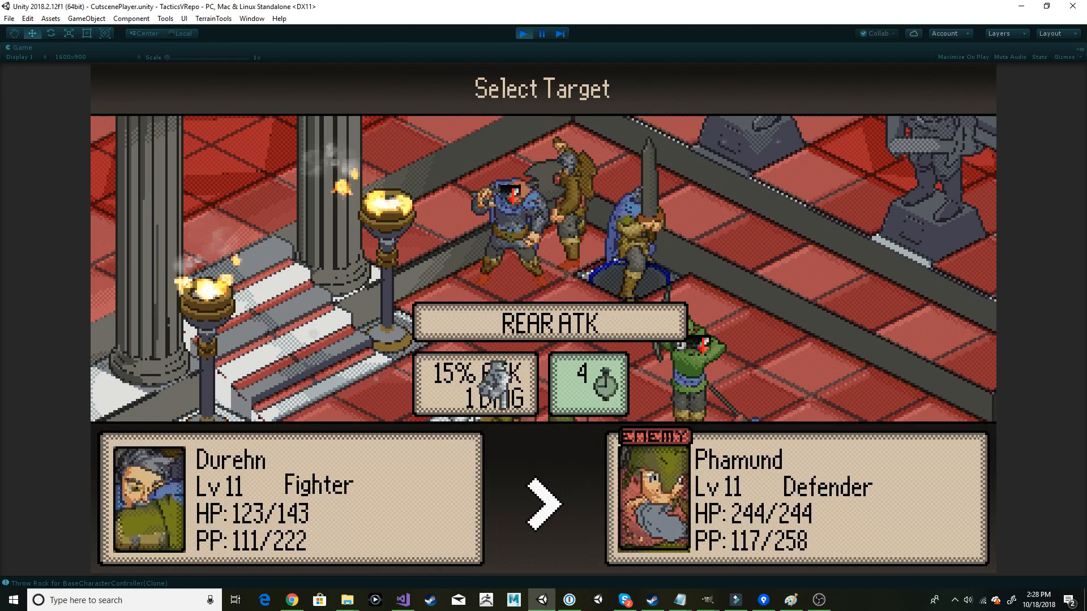
key(Return)
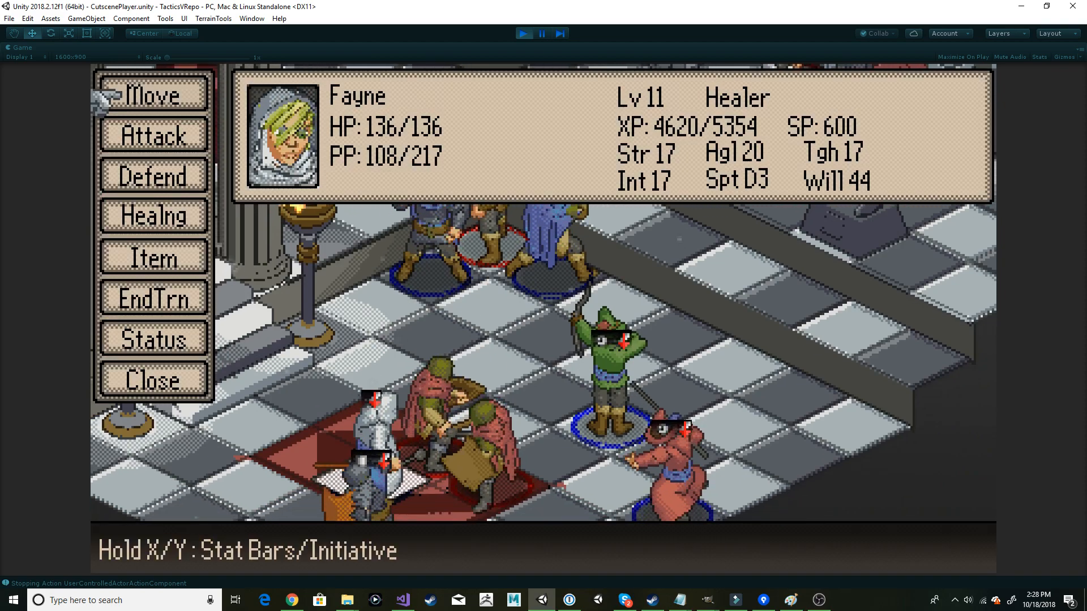
Step: Start choosing a move destination for Fayne the Healer, and stop the running game to return to the editor
key(Return)
key(Up)
key(Up)
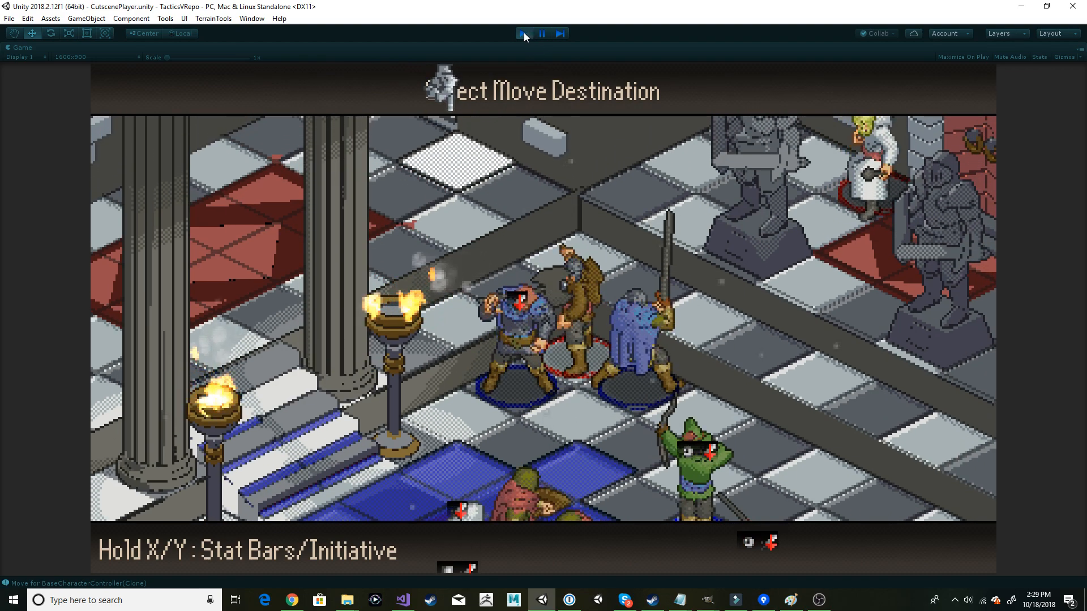
click(524, 32)
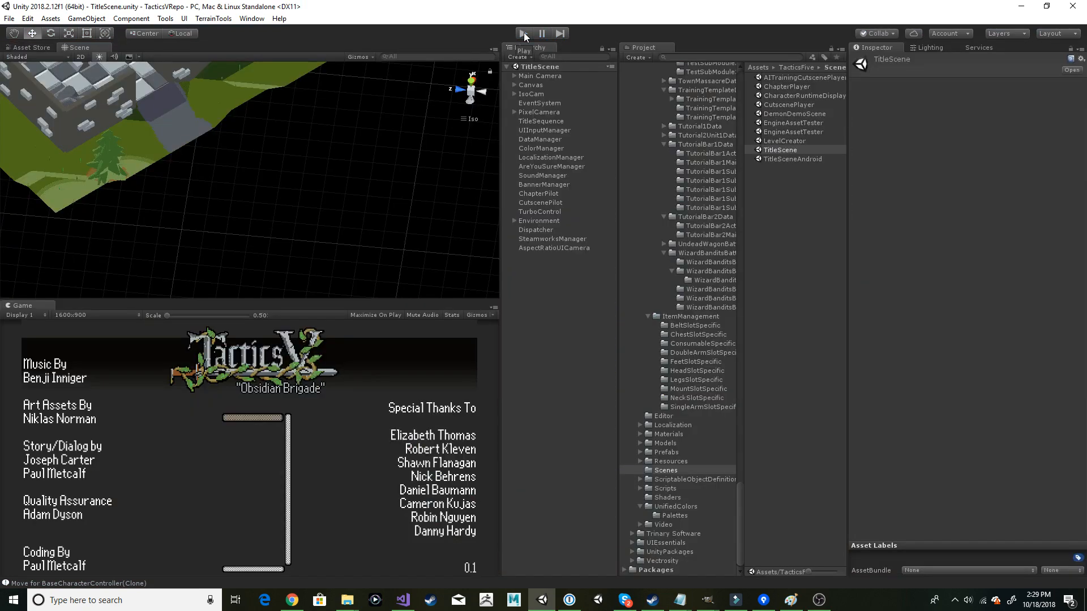